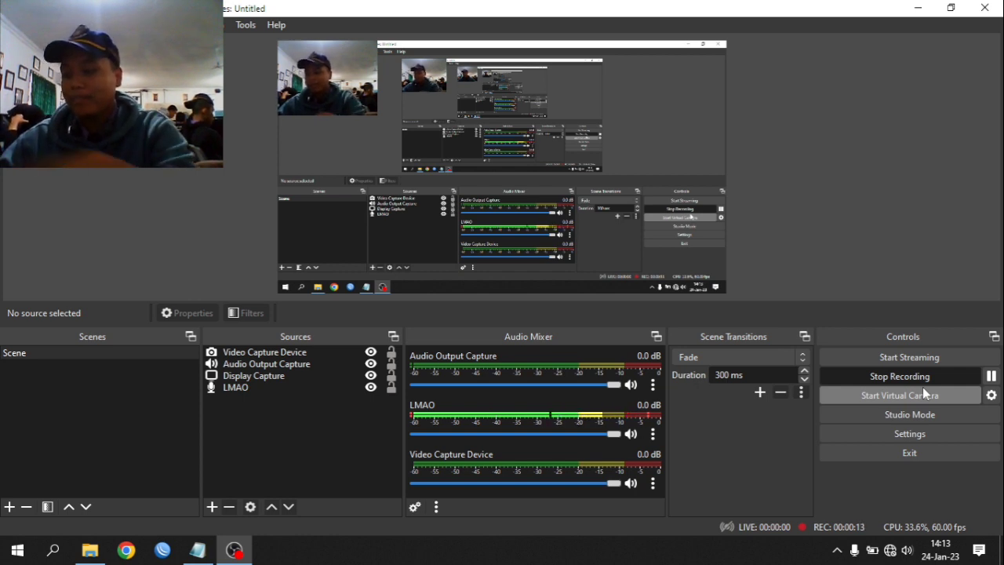
# - Resize the OBS webcam source into a small top-left overlay, then minimize OBS
pyautogui.click(357, 86)
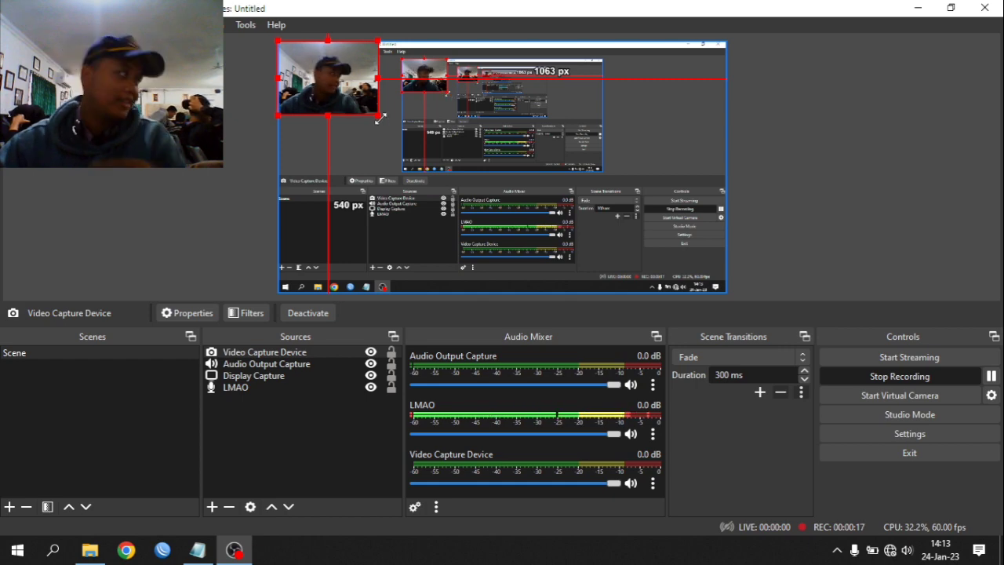
pyautogui.click(342, 118)
pyautogui.click(341, 101)
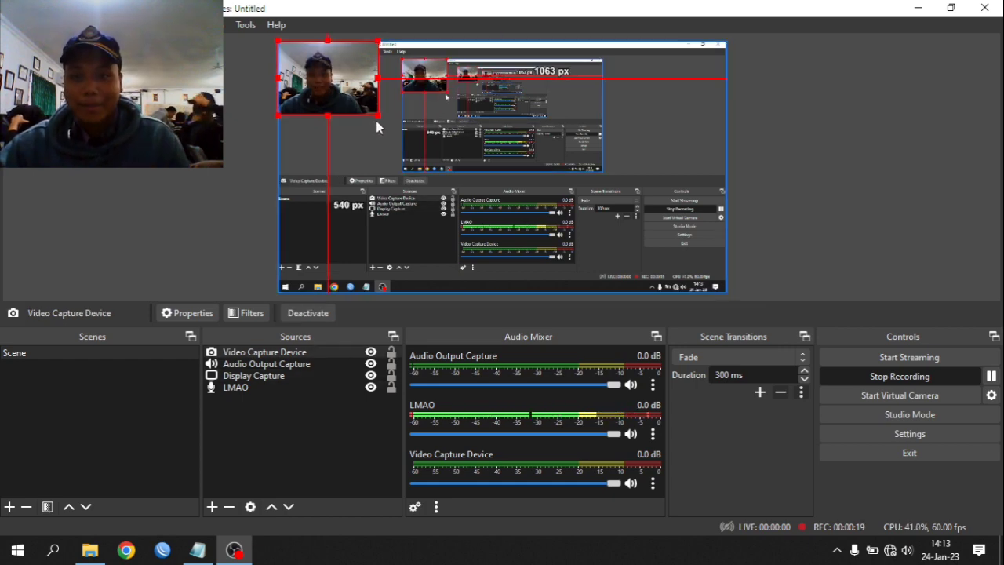
pyautogui.moveTo(375, 117); pyautogui.dragTo(552, 248)
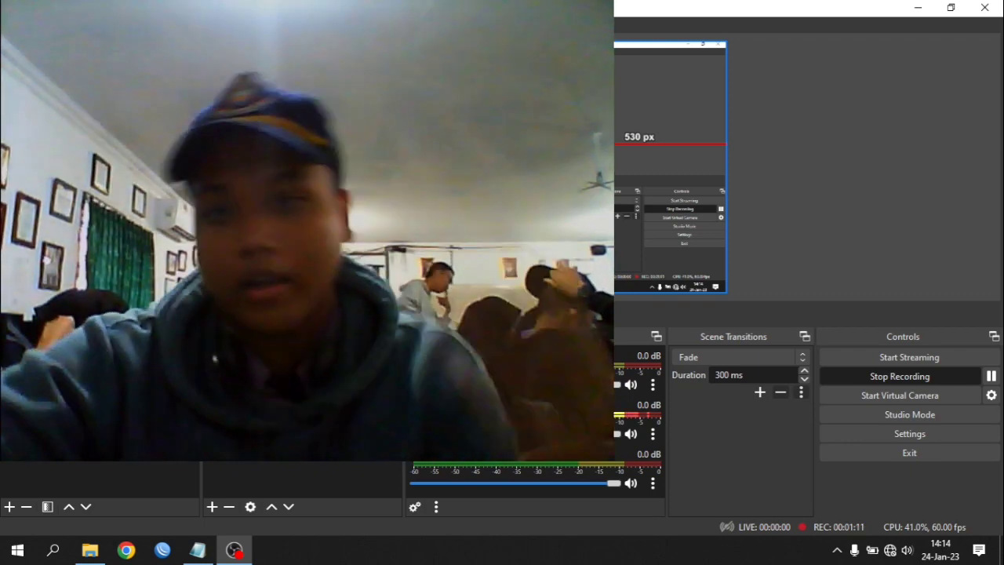
pyautogui.moveTo(564, 246); pyautogui.dragTo(342, 109)
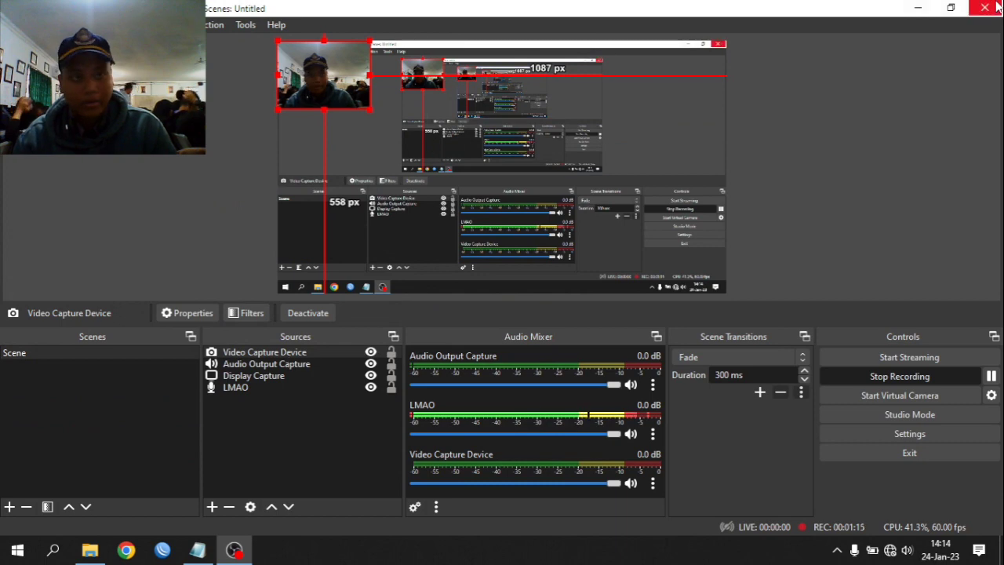
pyautogui.click(913, 8)
# - Refresh the Winbox neighbours list and connect to the discovered MikroTik router
pyautogui.click(163, 550)
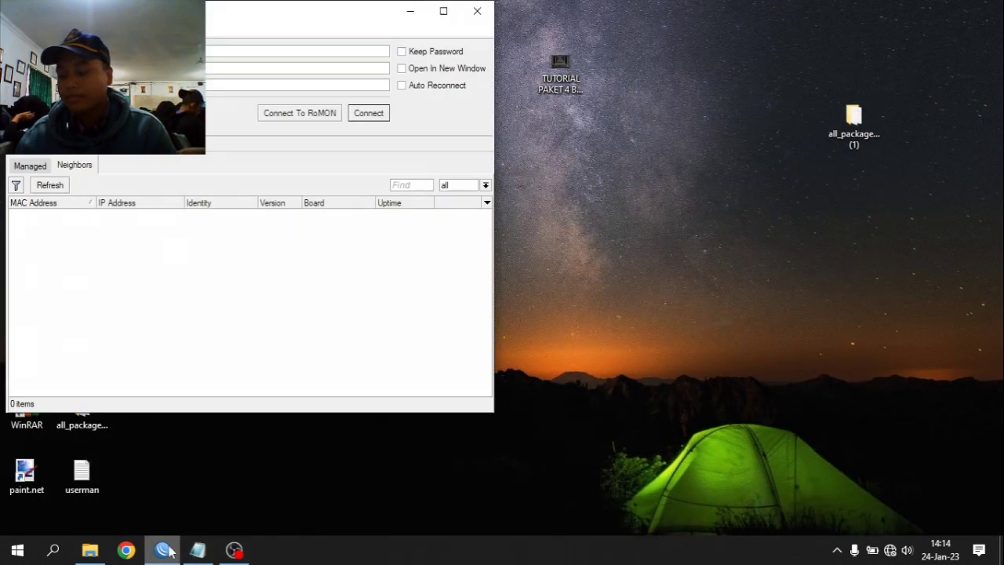
pyautogui.click(49, 185)
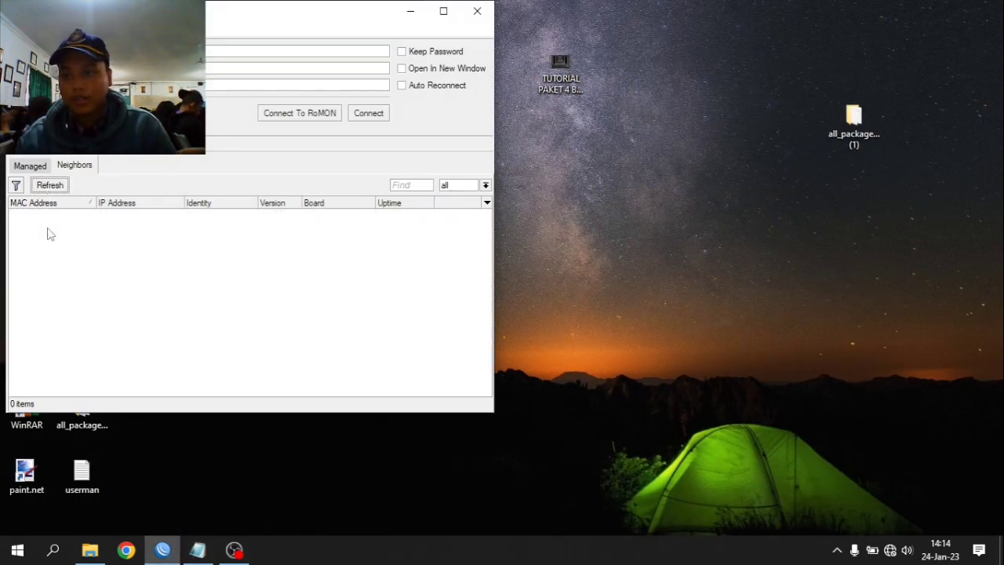
pyautogui.click(39, 217)
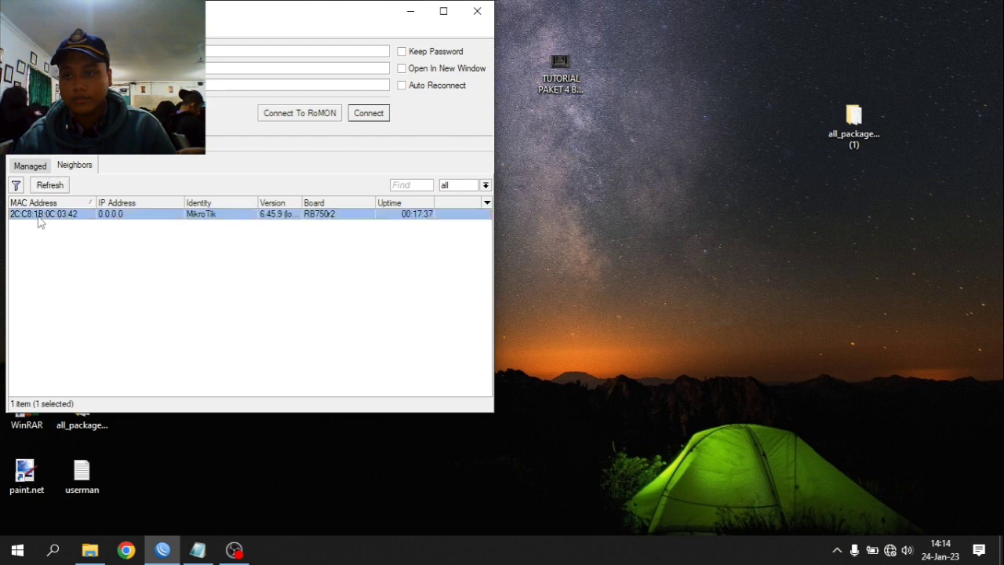
pyautogui.click(379, 114)
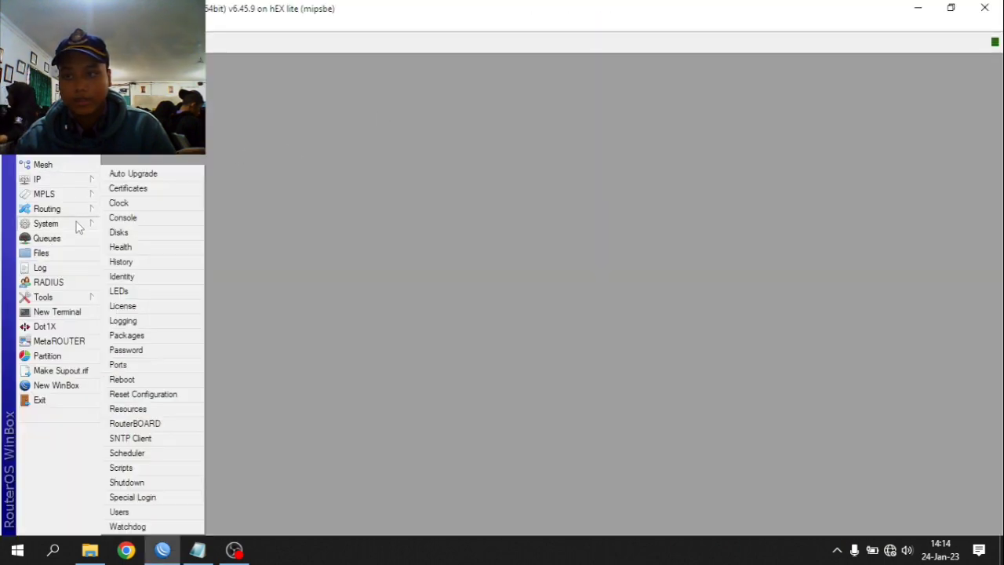
# - Look at the router's System > Identity settings and close them unchanged
pyautogui.moveTo(81, 226)
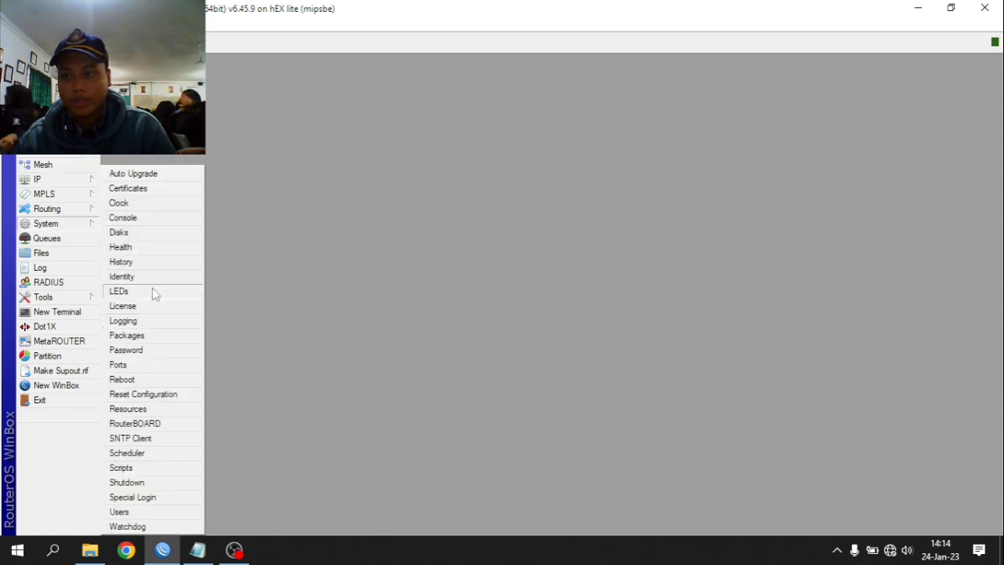
pyautogui.click(153, 273)
pyautogui.click(628, 260)
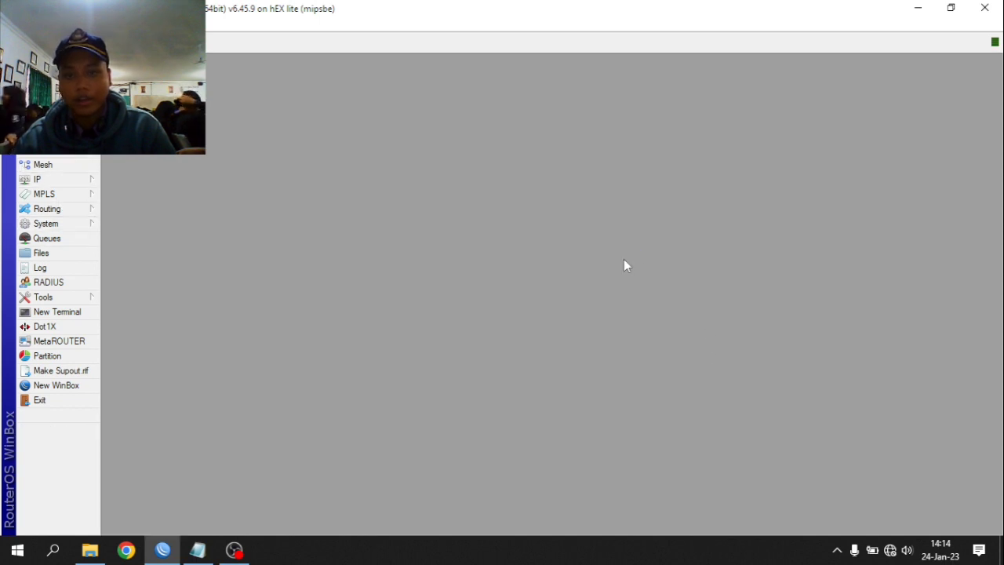
pyautogui.moveTo(86, 226)
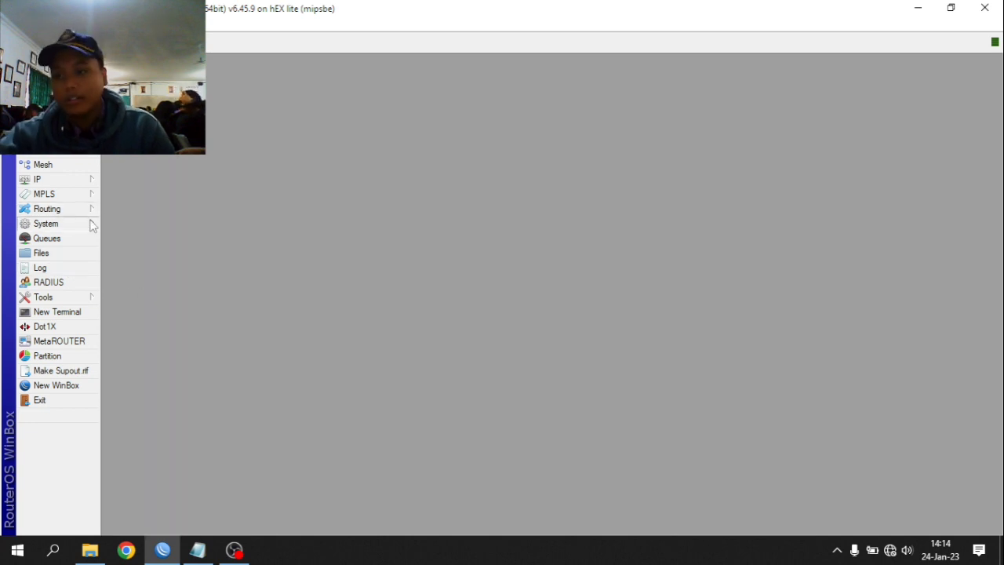
# - Browse Reset Configuration, the Files list and installed Packages without changing anything
pyautogui.click(141, 394)
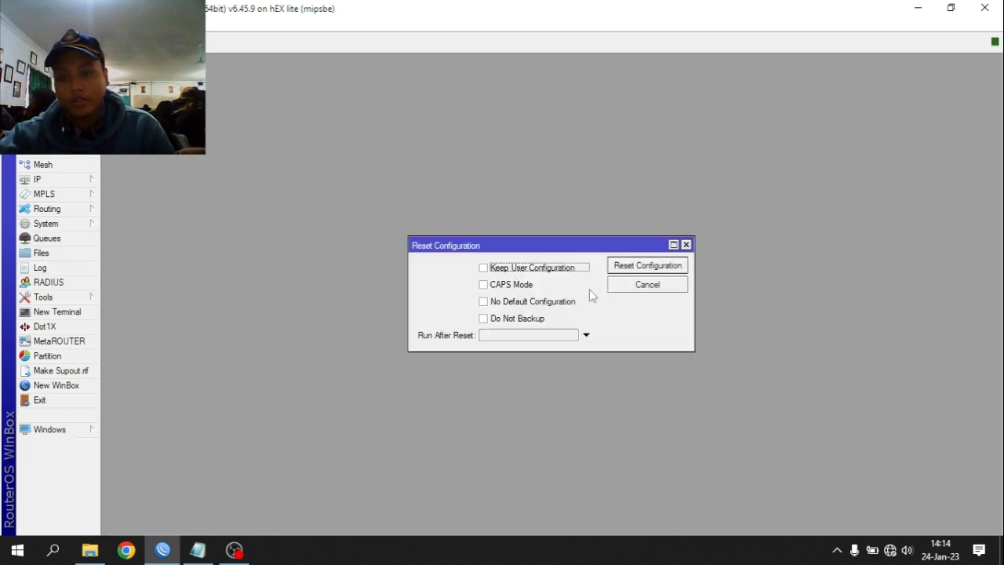
pyautogui.click(687, 245)
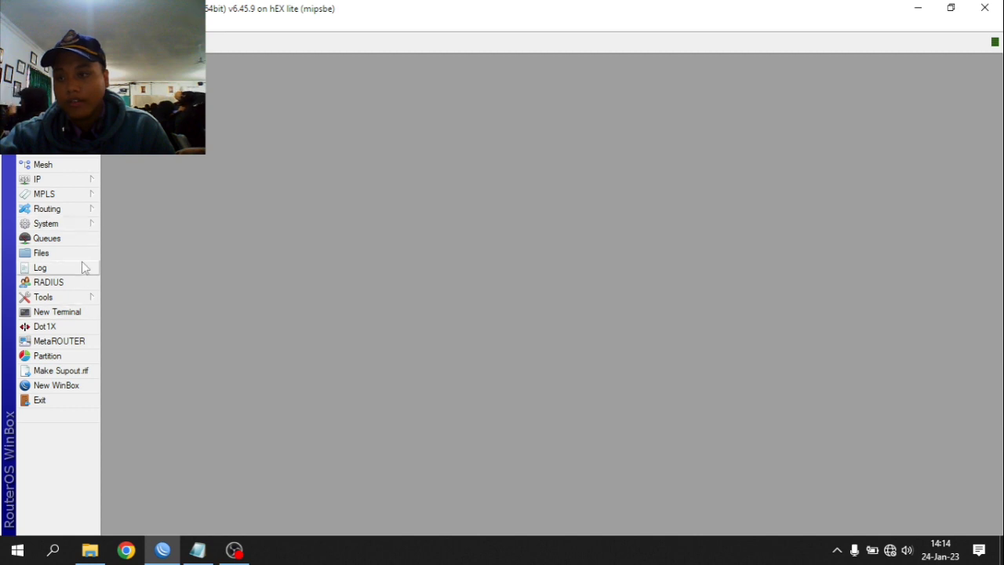
pyautogui.click(75, 253)
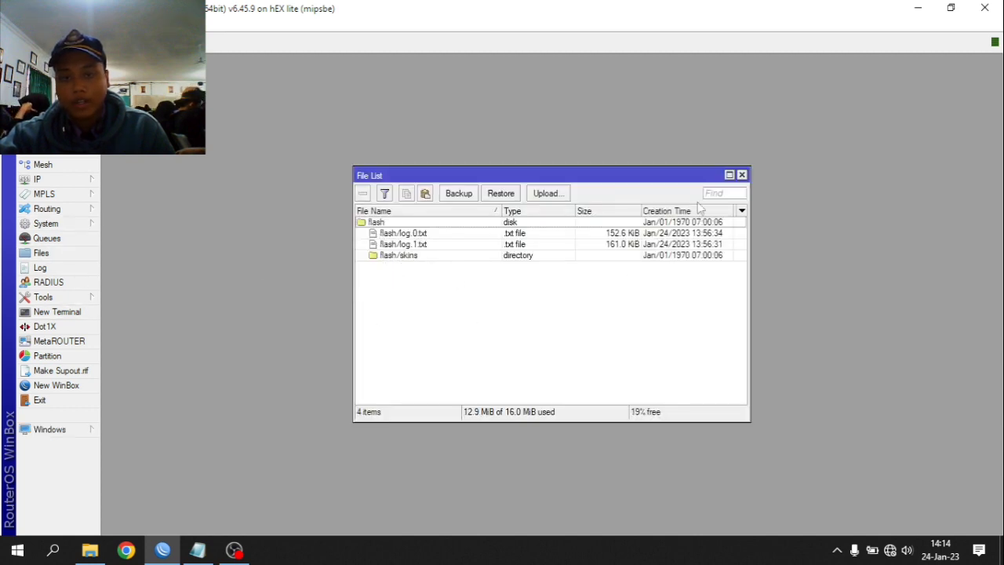
pyautogui.click(742, 175)
pyautogui.click(97, 225)
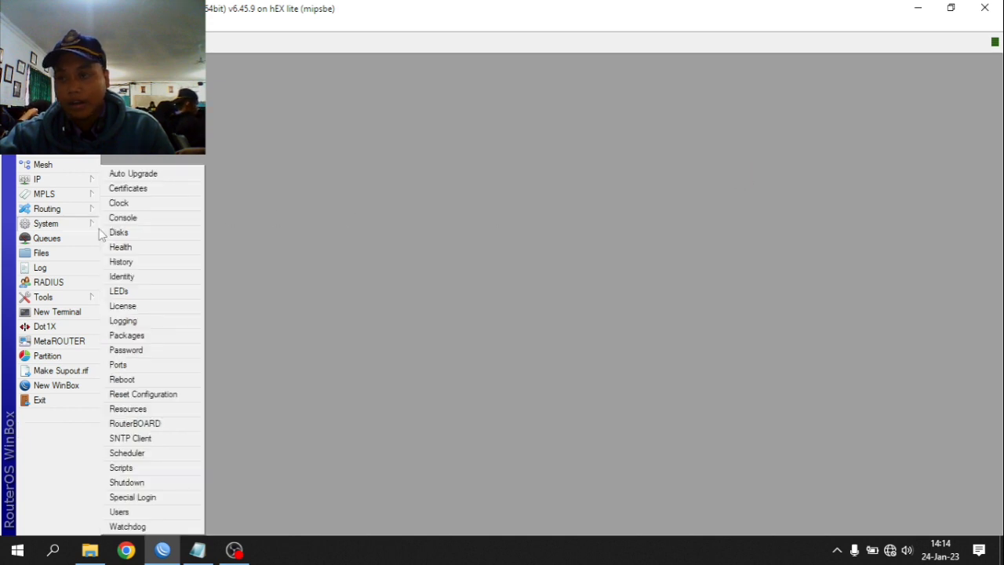
pyautogui.click(166, 339)
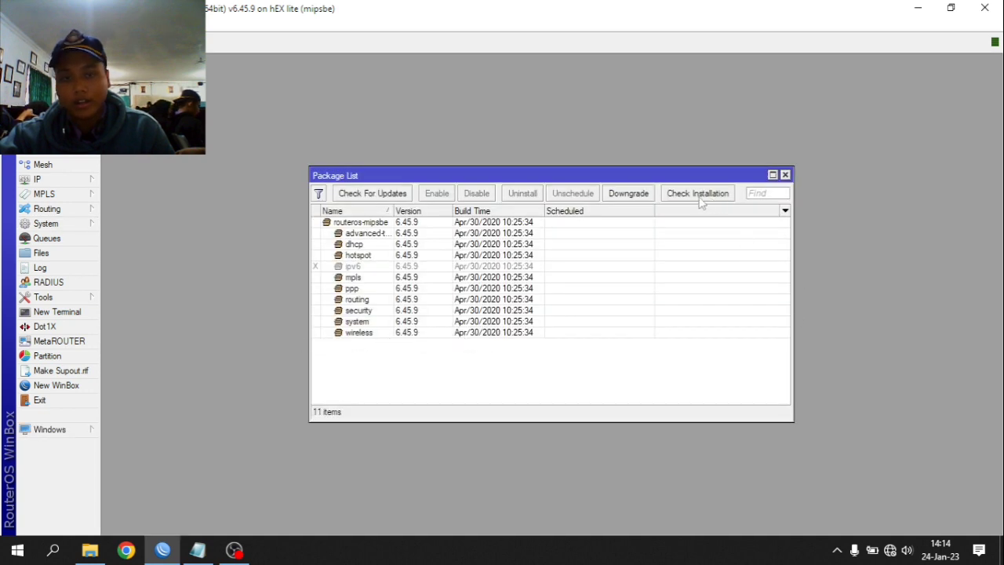
pyautogui.click(785, 175)
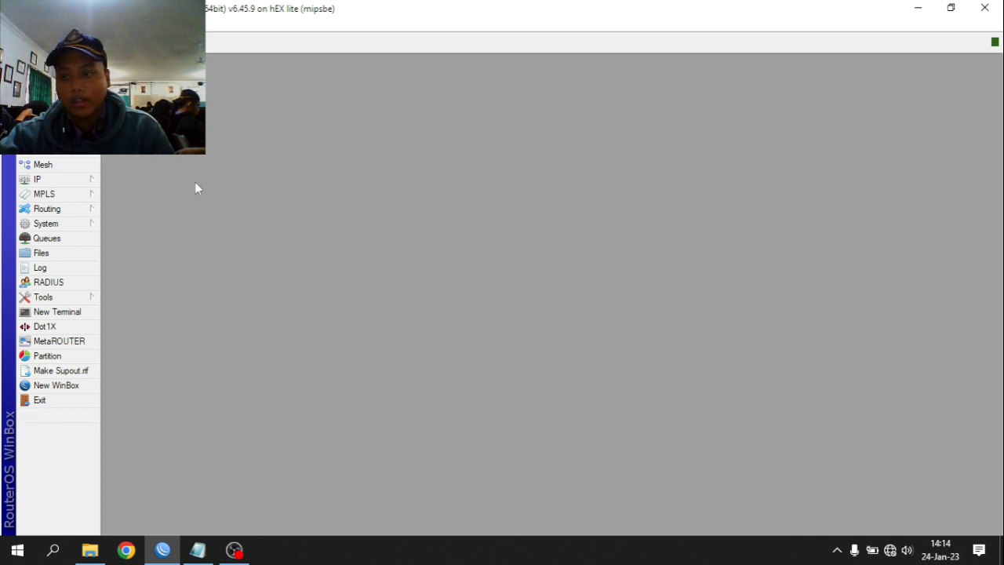
# - Rename the router identity to yusuf
pyautogui.click(46, 224)
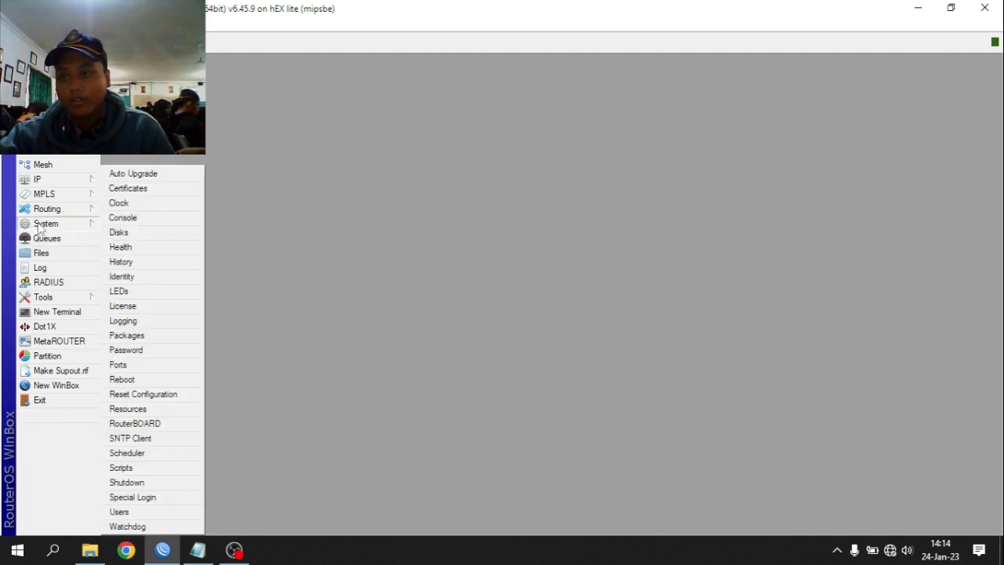
pyautogui.click(144, 283)
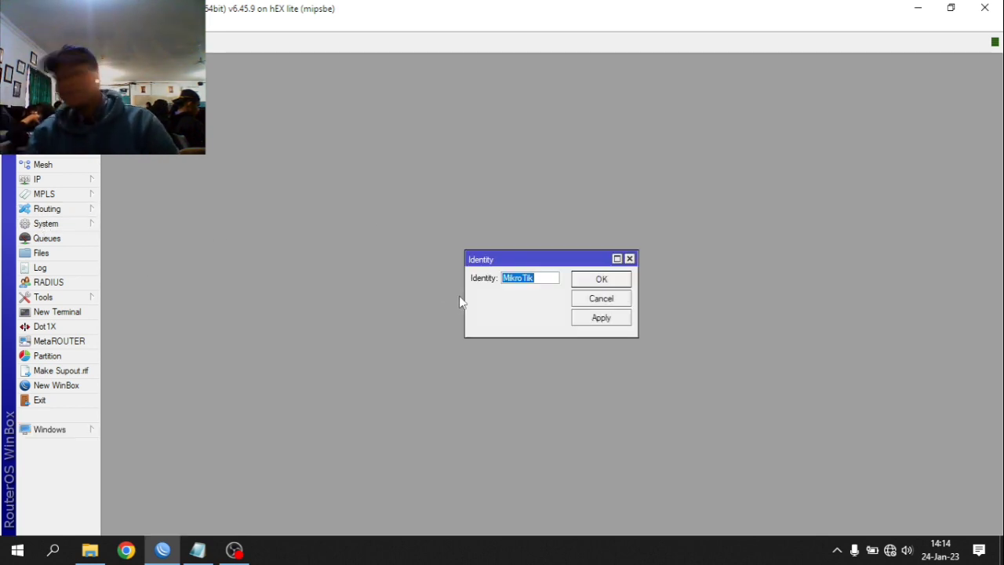
pyautogui.write('Yusu')
pyautogui.press('BackSpace')
pyautogui.press('BackSpace')
pyautogui.press('BackSpace')
pyautogui.press('BackSpace')
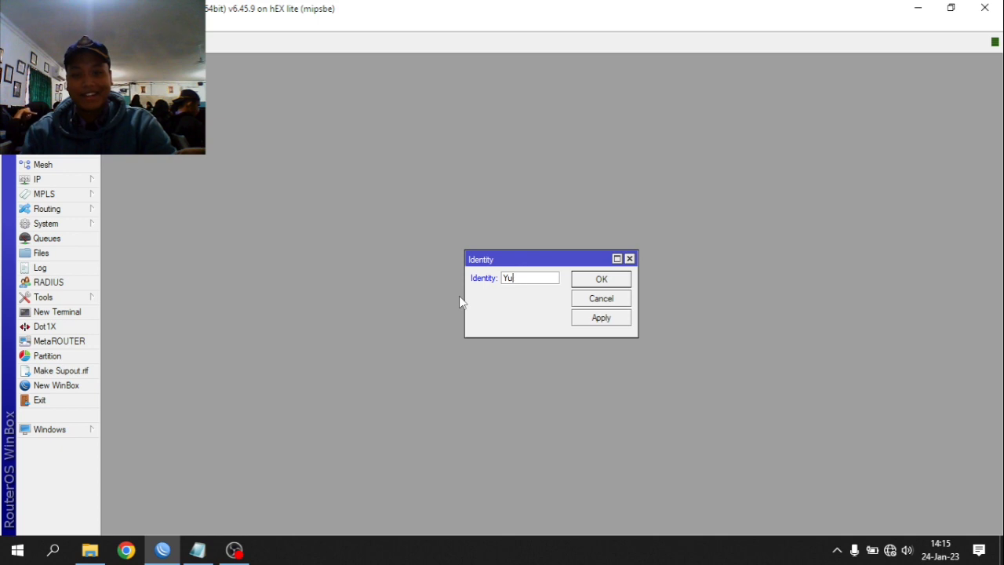
pyautogui.write('yusuf')
pyautogui.press('Return')
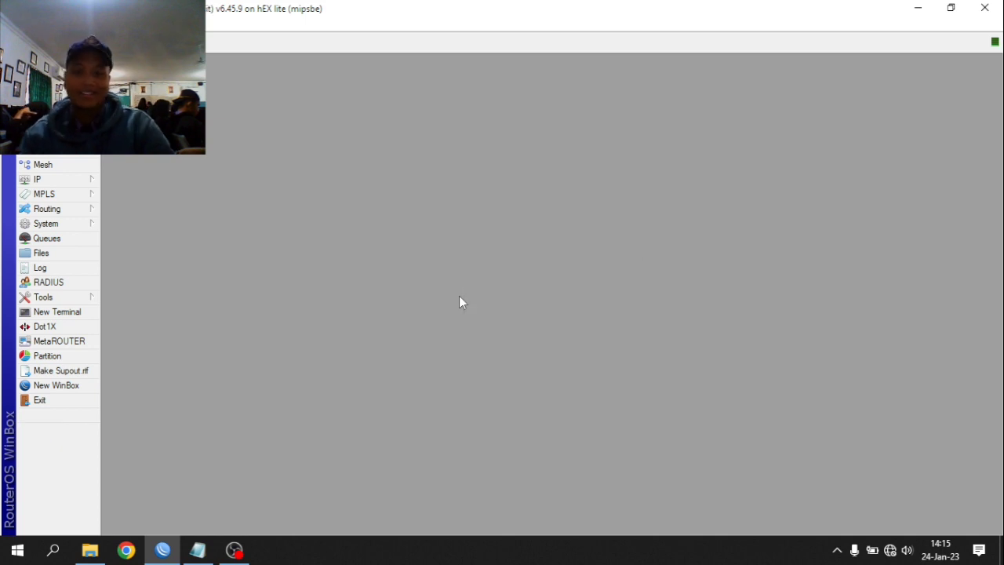
# - In the interface list, give ether1 the comment INET and apply it
pyautogui.click(43, 91)
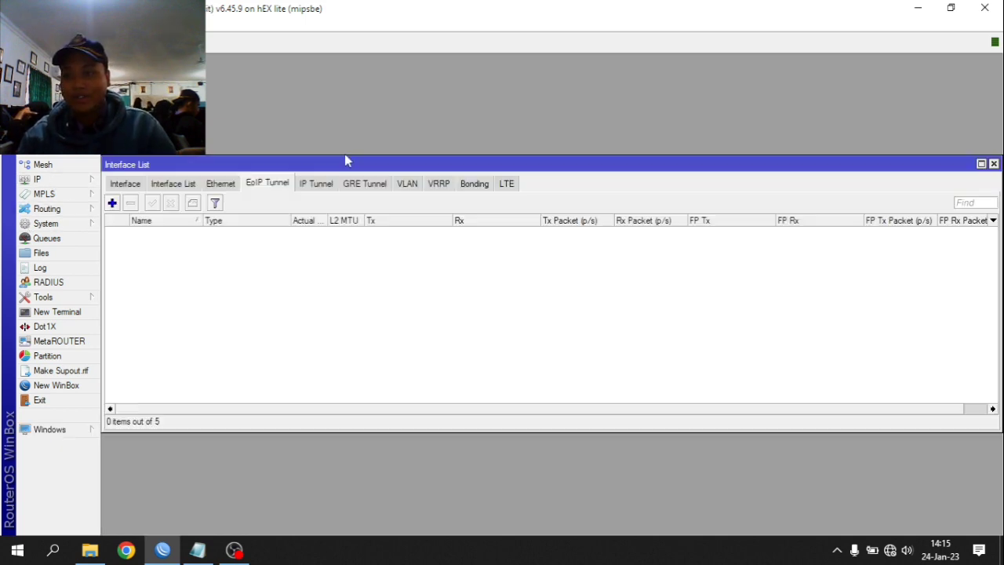
pyautogui.click(112, 203)
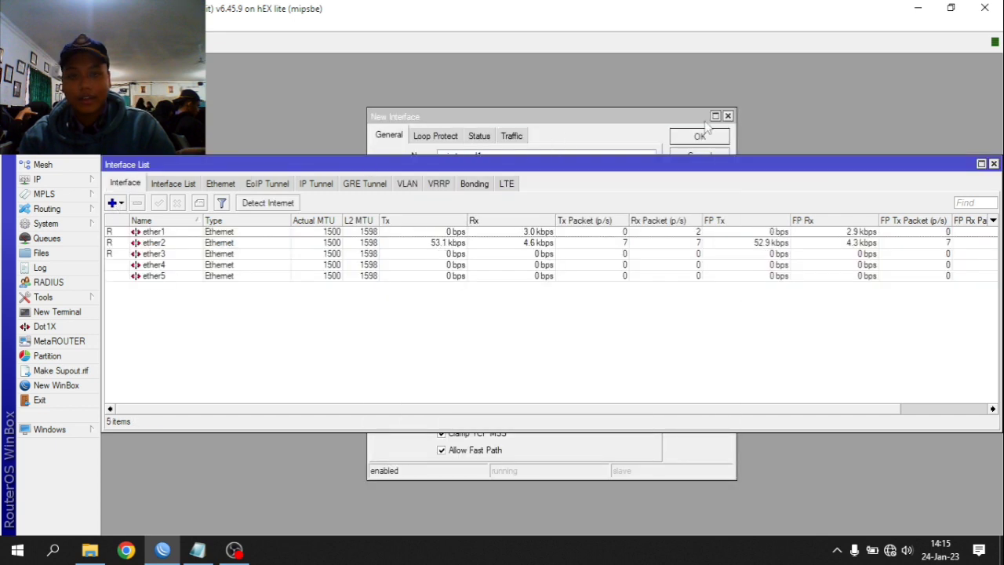
pyautogui.click(728, 116)
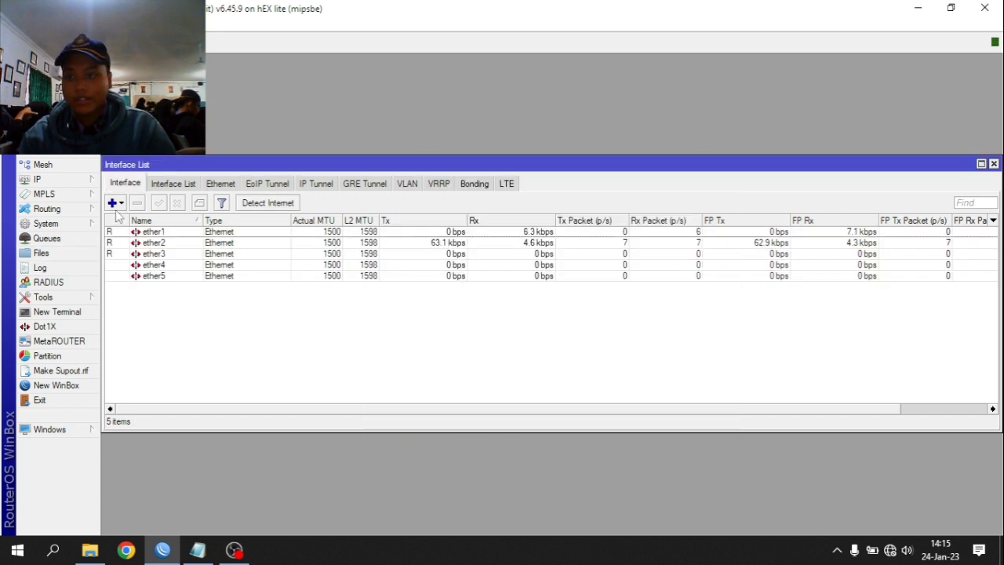
pyautogui.doubleClick(149, 231)
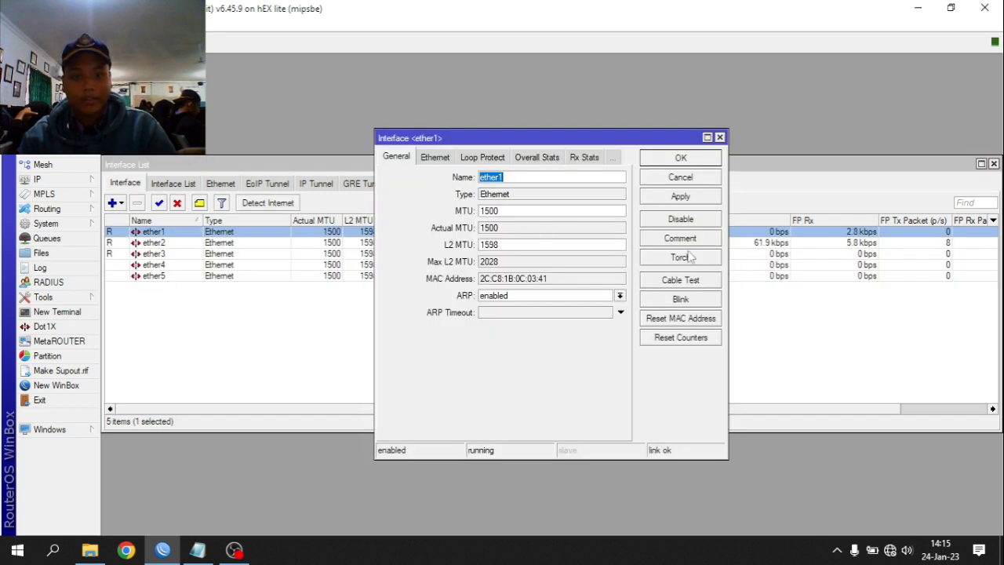
pyautogui.click(681, 257)
pyautogui.click(796, 97)
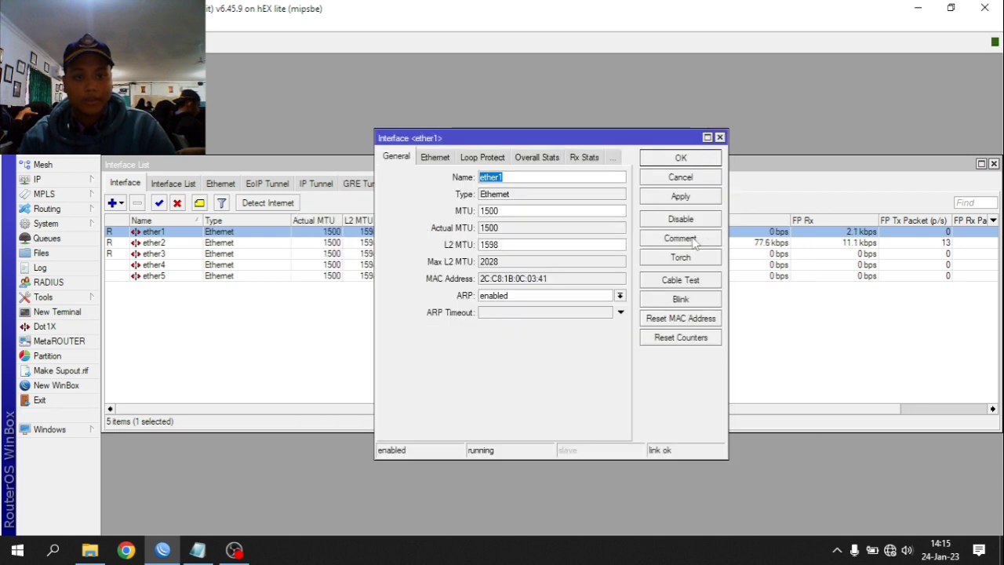
pyautogui.click(694, 241)
pyautogui.press('Return')
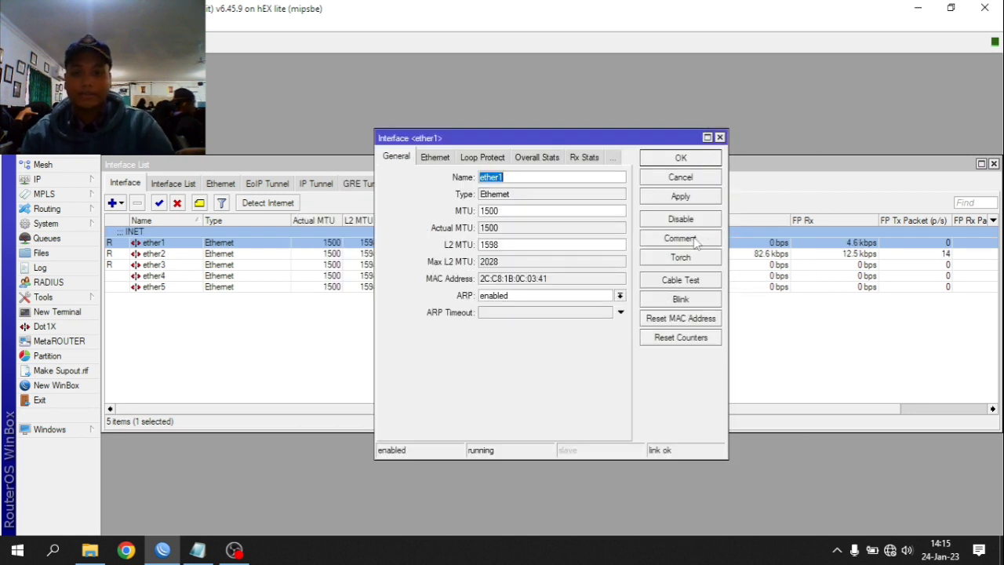
pyautogui.click(684, 197)
pyautogui.click(698, 161)
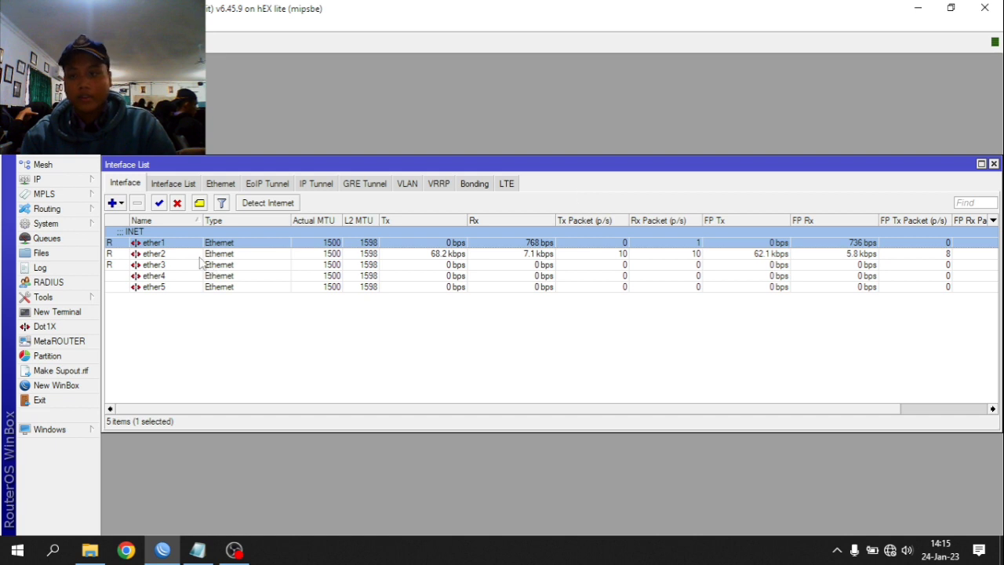
# - Give ether2 the comment LAN and apply it
pyautogui.doubleClick(200, 258)
pyautogui.click(703, 240)
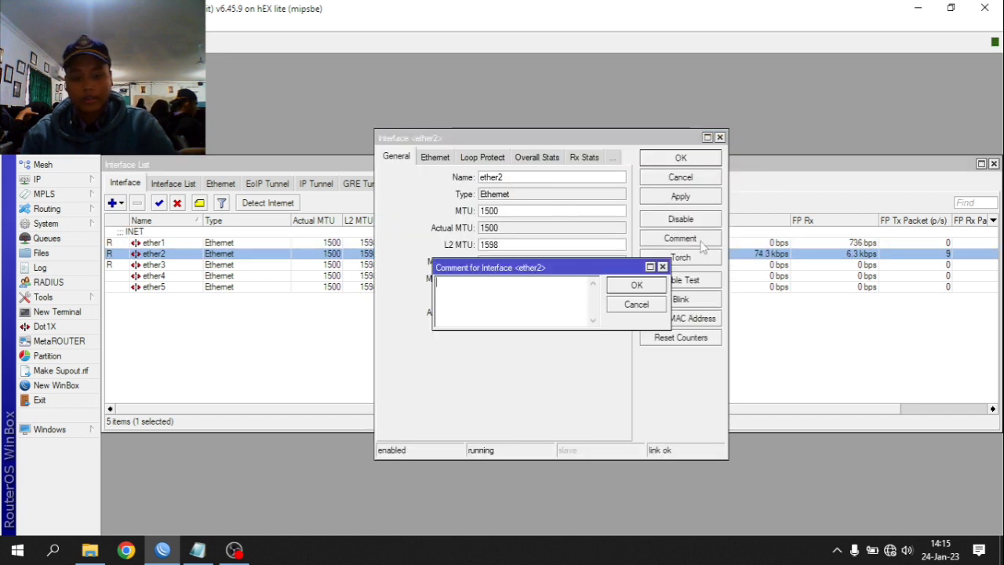
pyautogui.write('LAN')
pyautogui.press('Return')
pyautogui.click(703, 200)
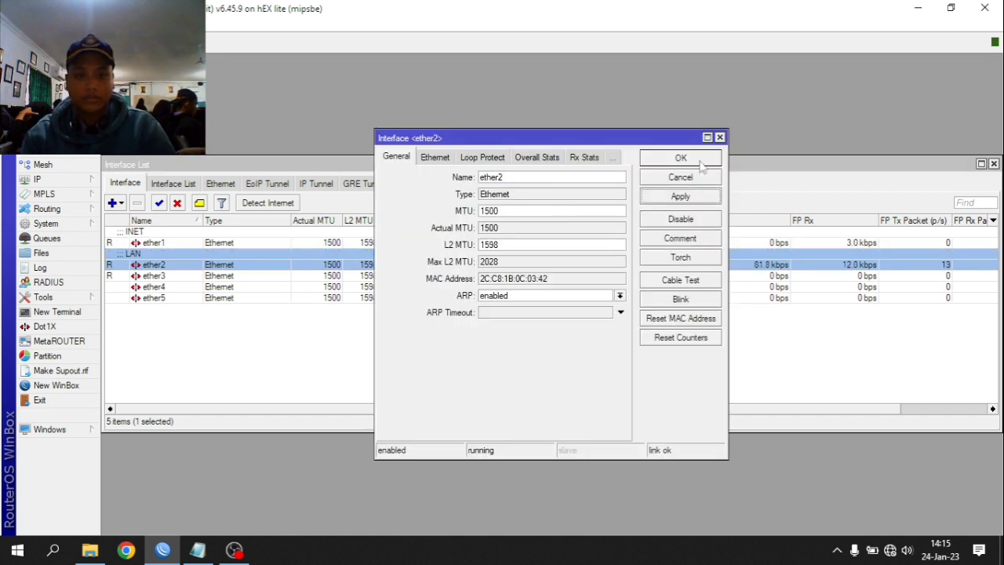
pyautogui.click(702, 161)
# - Give ether3 the comment AP and save its settings
pyautogui.doubleClick(304, 279)
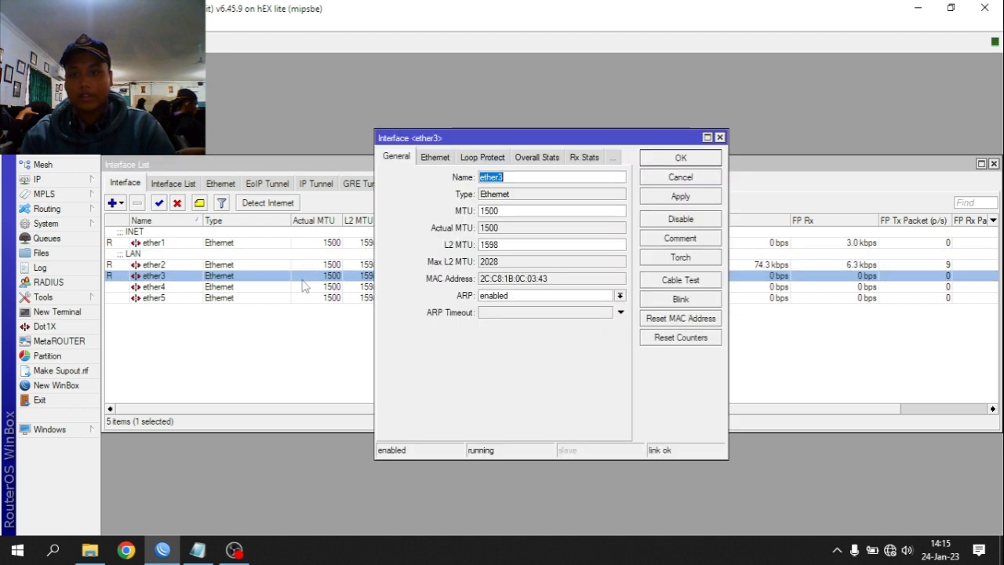
pyautogui.click(657, 240)
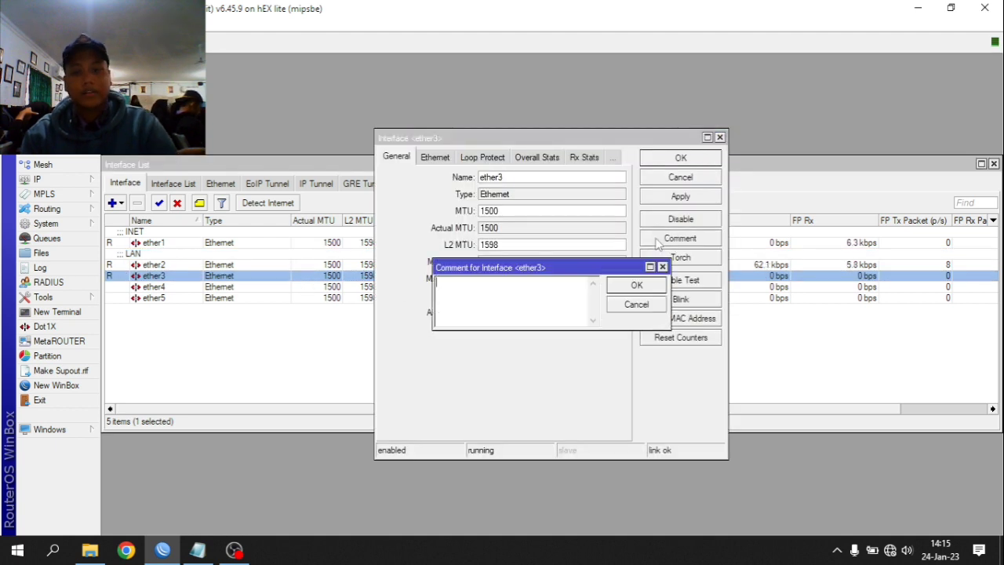
pyautogui.write('AP')
pyautogui.press('Return')
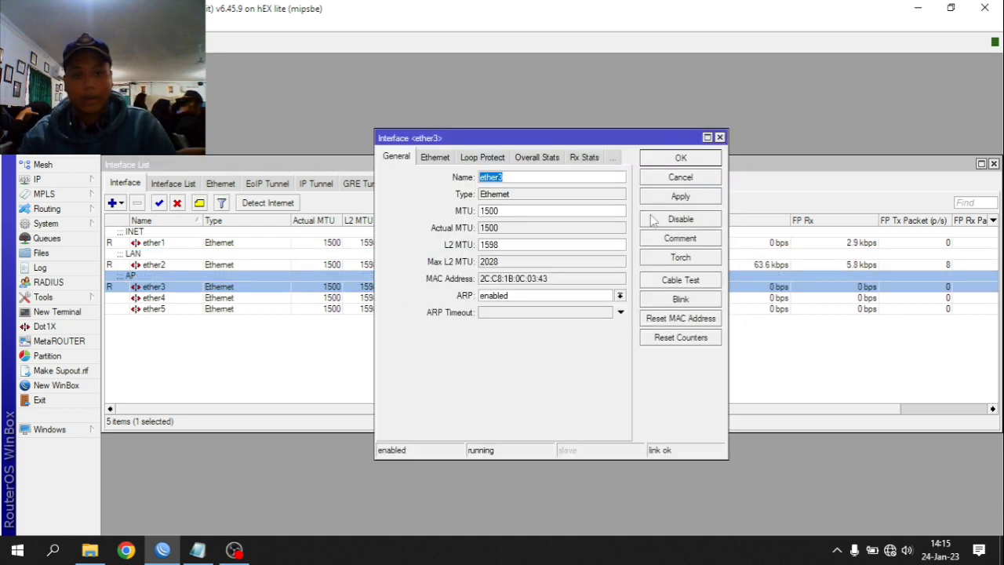
pyautogui.click(663, 198)
pyautogui.click(681, 162)
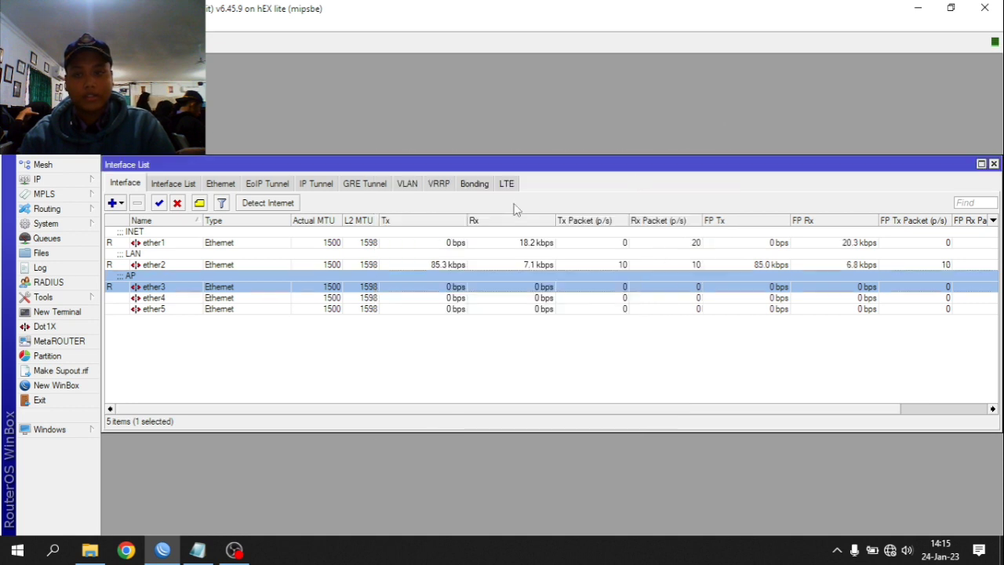
pyautogui.click(56, 182)
# - Add a DHCP client on ether1
pyautogui.click(182, 234)
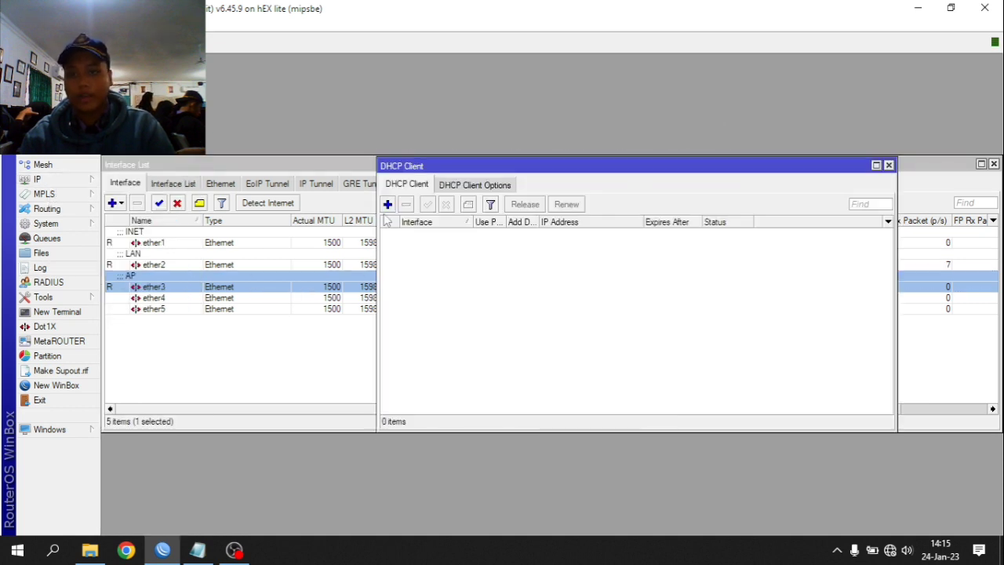
pyautogui.click(388, 204)
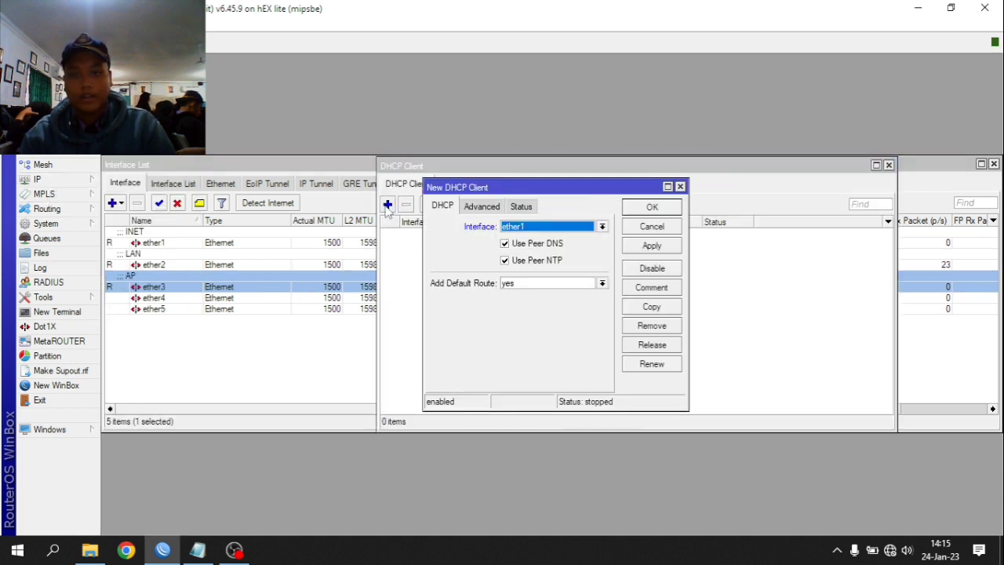
pyautogui.click(652, 246)
pyautogui.click(652, 207)
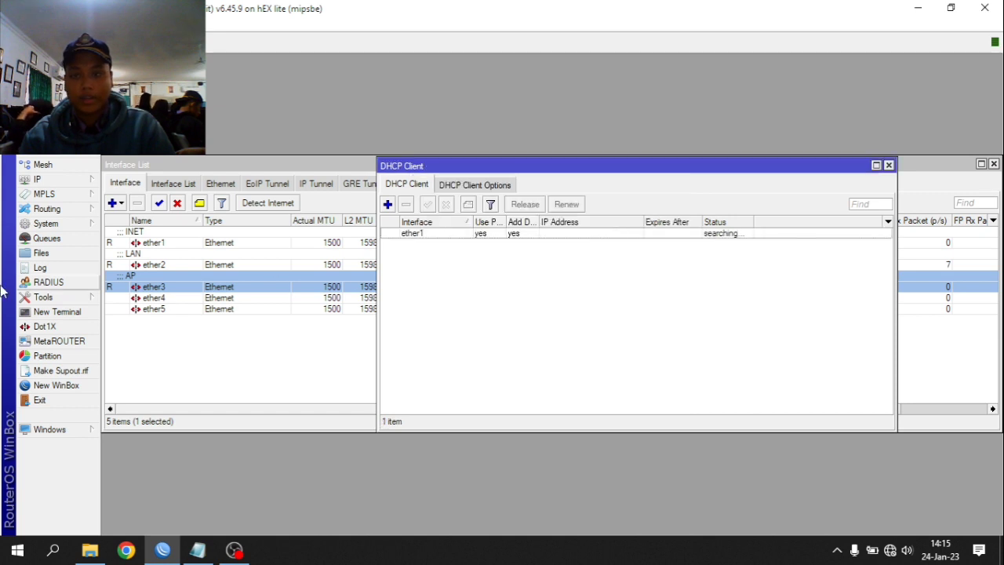
# - Set the DNS servers to 8.8.8.8 and 8.8.4.4
pyautogui.click(70, 180)
pyautogui.click(185, 284)
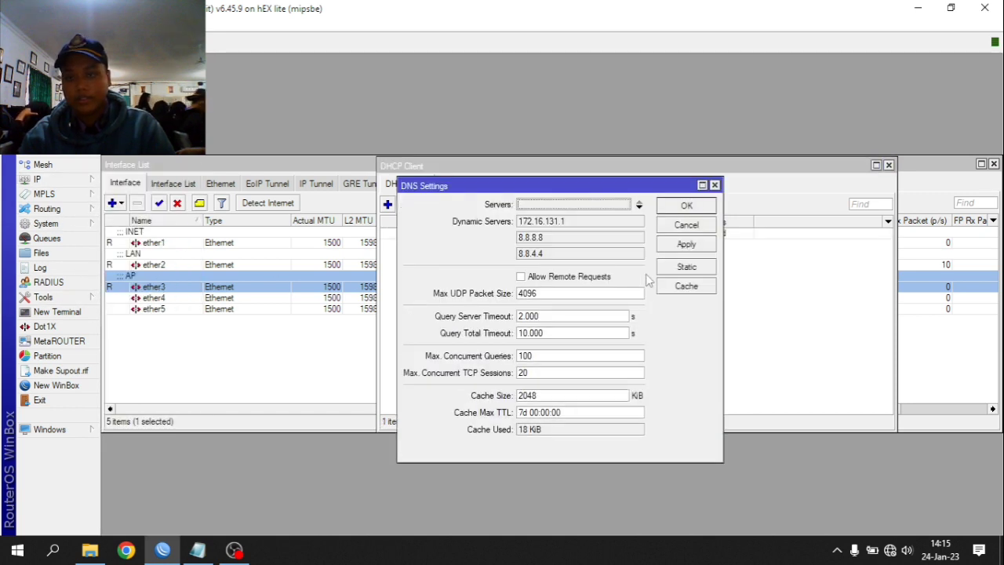
pyautogui.click(552, 209)
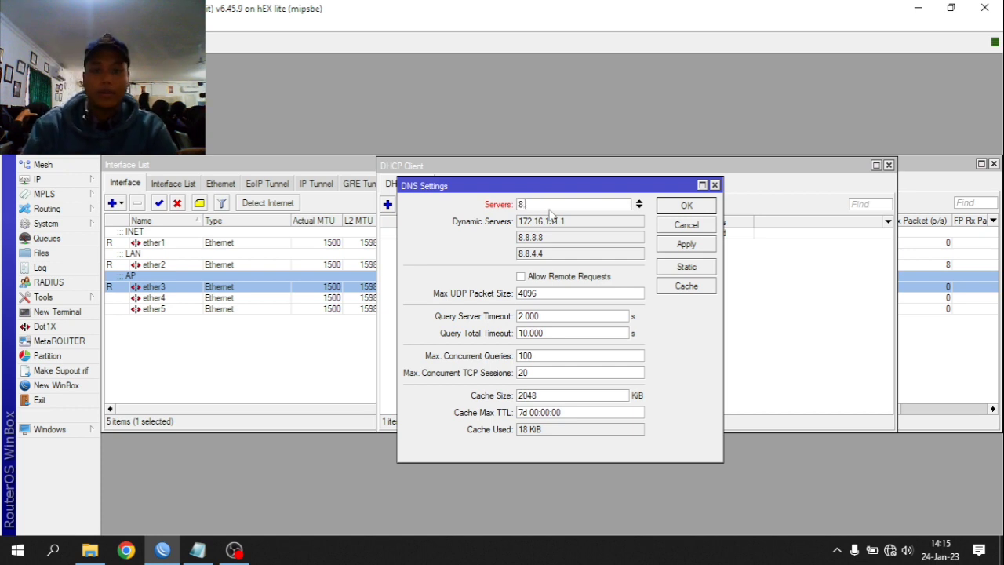
pyautogui.click(640, 207)
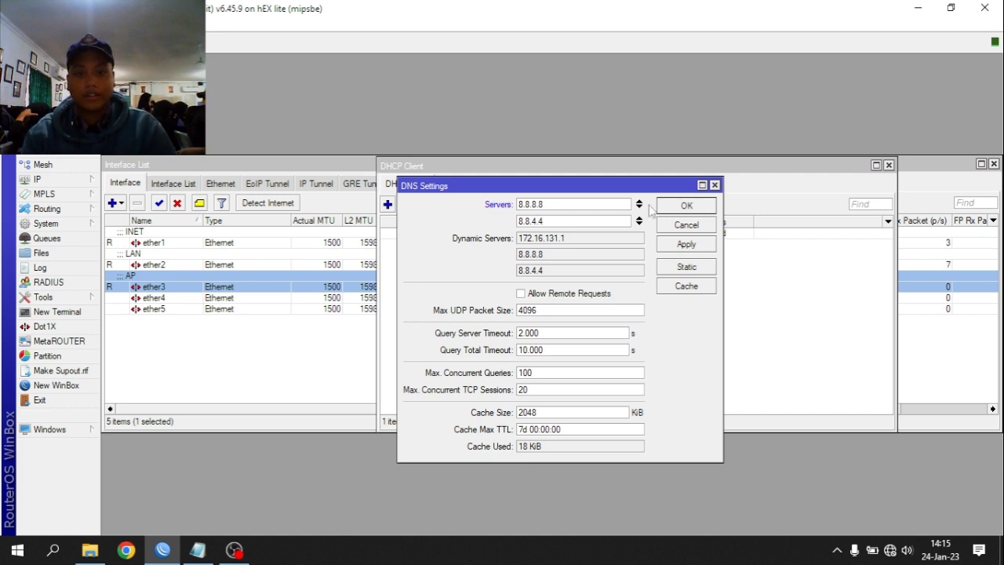
pyautogui.click(672, 242)
pyautogui.click(683, 207)
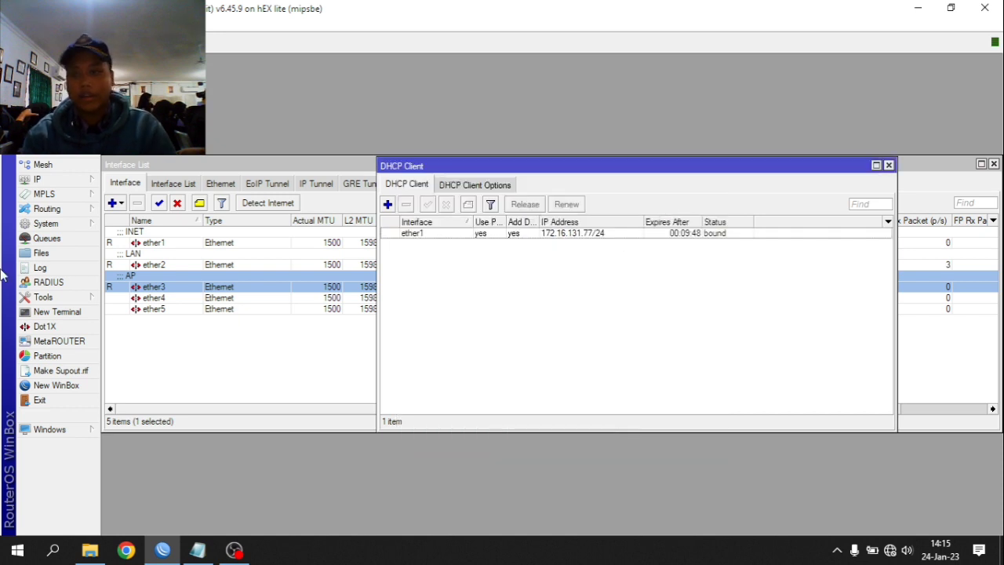
pyautogui.click(52, 182)
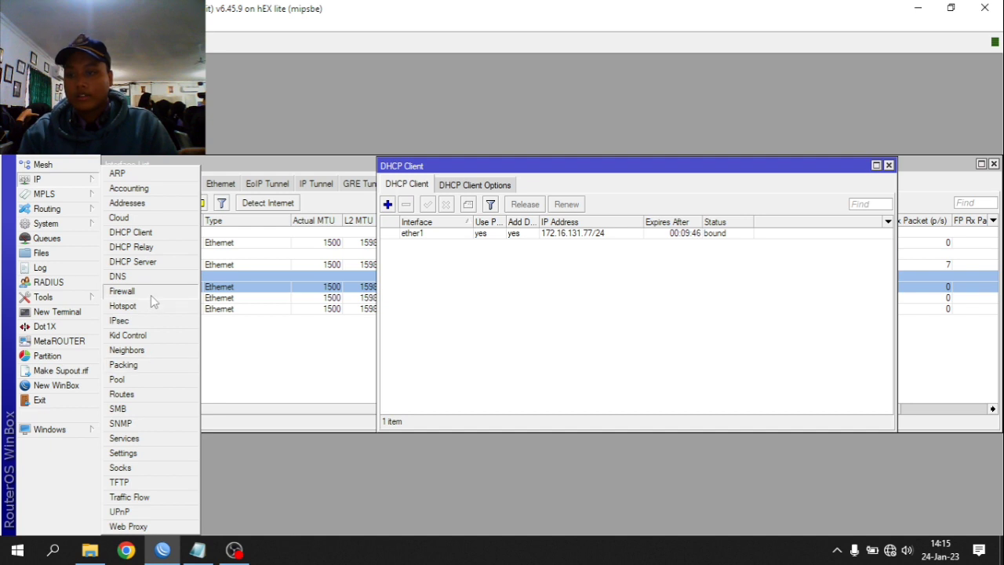
# - Add a srcnat NAT rule with action masquerade and out-interface ether1
pyautogui.click(122, 291)
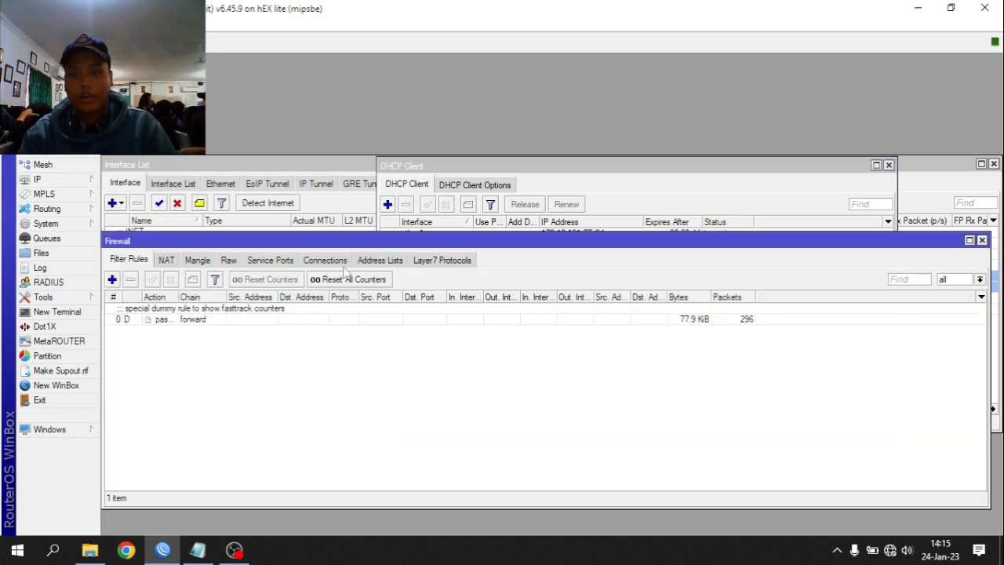
pyautogui.click(164, 260)
pyautogui.click(112, 279)
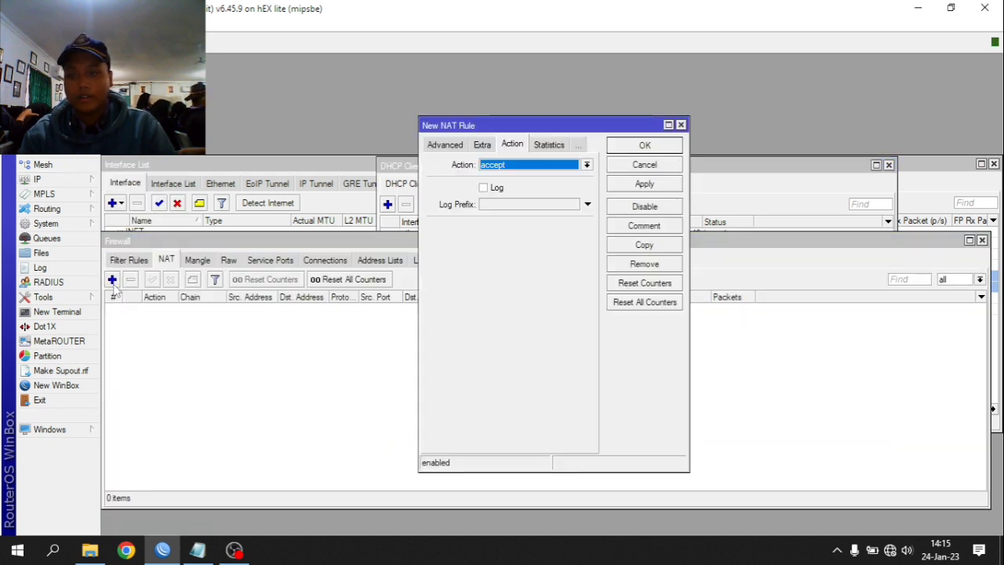
pyautogui.click(502, 166)
pyautogui.click(505, 231)
pyautogui.click(447, 146)
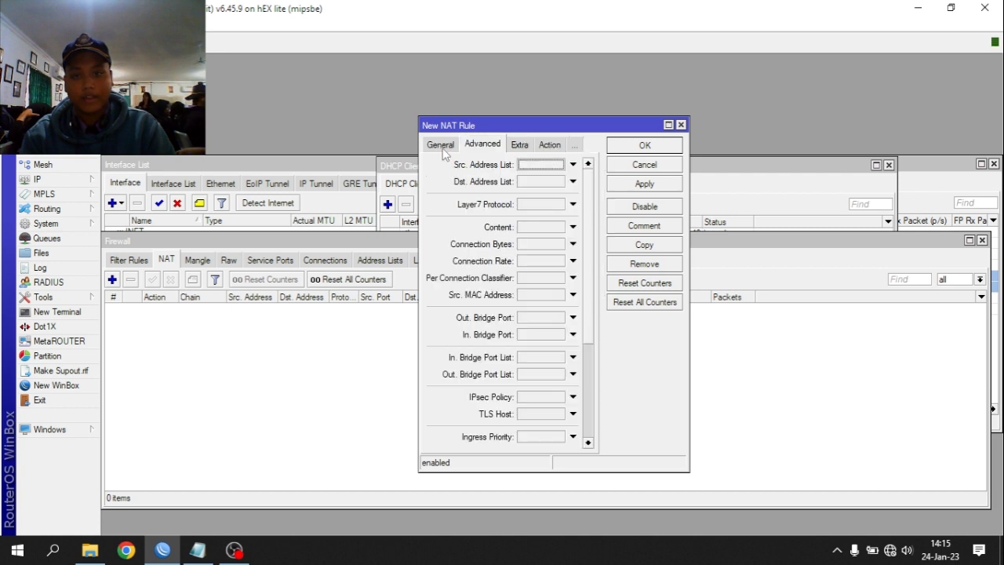
pyautogui.click(441, 147)
pyautogui.click(507, 307)
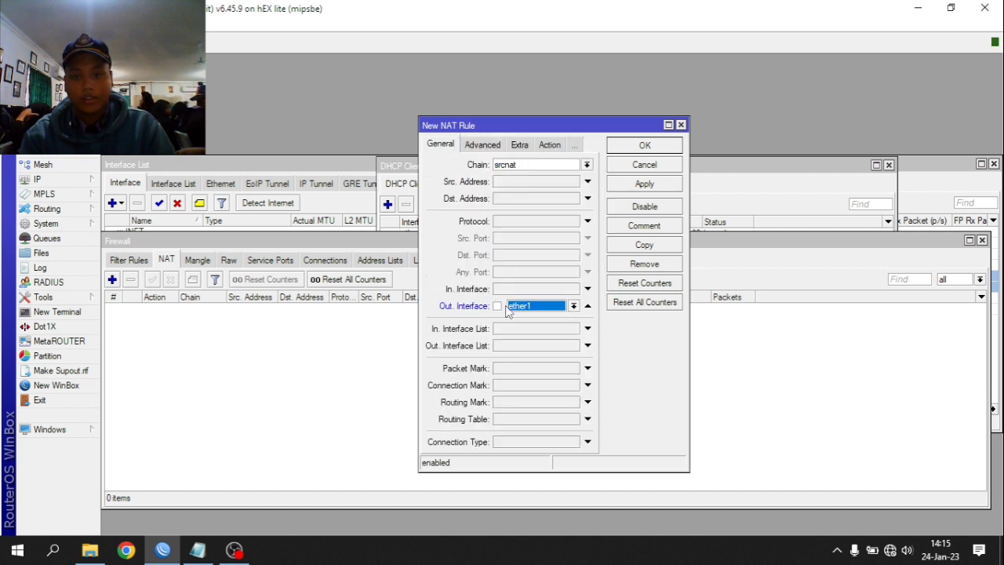
pyautogui.click(648, 187)
pyautogui.click(643, 146)
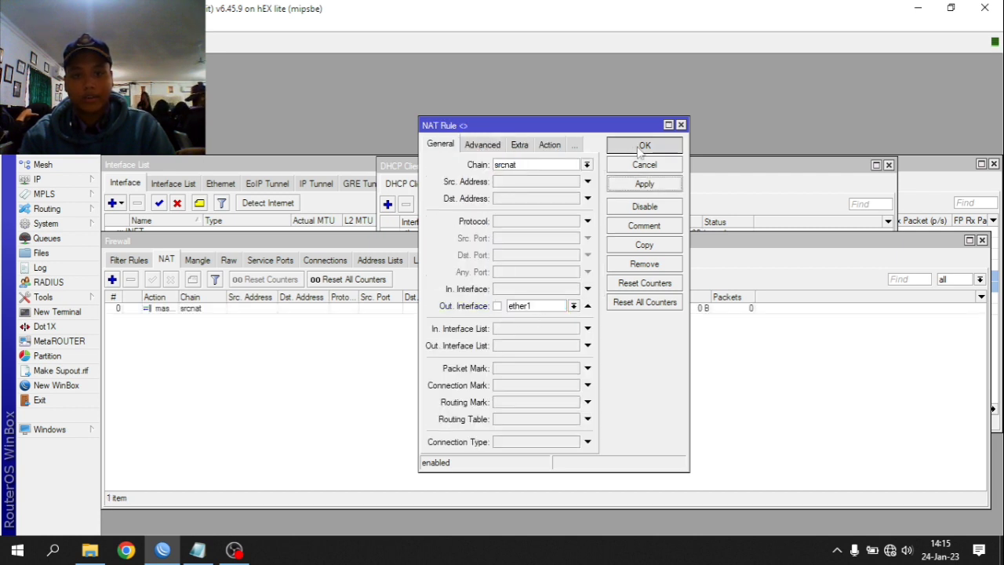
# - Ping 8.8.8.8 from a new terminal and stop it to see 0% packet loss
pyautogui.click(59, 311)
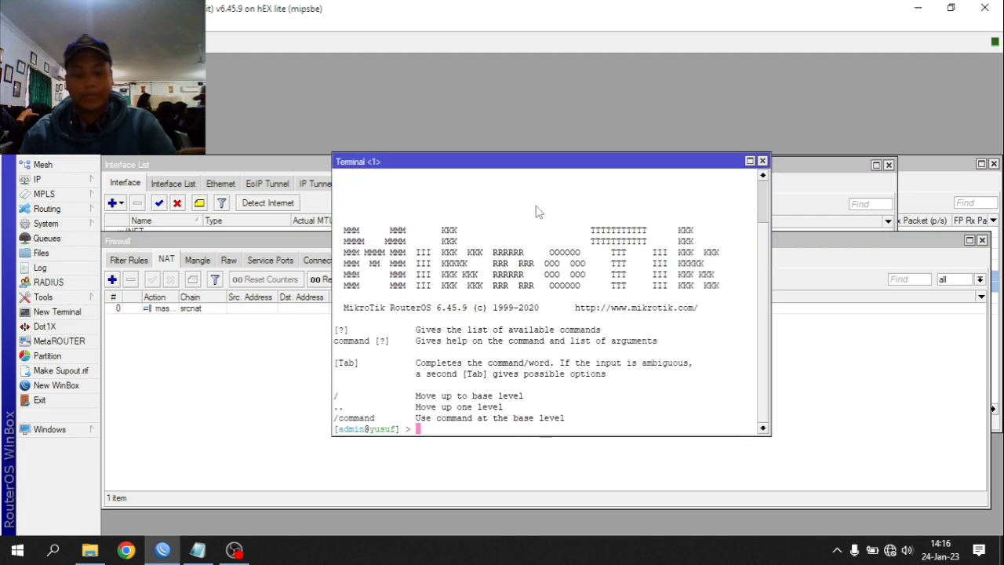
pyautogui.write('PING')
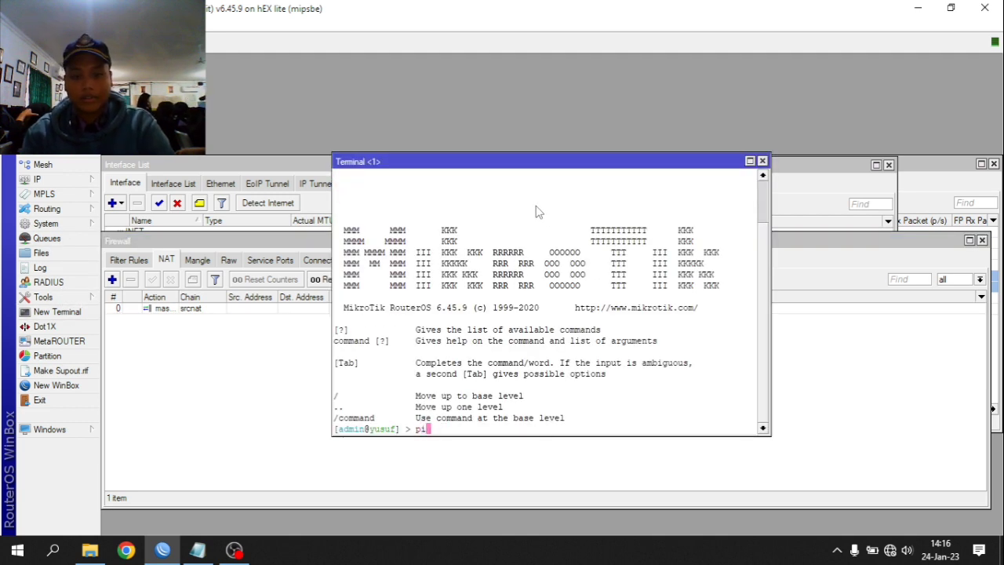
pyautogui.write(' 8.8.8.8')
pyautogui.press('Return')
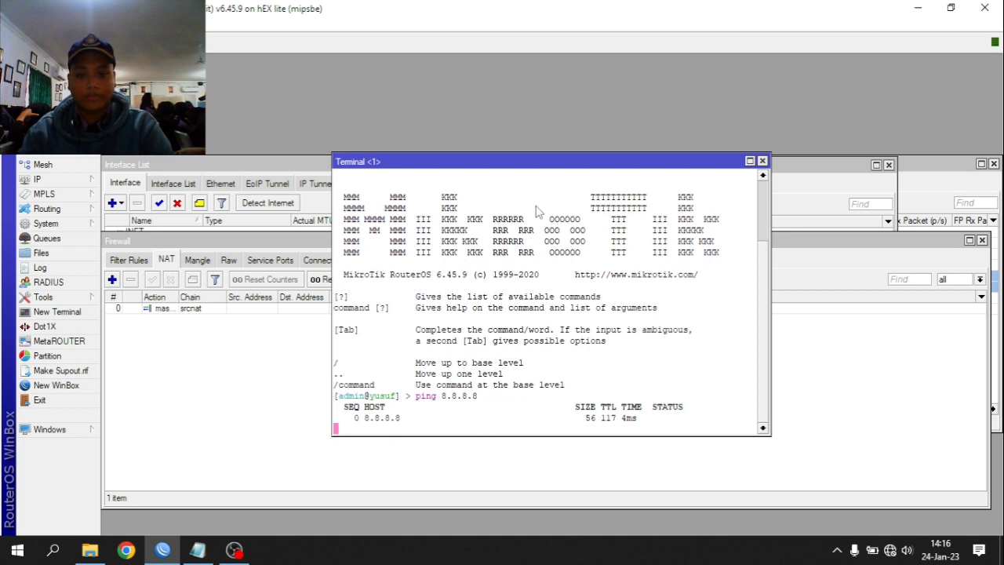
pyautogui.hotkey('ctrl', 'c')
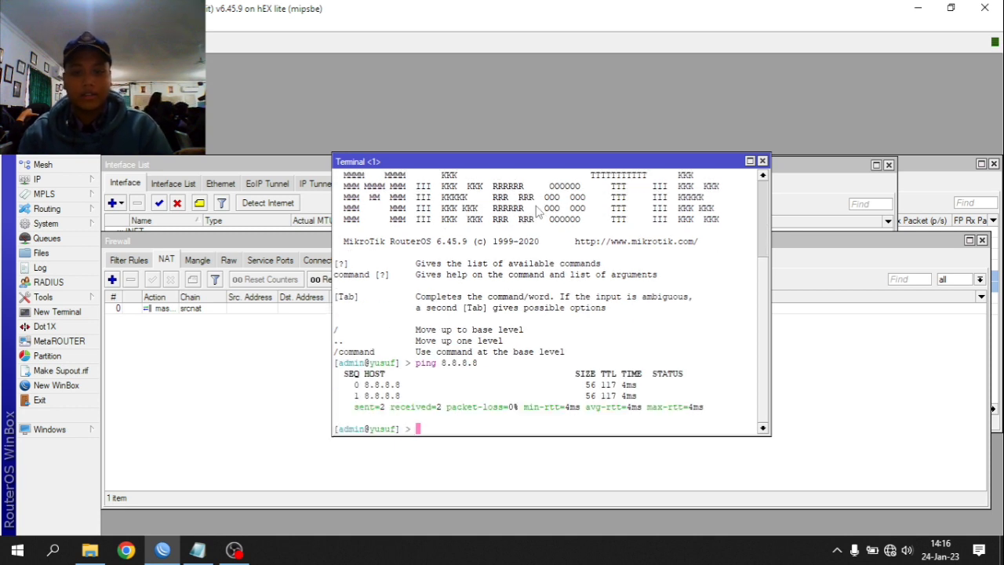
pyautogui.moveTo(628, 226); pyautogui.dragTo(643, 208)
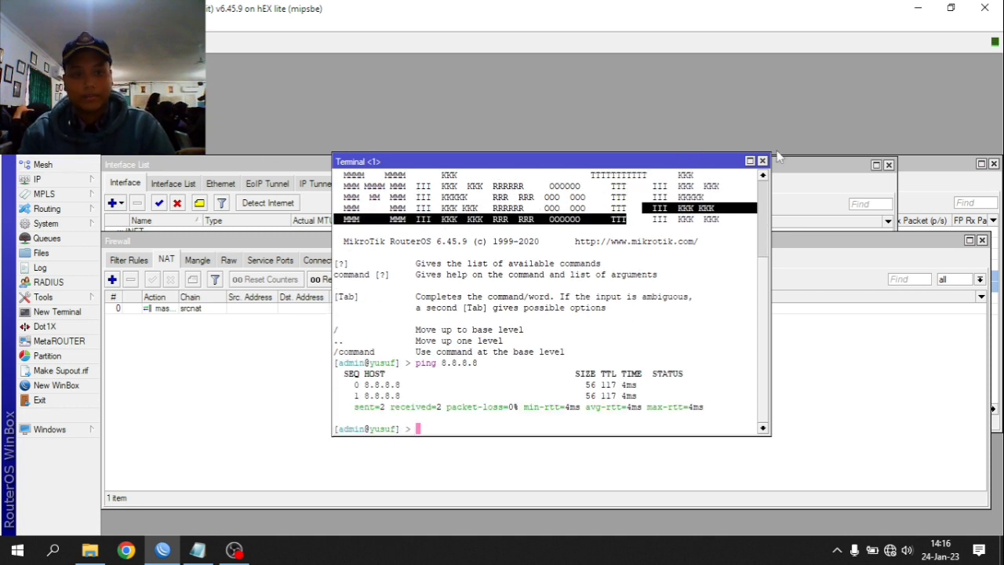
# - Close the Terminal, Firewall and DHCP Client windows
pyautogui.click(762, 161)
pyautogui.click(981, 240)
pyautogui.click(889, 164)
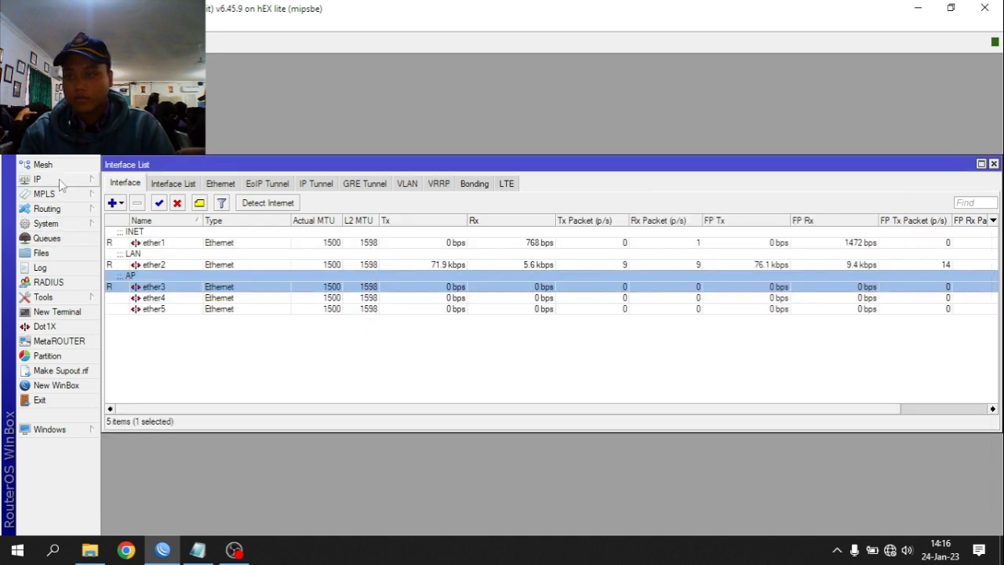
# - Add IP address 192.168.100.1/25 on ether2
pyautogui.click(59, 179)
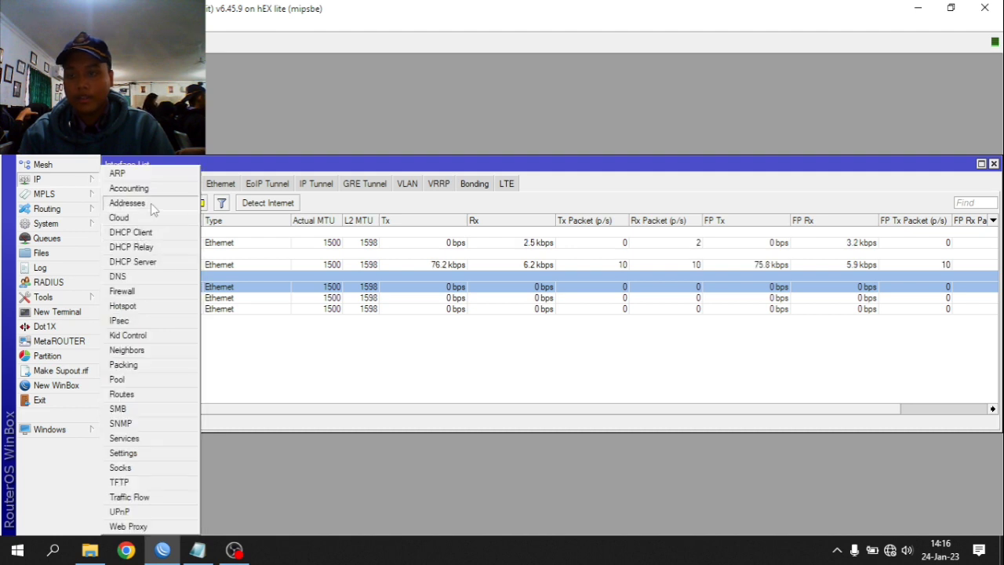
pyautogui.click(151, 203)
pyautogui.click(440, 194)
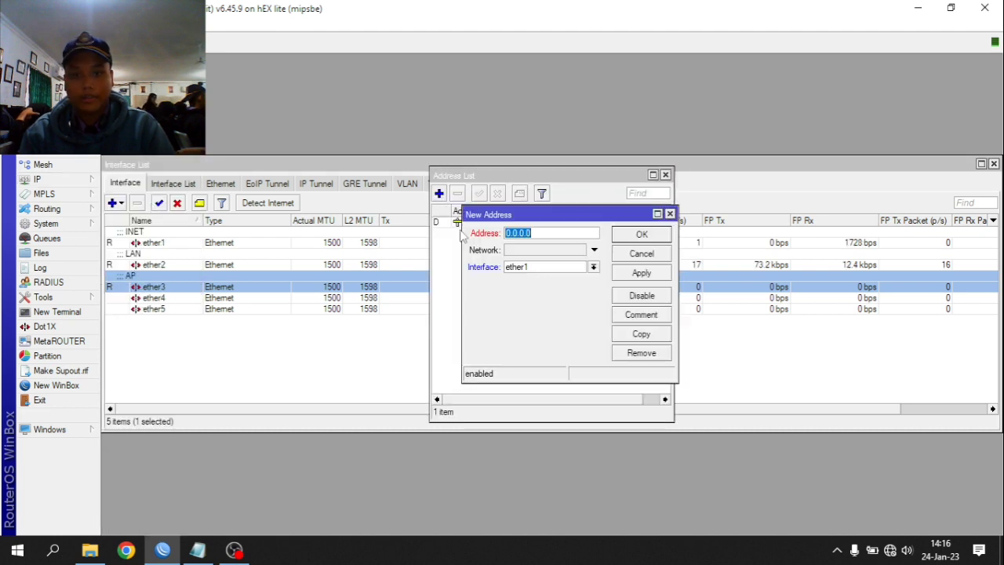
pyautogui.write('192.168')
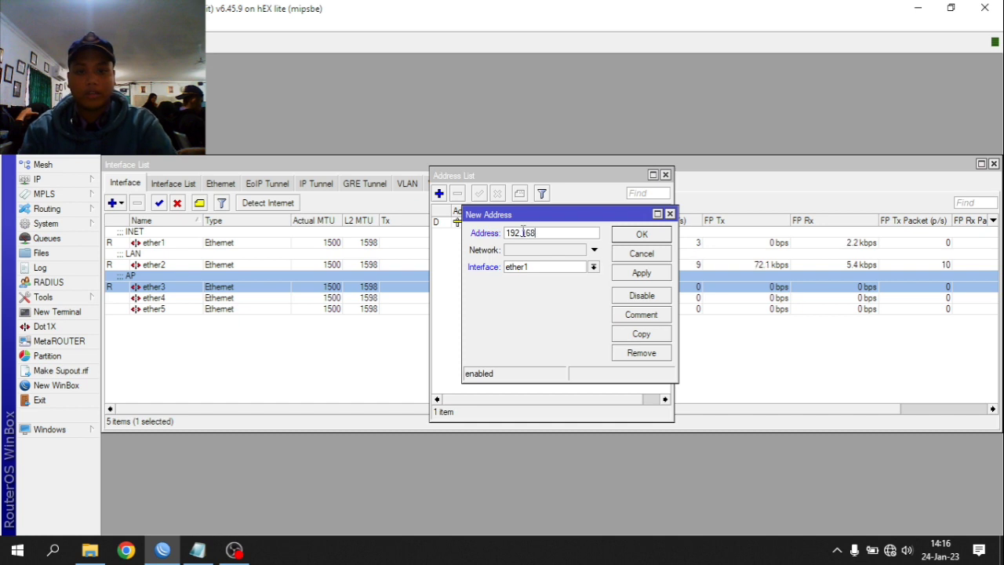
pyautogui.write('.100.1/25')
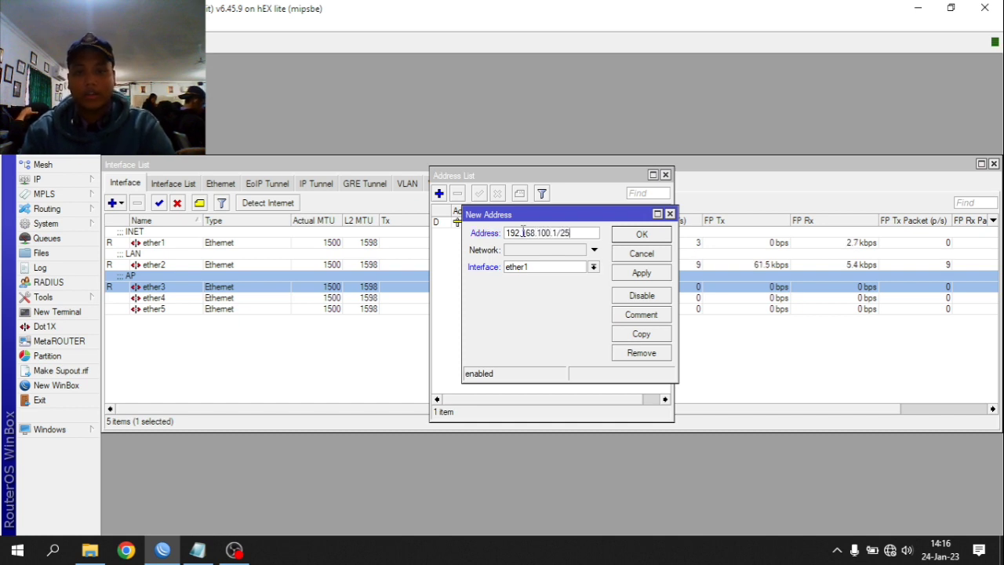
pyautogui.click(554, 271)
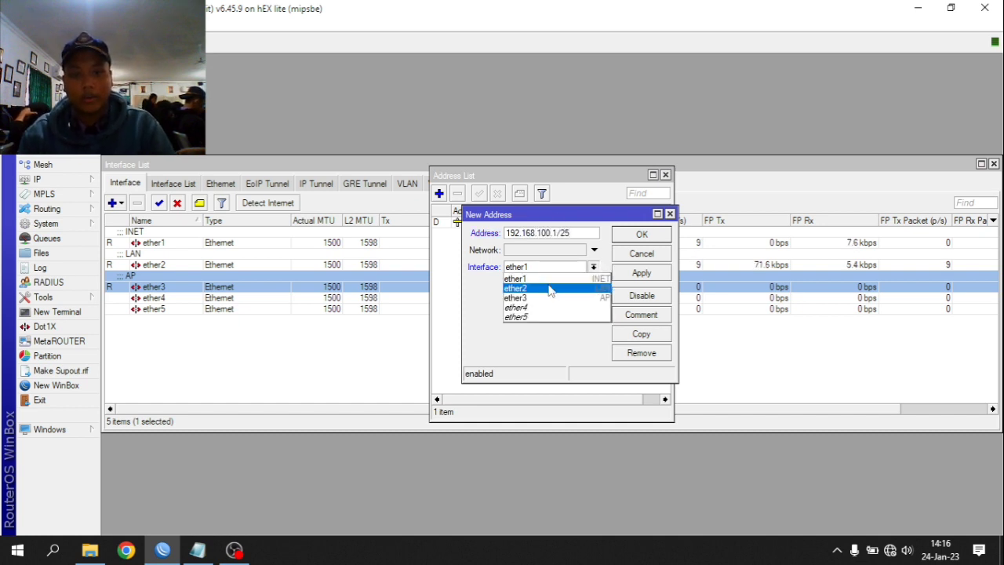
pyautogui.click(549, 283)
pyautogui.click(641, 272)
pyautogui.click(642, 234)
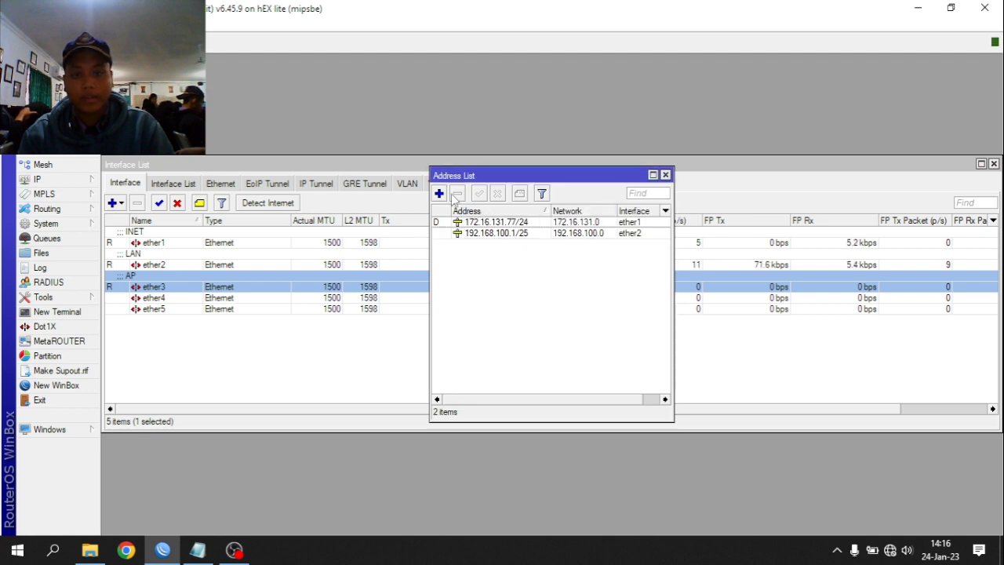
# - Add IP address 192.168.200.1/24 on ether3
pyautogui.click(440, 193)
pyautogui.write('1')
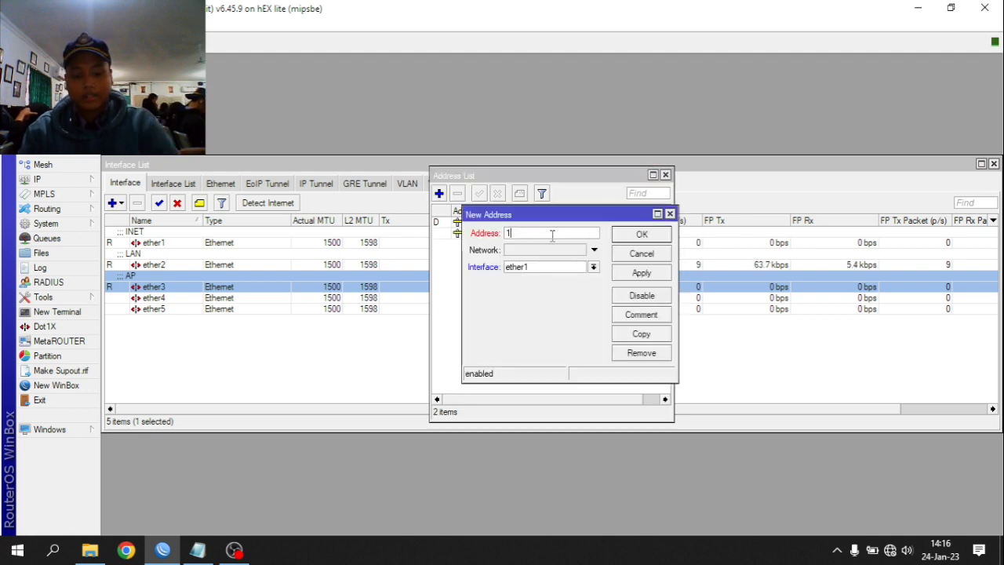
pyautogui.write('92.168.20')
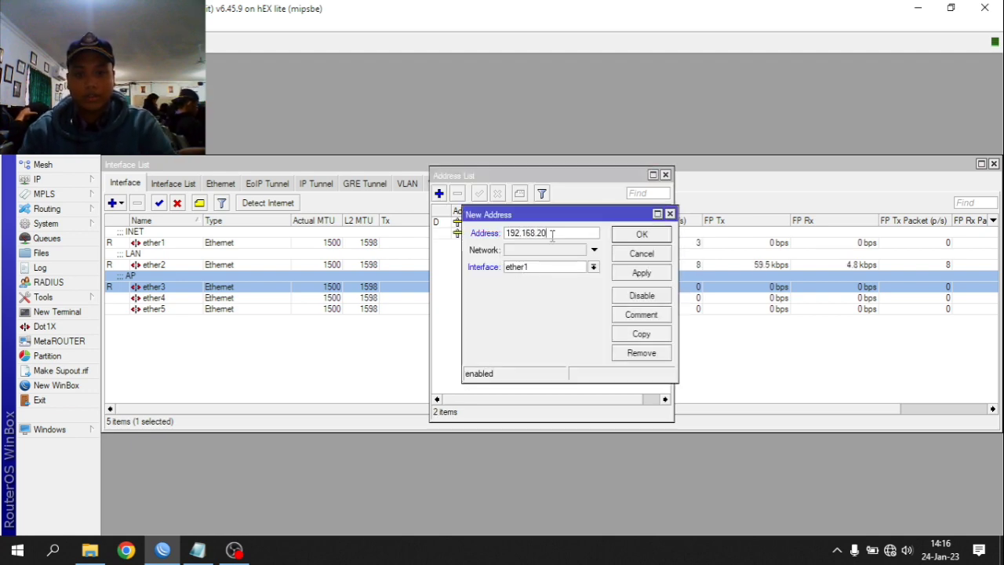
pyautogui.write('0.1/')
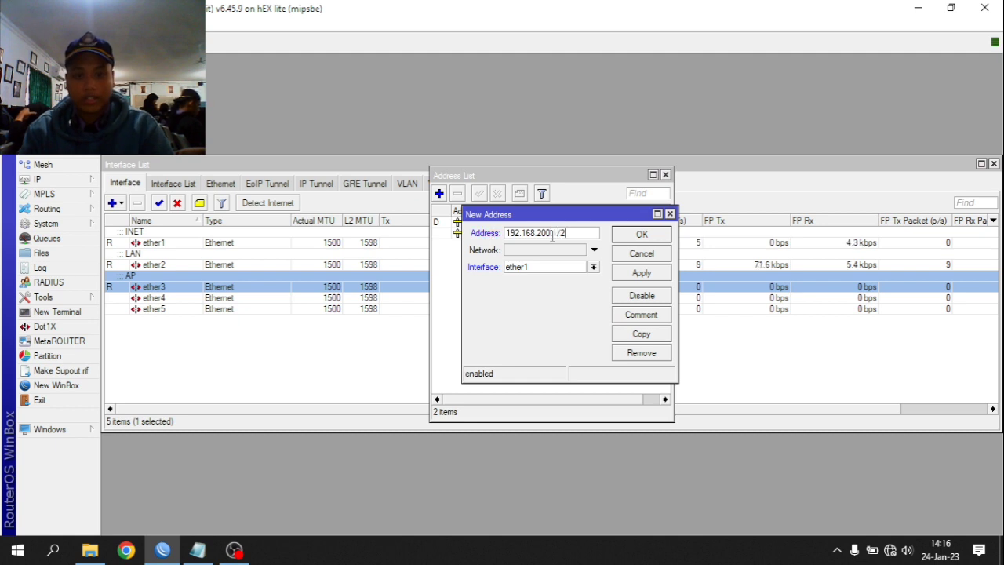
pyautogui.write('24')
pyautogui.click(566, 270)
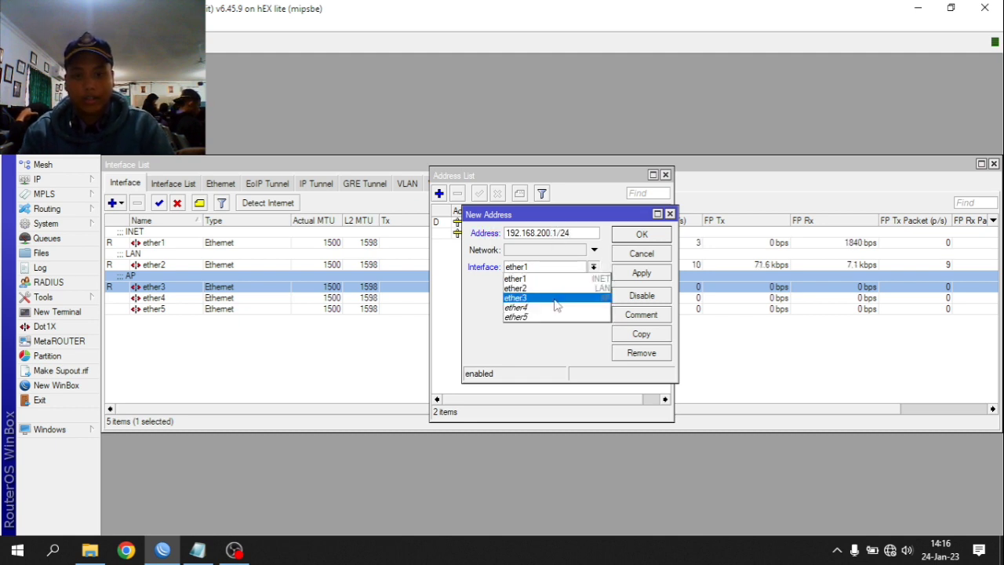
pyautogui.click(556, 295)
pyautogui.click(634, 275)
pyautogui.click(641, 234)
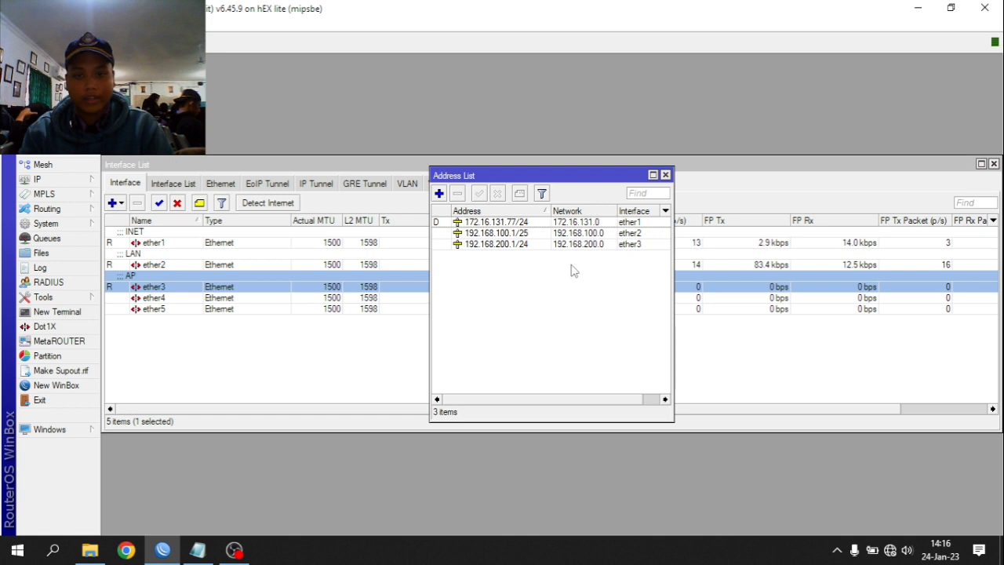
# - Review the address list and firewall rules, then close the Interface and Address windows
pyautogui.moveTo(431, 254); pyautogui.dragTo(381, 255)
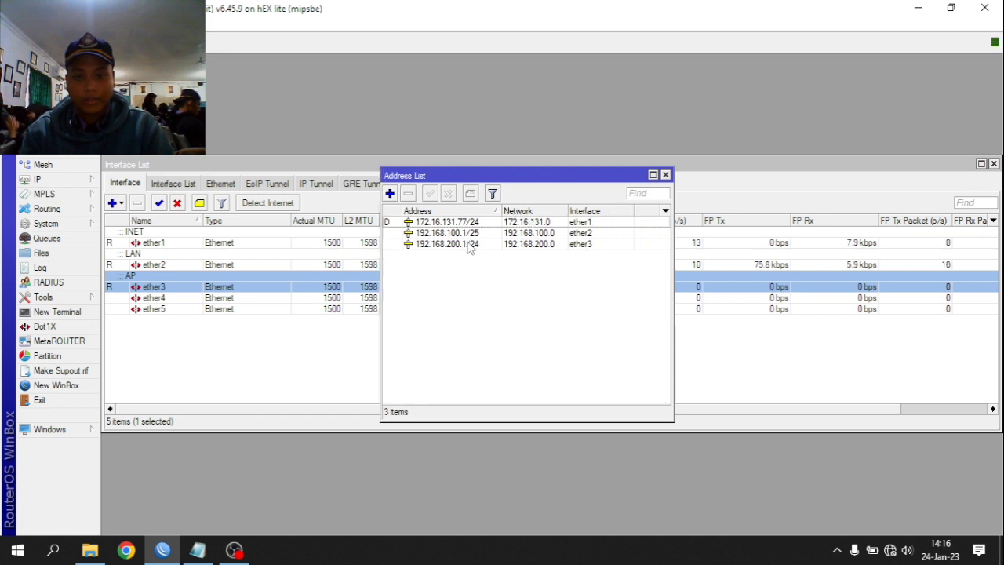
pyautogui.click(430, 235)
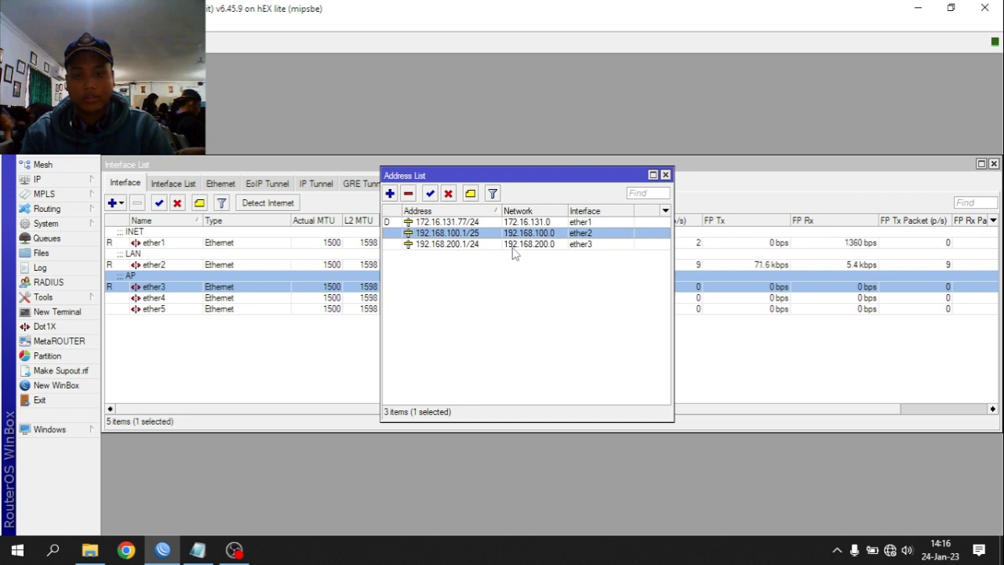
pyautogui.click(74, 181)
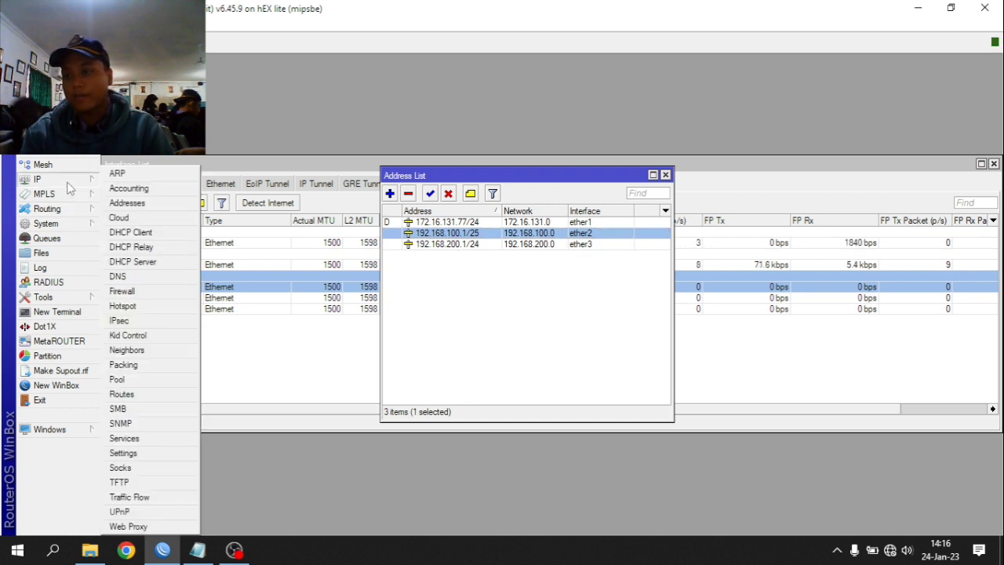
pyautogui.click(138, 293)
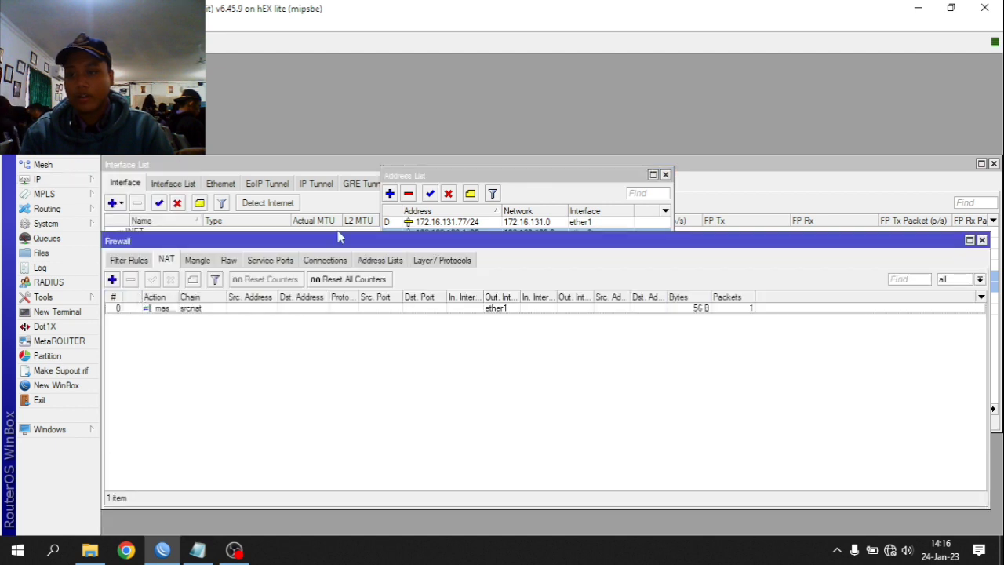
pyautogui.press('Escape')
pyautogui.press('Escape')
pyautogui.press('Escape')
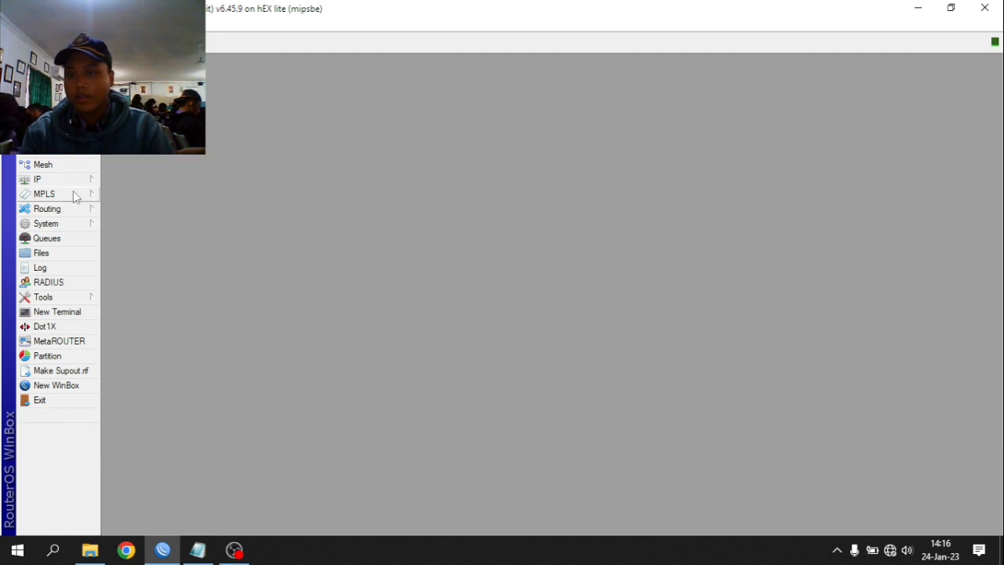
pyautogui.click(69, 178)
# - Start DHCP Setup on ether2, accepting address space 192.168.100.0/25 and its gateway
pyautogui.click(159, 262)
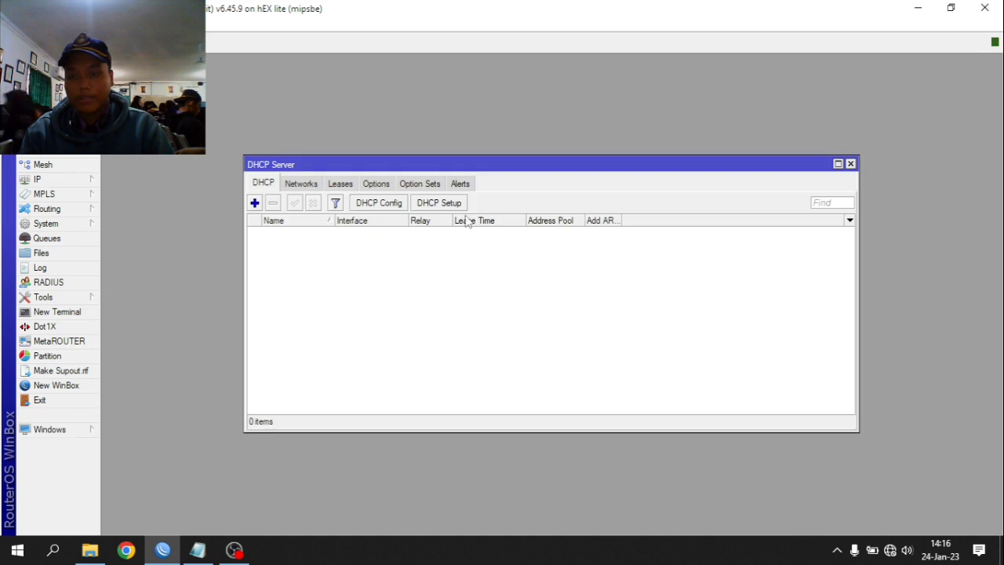
pyautogui.click(447, 206)
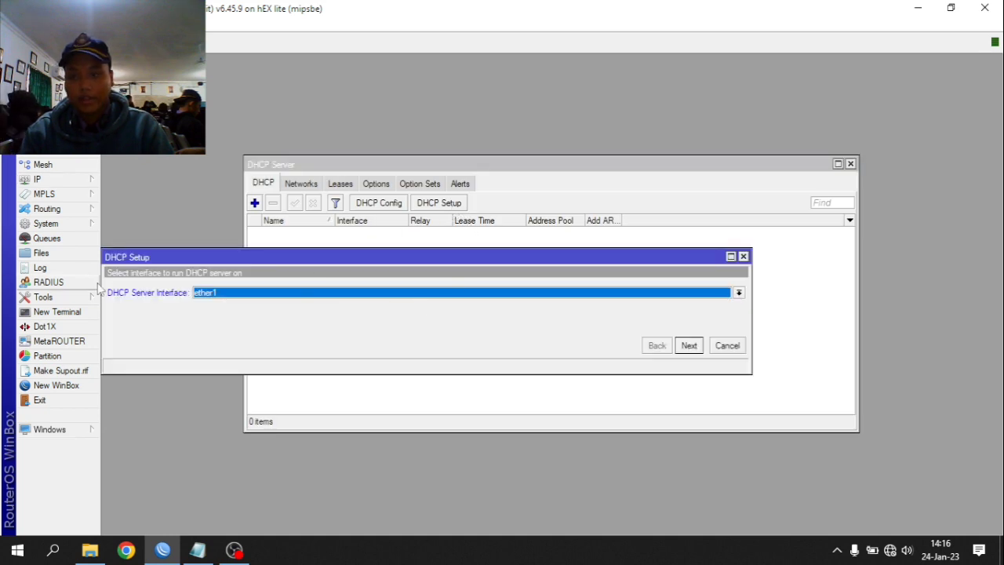
pyautogui.click(390, 292)
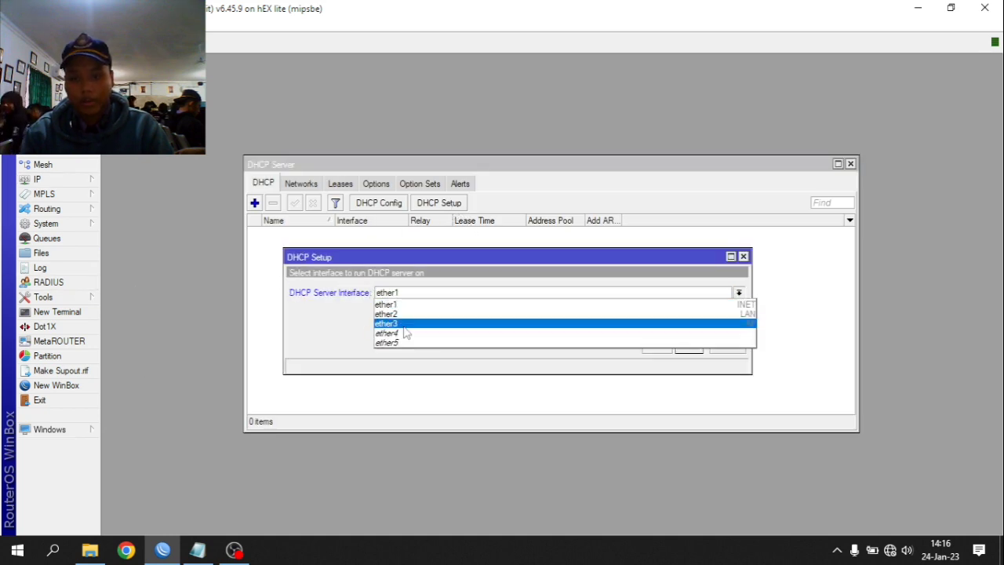
pyautogui.click(408, 314)
pyautogui.click(691, 347)
pyautogui.click(688, 349)
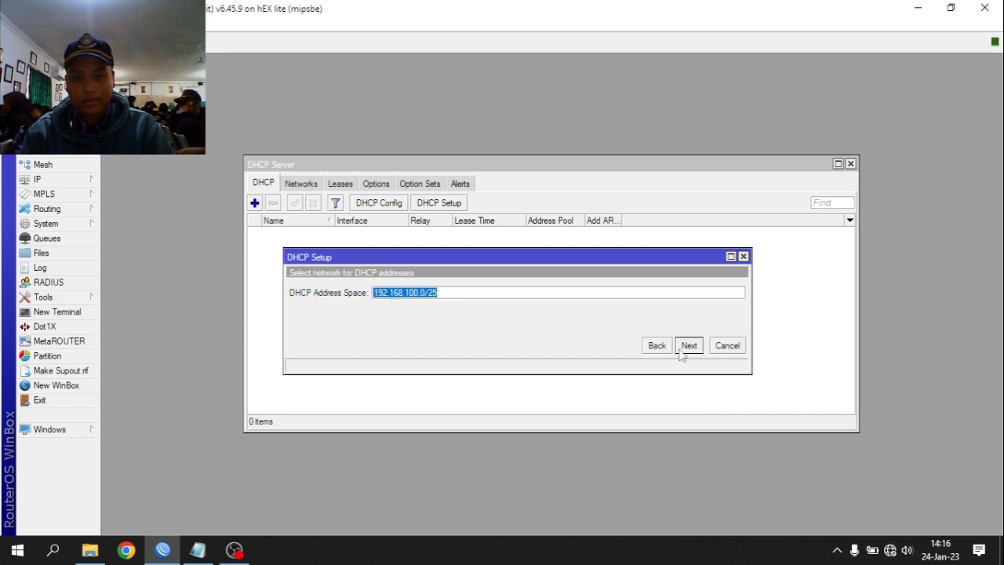
pyautogui.click(681, 352)
# - Change the pool end to 192.168.100.100 and finish the DHCP setup
pyautogui.click(564, 296)
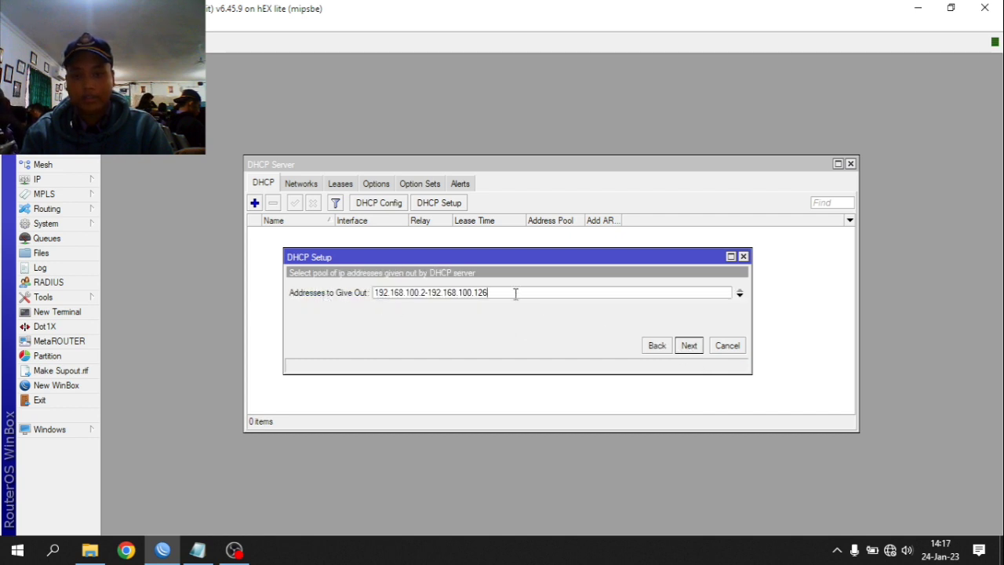
pyautogui.moveTo(489, 295); pyautogui.dragTo(479, 299)
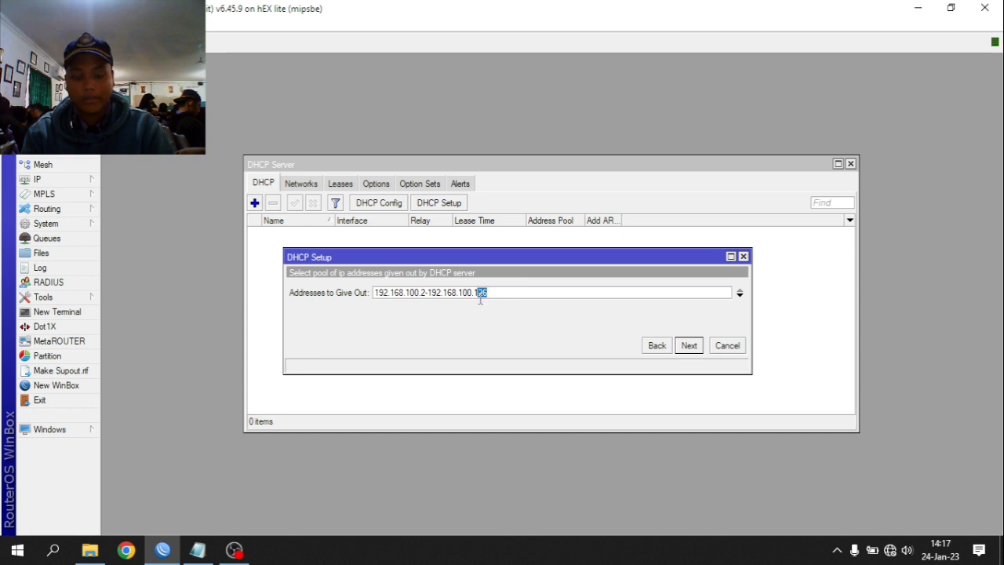
pyautogui.write('00')
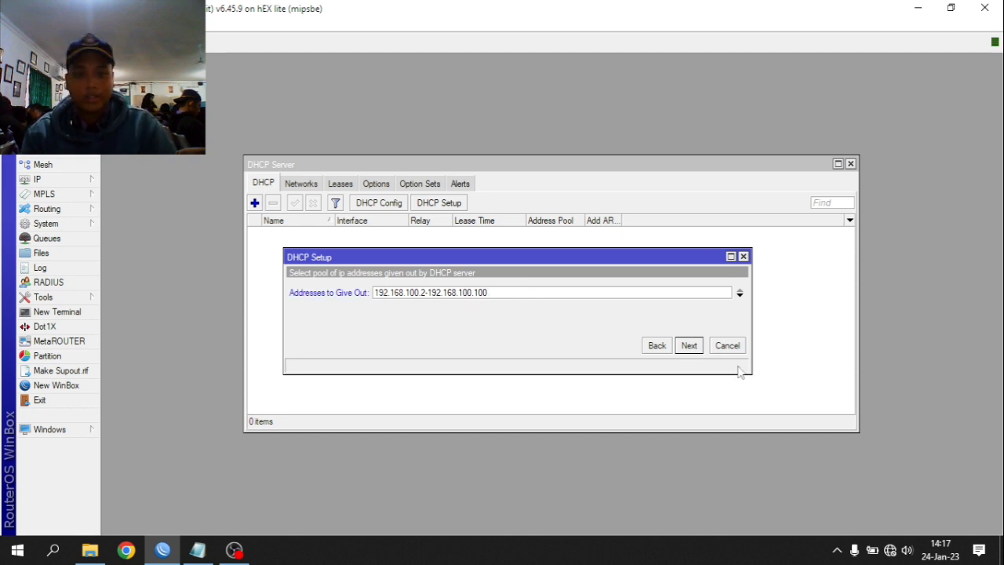
pyautogui.click(689, 345)
pyautogui.click(689, 345)
pyautogui.click(689, 345)
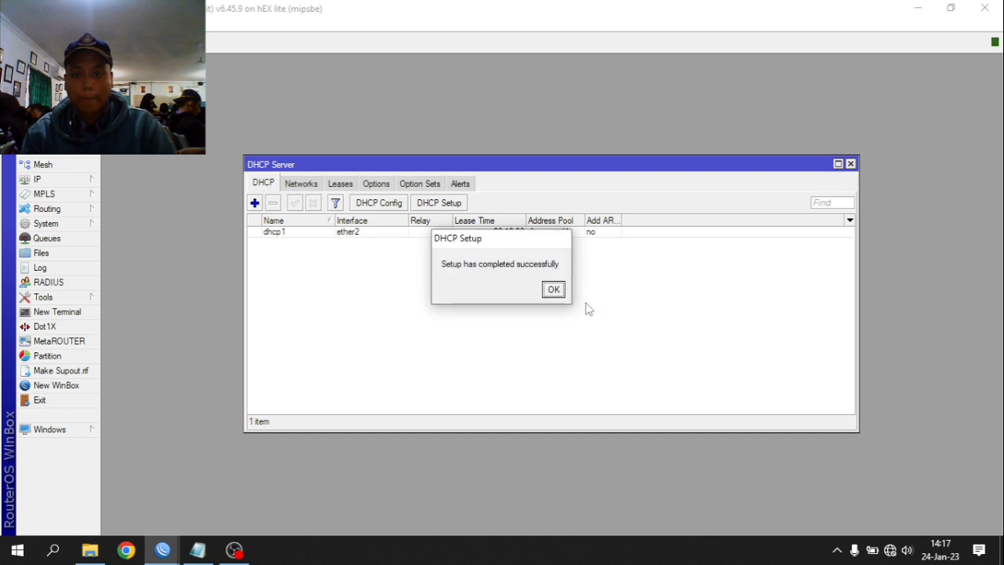
pyautogui.click(554, 290)
# - Start a second DHCP Setup on ether3, accepting 192.168.200.0 and gateway 192.168.200.1
pyautogui.click(436, 206)
pyautogui.click(430, 295)
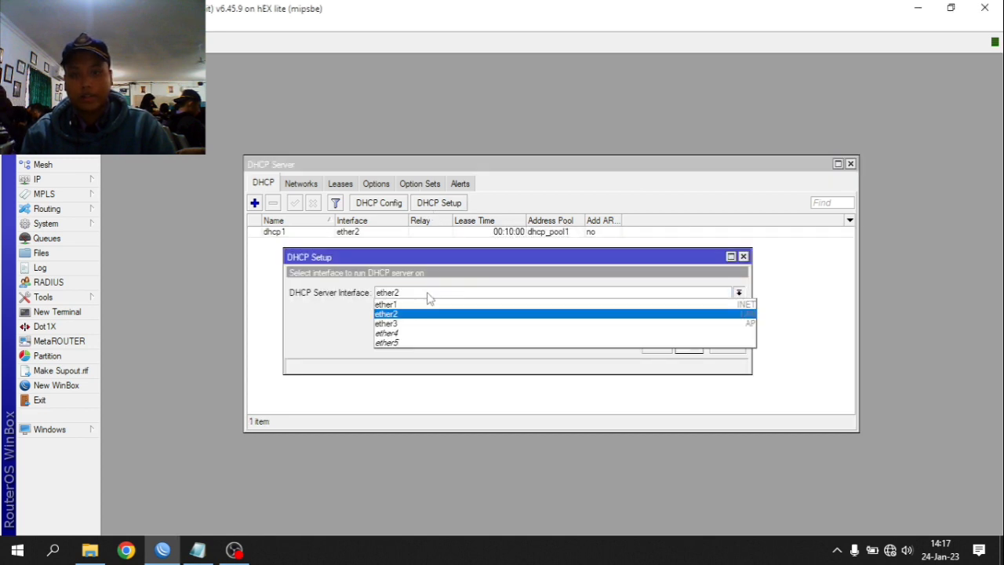
pyautogui.click(418, 325)
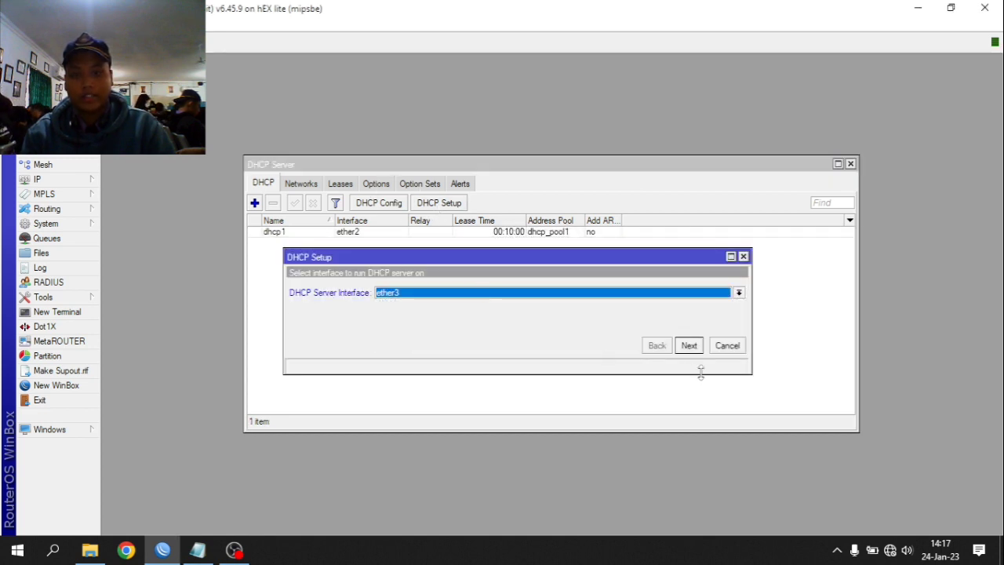
pyautogui.click(689, 346)
pyautogui.click(688, 346)
pyautogui.click(688, 346)
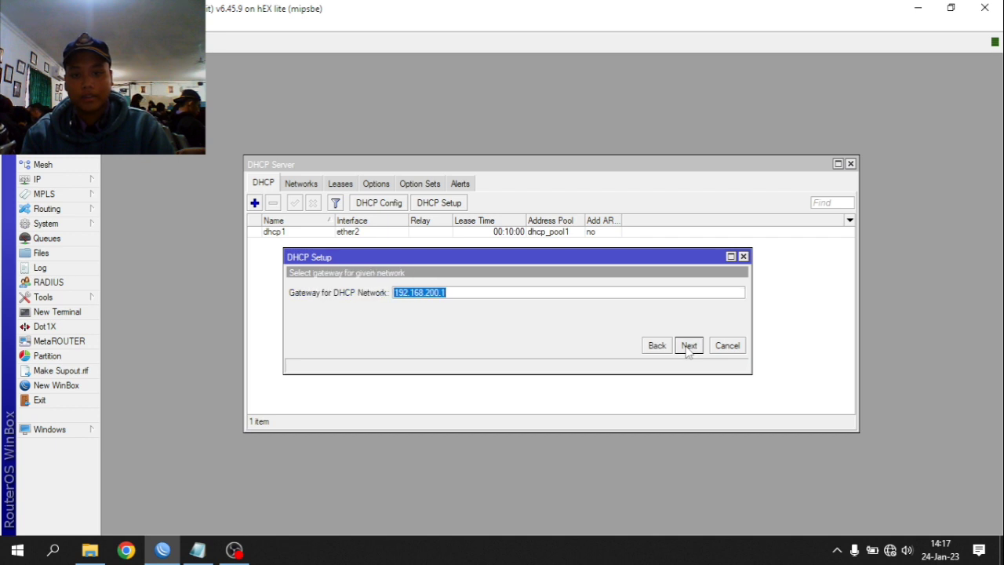
# - Trim the address range, accept the DNS and lease time defaults, and finish the setup
pyautogui.click(561, 296)
pyautogui.press('BackSpace')
pyautogui.press('BackSpace')
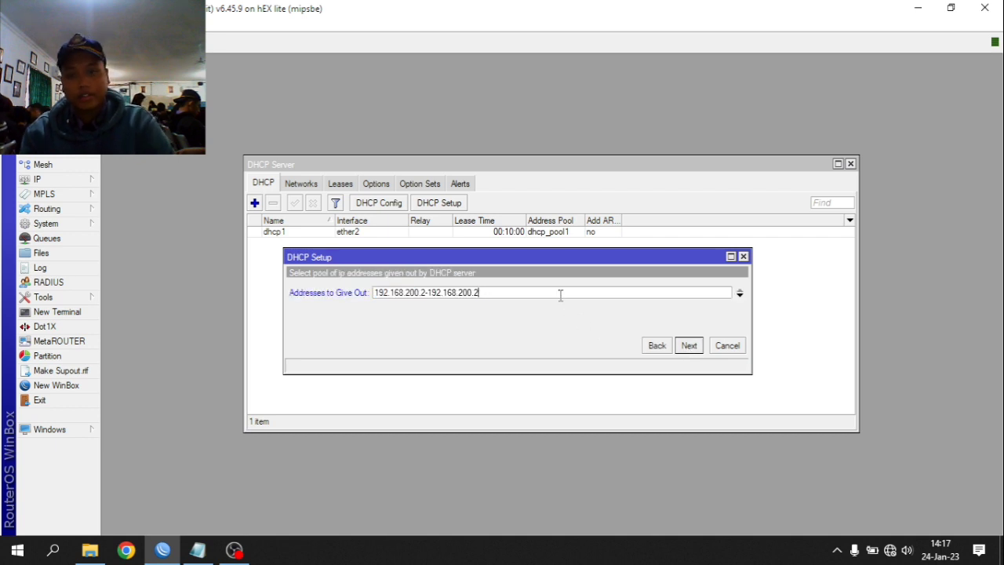
pyautogui.click(699, 346)
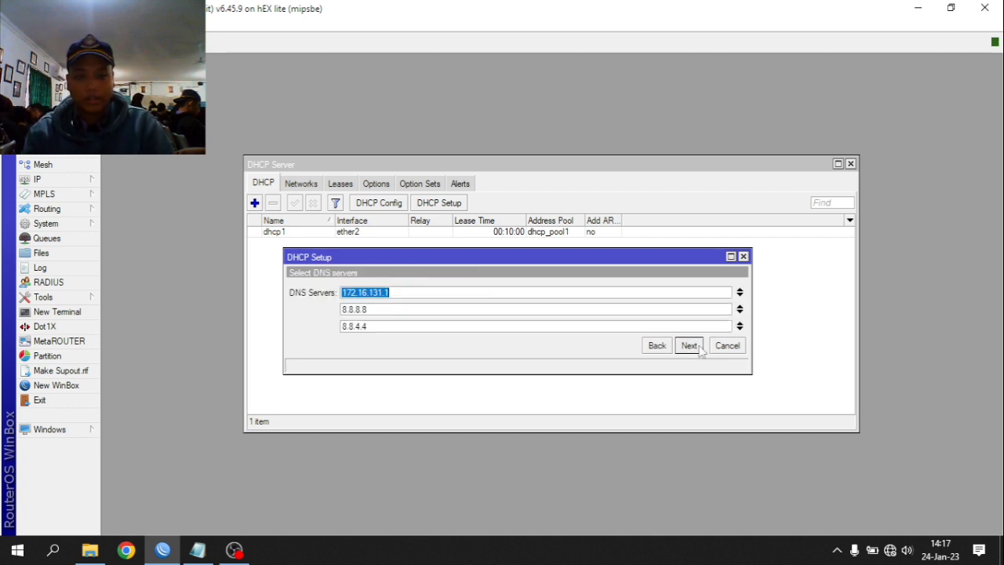
pyautogui.click(699, 346)
pyautogui.click(698, 346)
pyautogui.click(553, 290)
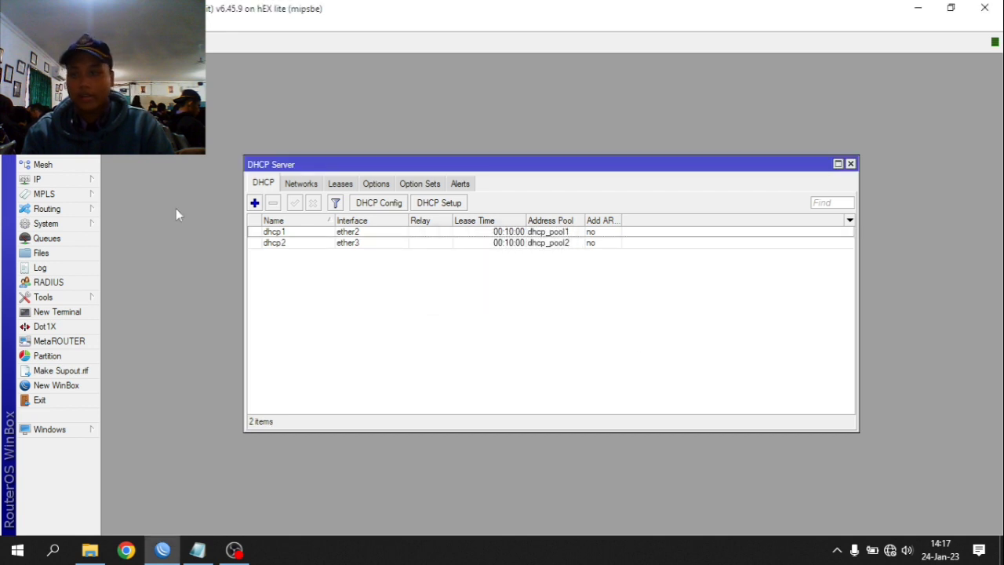
pyautogui.click(40, 194)
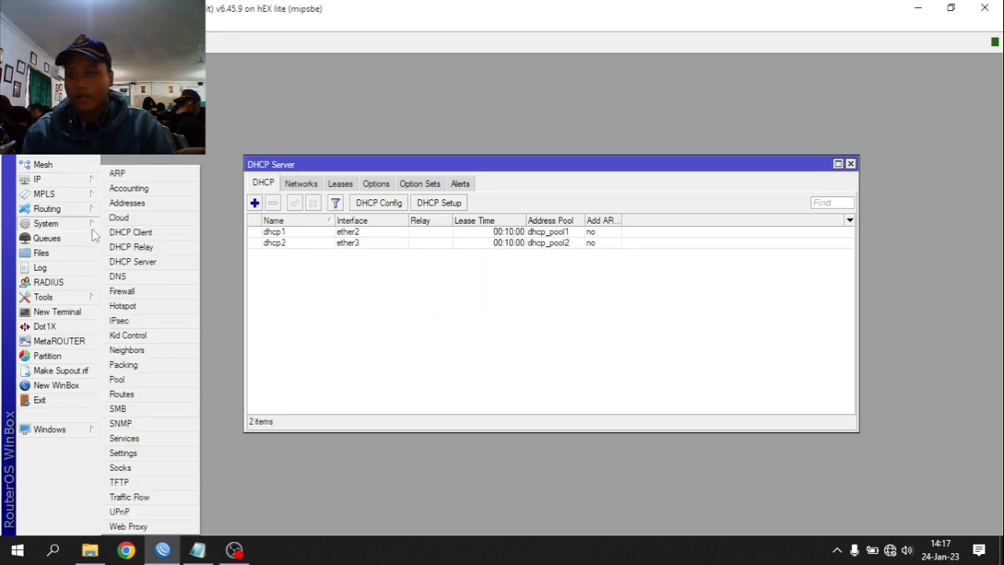
# - Turn on the SNTP client and open a new terminal session on the router
pyautogui.moveTo(68, 227)
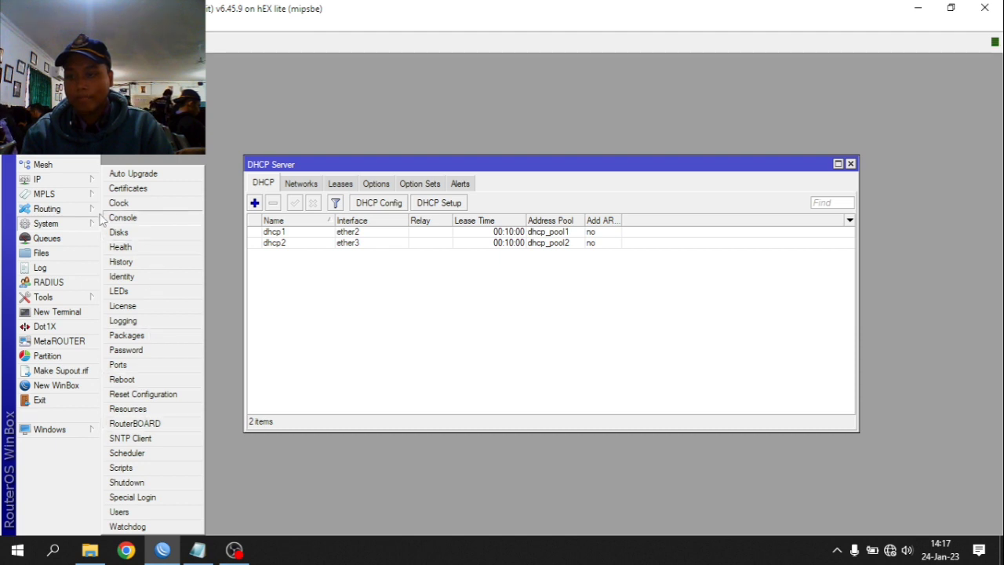
pyautogui.click(147, 440)
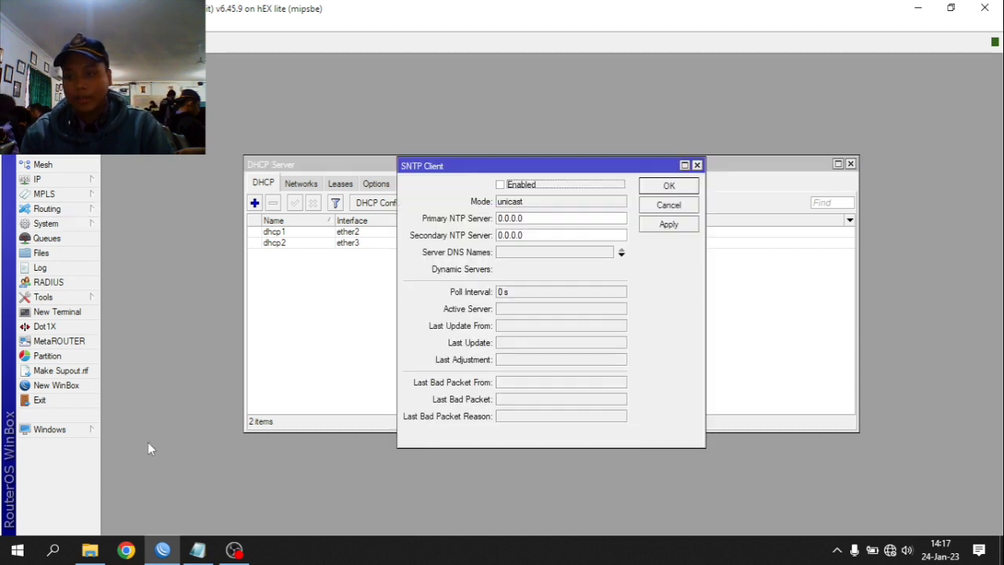
pyautogui.click(499, 184)
pyautogui.click(57, 311)
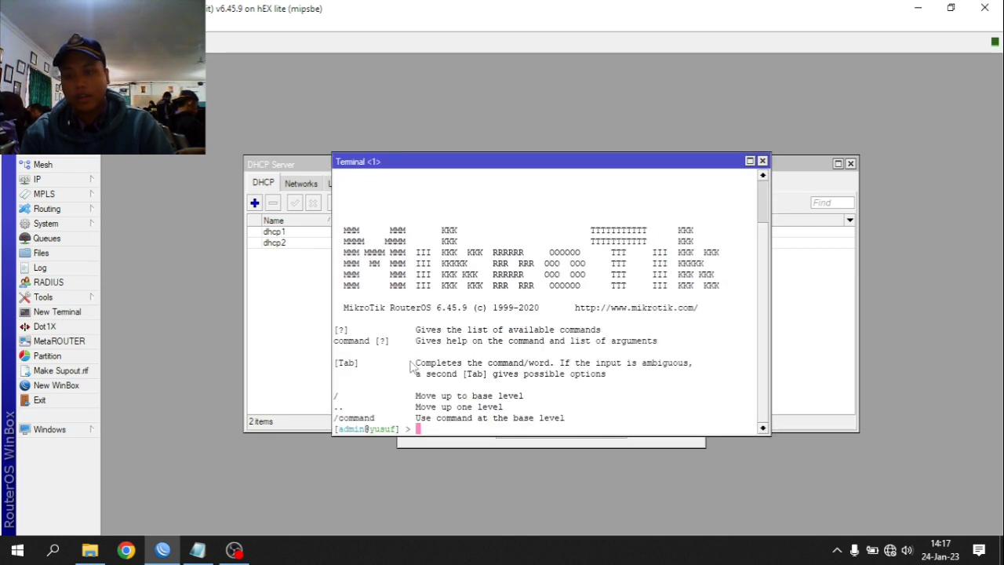
# - Ping id.pool.ntp.org for two replies, select the reply IP 103.123.108.222, and close the terminal
pyautogui.write('ping')
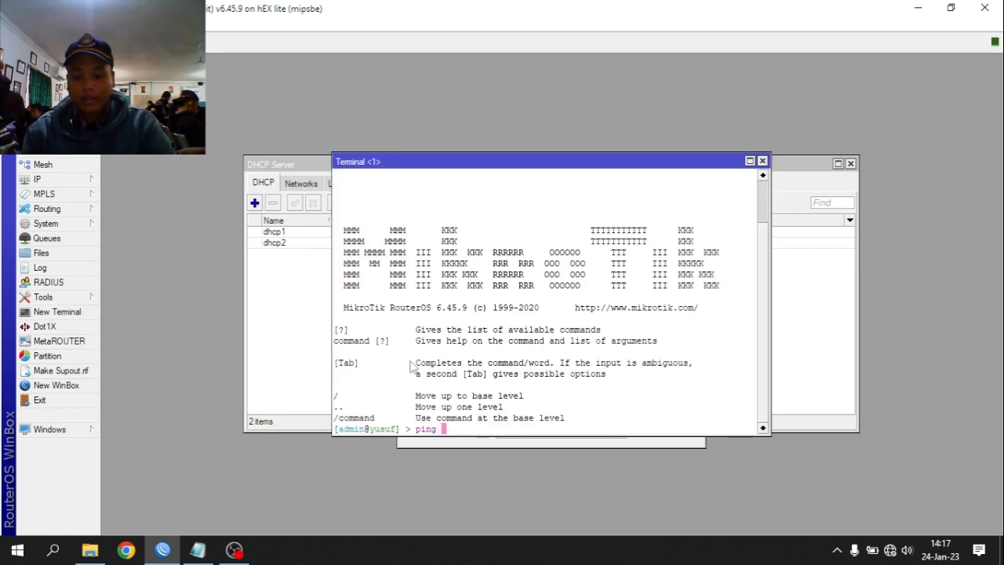
pyautogui.write(' id.po')
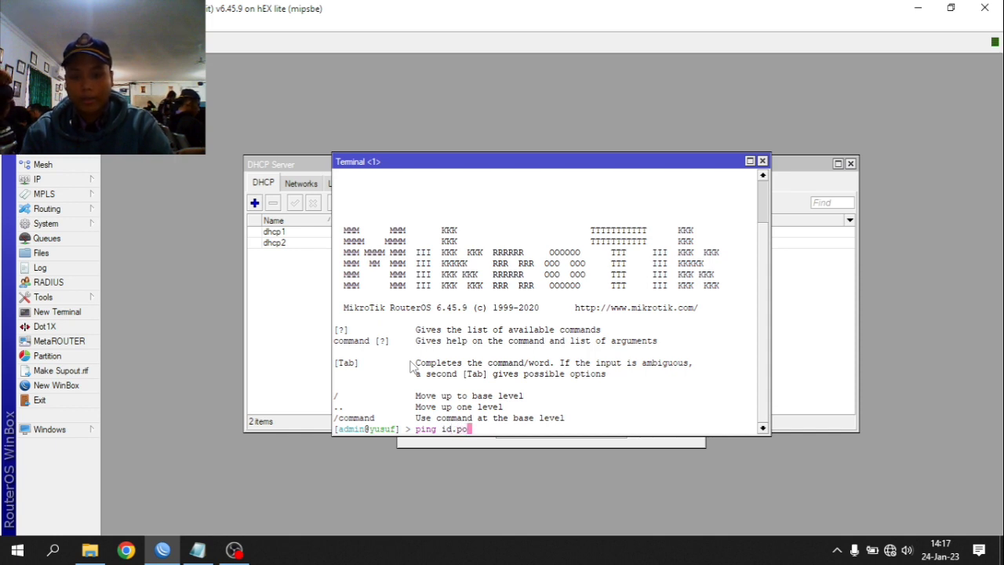
pyautogui.write('ol.n')
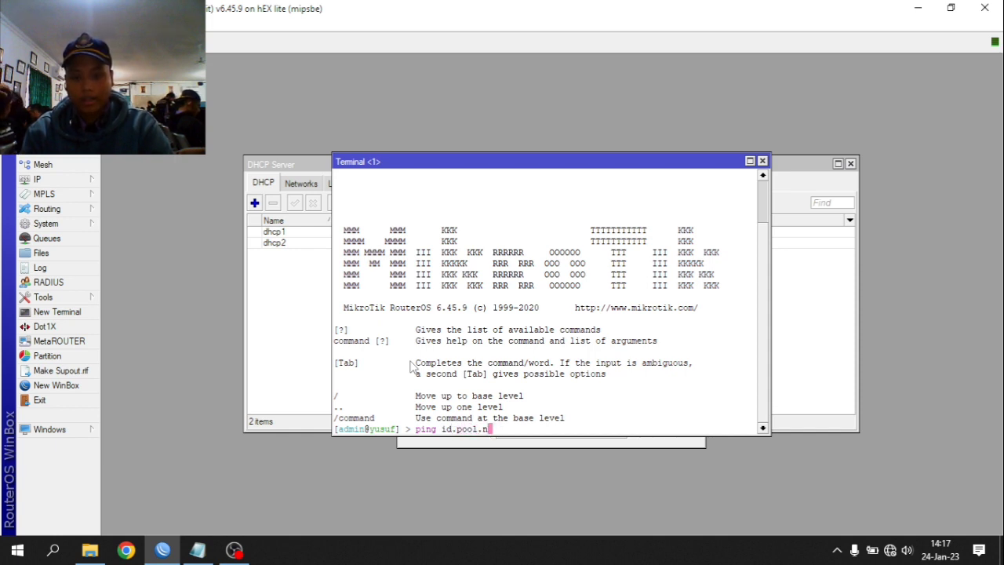
pyautogui.write('tp.org')
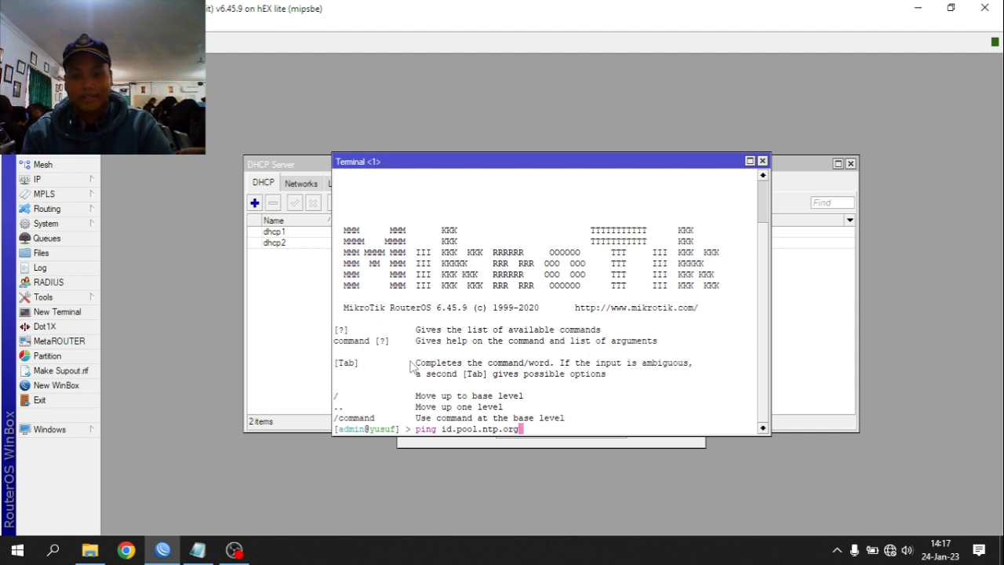
pyautogui.press('Return')
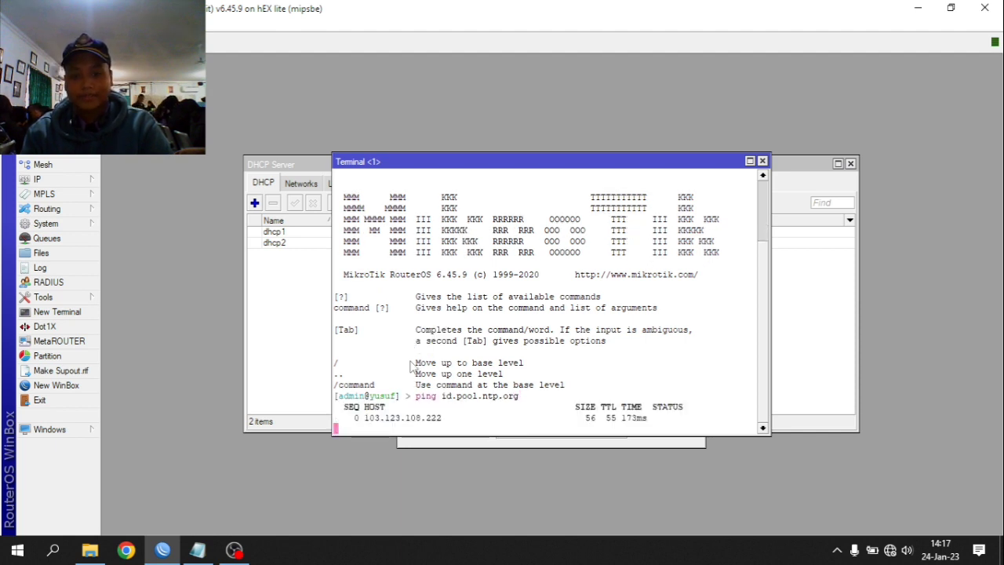
pyautogui.hotkey('ctrl', 'c')
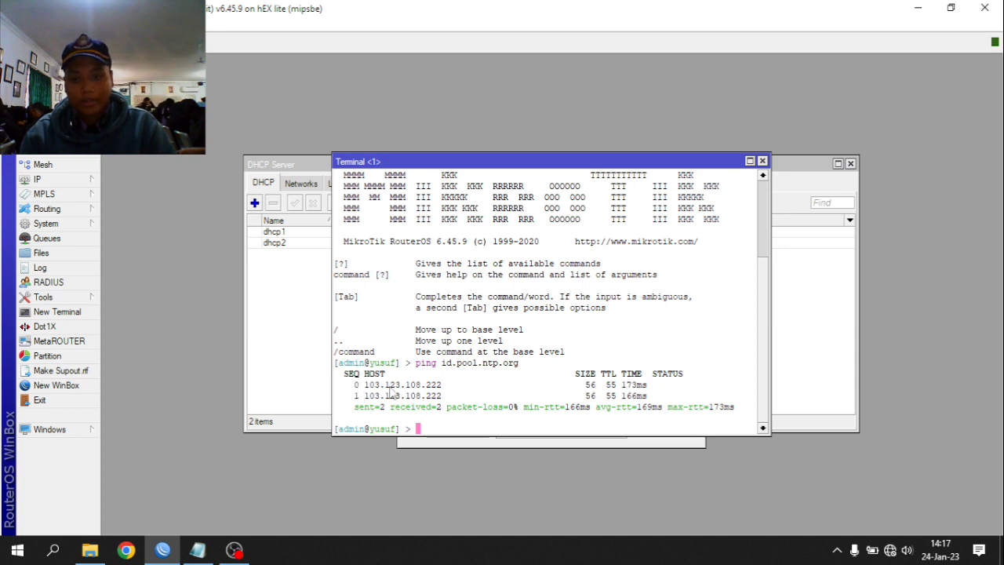
pyautogui.moveTo(366, 389); pyautogui.dragTo(437, 396)
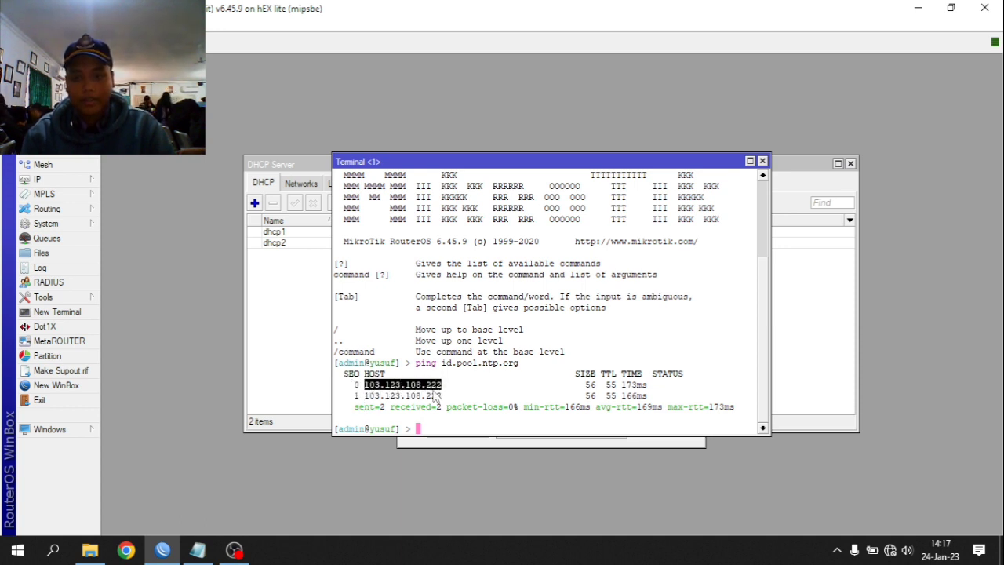
pyautogui.click(763, 161)
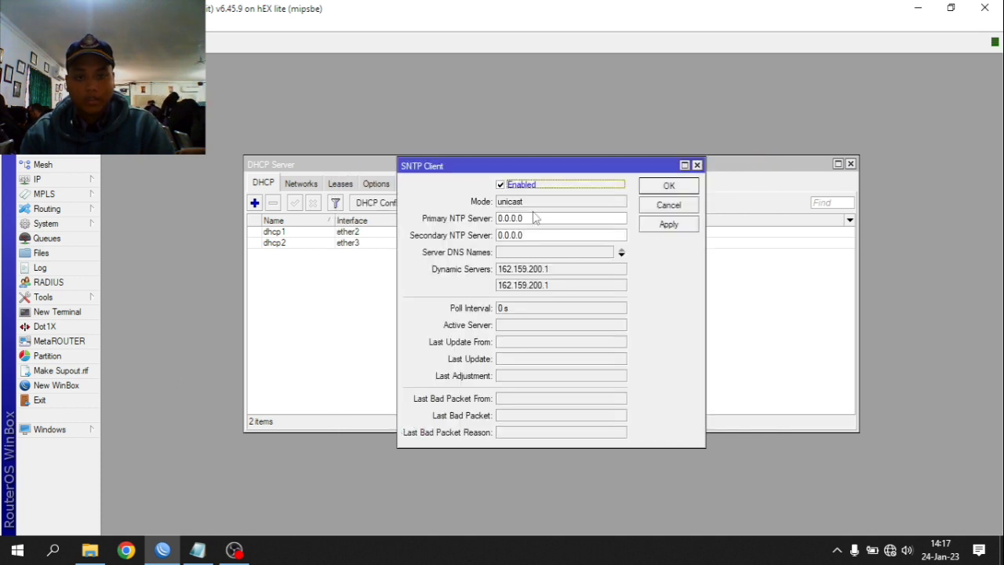
# - Set both primary and secondary SNTP servers to 103.123.108.222 and save the settings
pyautogui.click(557, 220)
pyautogui.hotkey('ctrl', 'a')
pyautogui.hotkey('ctrl', 'v')
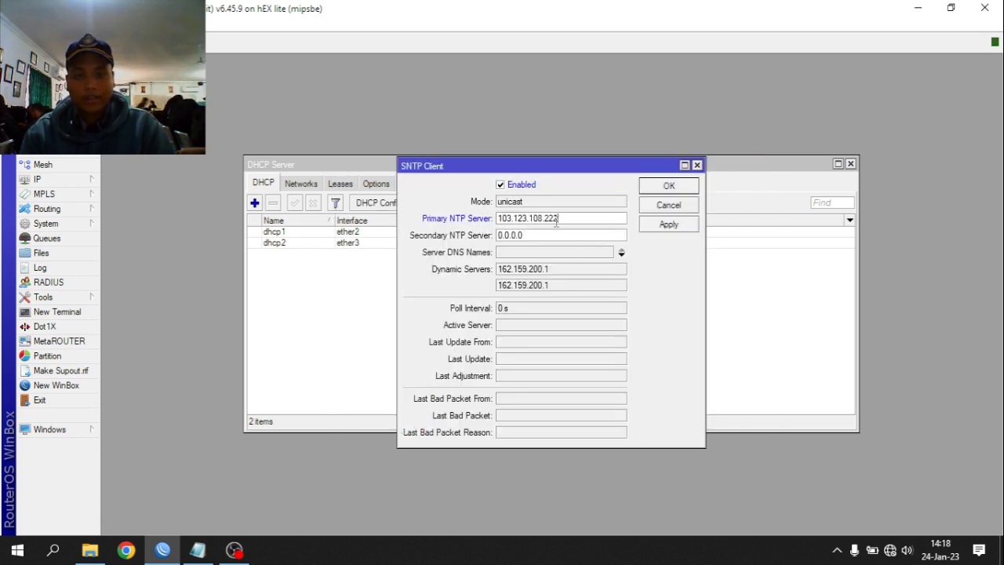
pyautogui.click(565, 233)
pyautogui.hotkey('ctrl', 'a')
pyautogui.hotkey('ctrl', 'v')
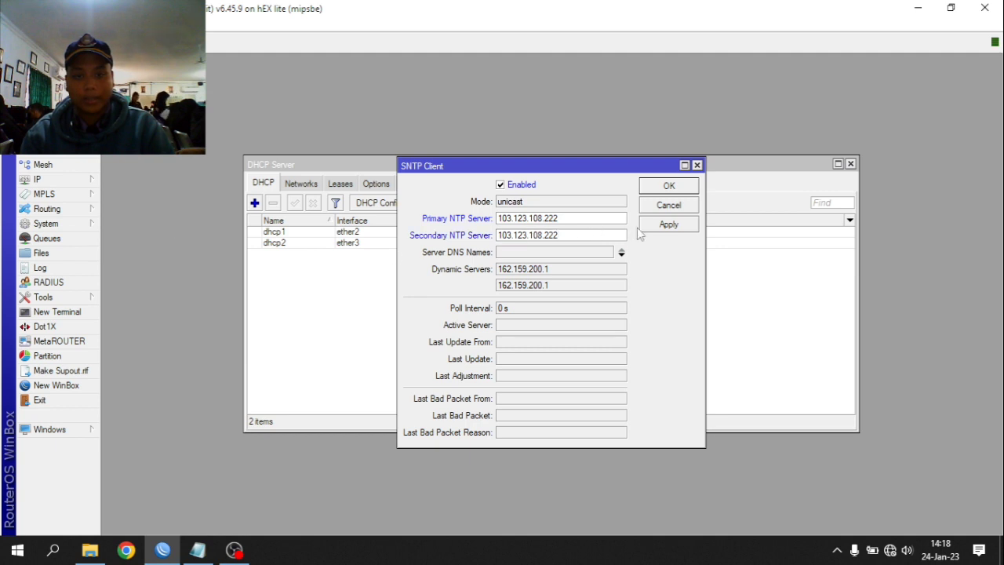
pyautogui.click(646, 227)
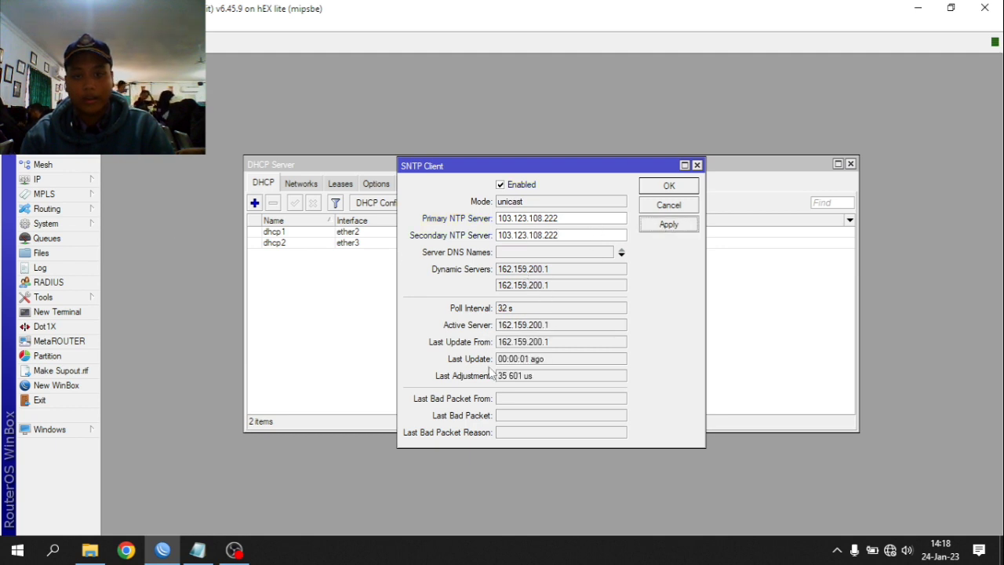
pyautogui.click(667, 186)
pyautogui.click(85, 192)
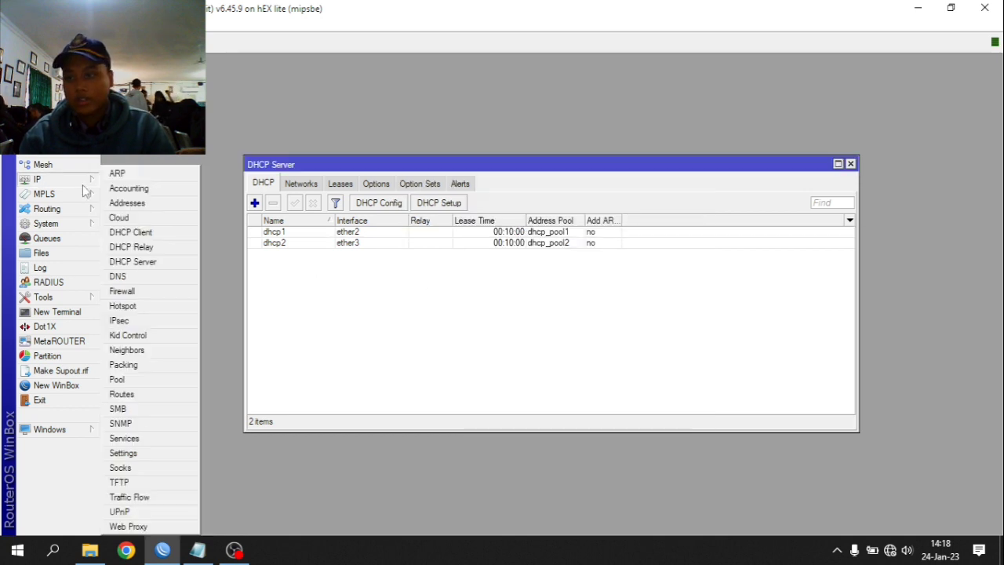
# - Enable the web proxy with a cache administrator e-mail and cache on disk, then save
pyautogui.click(128, 527)
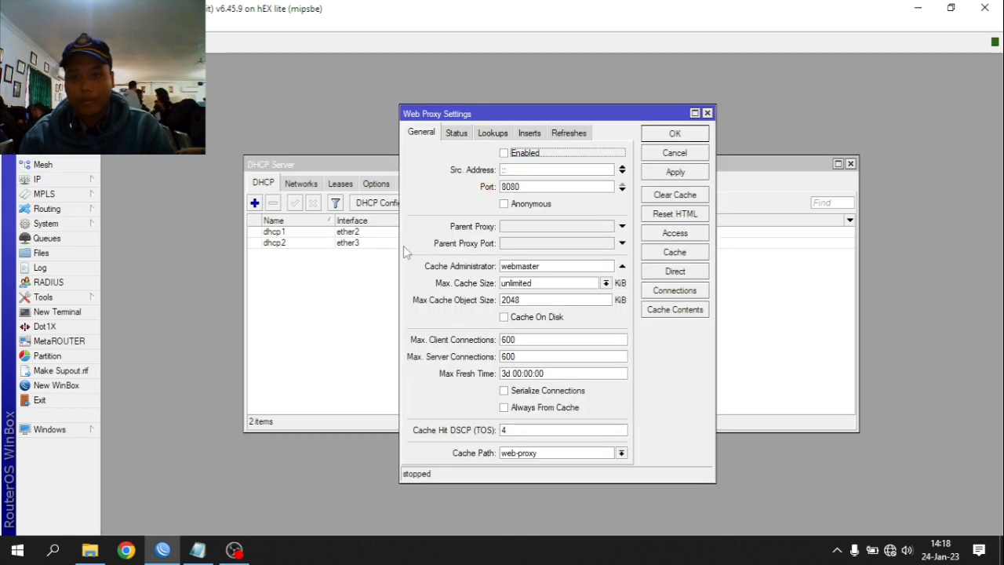
pyautogui.click(505, 154)
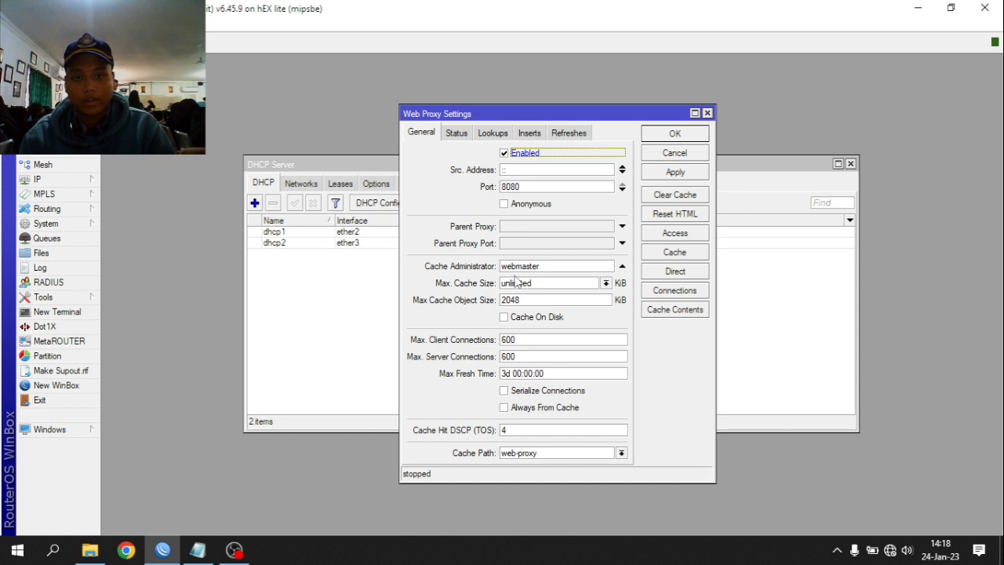
pyautogui.doubleClick(550, 267)
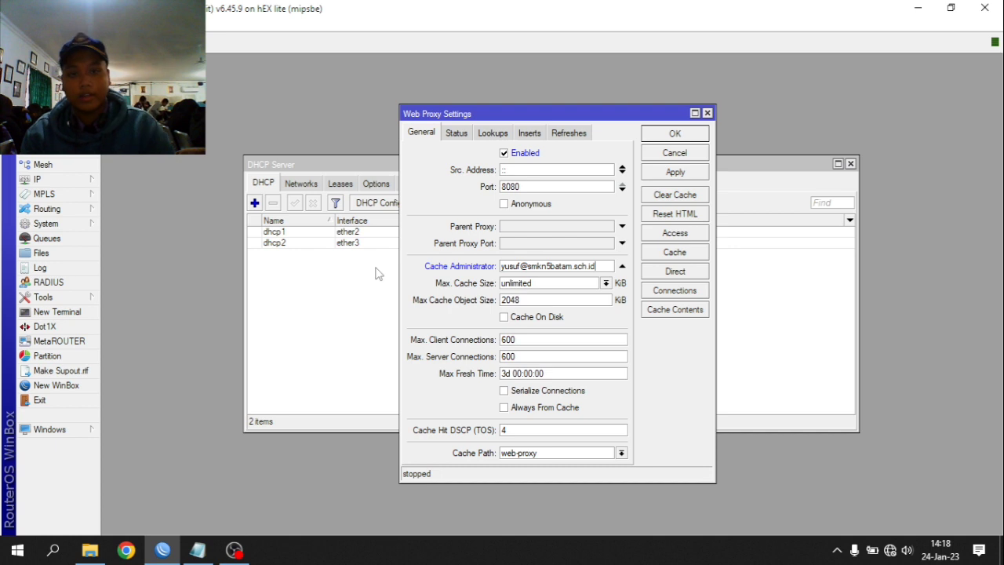
pyautogui.click(515, 320)
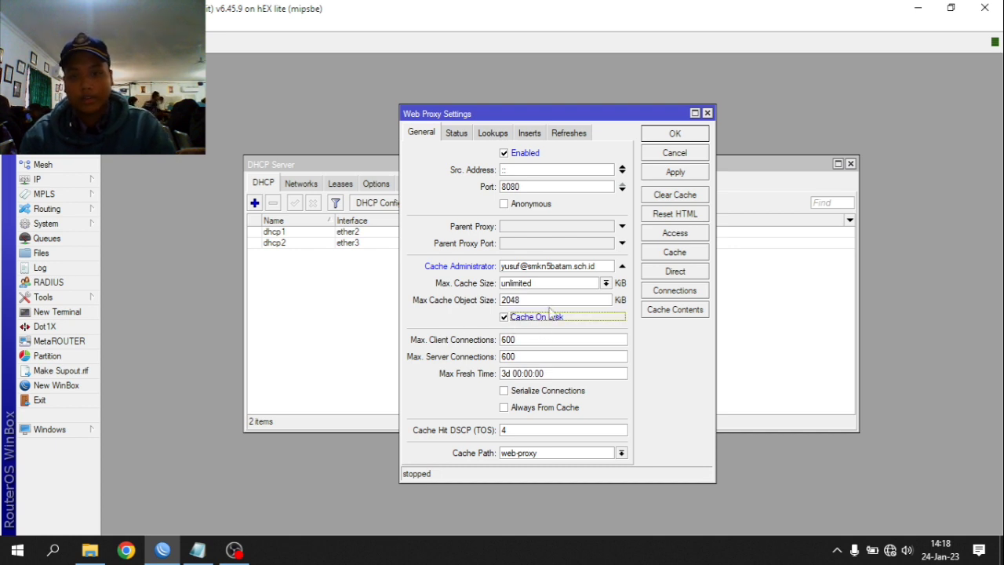
pyautogui.click(676, 173)
pyautogui.click(675, 135)
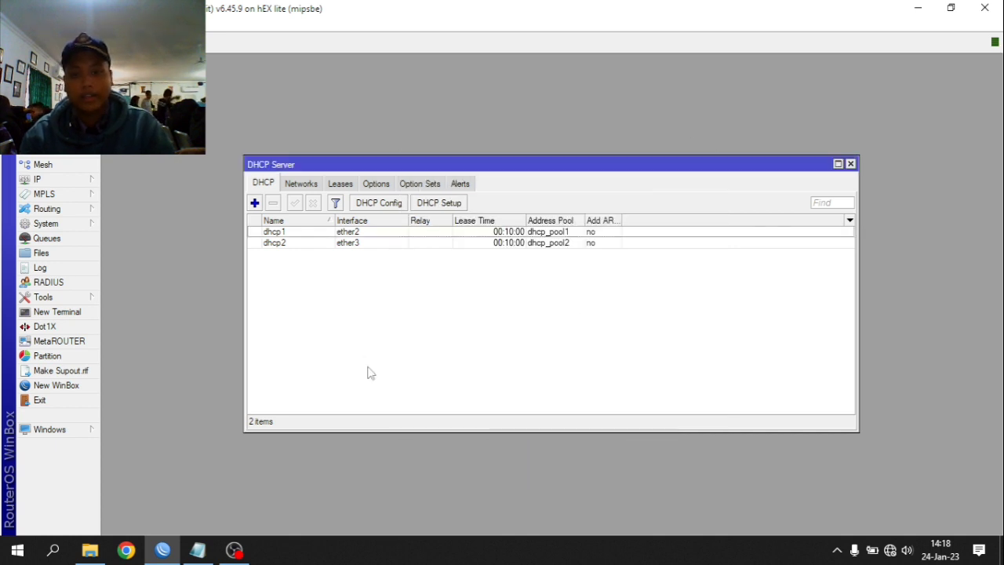
# - Open the firewall filter rules and start a new rule on the input chain
pyautogui.click(47, 179)
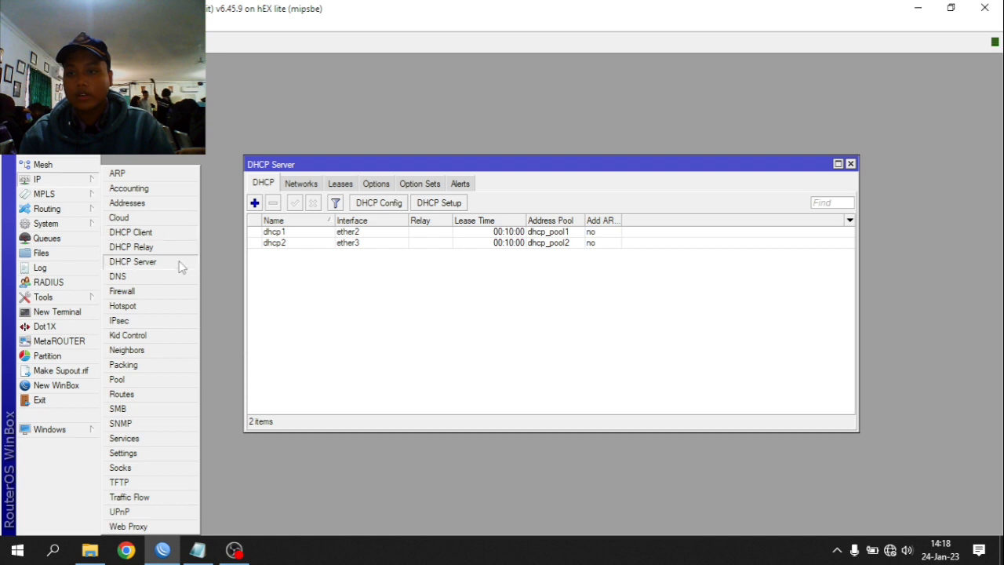
pyautogui.click(132, 293)
pyautogui.click(129, 260)
pyautogui.moveTo(190, 242); pyautogui.dragTo(200, 168)
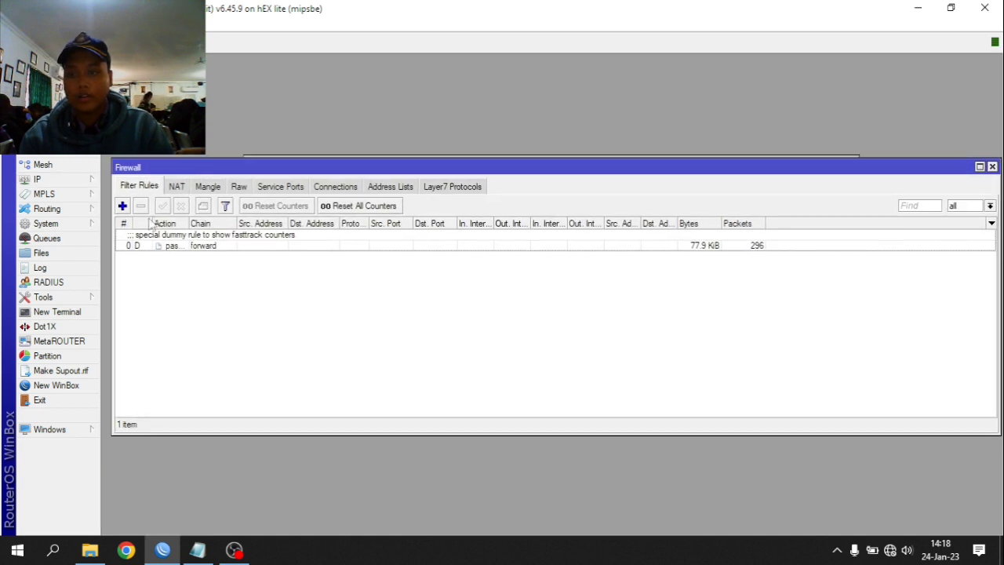
pyautogui.click(123, 206)
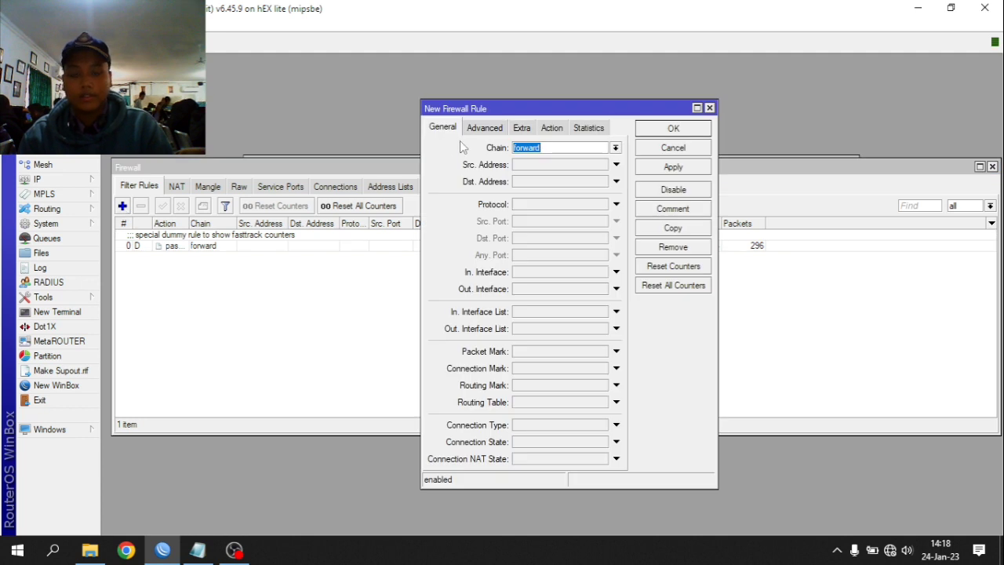
pyautogui.click(616, 149)
pyautogui.click(572, 149)
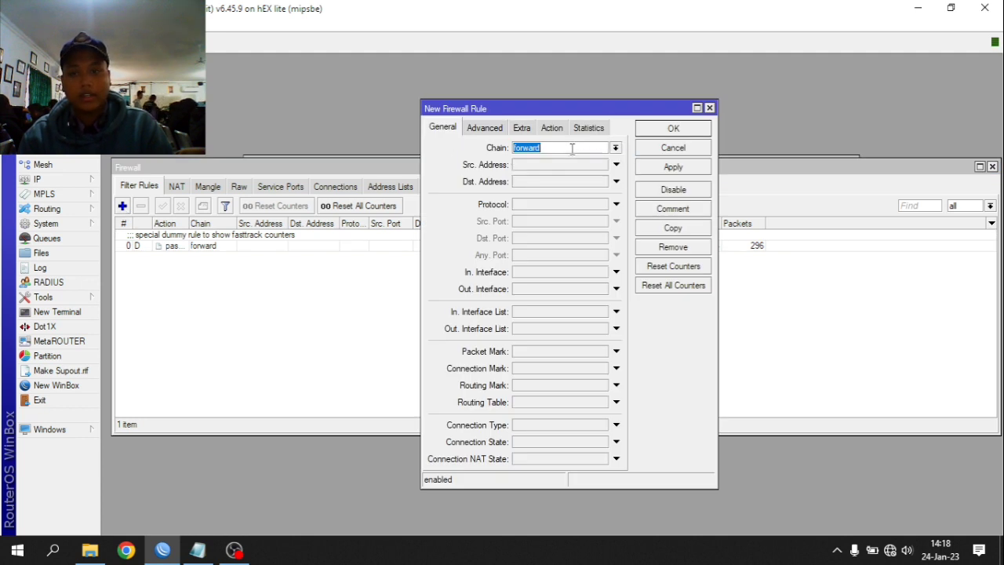
pyautogui.click(590, 164)
pyautogui.click(616, 148)
# - Match ICMP from 192.168.100.2-192.168.100.50 to destination 192.168.100.1
pyautogui.click(550, 165)
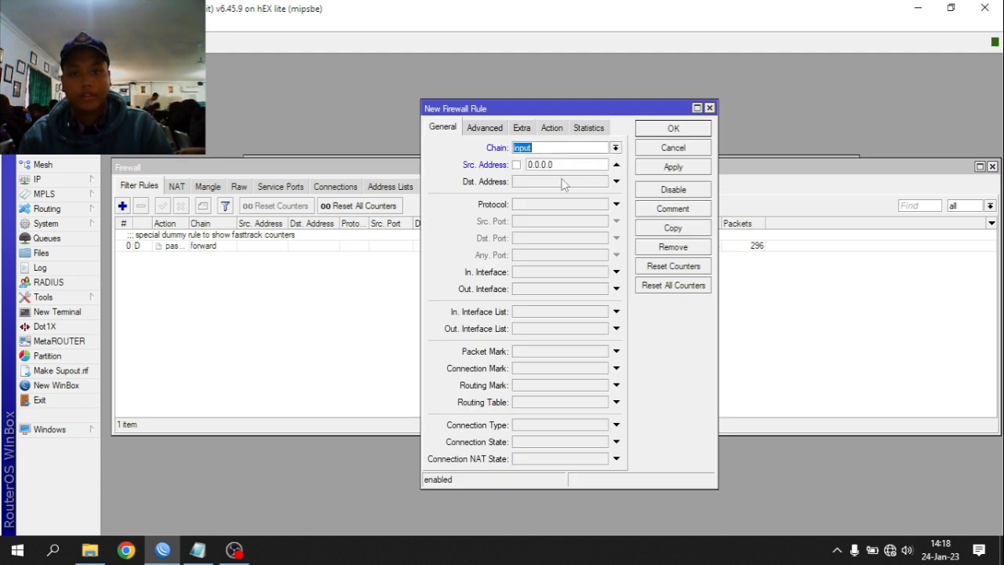
pyautogui.doubleClick(601, 165)
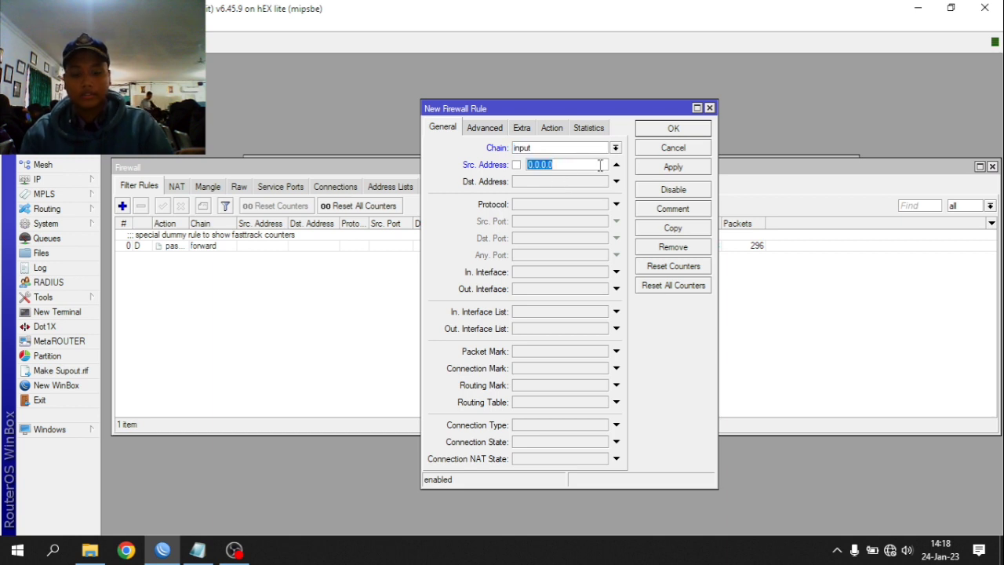
pyautogui.write('192.168.100.2-192.16')
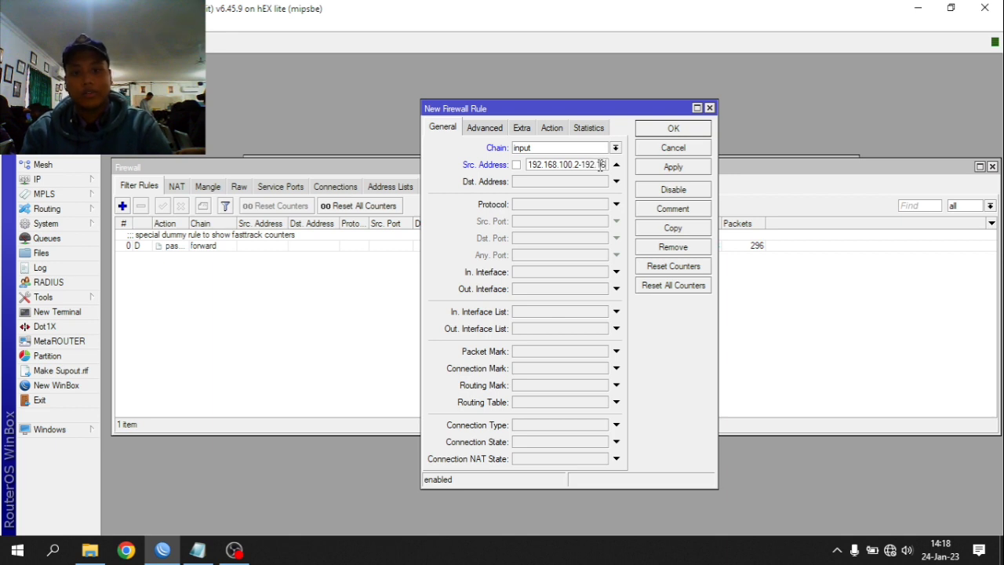
pyautogui.write('8.100')
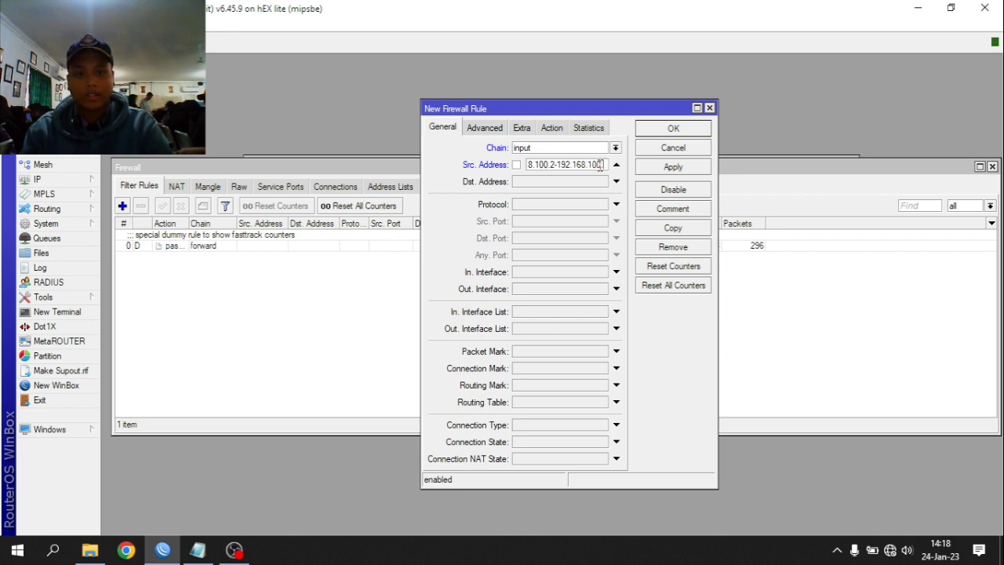
pyautogui.write('.50')
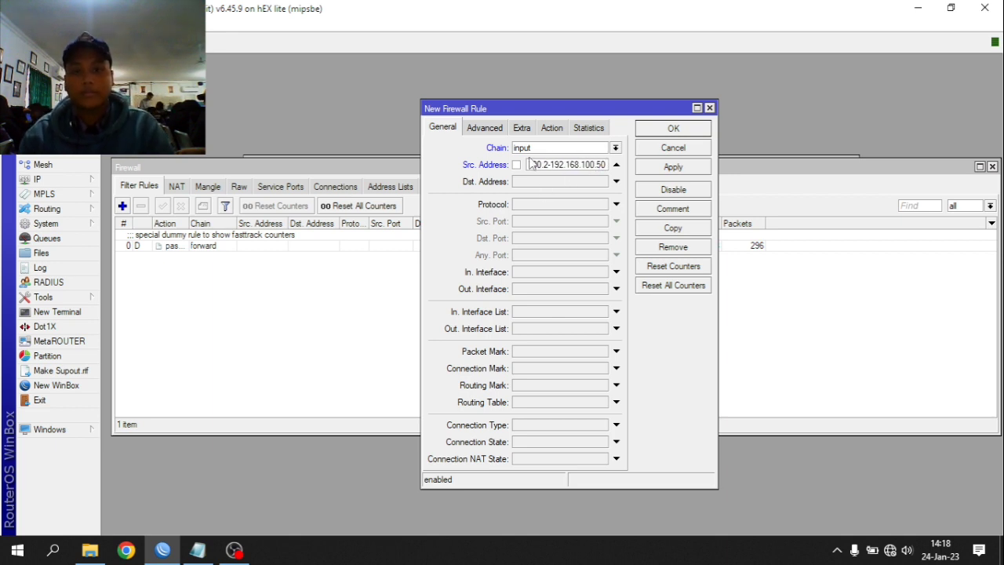
pyautogui.click(561, 183)
pyautogui.write('192.168.100.1')
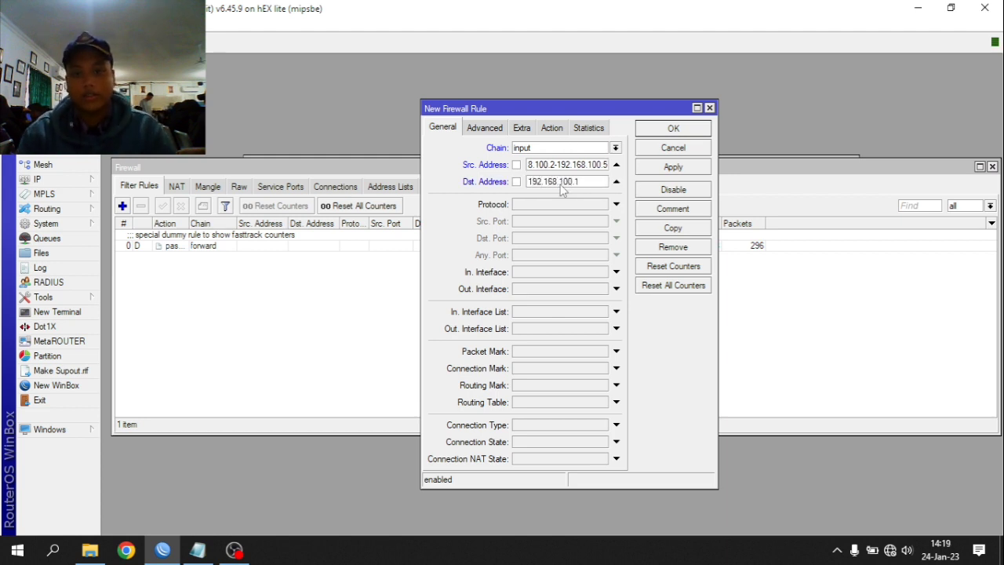
pyautogui.click(558, 204)
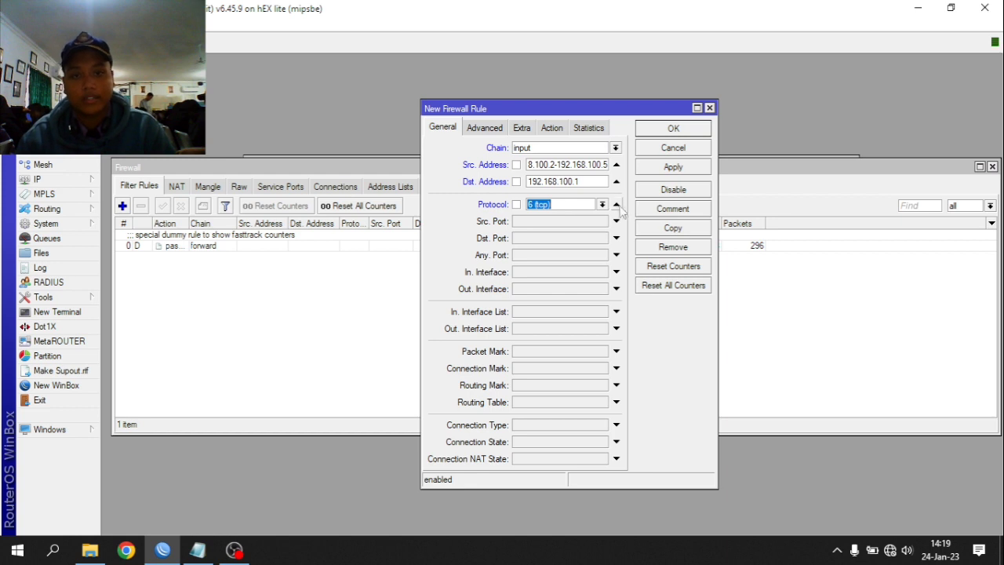
pyautogui.click(602, 205)
pyautogui.click(594, 216)
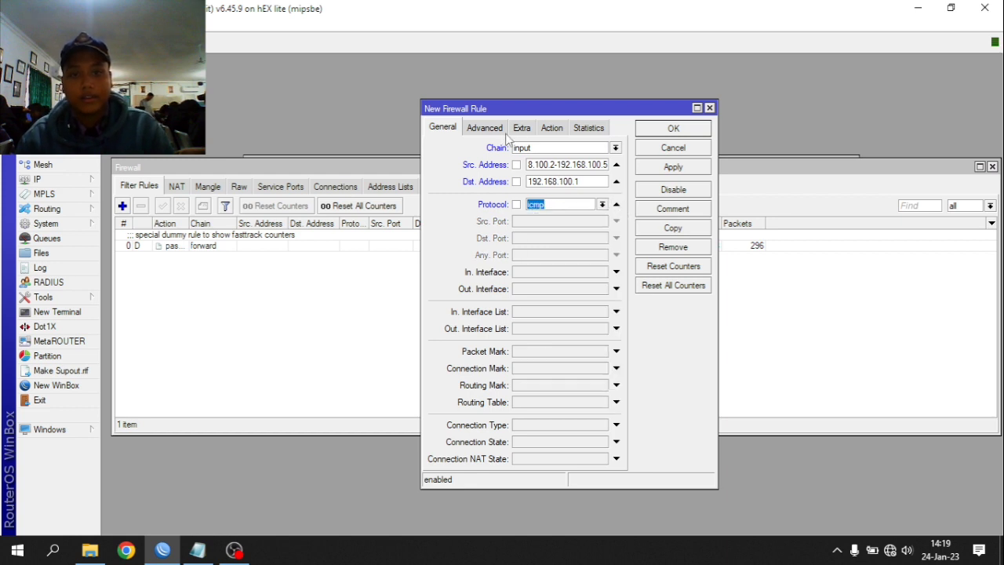
# - Set the rule's action to drop, comment it 'block ping ke router', and save it
pyautogui.click(534, 131)
pyautogui.click(543, 131)
pyautogui.click(534, 149)
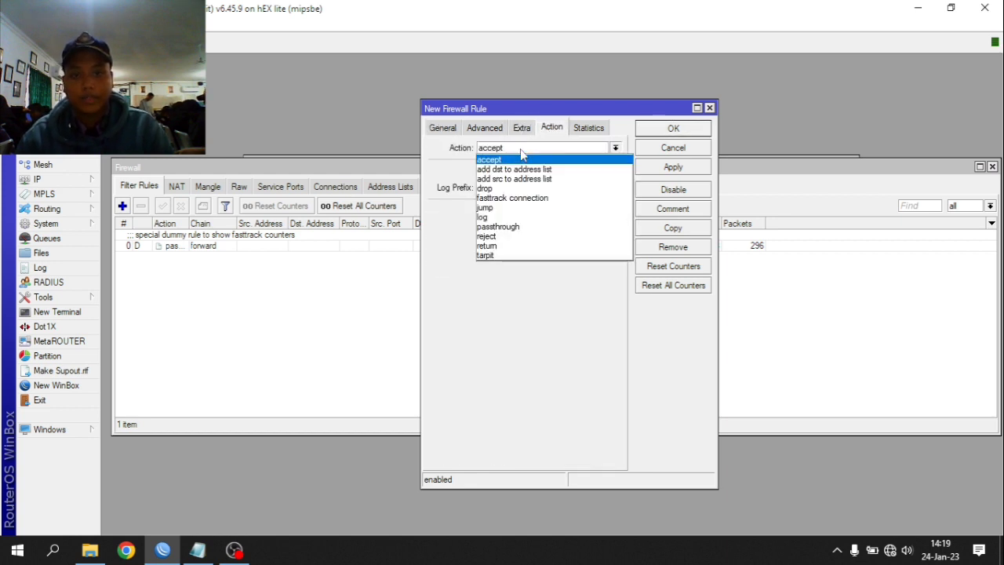
pyautogui.click(504, 190)
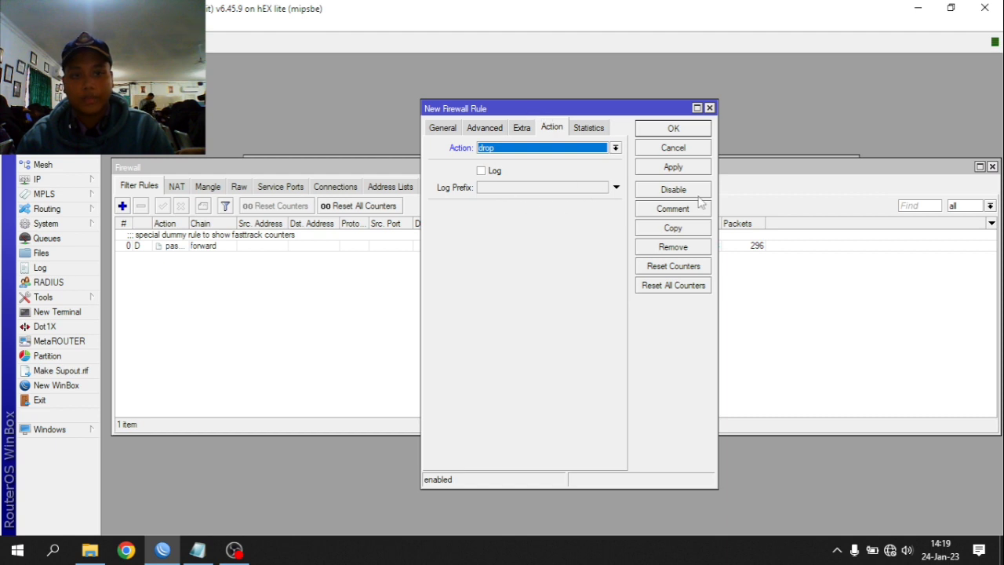
pyautogui.click(673, 209)
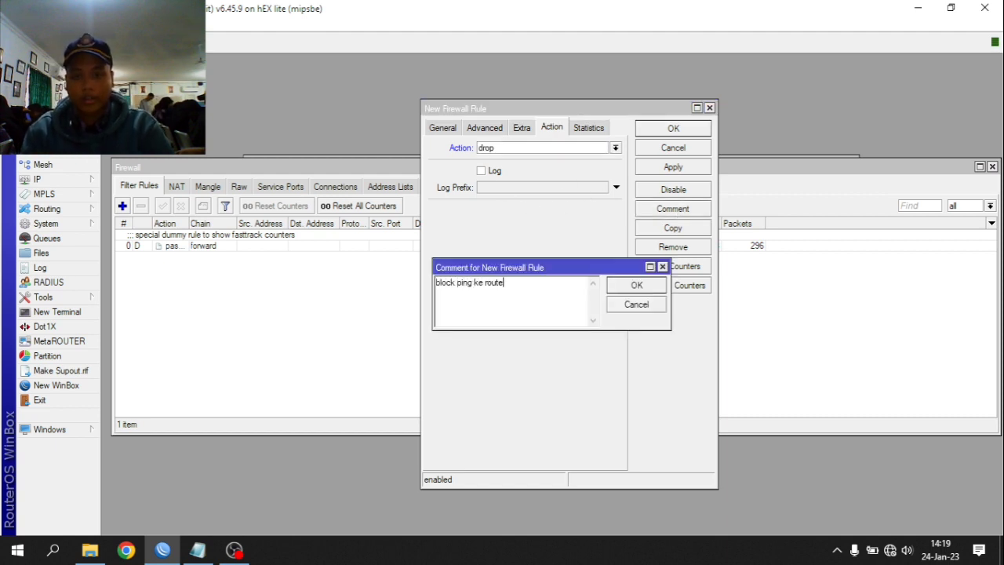
pyautogui.click(663, 286)
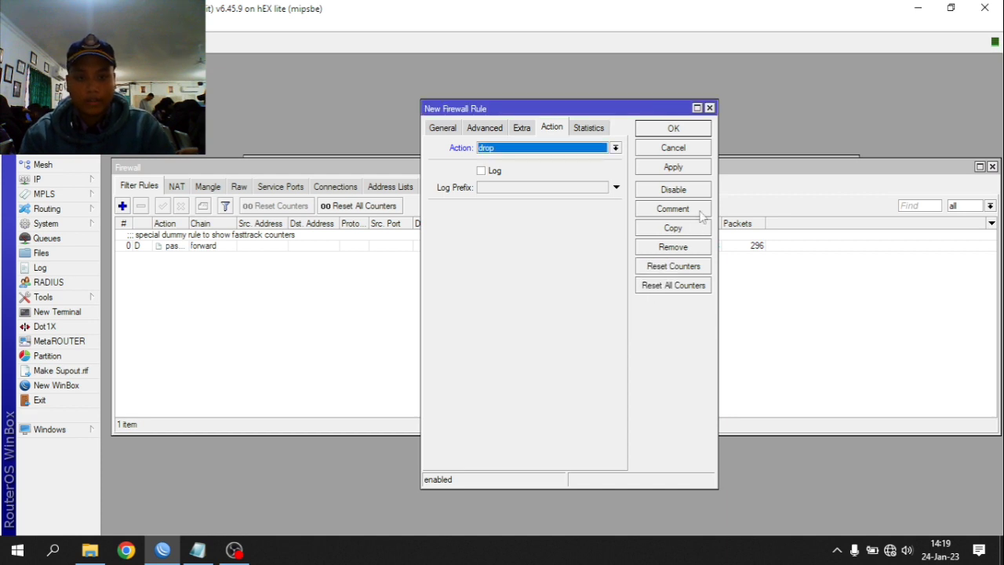
pyautogui.click(692, 169)
pyautogui.click(673, 128)
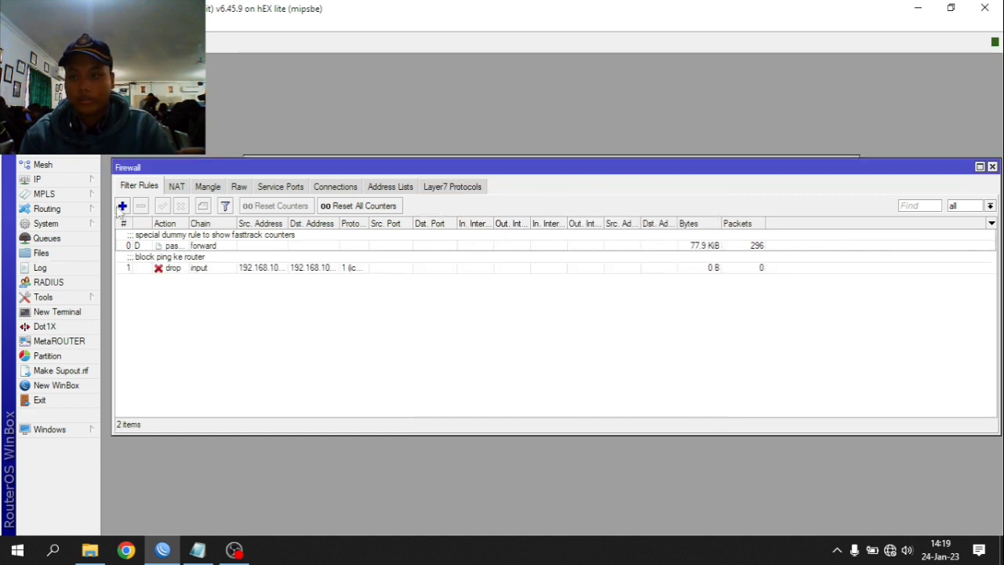
pyautogui.click(123, 205)
# - Match ICMP from 192.168.100.51-192.168.100.100 to destination 192.168.200.1/24
pyautogui.click(443, 128)
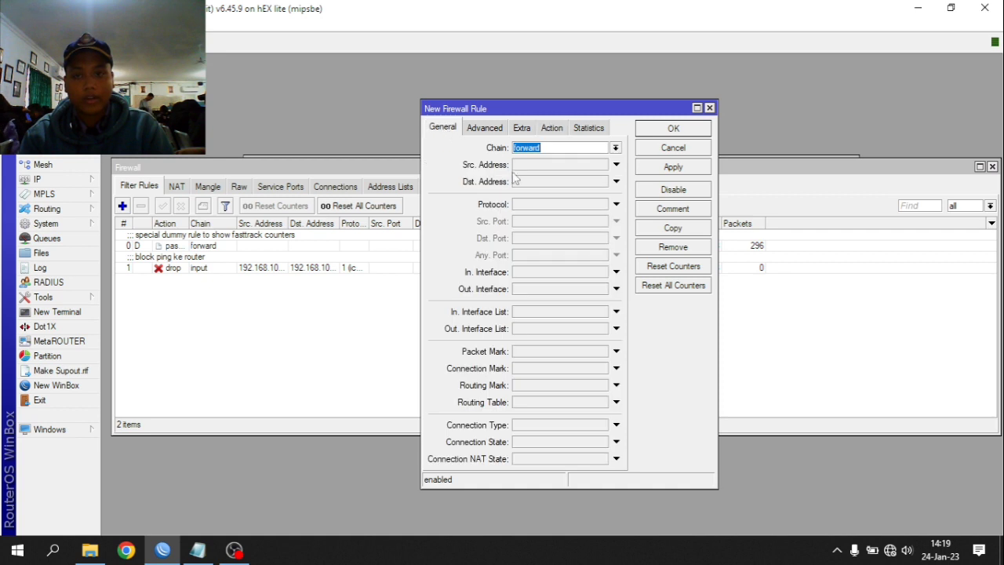
pyautogui.click(565, 165)
pyautogui.write('192.168.100.')
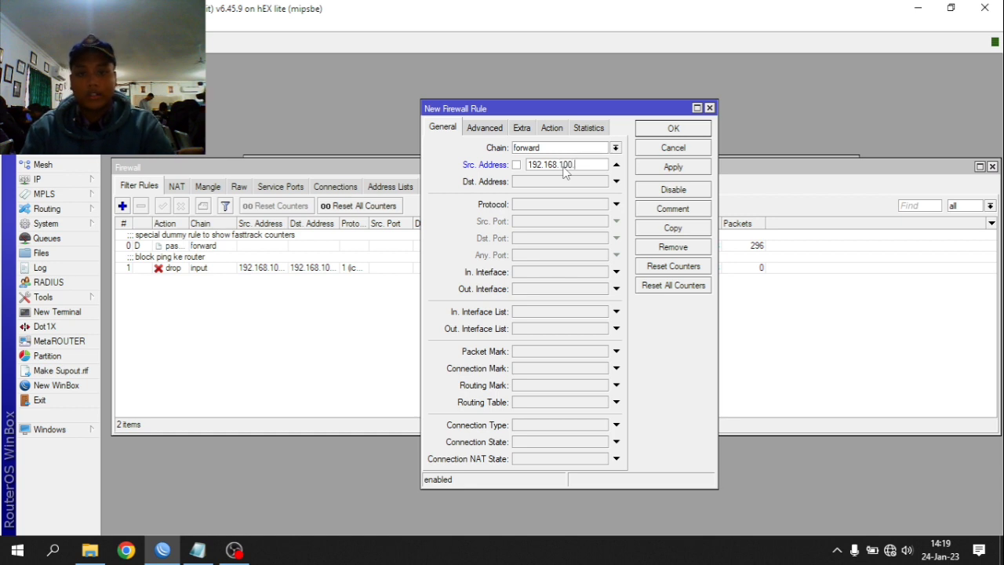
pyautogui.write('51-192.168')
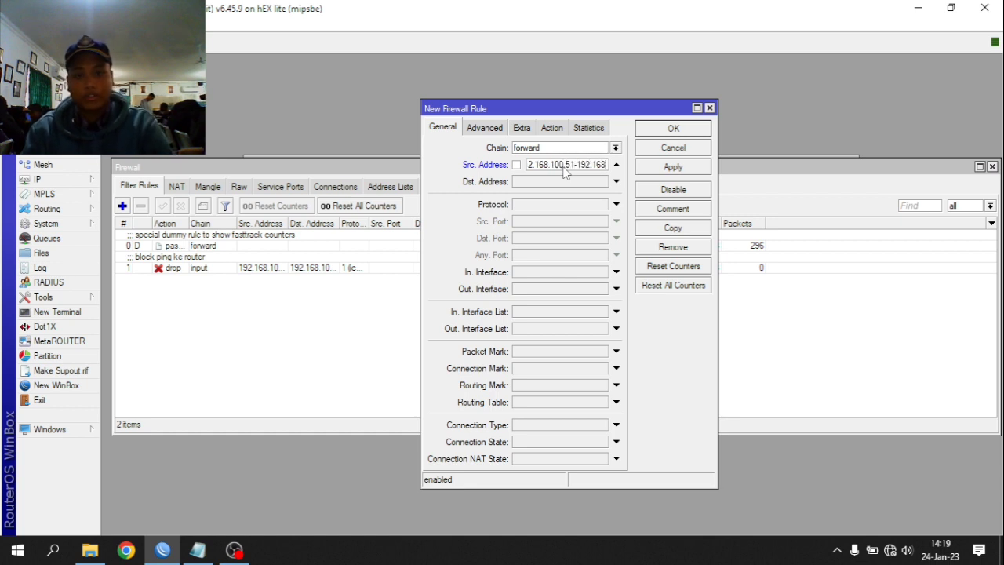
pyautogui.write('.100.100.100')
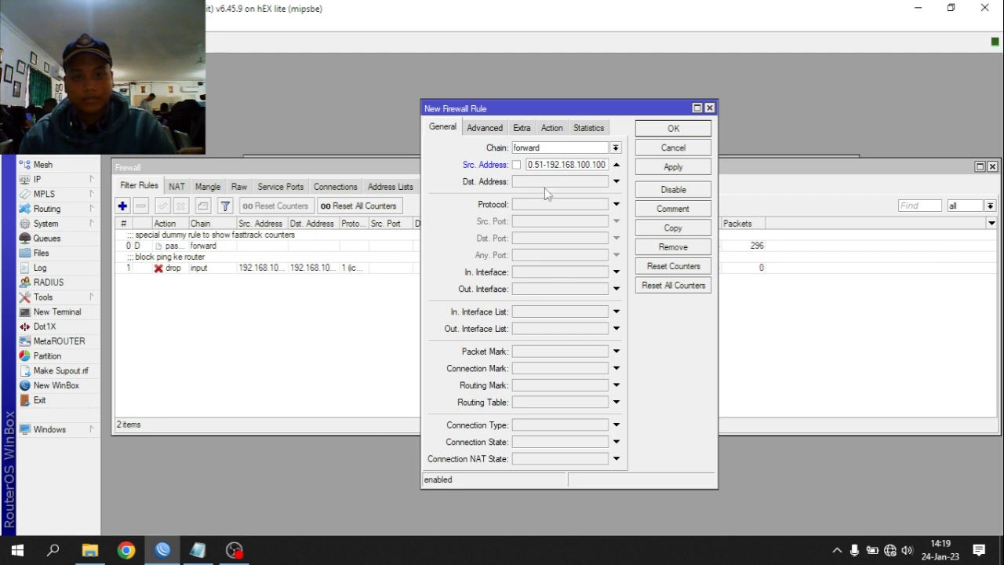
pyautogui.click(542, 185)
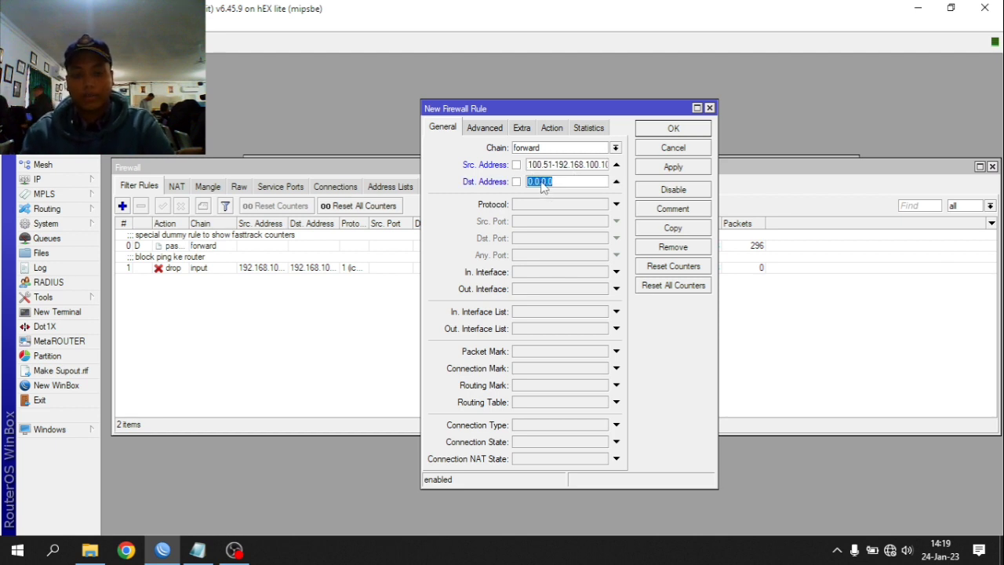
pyautogui.write('192.168.200.1/24')
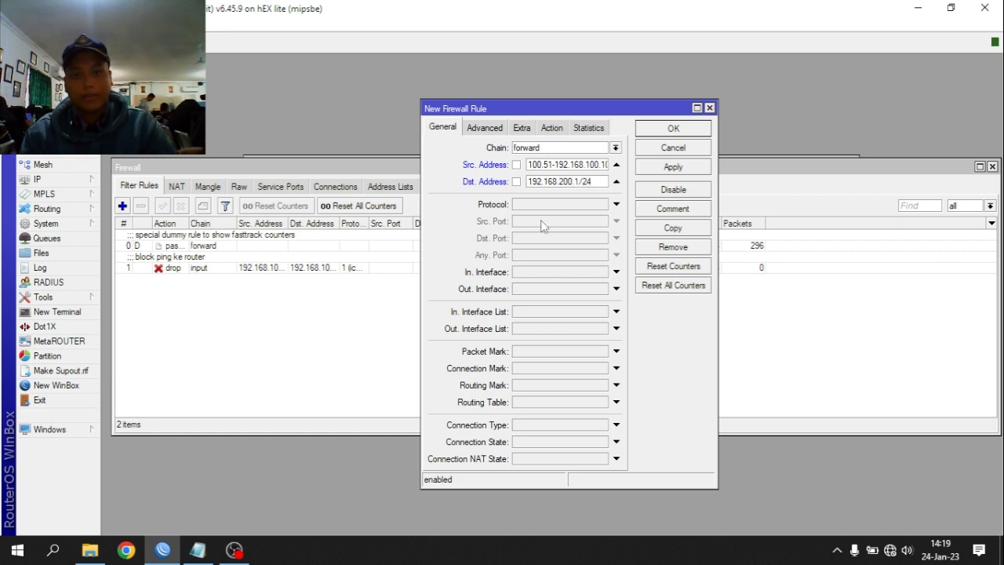
pyautogui.click(554, 206)
pyautogui.click(603, 205)
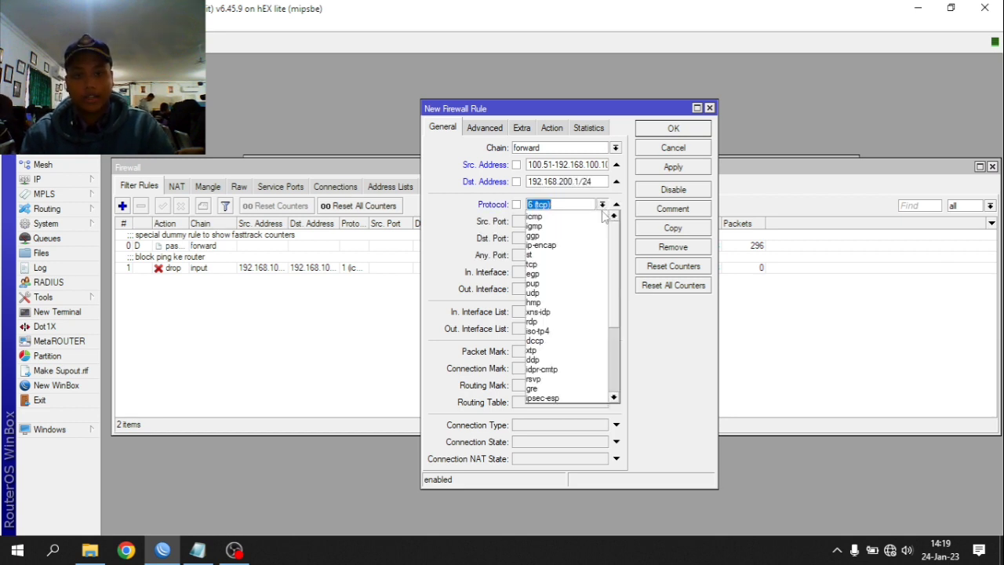
pyautogui.click(550, 215)
# - Set the rule's action to drop, comment it 'block ping ke AP', and save it
pyautogui.click(522, 127)
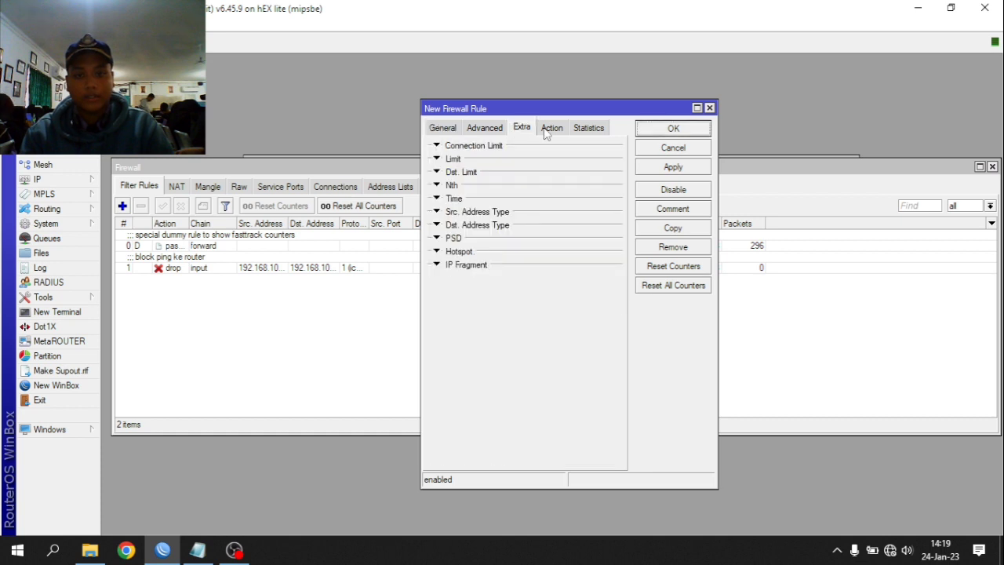
pyautogui.click(551, 127)
pyautogui.click(615, 148)
pyautogui.click(487, 188)
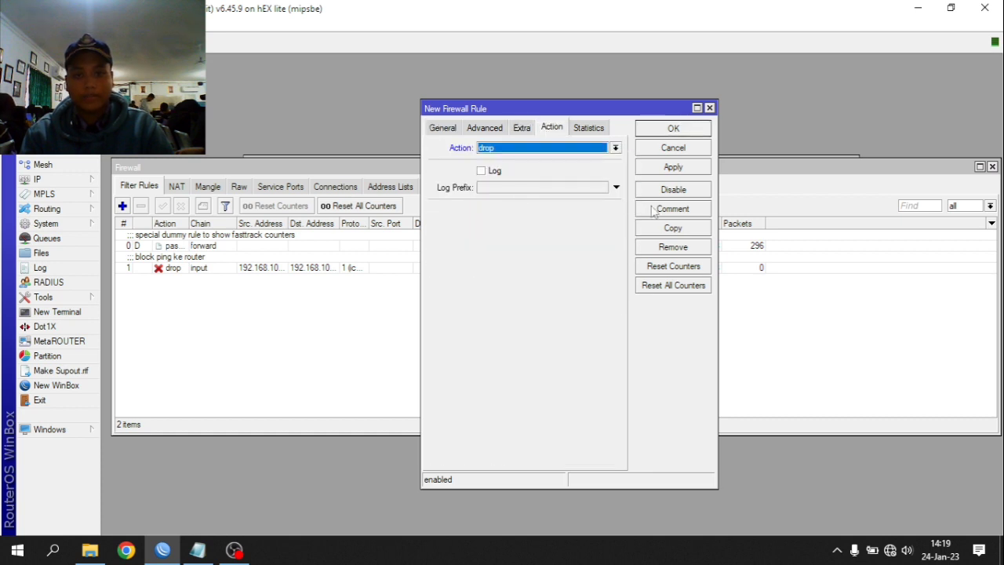
pyautogui.click(653, 209)
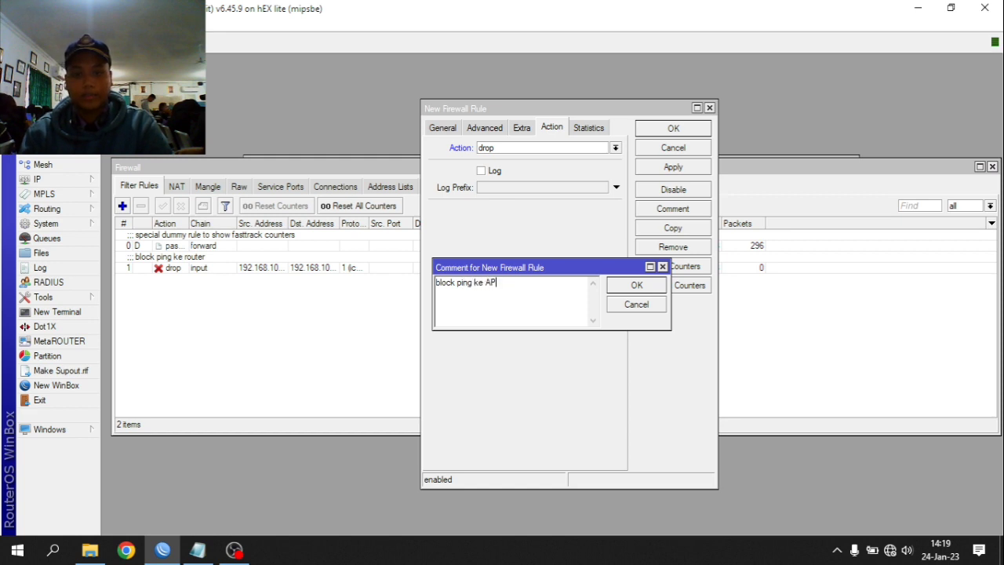
pyautogui.click(637, 284)
pyautogui.click(674, 166)
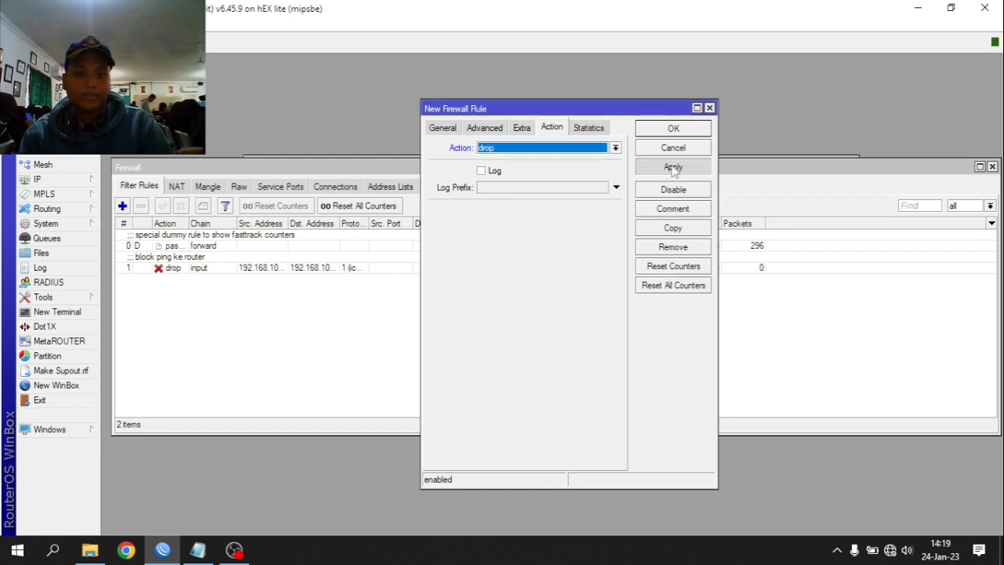
pyautogui.click(672, 128)
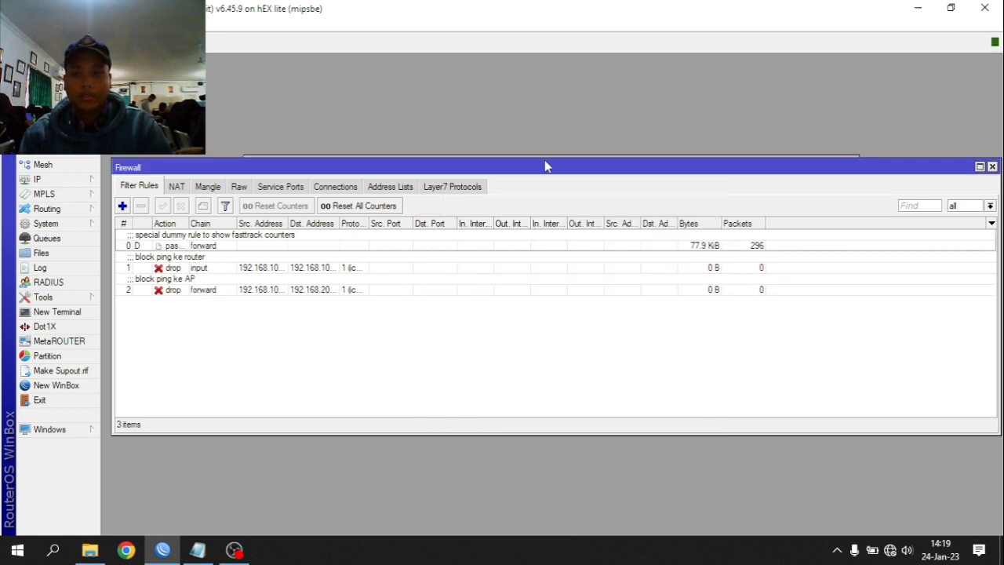
pyautogui.click(123, 205)
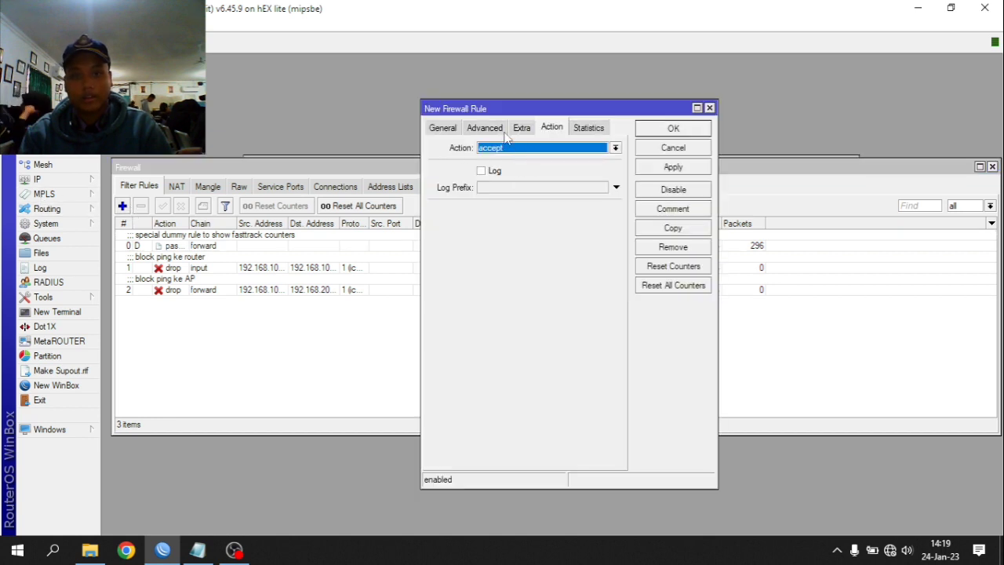
# - Set the new rule to the input chain with a log action using prefix logakses
pyautogui.click(444, 128)
pyautogui.click(552, 129)
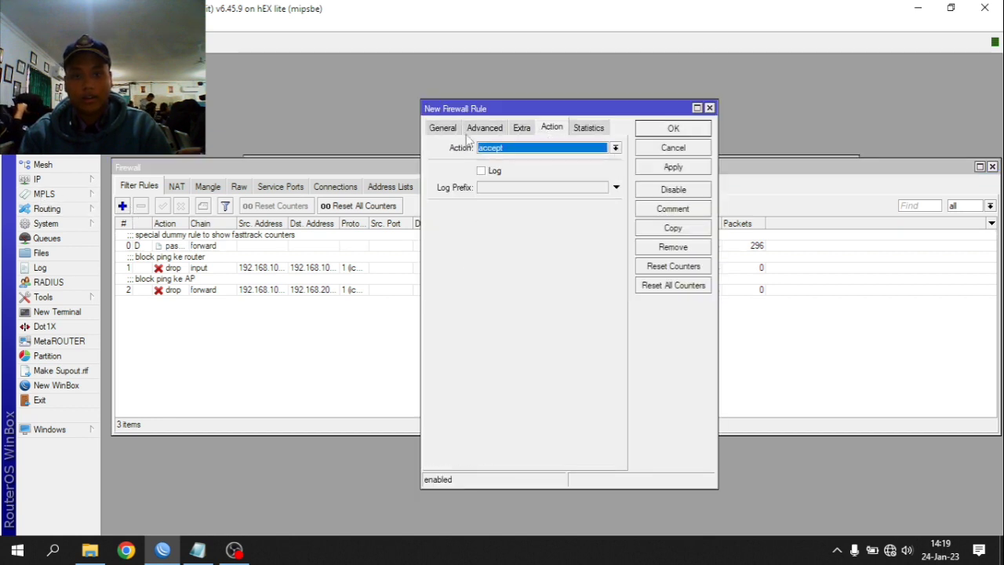
pyautogui.click(442, 128)
pyautogui.click(616, 147)
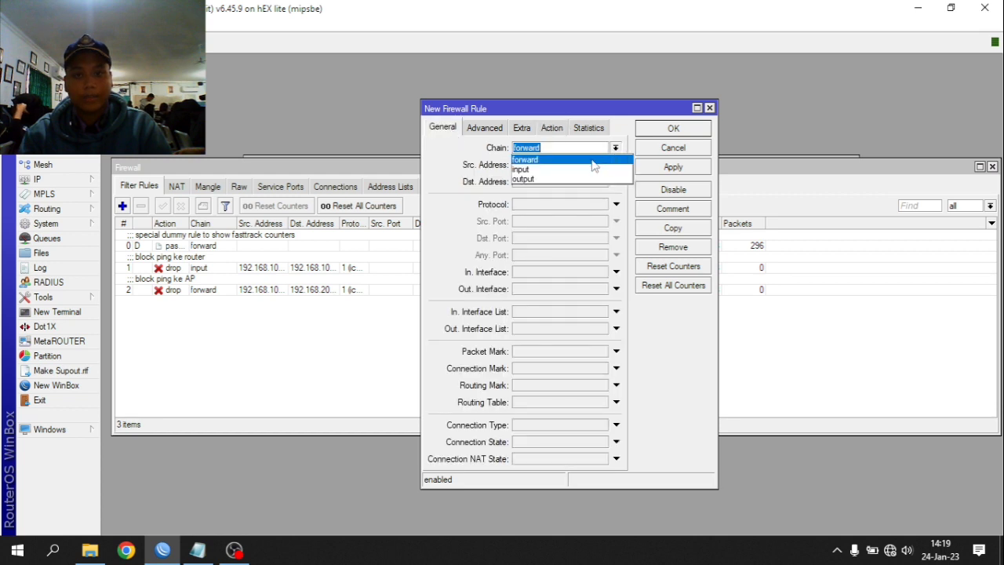
pyautogui.click(572, 155)
pyautogui.click(551, 128)
pyautogui.click(559, 150)
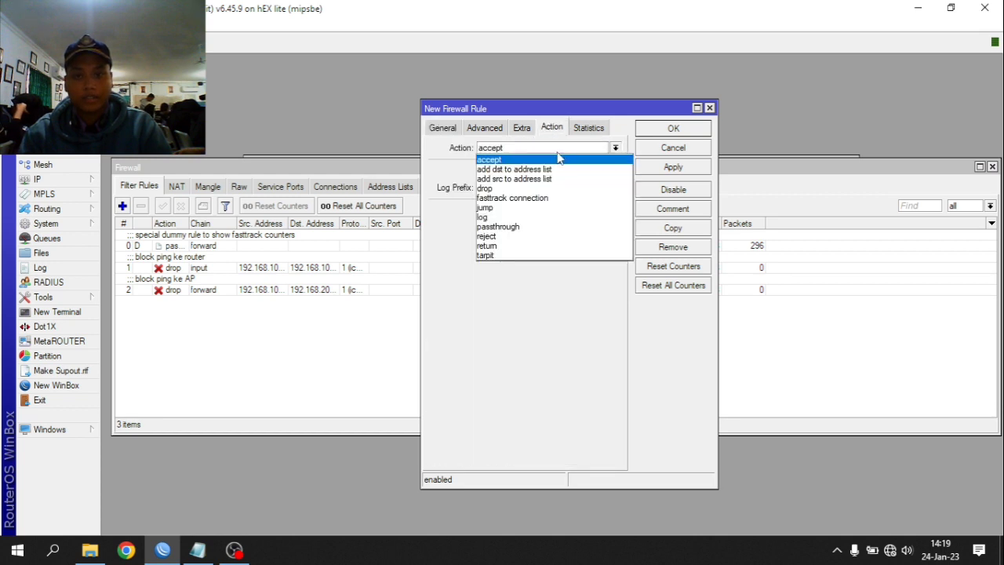
pyautogui.click(513, 217)
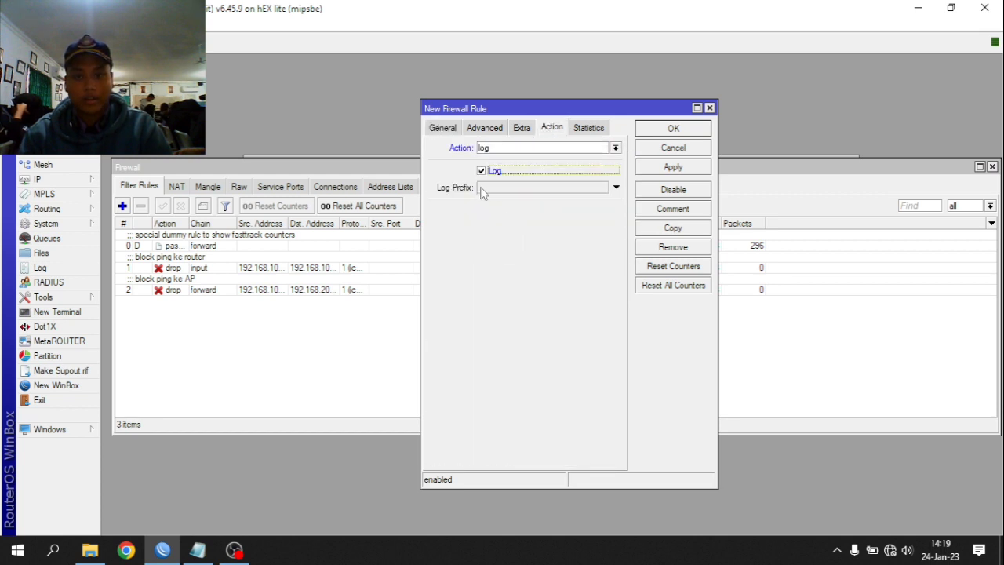
pyautogui.click(482, 189)
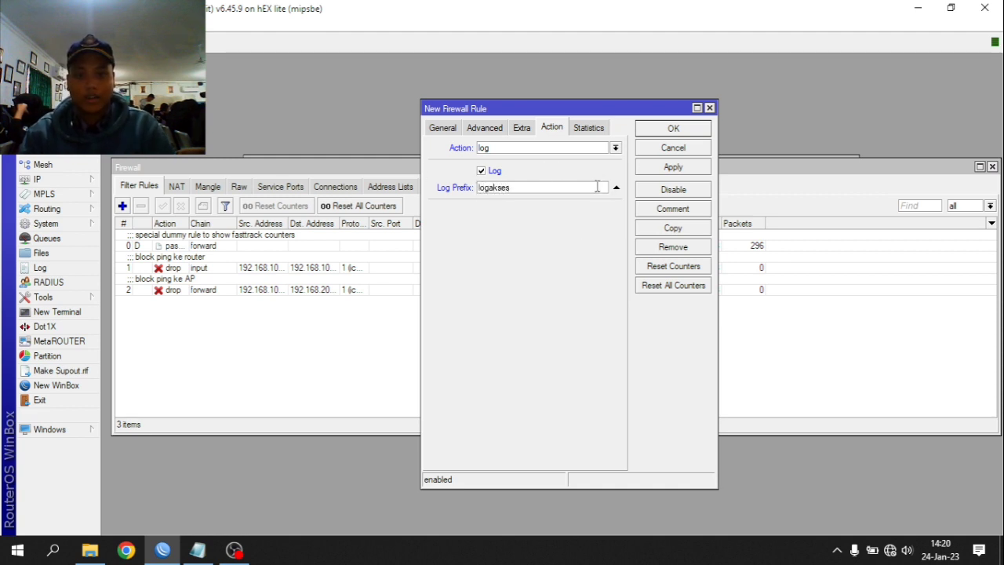
# - Comment the rule 'login', save it, and select it in the rules list
pyautogui.click(696, 210)
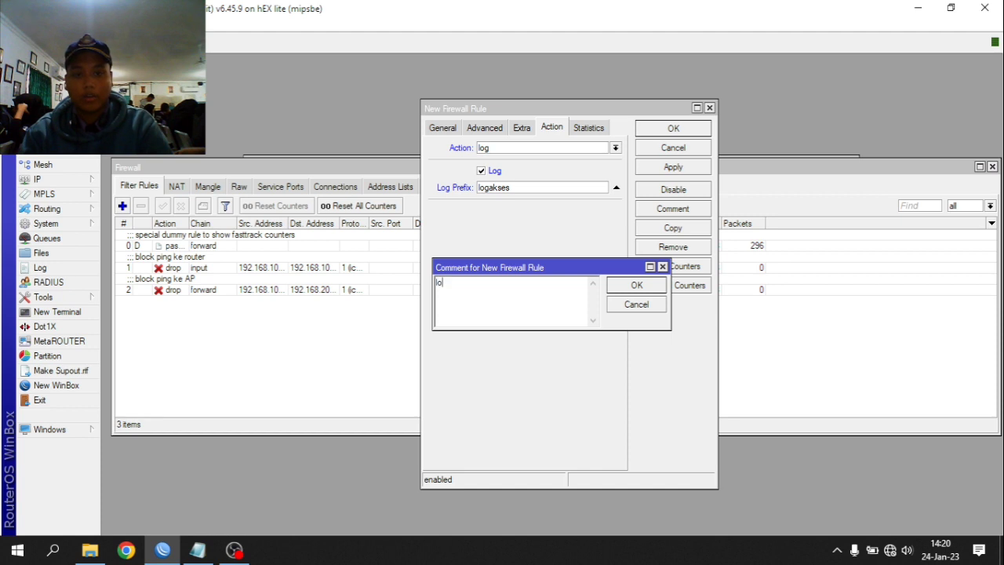
pyautogui.press('Return')
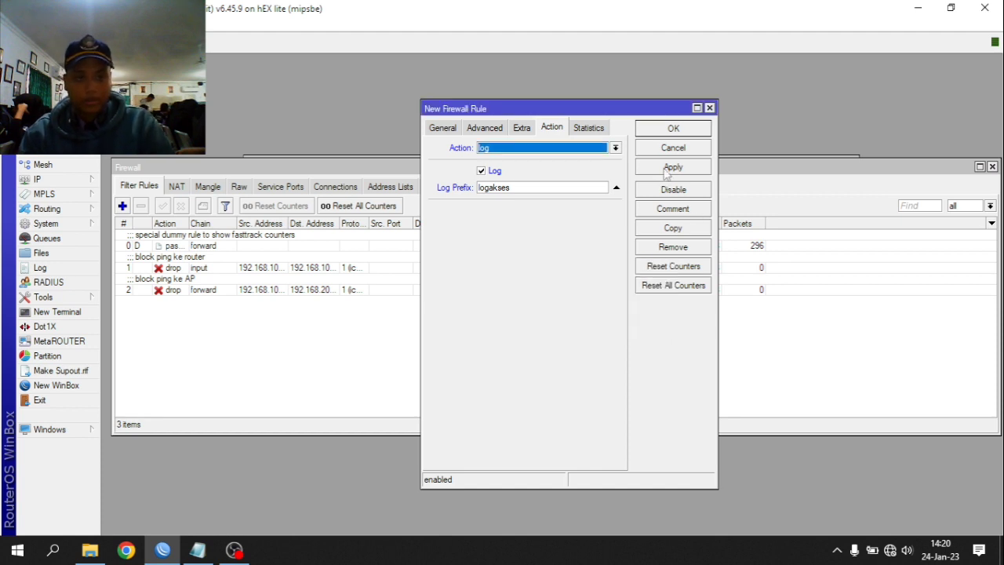
pyautogui.click(667, 168)
pyautogui.click(679, 131)
pyautogui.click(228, 314)
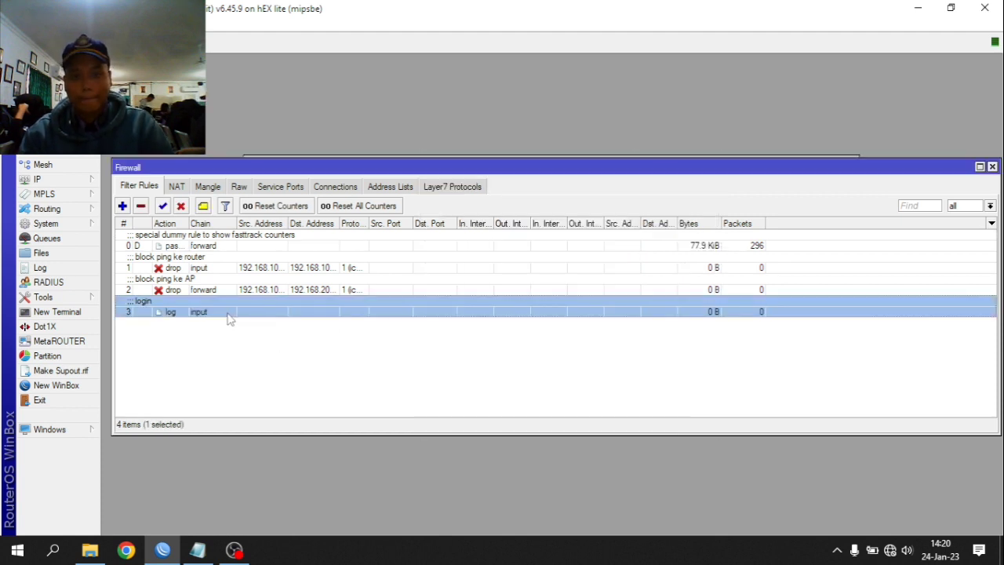
pyautogui.click(81, 225)
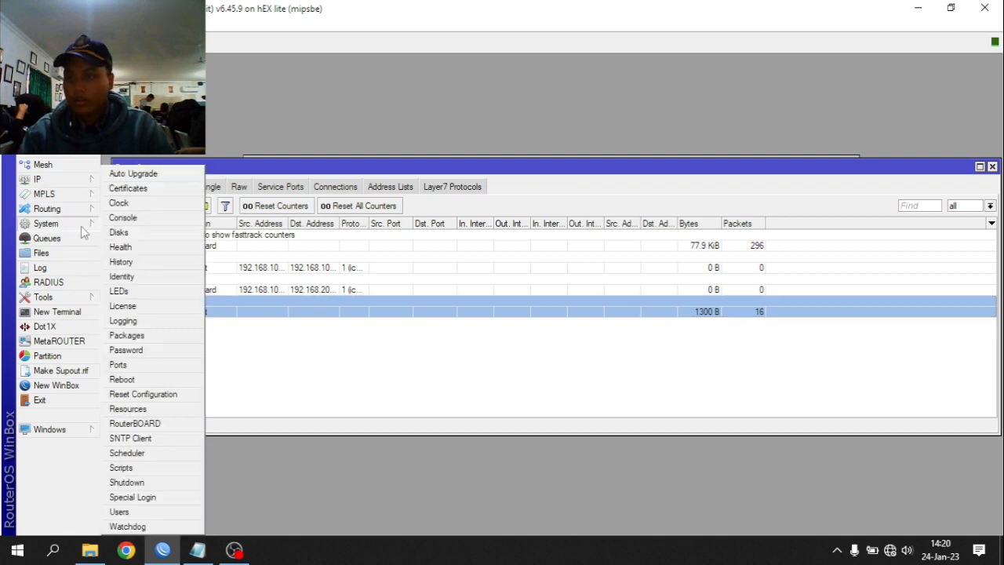
# - Add a logging rule with prefix logakses and action disk, then close Logging
pyautogui.click(153, 321)
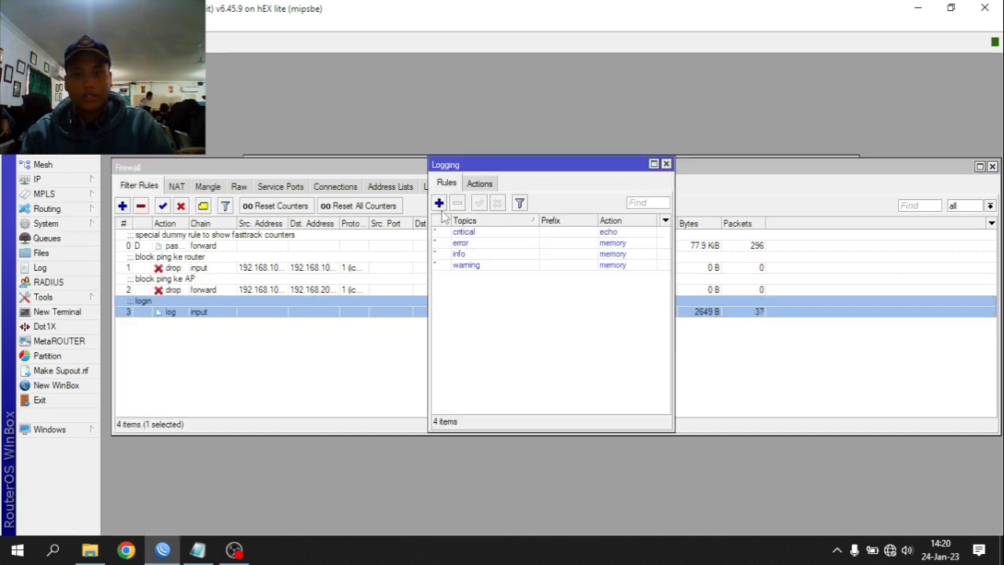
pyautogui.click(439, 203)
pyautogui.click(514, 261)
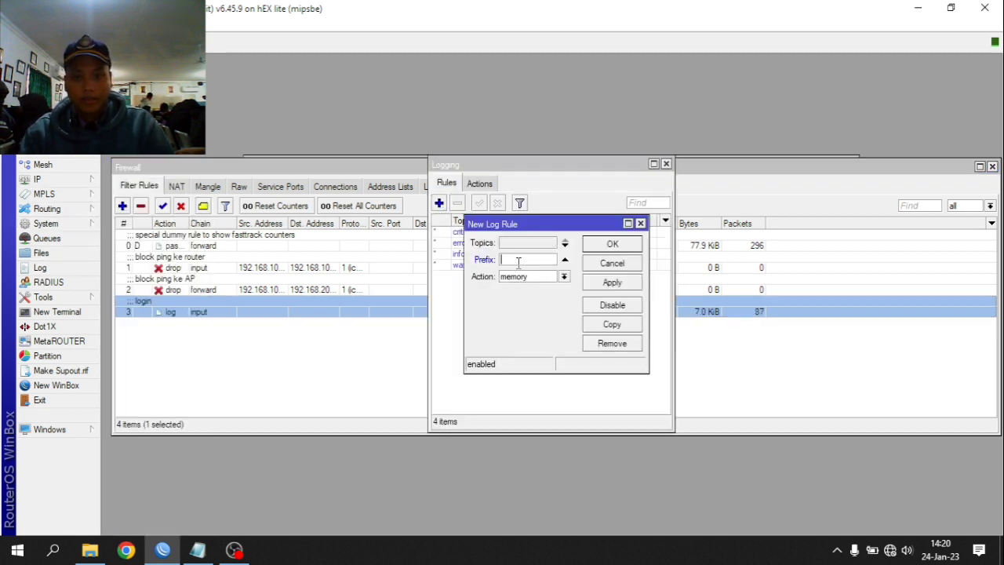
pyautogui.write('logaks')
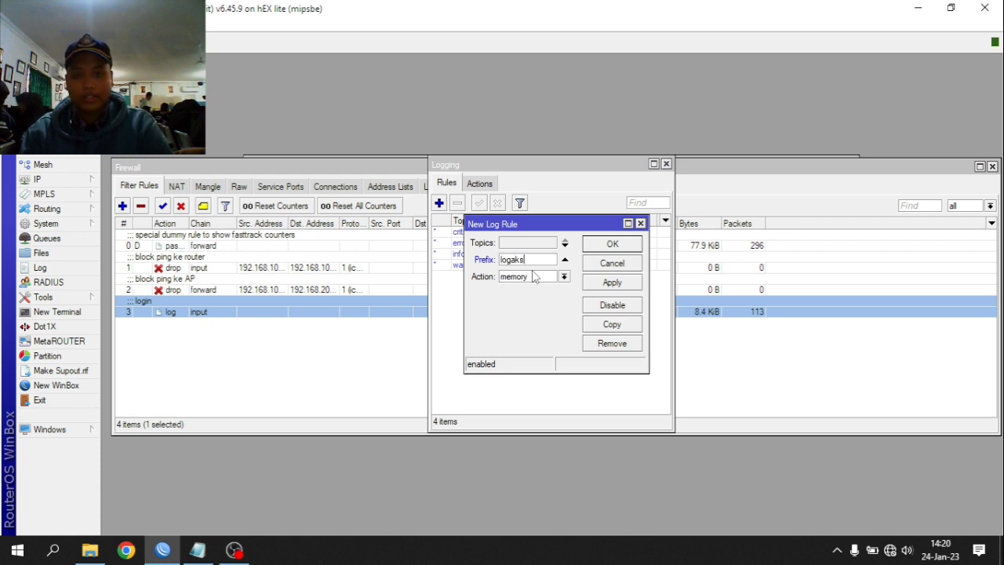
pyautogui.write('es')
pyautogui.click(563, 278)
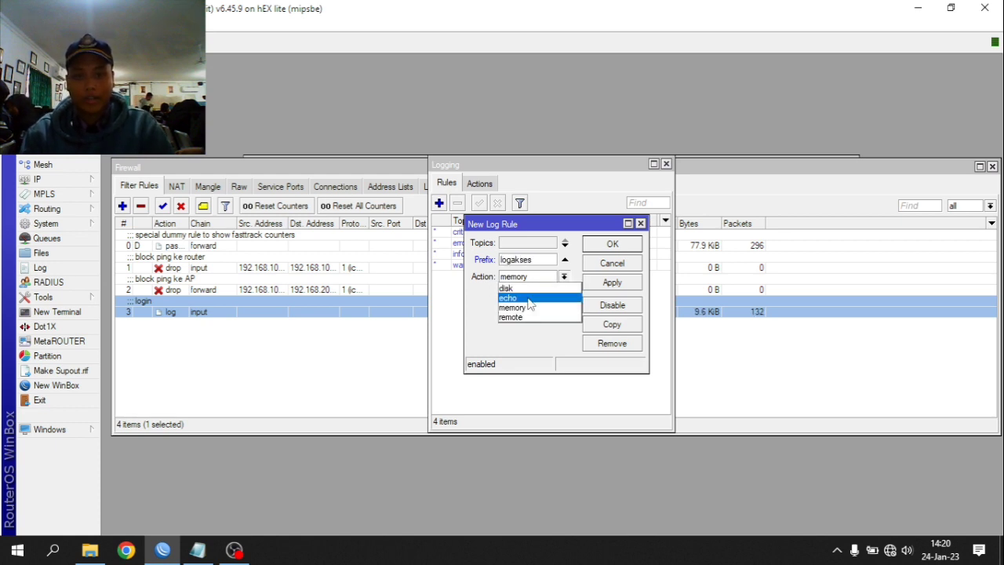
pyautogui.click(524, 285)
pyautogui.click(612, 282)
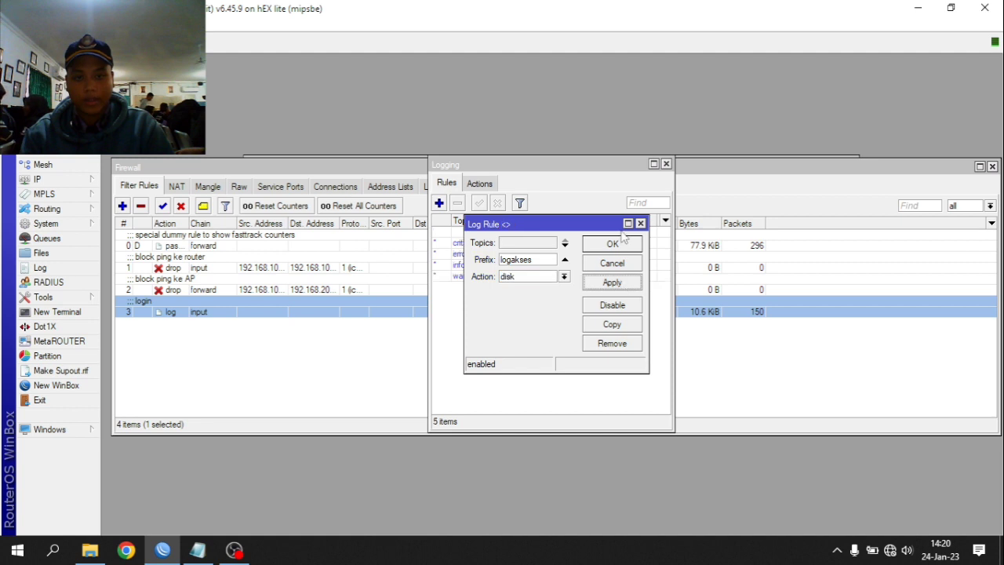
pyautogui.click(612, 244)
pyautogui.click(479, 183)
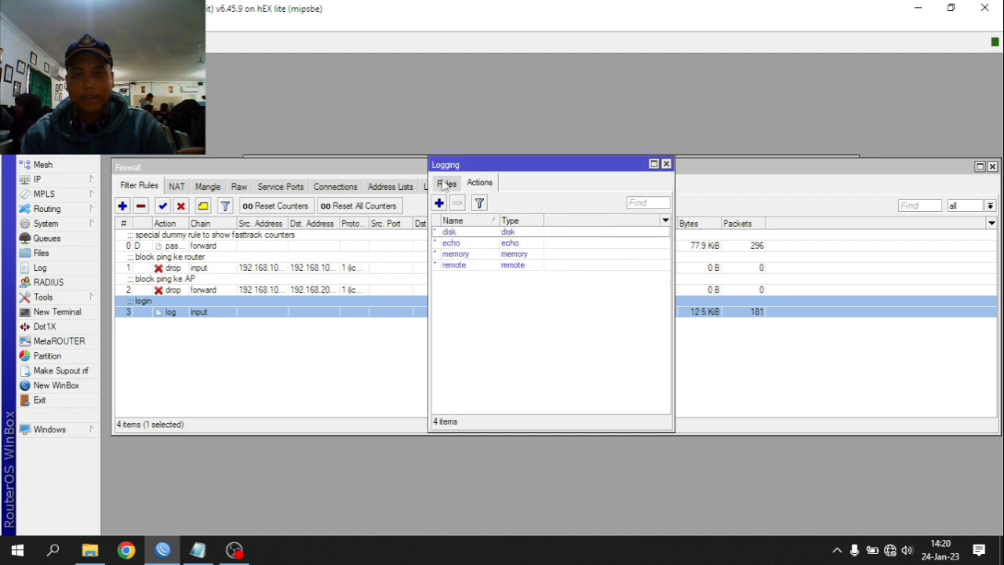
pyautogui.click(446, 182)
pyautogui.press('Escape')
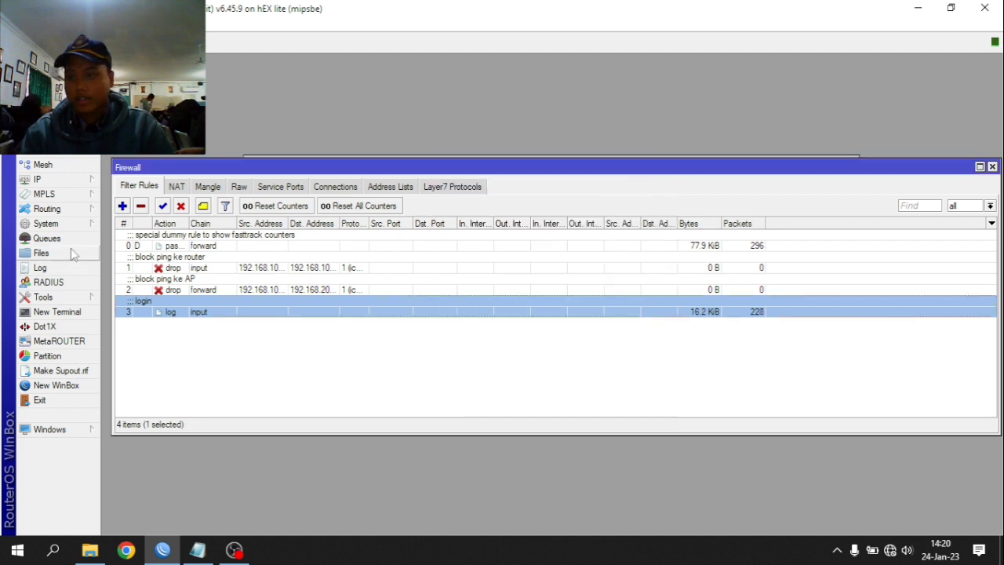
# - Check the router log for logakses entries, then close the log and firewall windows
pyautogui.click(46, 223)
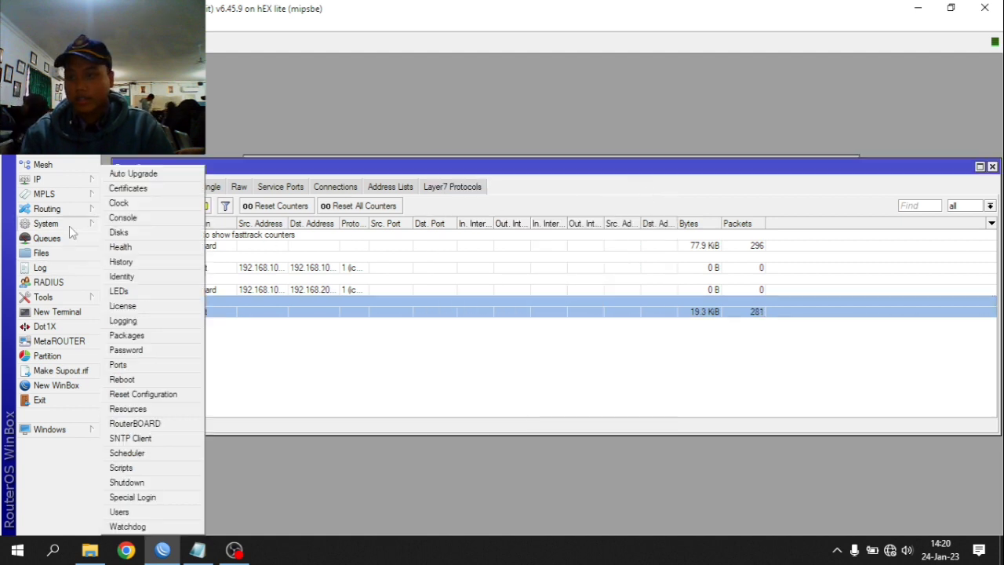
pyautogui.click(48, 268)
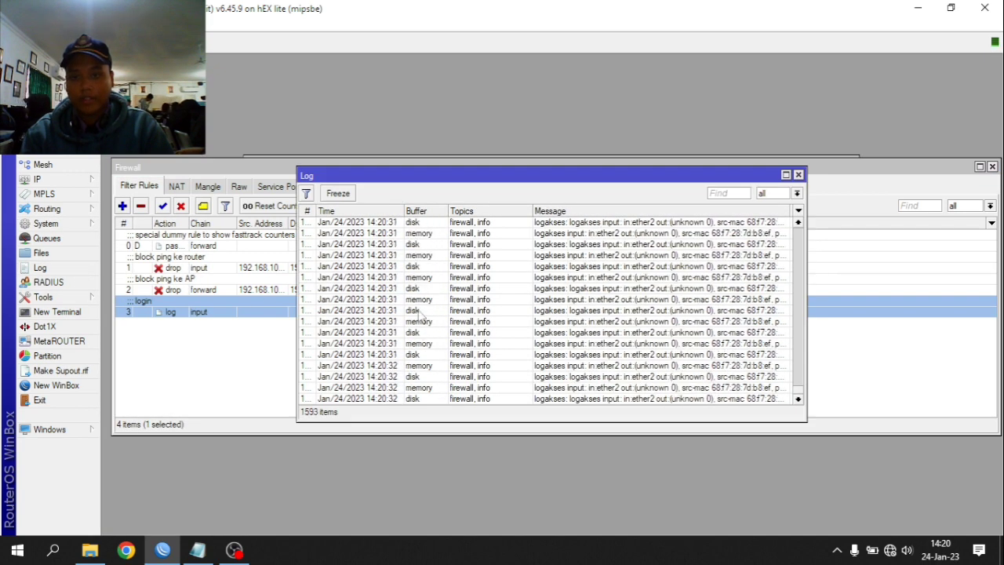
pyautogui.click(798, 174)
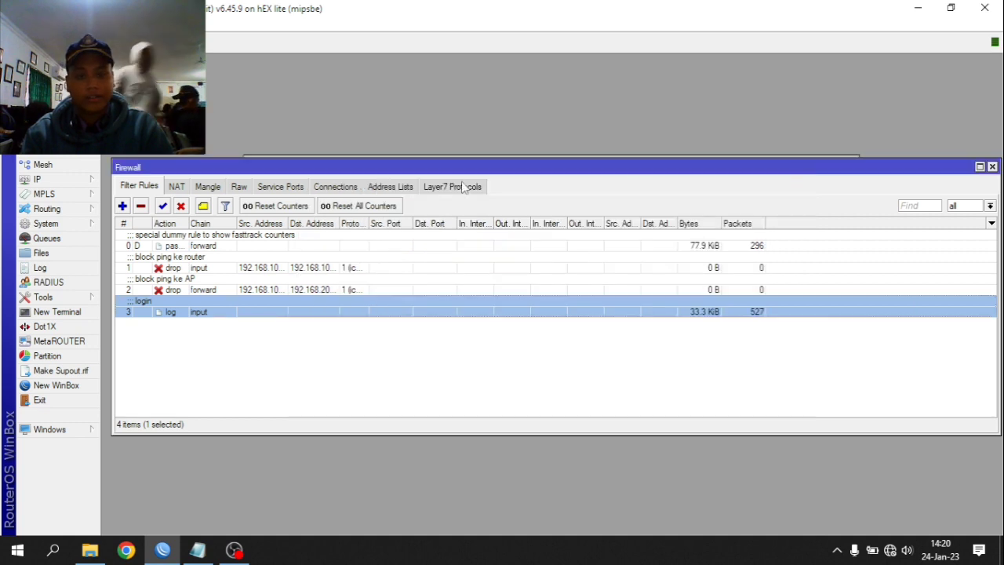
pyautogui.press('Escape')
pyautogui.click(92, 179)
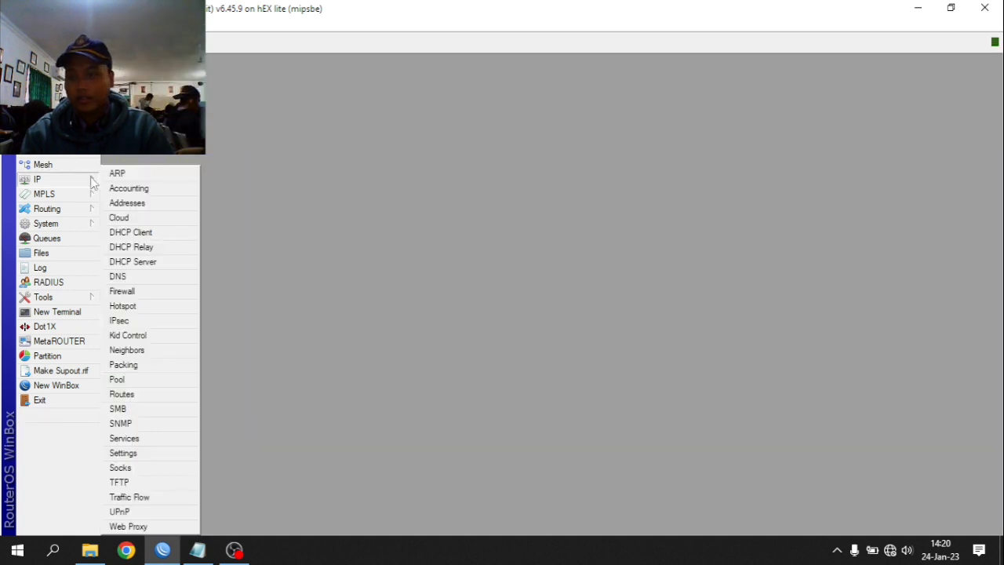
# - View the hotspot servers list, then close the hotspot window
pyautogui.click(126, 306)
pyautogui.click(318, 184)
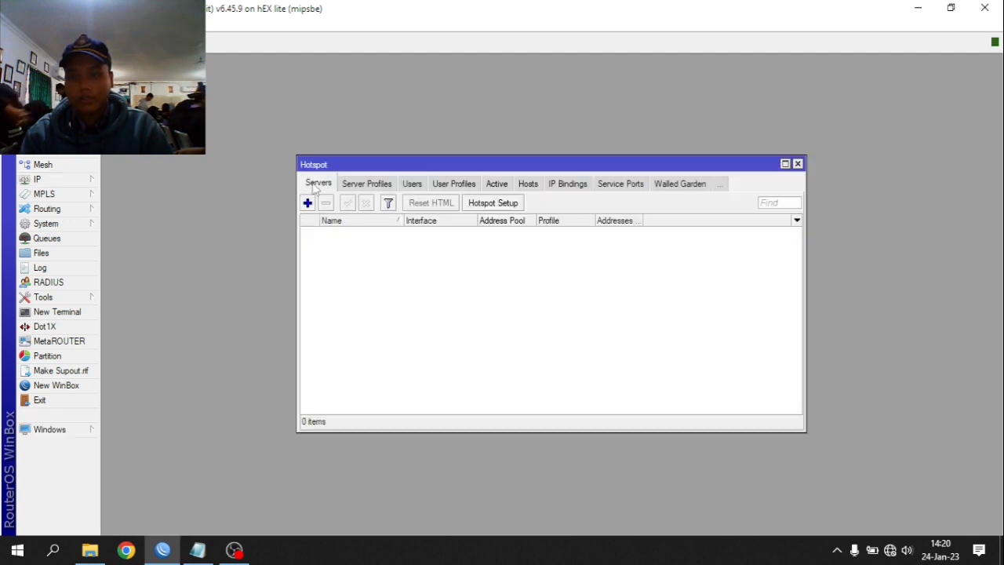
pyautogui.click(798, 164)
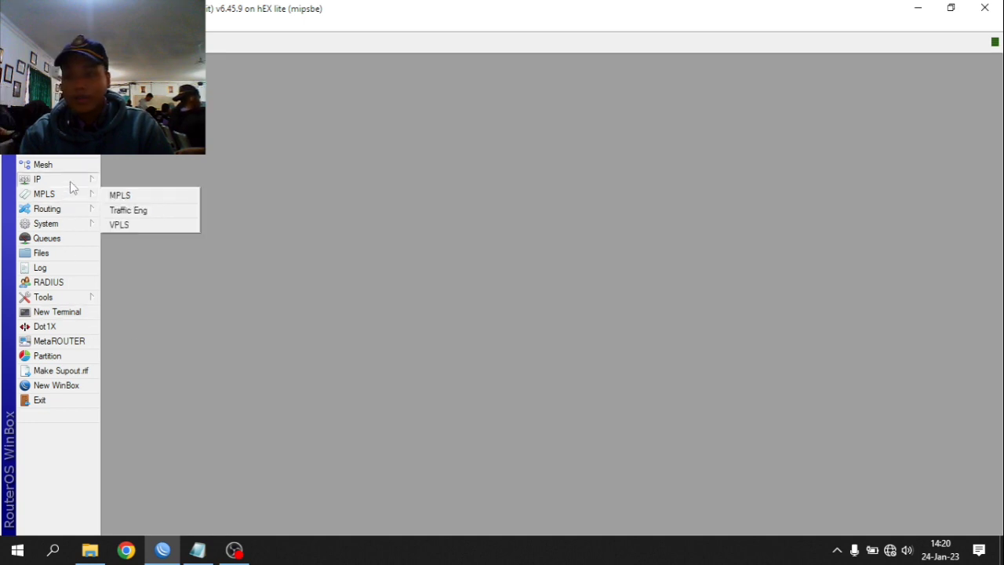
# - Reopen the firewall, discard an unsaved new rule, and show the Layer7 Protocols list
pyautogui.moveTo(70, 182)
pyautogui.click(143, 292)
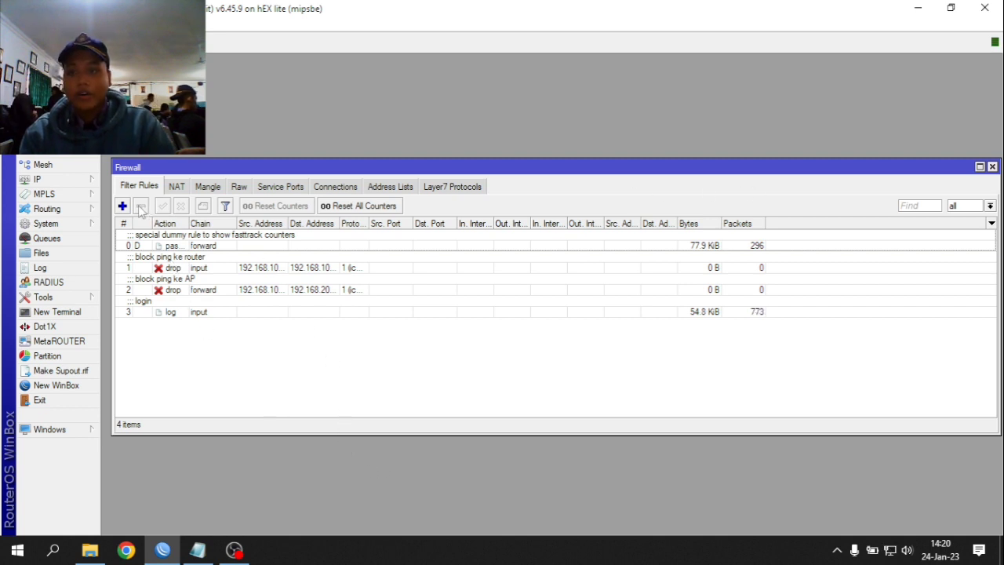
pyautogui.press('Escape')
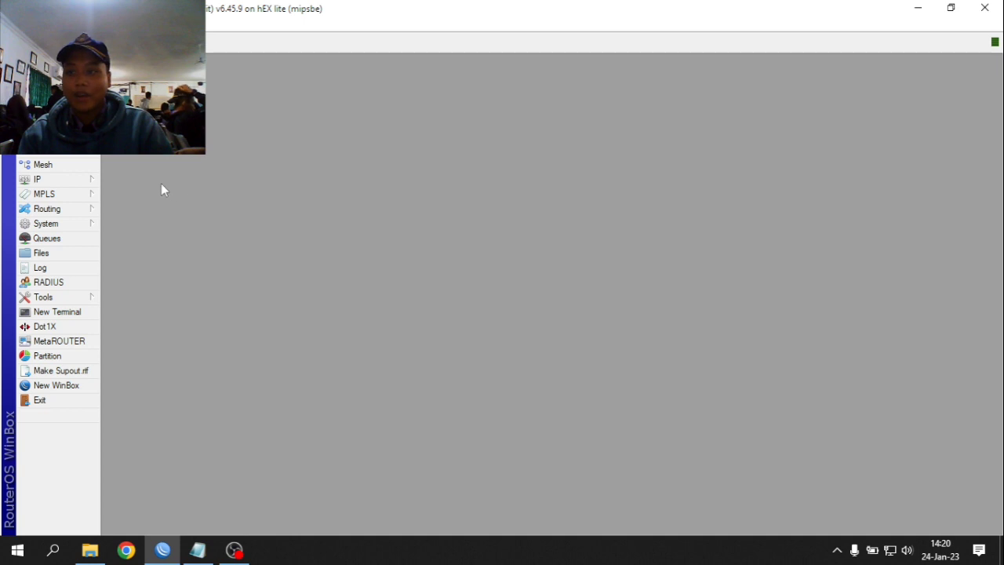
pyautogui.click(78, 178)
pyautogui.click(145, 291)
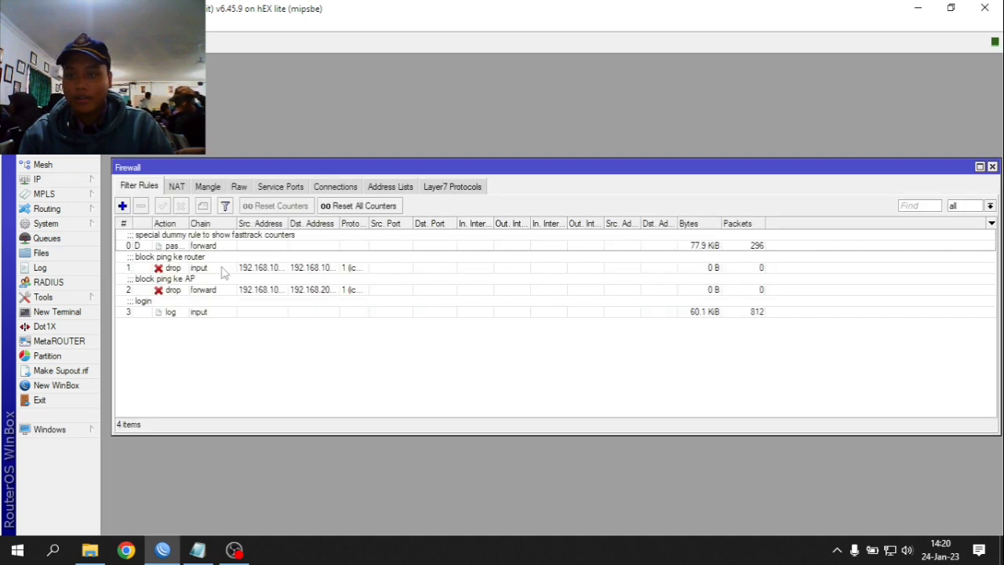
pyautogui.click(123, 206)
pyautogui.click(439, 131)
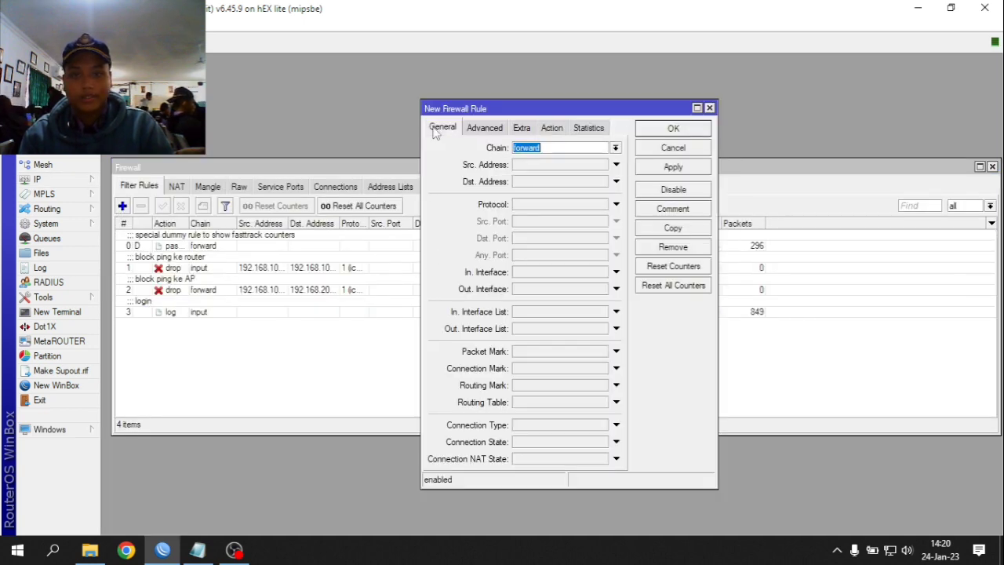
pyautogui.click(709, 108)
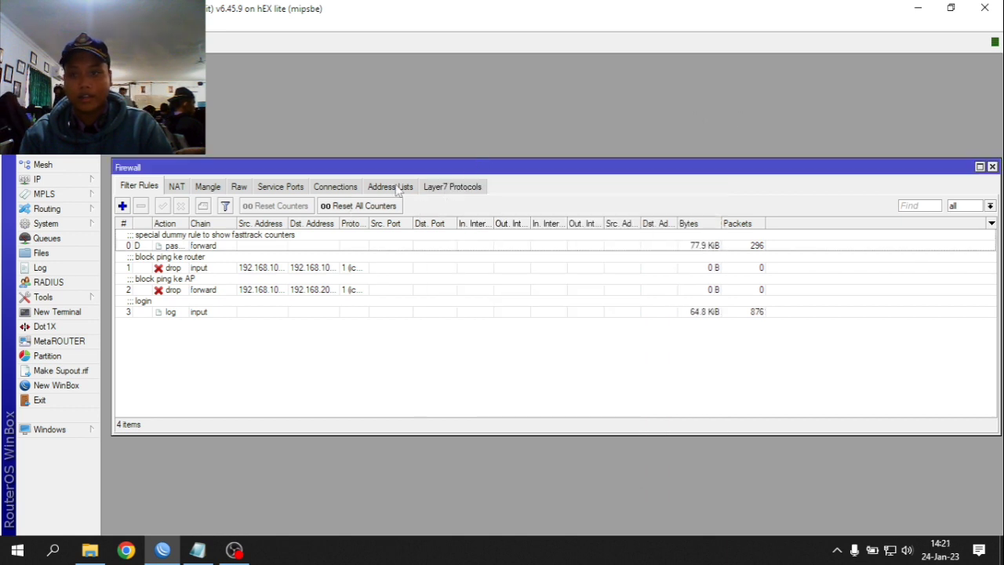
pyautogui.click(455, 189)
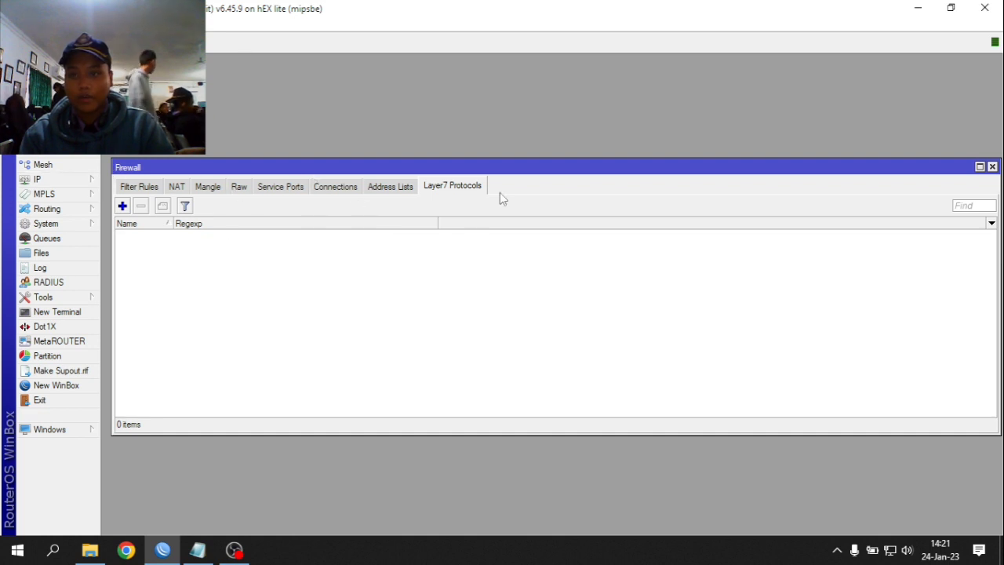
# - Create a Layer7 protocol named Linux with regexp ^.+(linux.org).*$
pyautogui.click(123, 206)
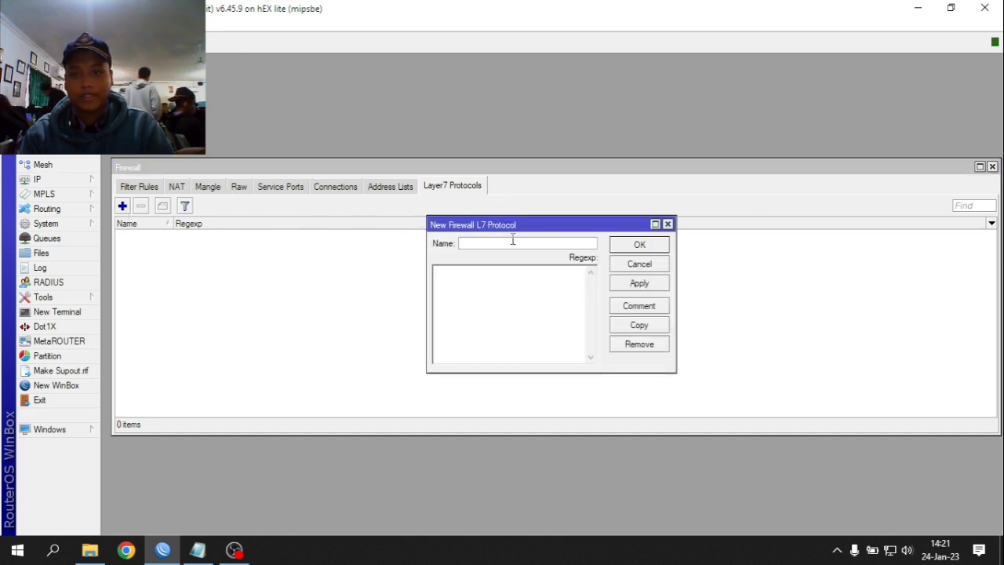
pyautogui.write('Lol')
pyautogui.press('BackSpace')
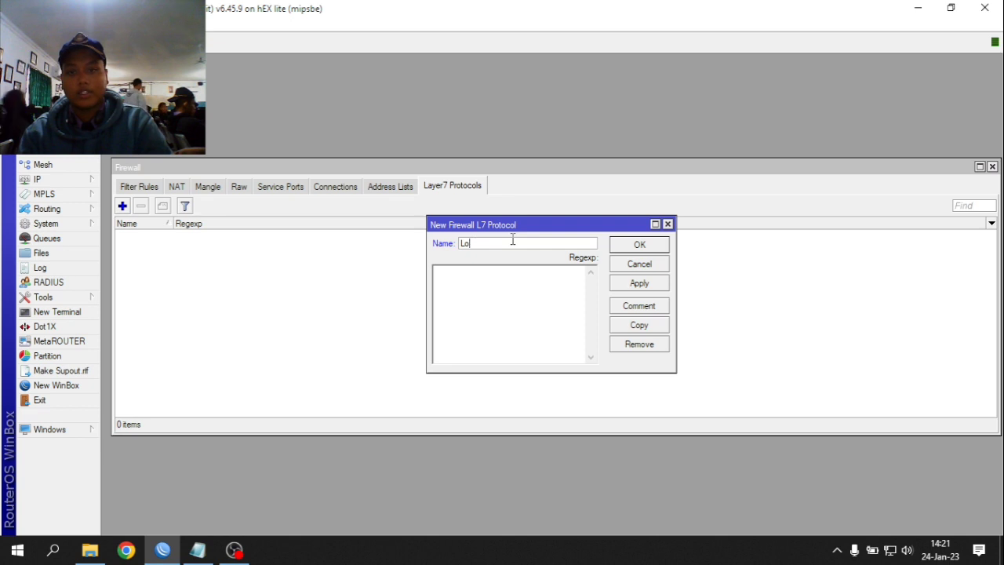
pyautogui.click(518, 292)
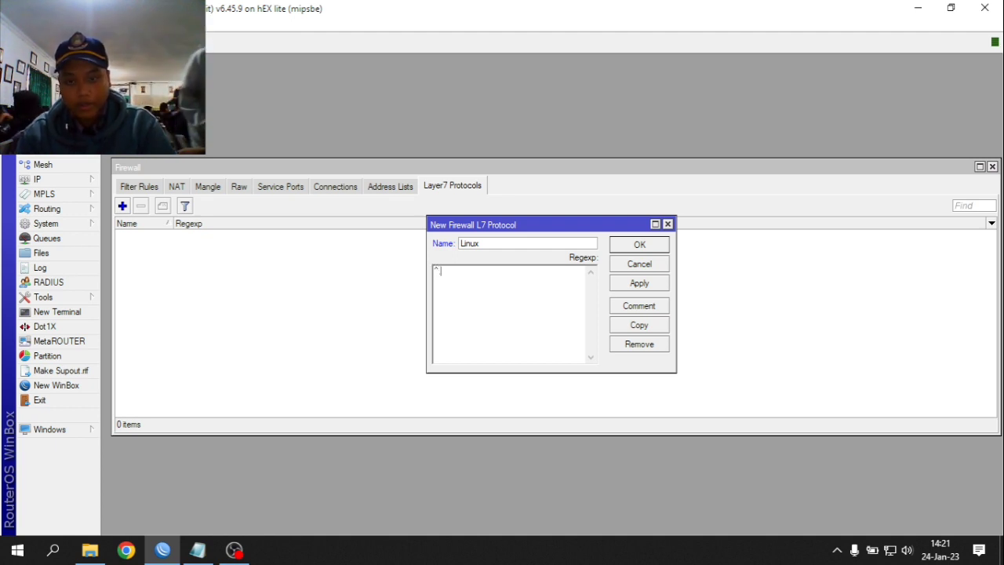
pyautogui.write('^')
pyautogui.write('.*')
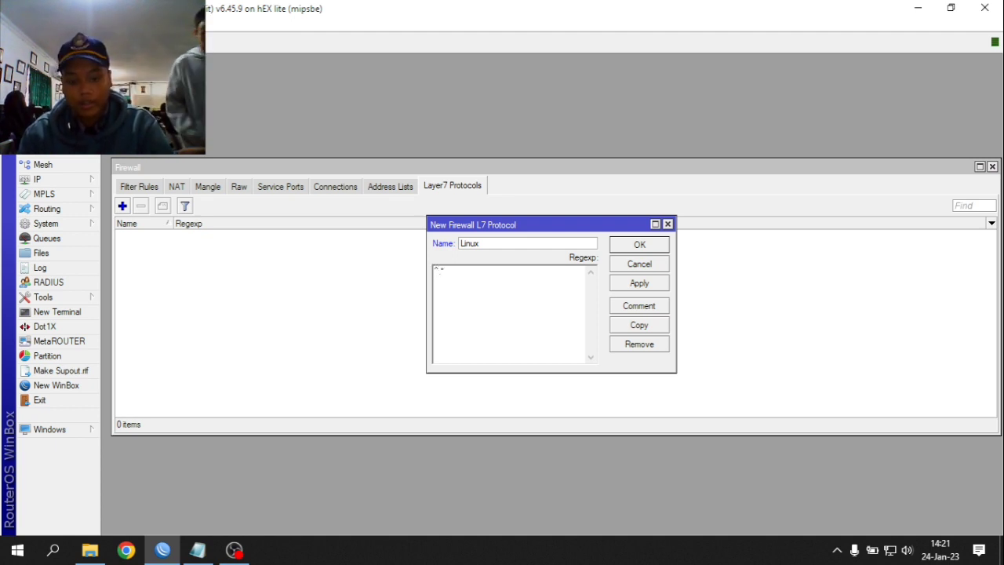
pyautogui.write('(linux.org).*$')
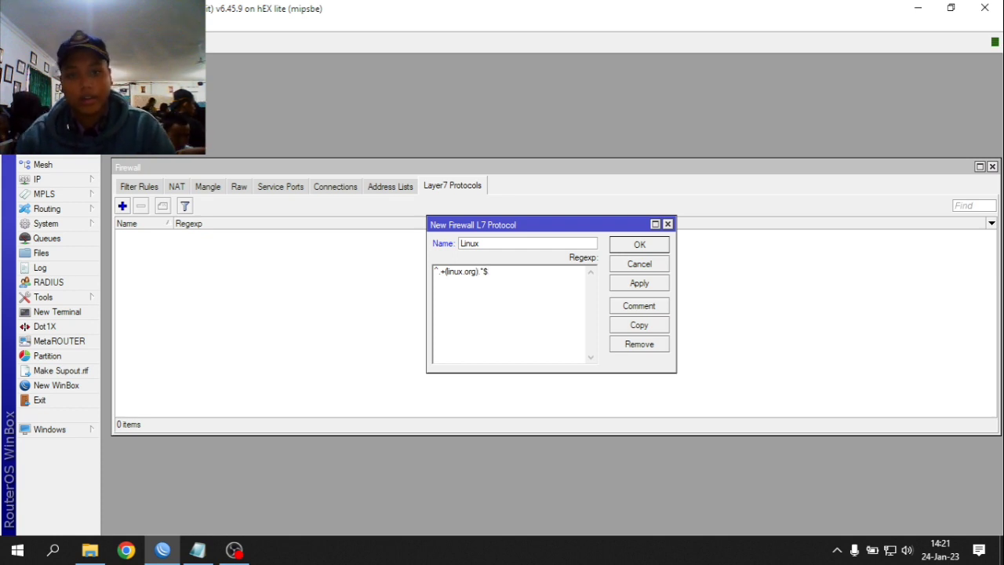
# - Comment the Linux entry 'block linux', save it, and return to the filter rules
pyautogui.click(639, 306)
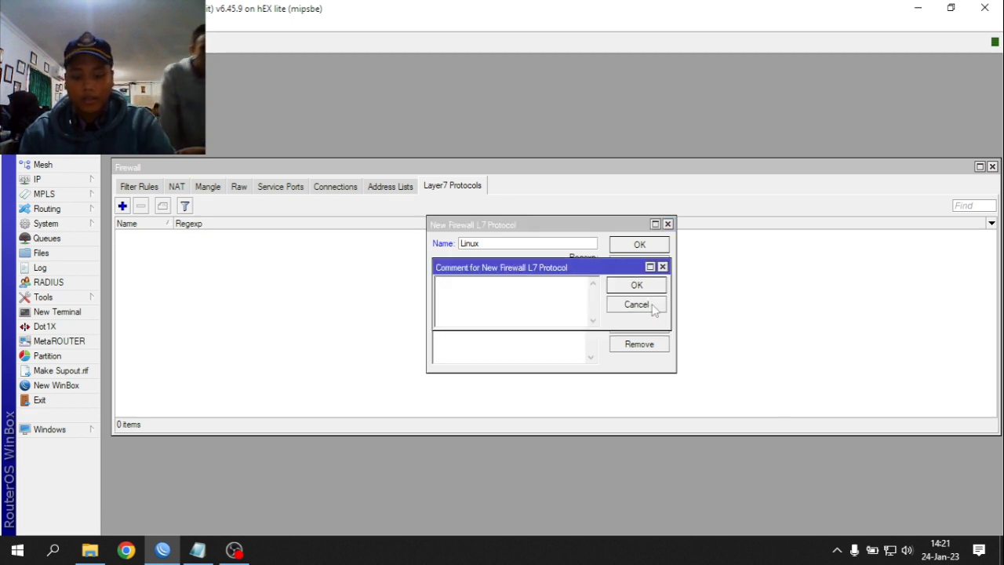
pyautogui.write('block linux')
pyautogui.click(655, 308)
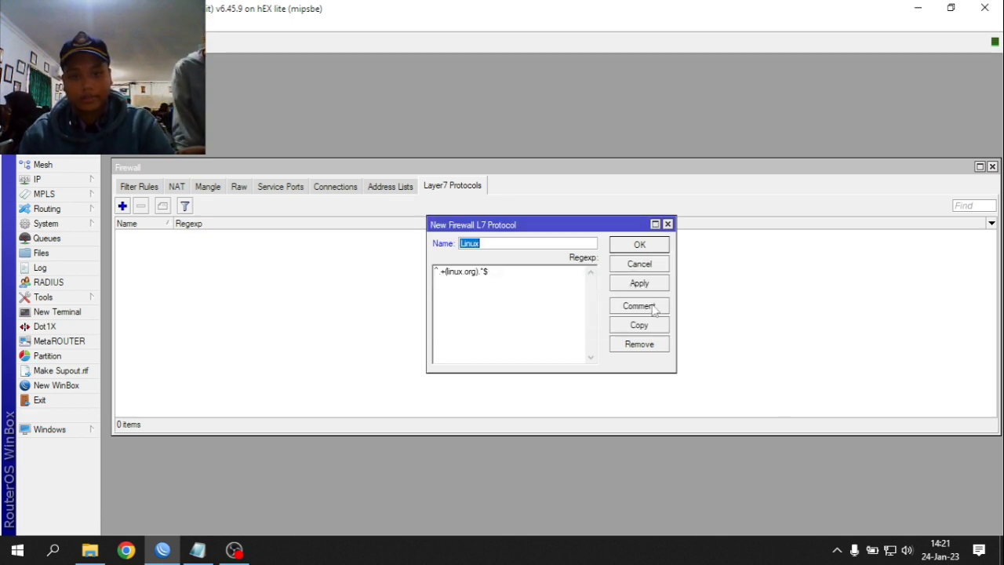
pyautogui.click(640, 284)
pyautogui.click(639, 244)
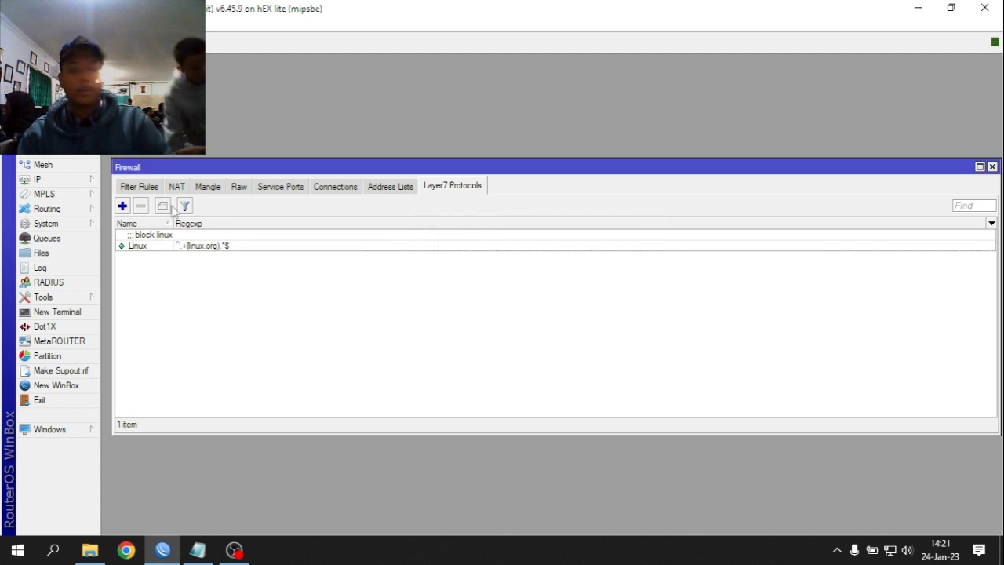
pyautogui.click(177, 188)
pyautogui.click(142, 189)
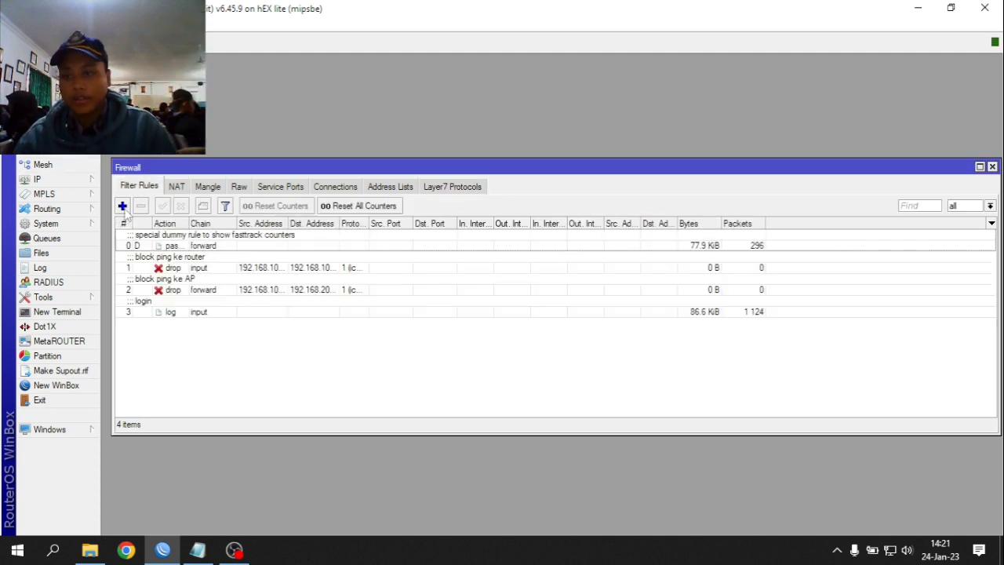
# - Add a new forward-chain filter rule matching the Linux Layer7 protocol
pyautogui.click(123, 206)
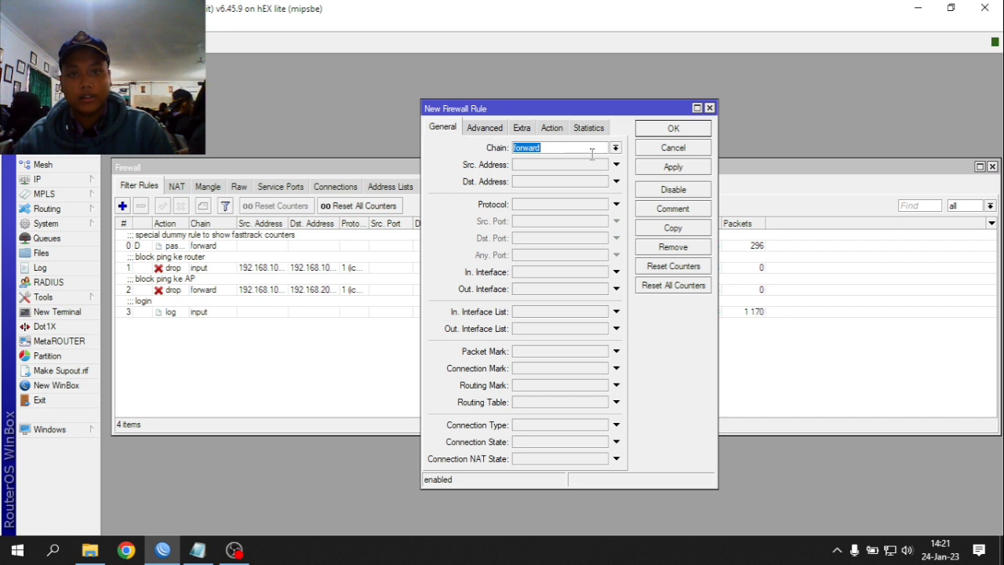
pyautogui.click(616, 147)
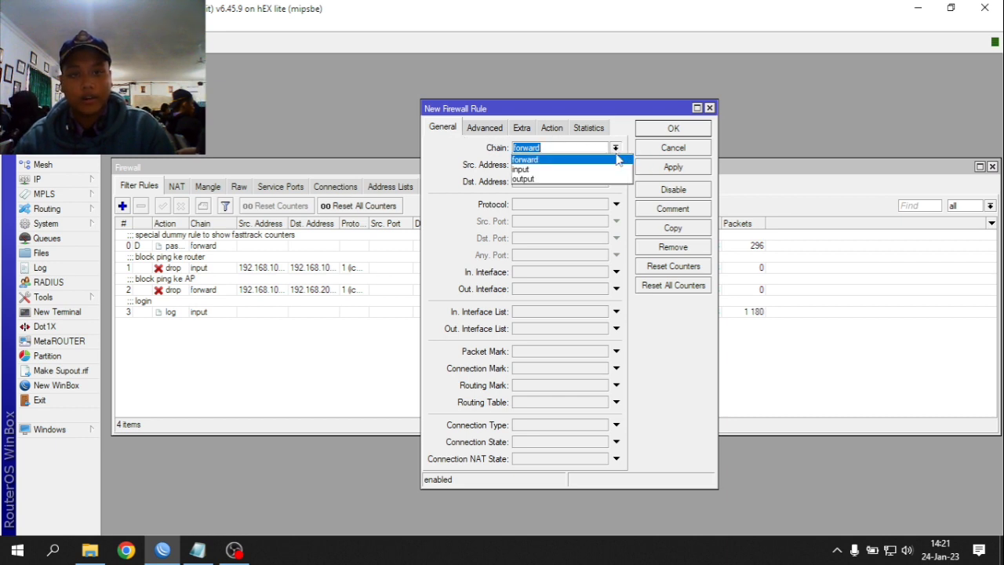
pyautogui.click(616, 149)
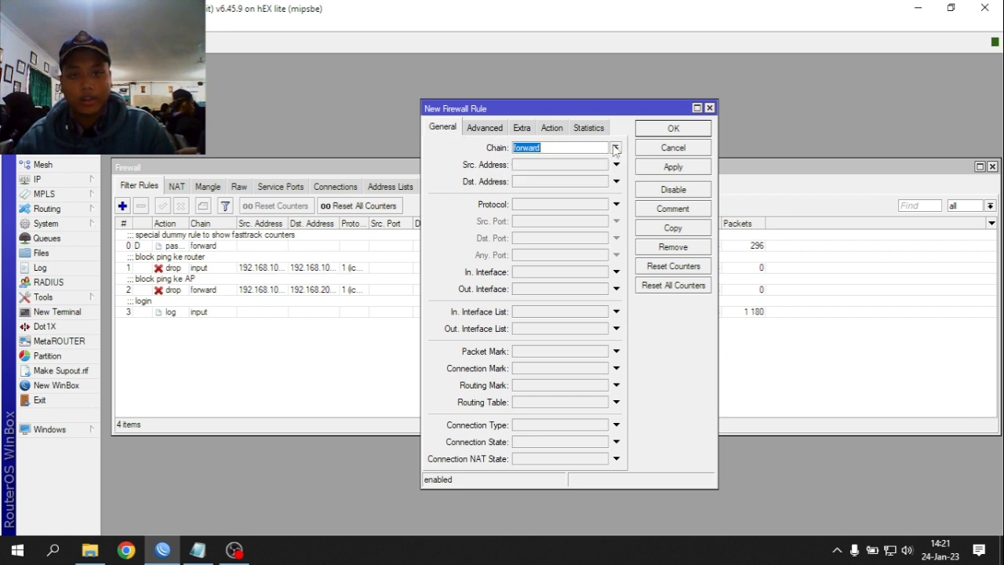
pyautogui.click(488, 130)
pyautogui.click(524, 129)
pyautogui.click(483, 129)
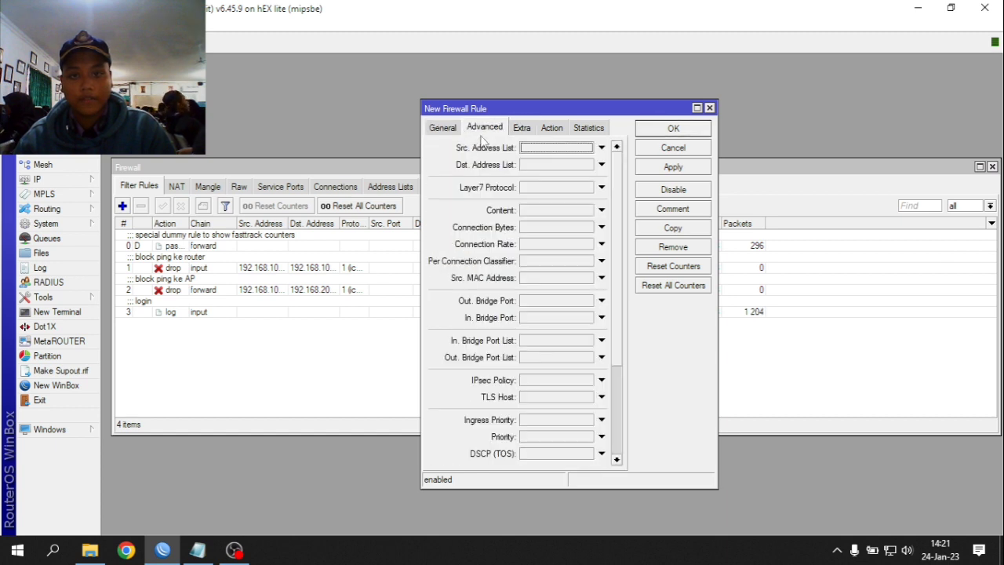
pyautogui.click(536, 191)
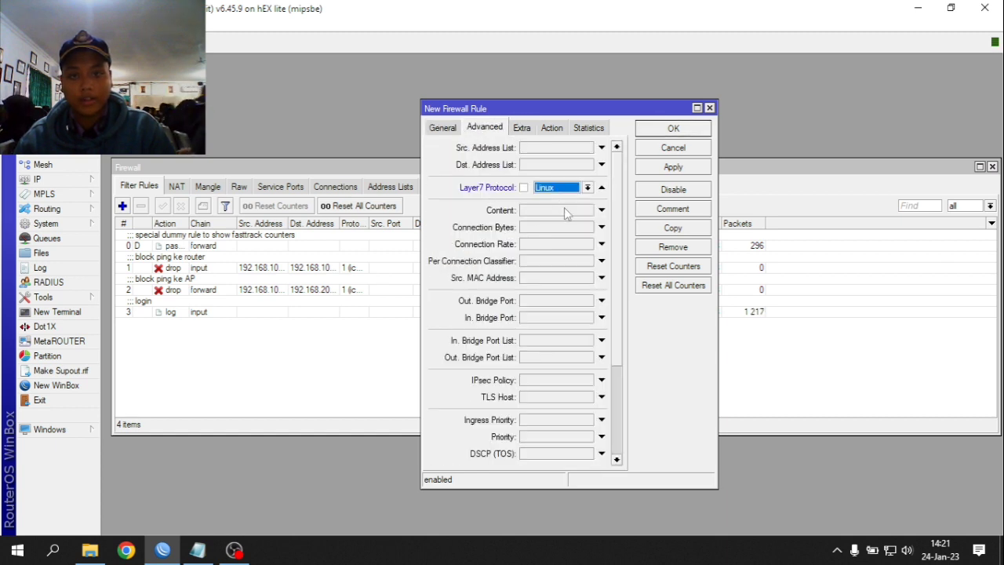
# - Set the rule's action to drop and start a 'bloc' comment
pyautogui.click(544, 129)
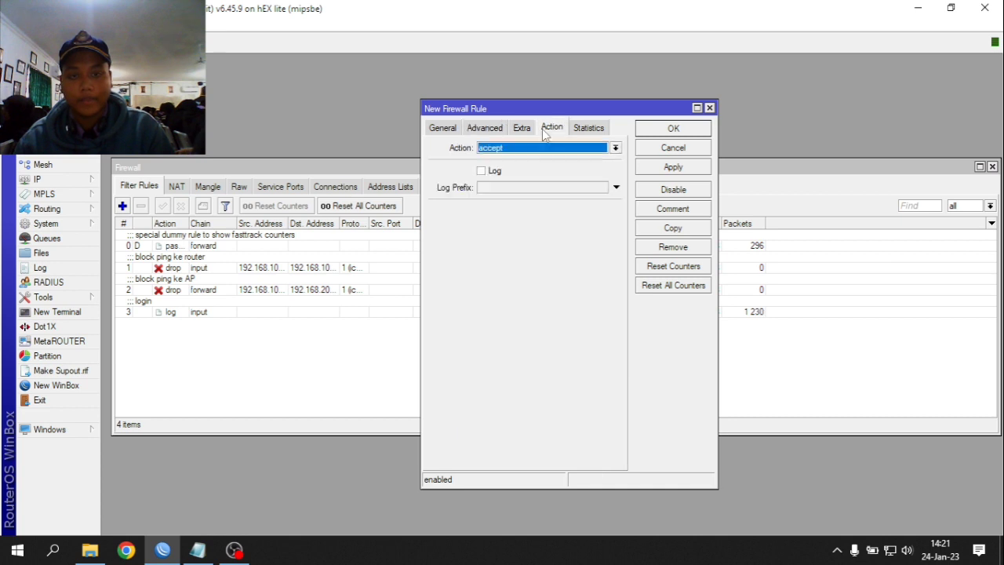
pyautogui.click(499, 149)
pyautogui.click(490, 188)
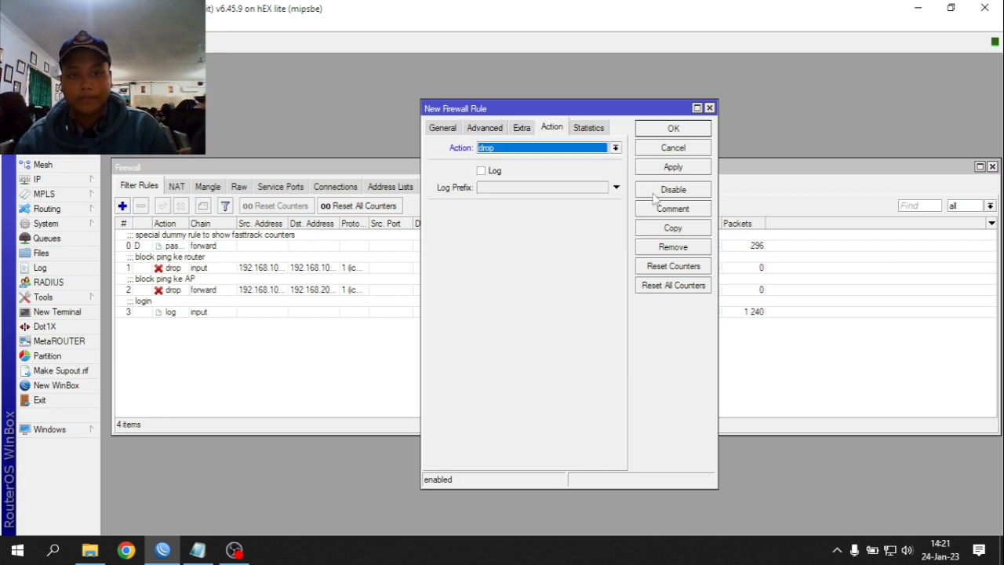
pyautogui.click(665, 209)
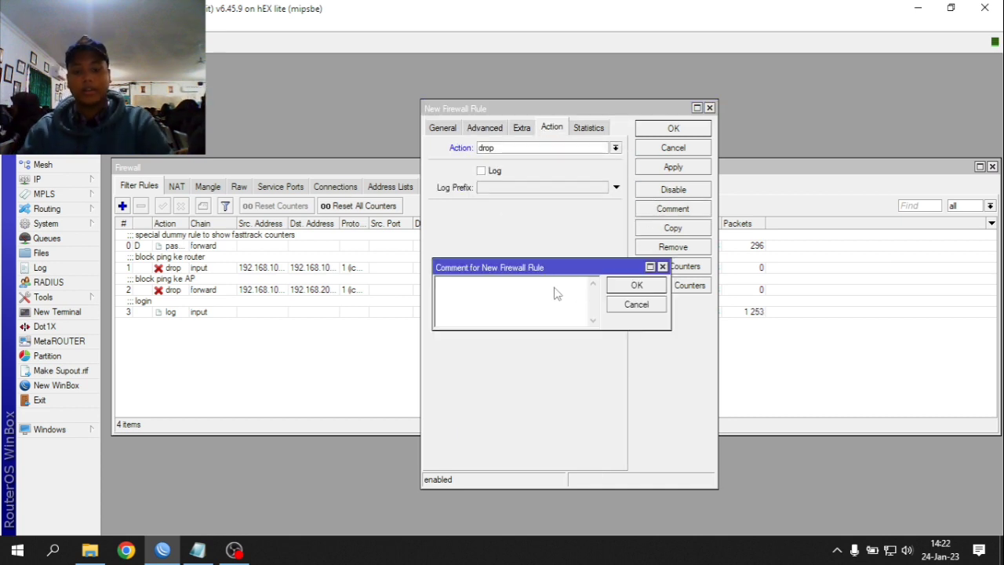
pyautogui.write('block linux')
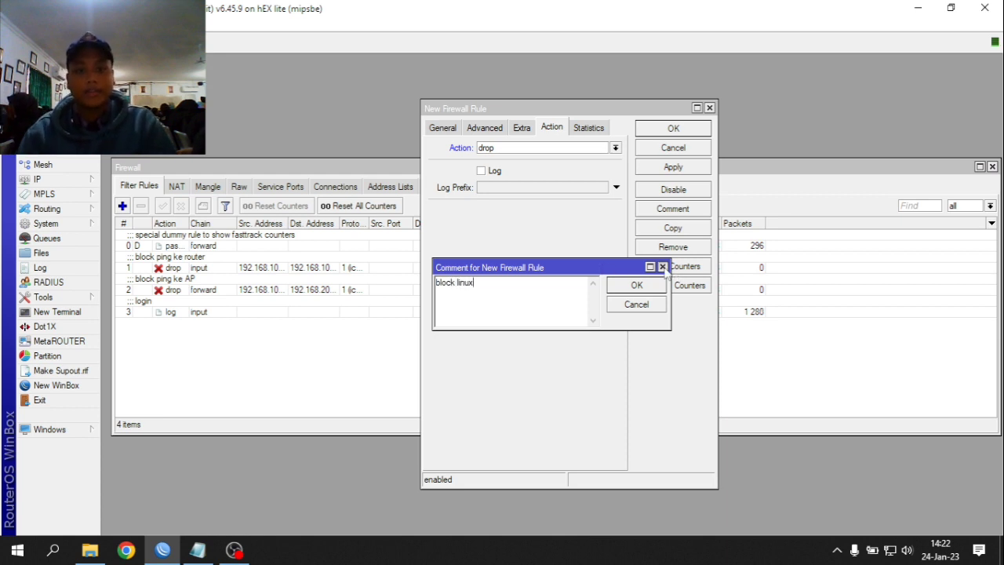
pyautogui.click(662, 267)
# - Match TCP destination port 443, comment the rule 'block linux', and apply and close it
pyautogui.click(439, 128)
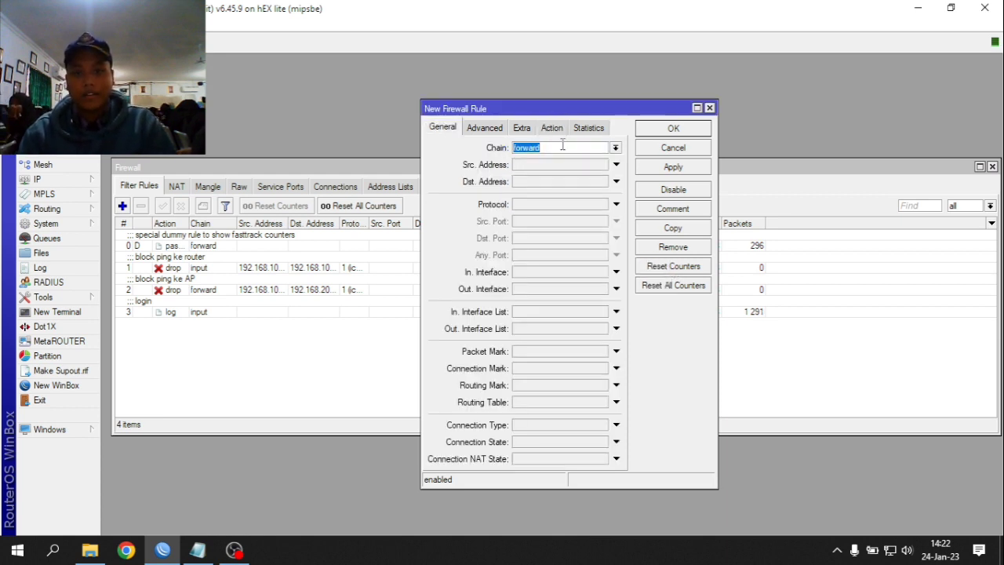
pyautogui.click(524, 205)
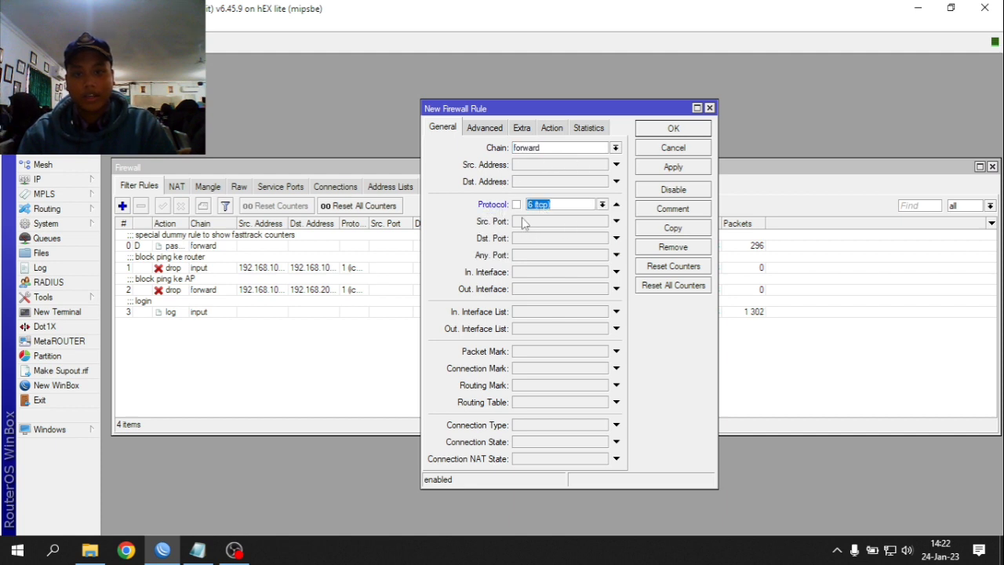
pyautogui.click(549, 239)
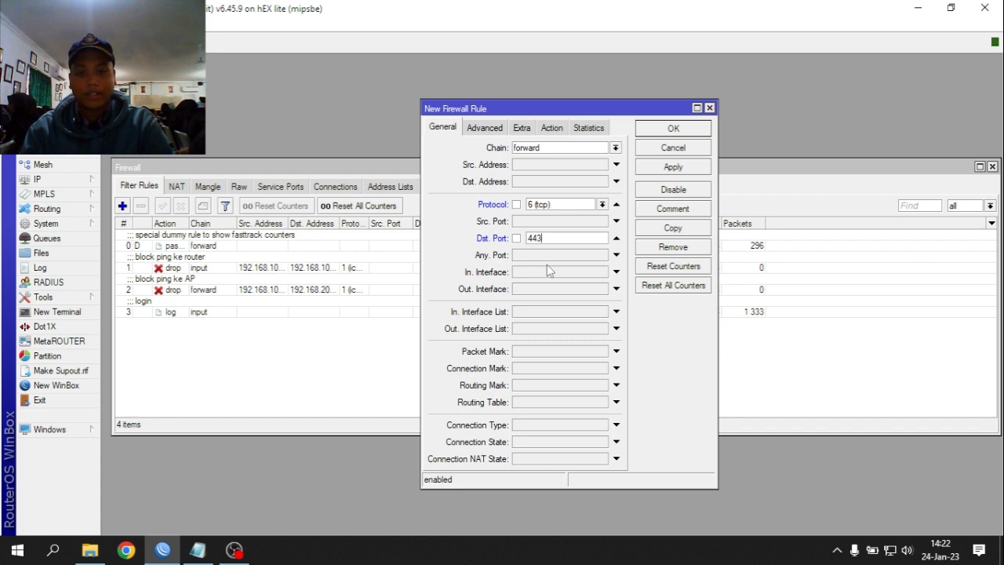
pyautogui.click(552, 128)
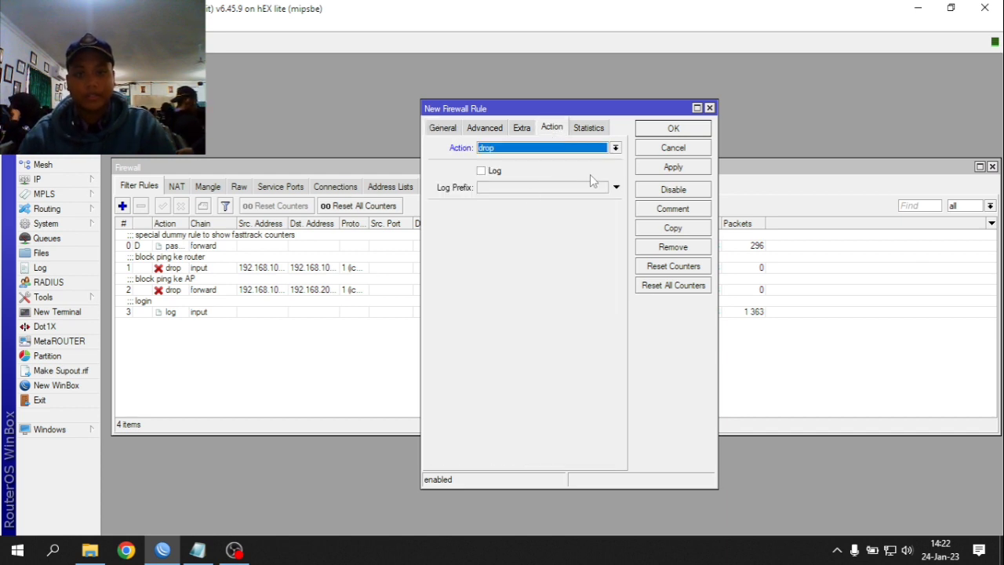
pyautogui.click(689, 209)
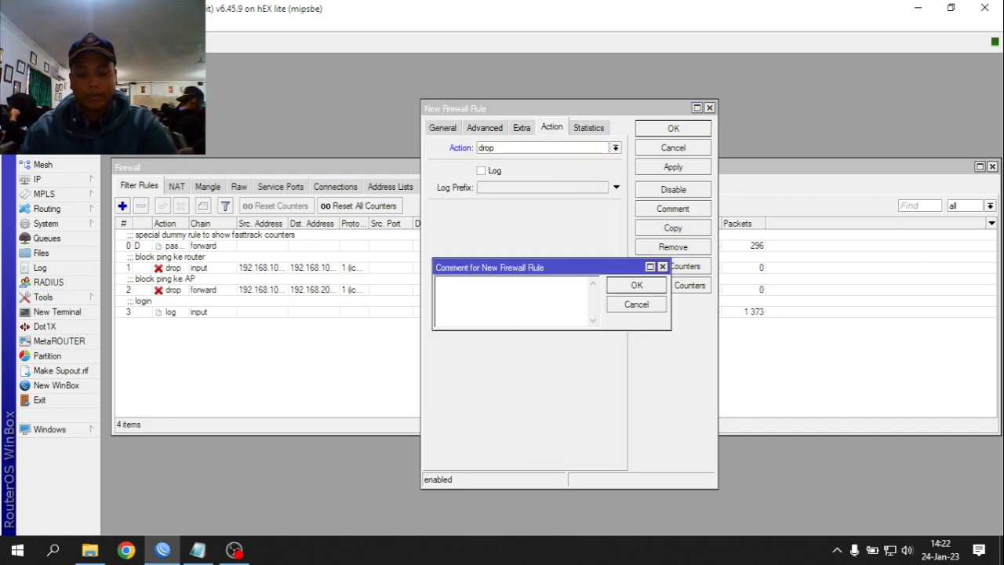
pyautogui.write('block linux')
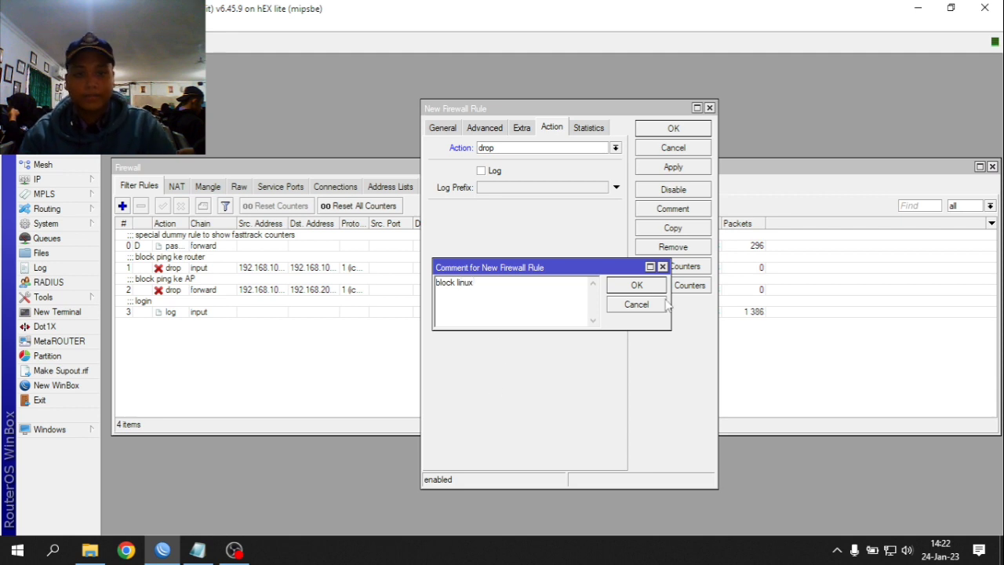
pyautogui.click(648, 290)
pyautogui.click(676, 168)
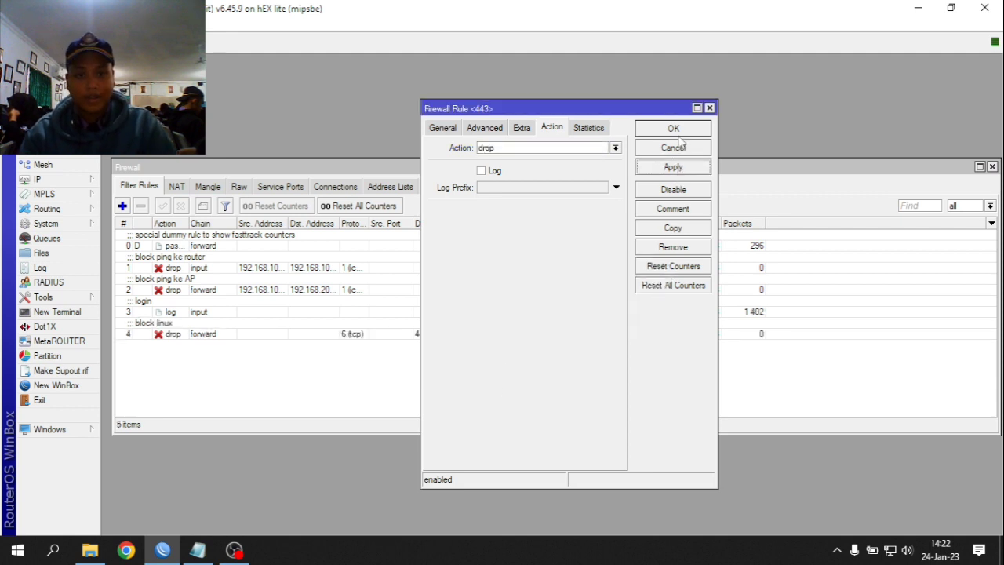
pyautogui.click(676, 129)
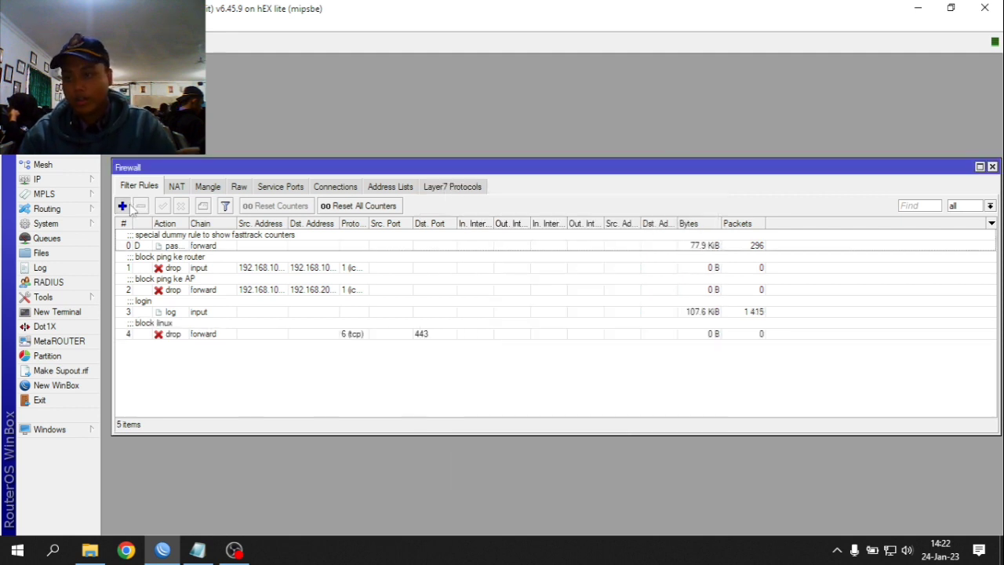
# - Add another filter rule matching TCP destination port 80 with packet content .mp3
pyautogui.click(122, 205)
pyautogui.click(441, 129)
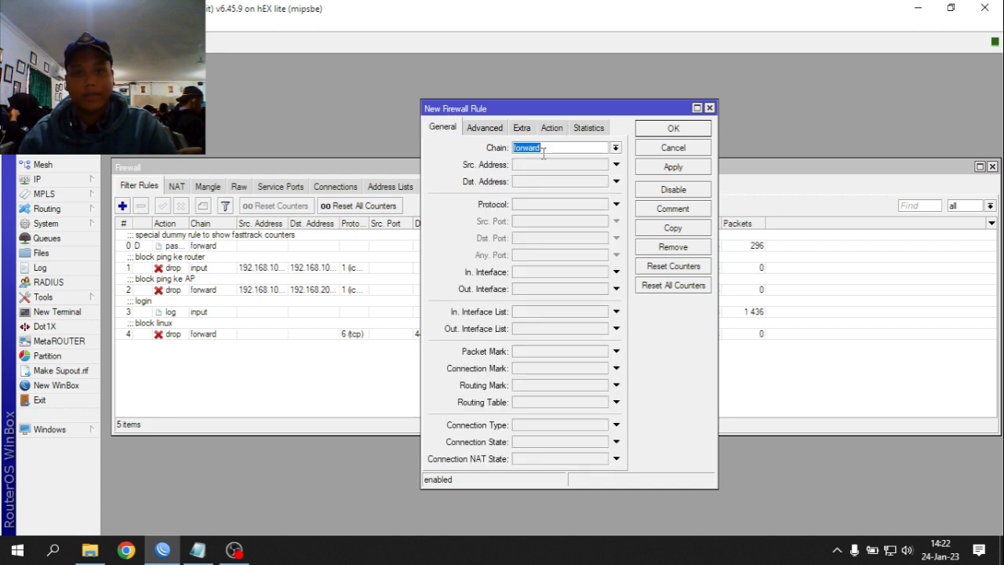
pyautogui.click(615, 204)
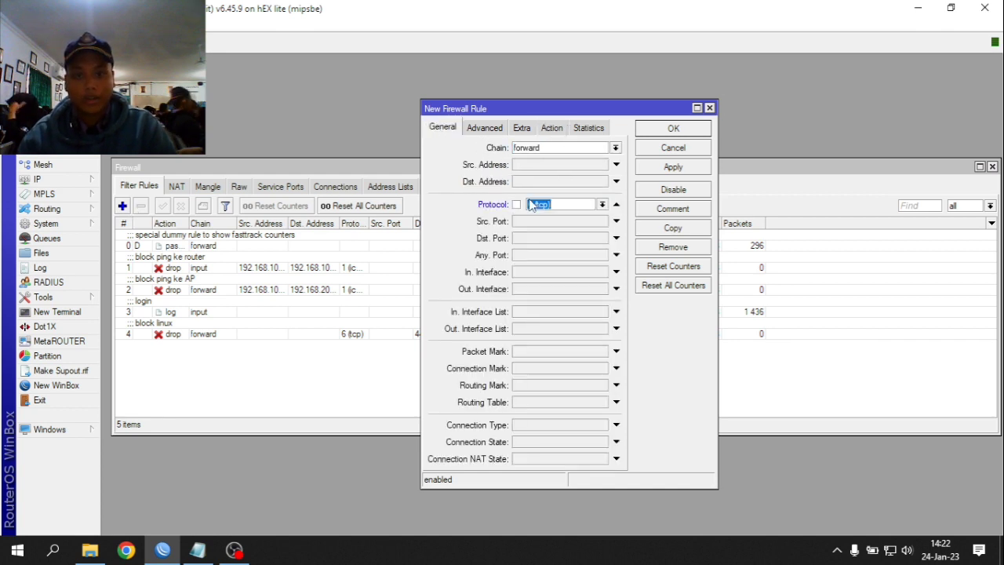
pyautogui.click(535, 239)
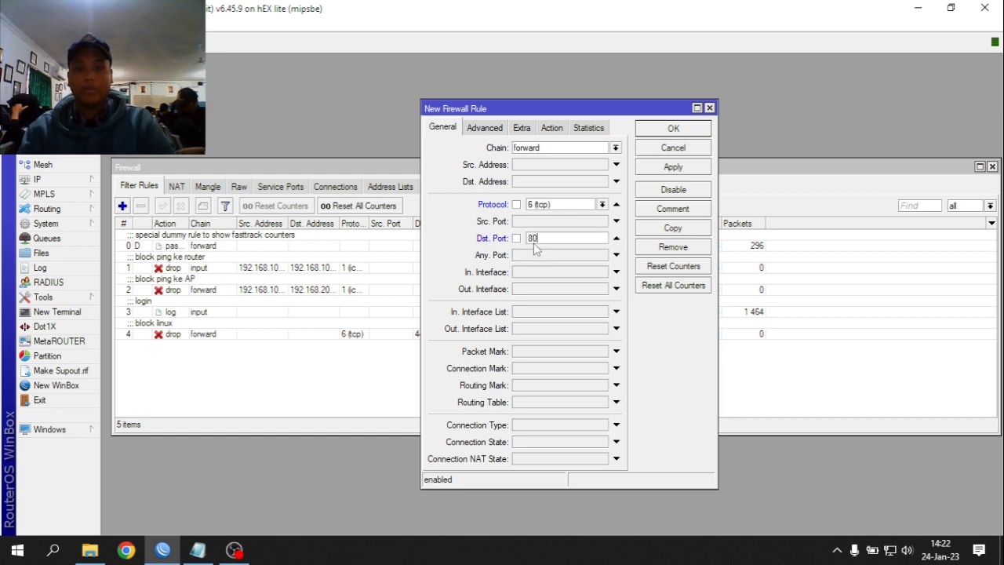
pyautogui.click(500, 129)
pyautogui.click(532, 218)
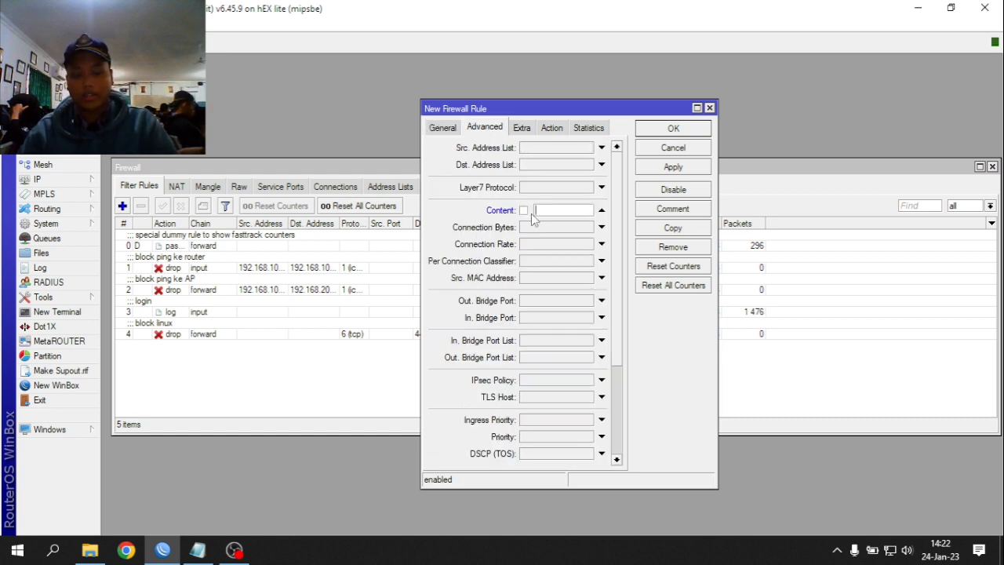
pyautogui.write('mp3')
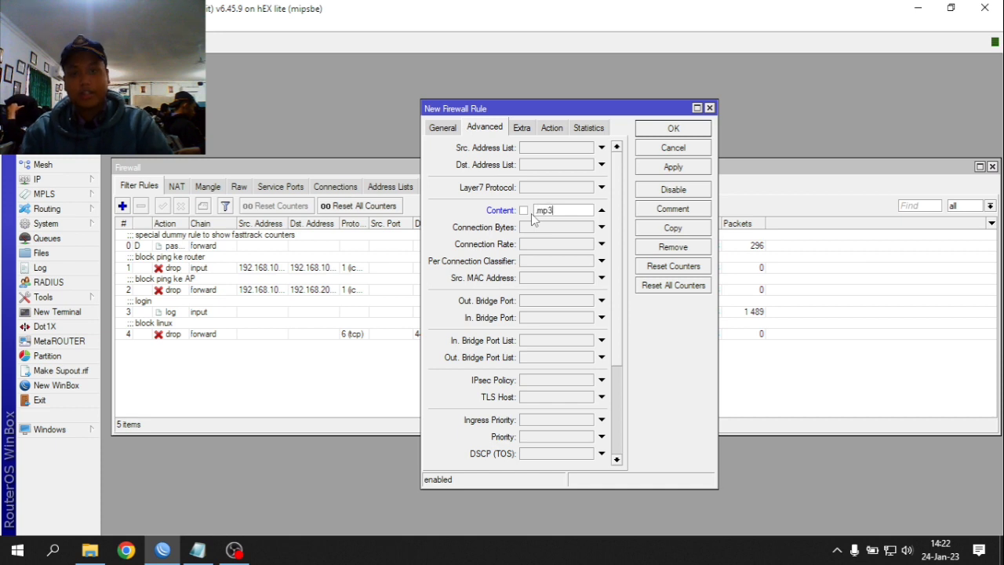
# - Make the rule drop traffic, comment it 'block mp3', and apply and close it
pyautogui.click(559, 131)
pyautogui.click(506, 131)
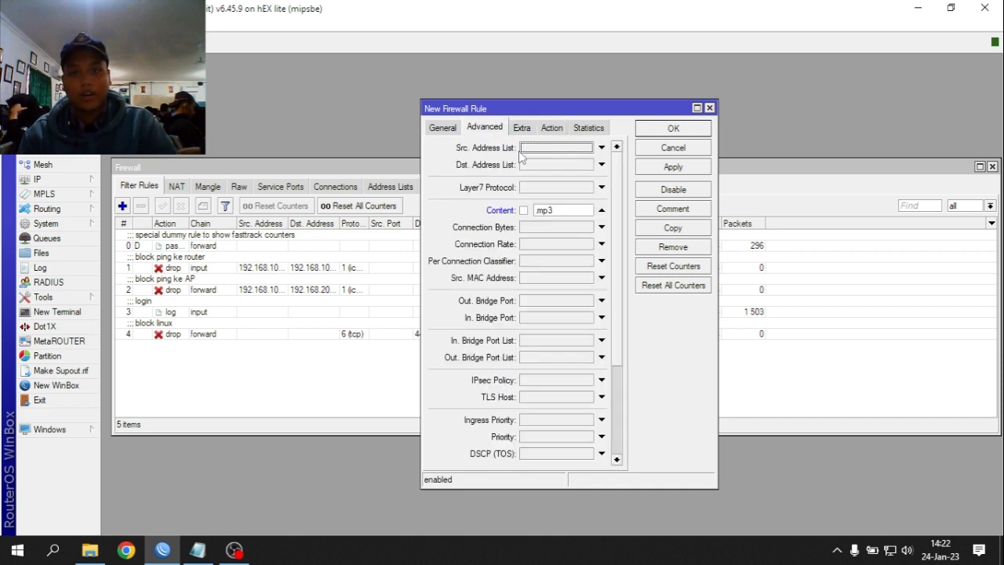
pyautogui.click(561, 131)
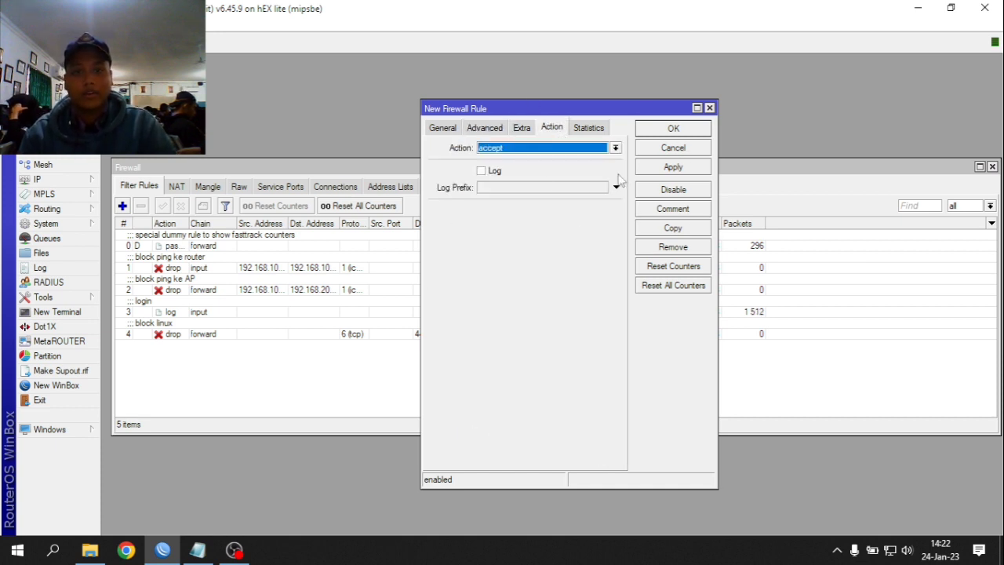
pyautogui.click(577, 147)
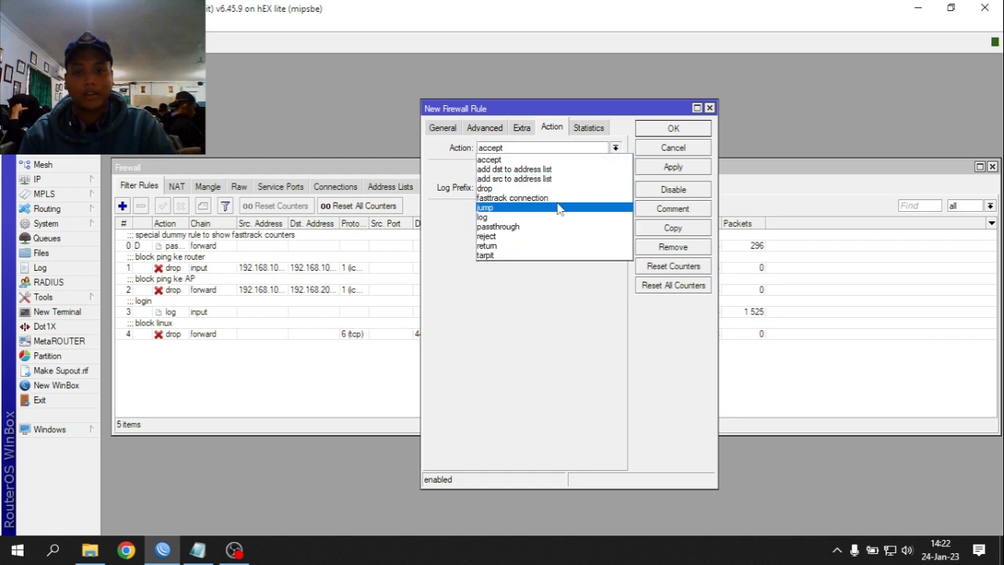
pyautogui.click(513, 189)
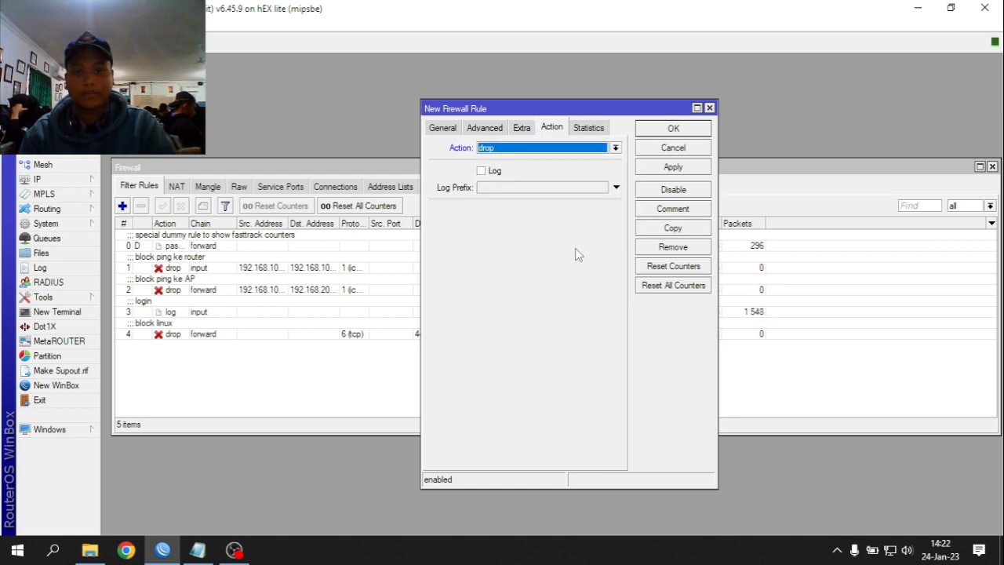
pyautogui.click(667, 208)
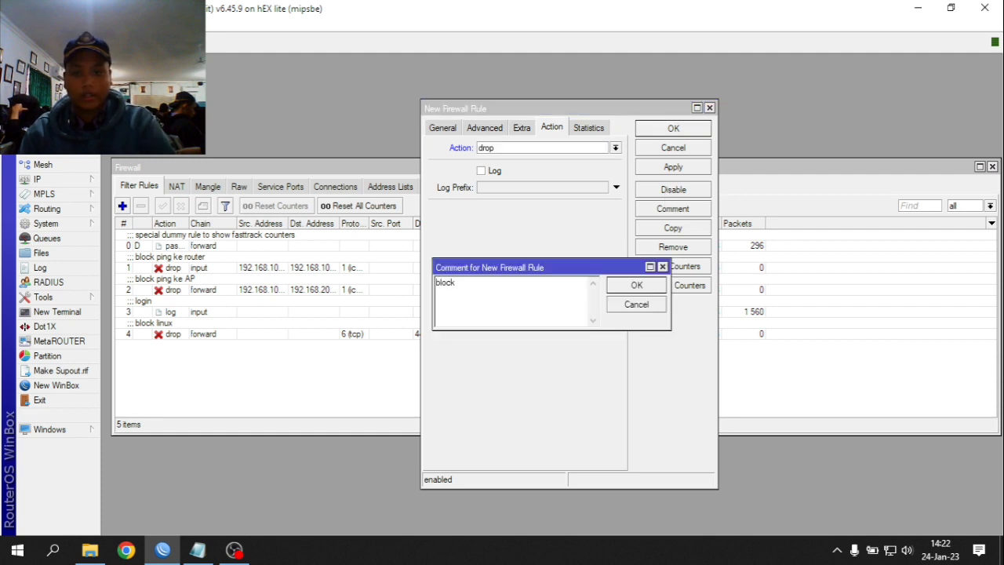
pyautogui.click(642, 288)
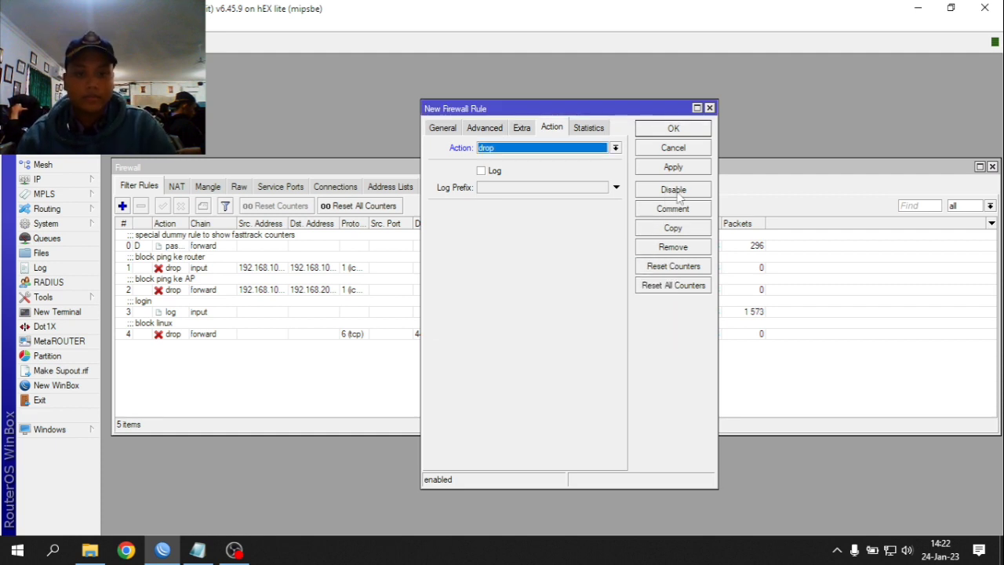
pyautogui.click(675, 167)
pyautogui.click(676, 130)
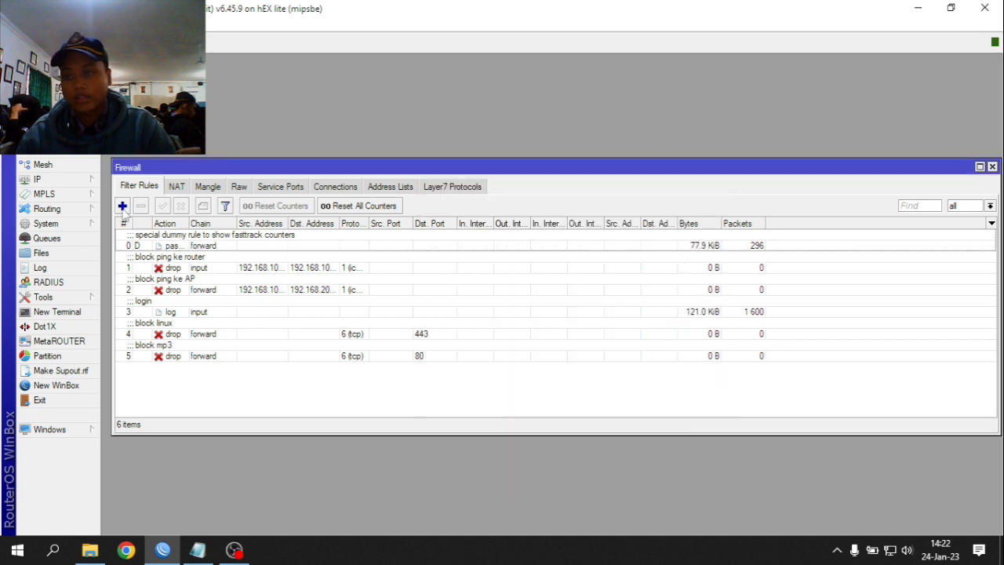
# - Add a filter rule matching TCP destination port 80 with packet content .mkv
pyautogui.click(122, 206)
pyautogui.click(451, 131)
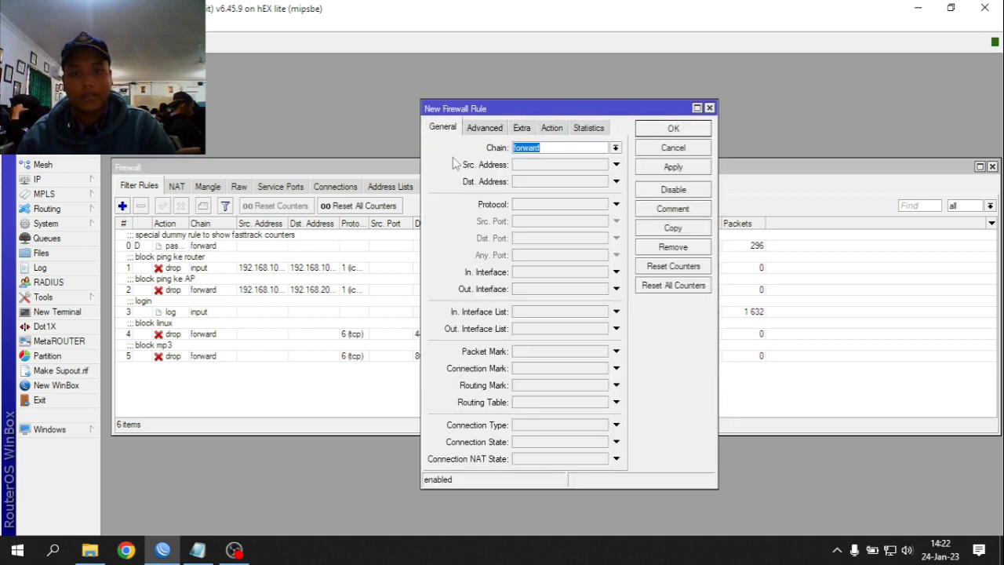
pyautogui.click(522, 214)
pyautogui.click(522, 242)
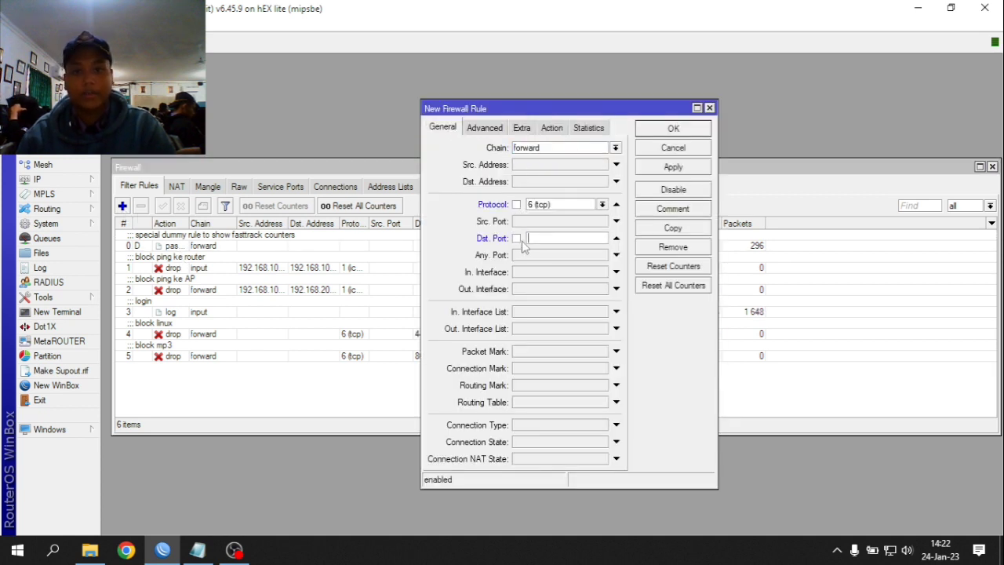
pyautogui.write('80')
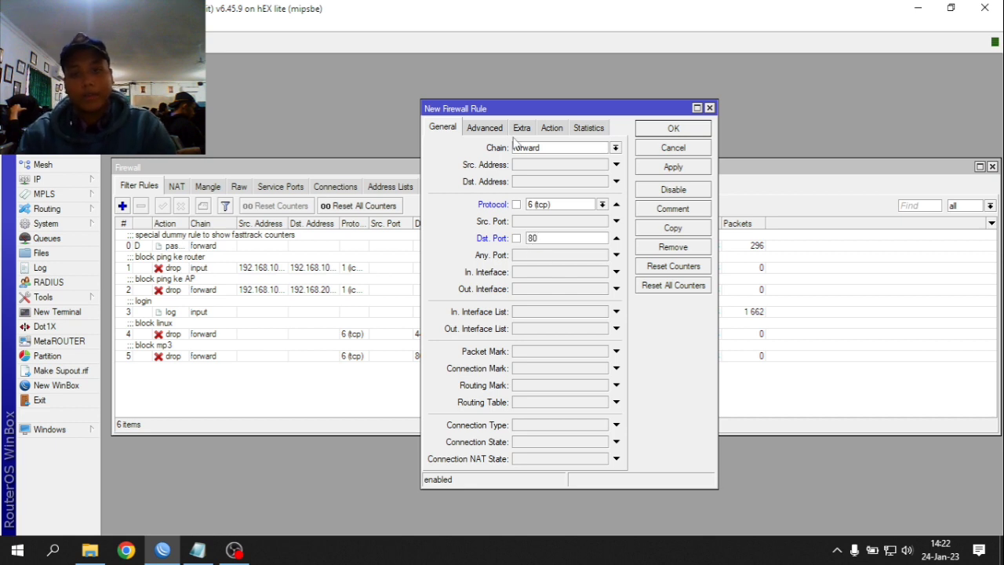
pyautogui.click(515, 132)
pyautogui.click(490, 129)
pyautogui.click(558, 209)
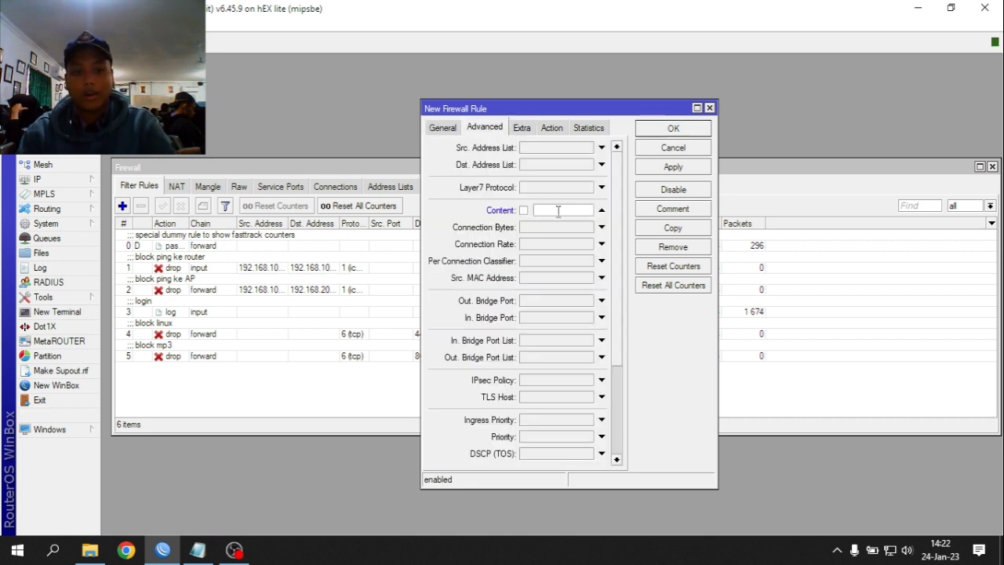
pyautogui.write('.km')
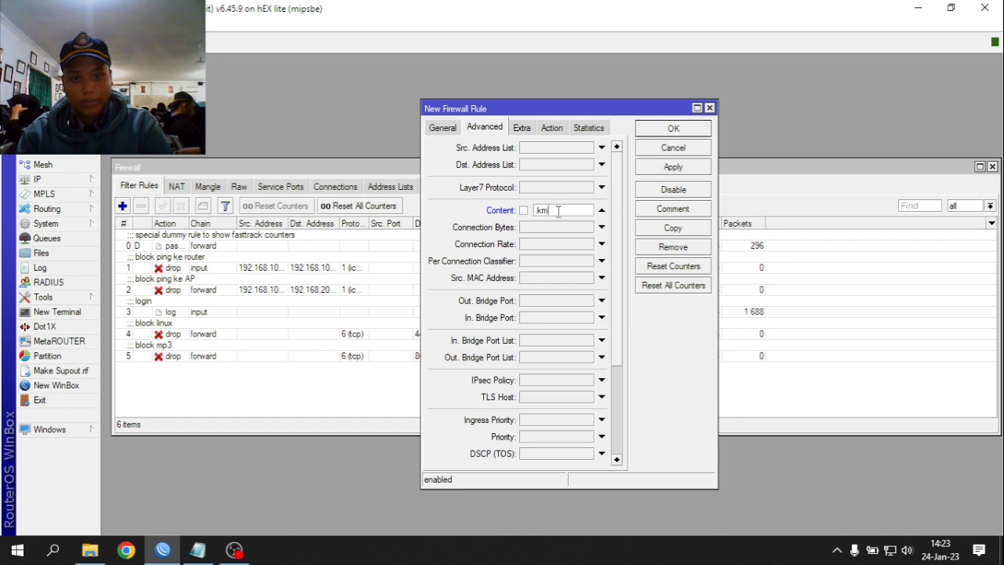
pyautogui.write('kv')
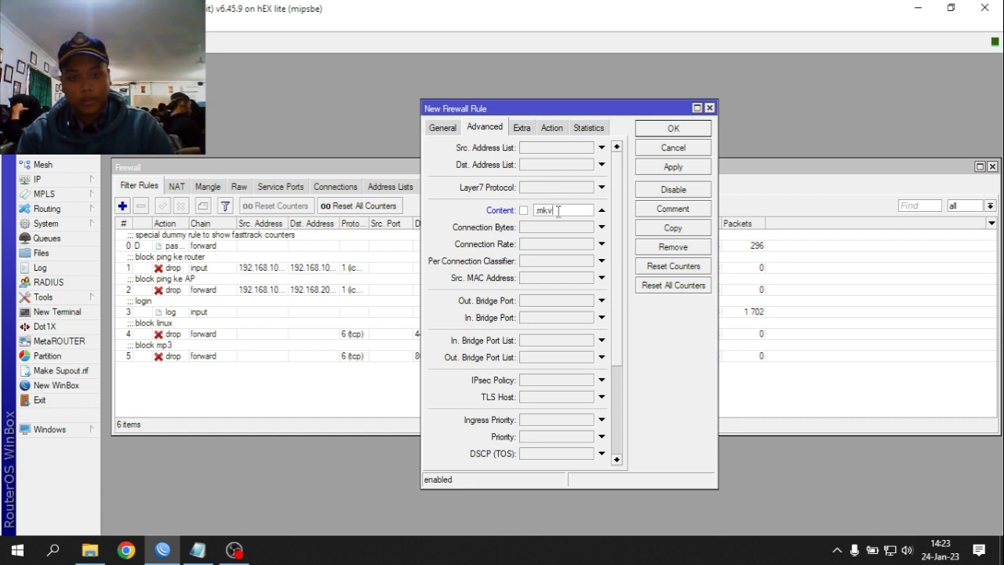
# - Set the rule's action to drop and review its protocol, port and content matches
pyautogui.click(554, 128)
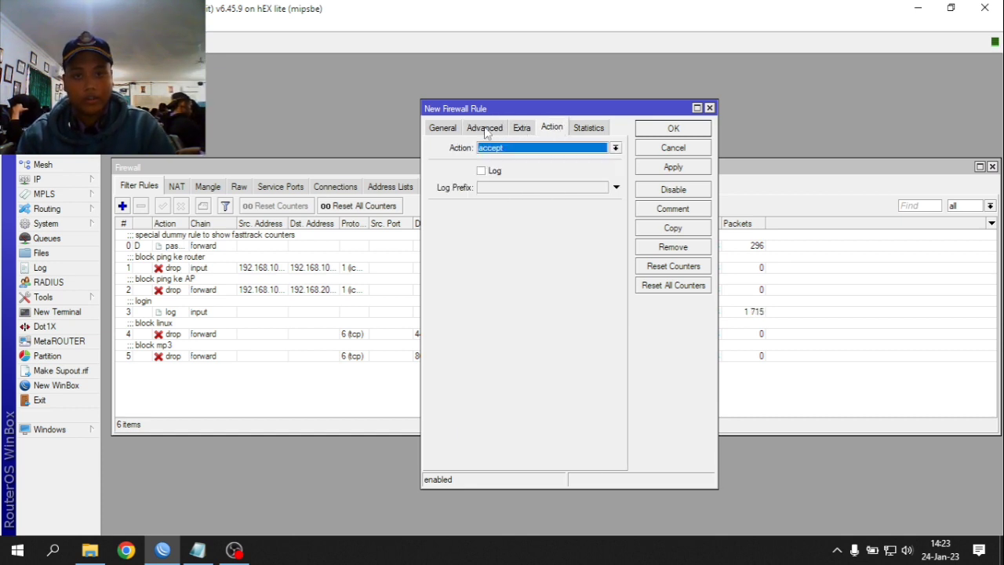
pyautogui.click(487, 129)
pyautogui.click(553, 128)
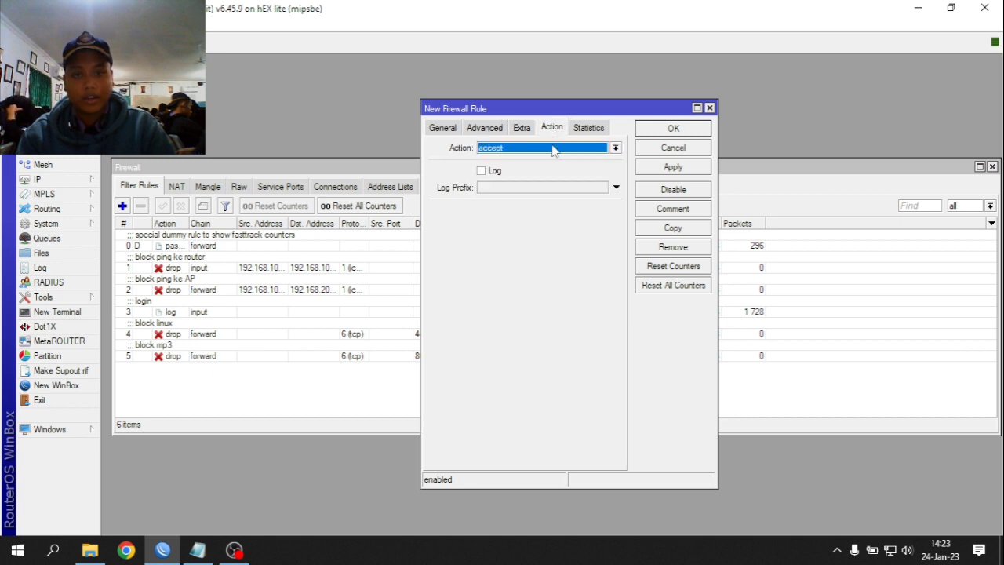
pyautogui.click(542, 149)
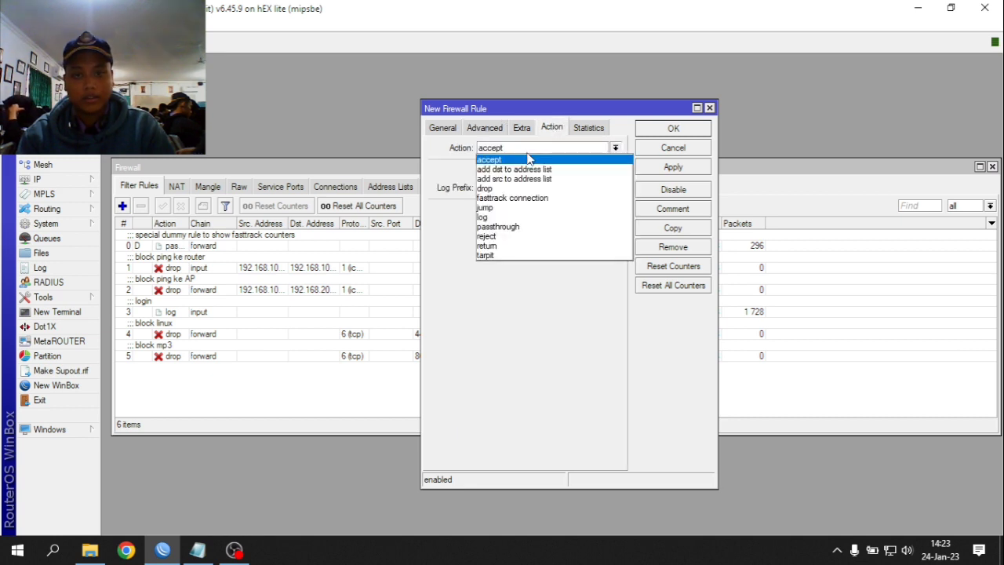
pyautogui.click(484, 128)
pyautogui.click(443, 128)
pyautogui.click(485, 128)
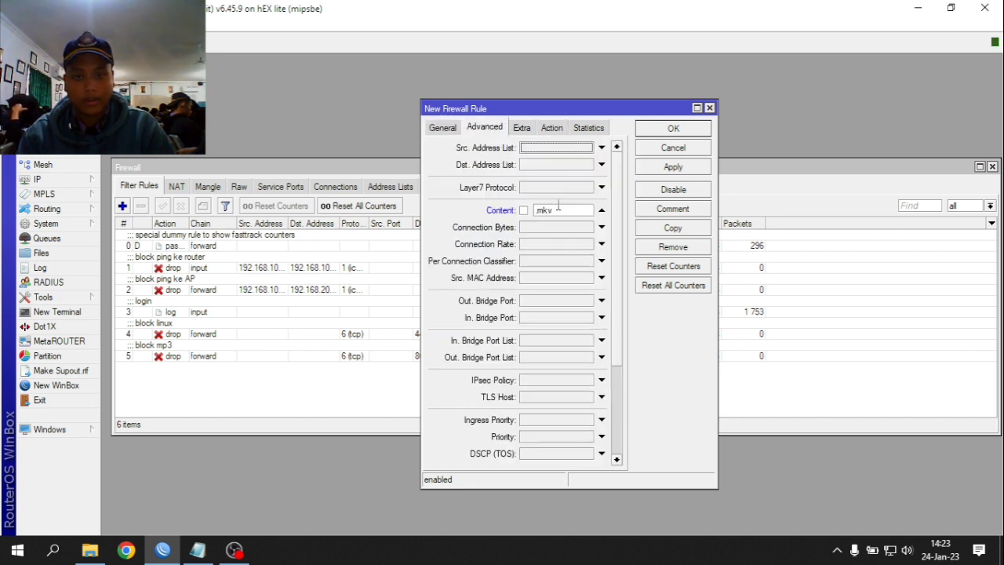
pyautogui.click(554, 129)
# - Comment the rule 'block mkv', then apply and close it
pyautogui.click(663, 210)
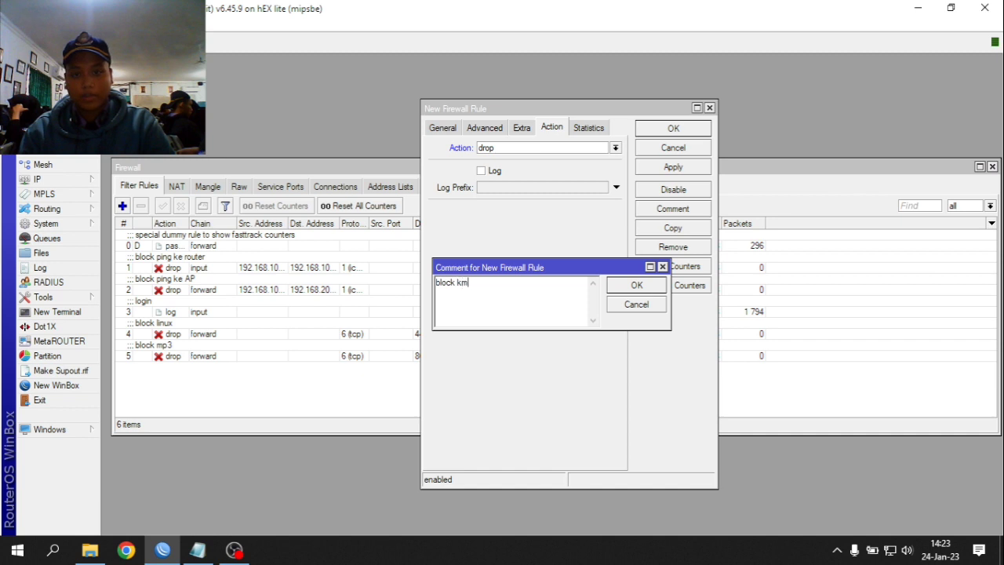
pyautogui.write('block mkv')
pyautogui.click(637, 285)
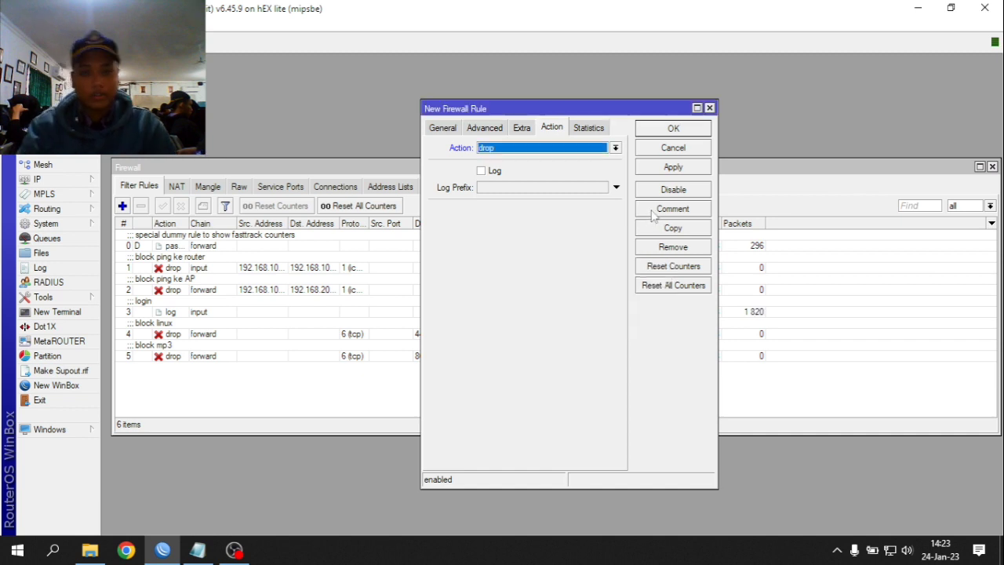
pyautogui.click(679, 166)
pyautogui.click(673, 128)
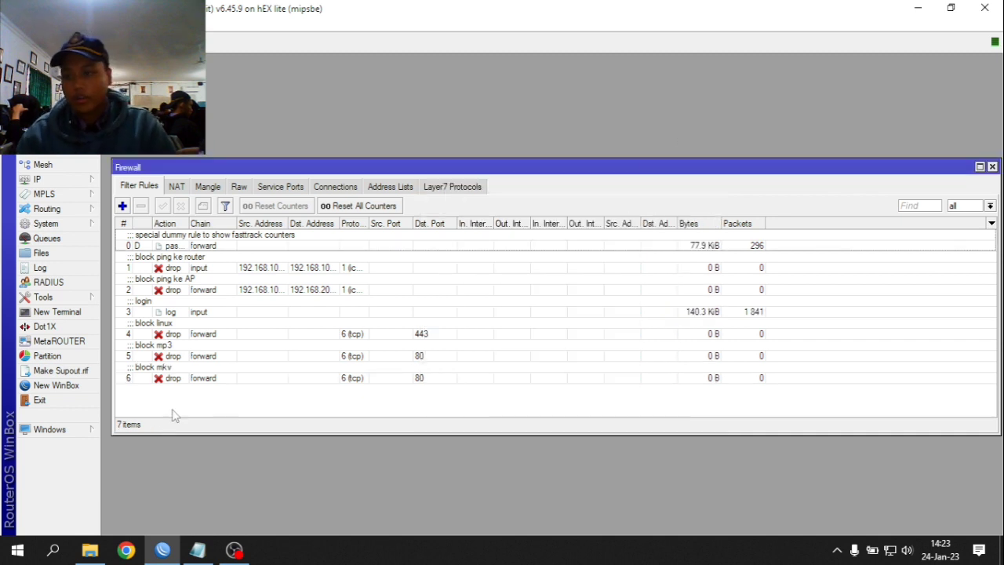
# - Start the Hotspot Setup wizard and choose ether3 as the hotspot interface
pyautogui.click(63, 180)
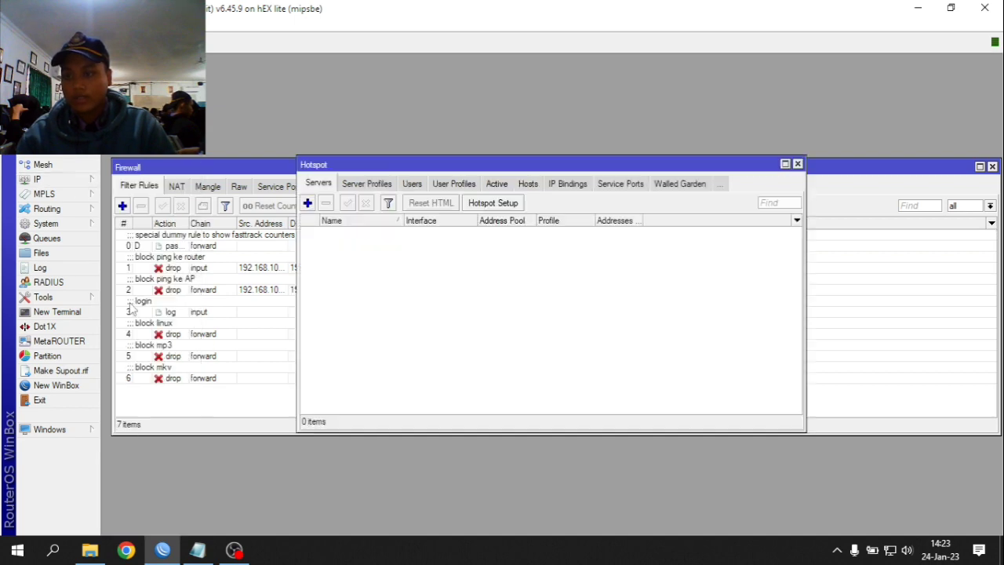
pyautogui.click(132, 306)
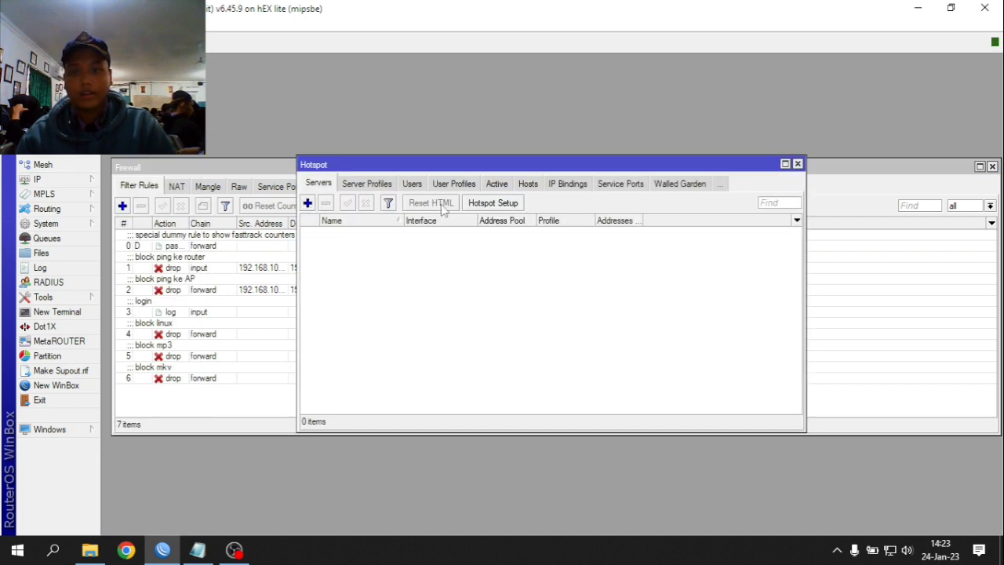
pyautogui.click(468, 205)
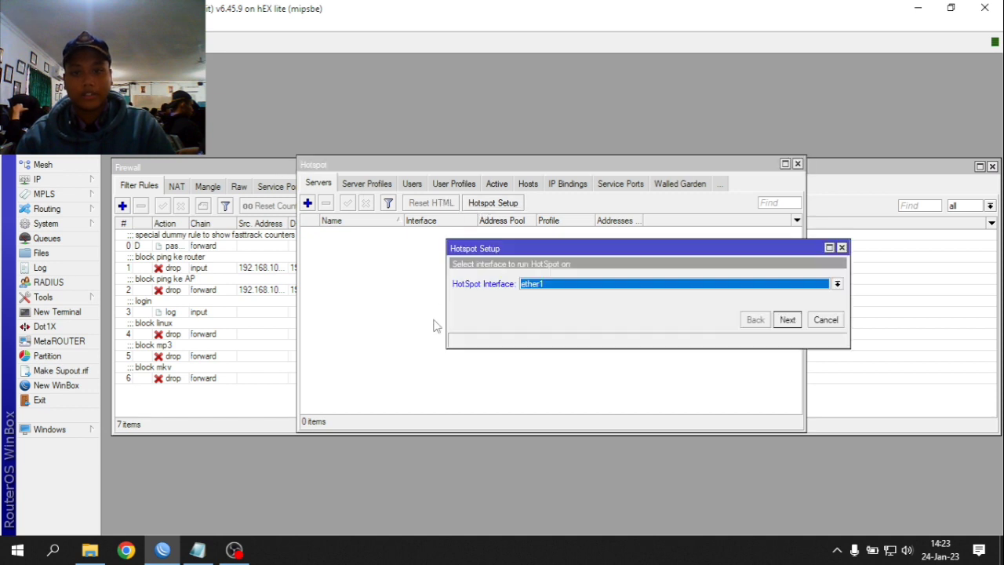
pyautogui.click(532, 287)
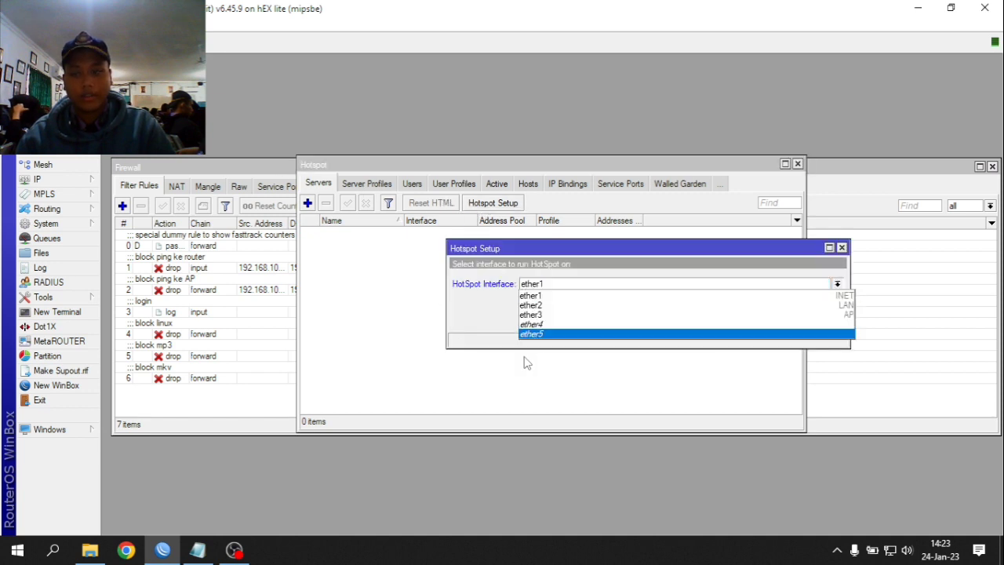
pyautogui.click(585, 315)
pyautogui.click(789, 321)
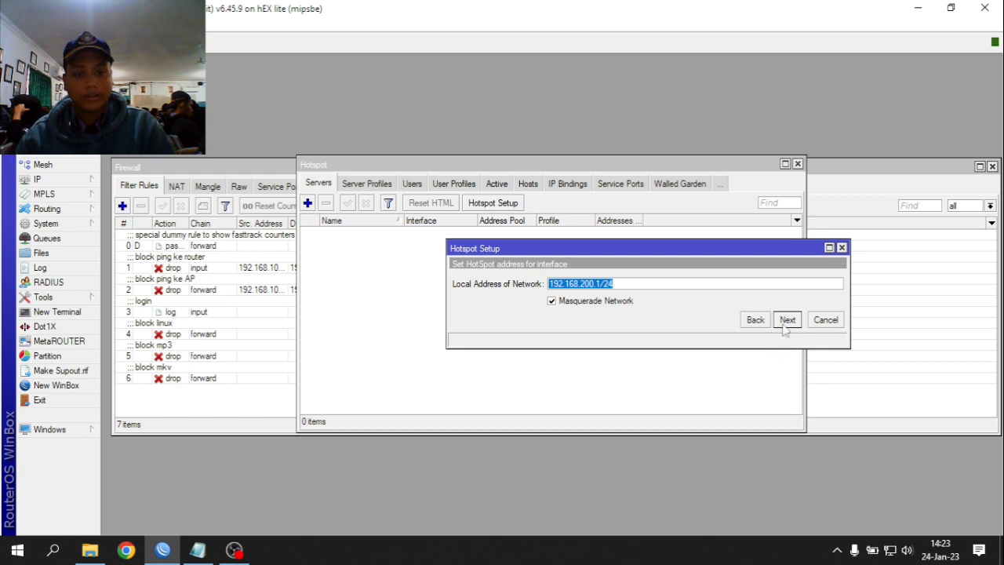
# - Accept the 192.168.200.1/24 address, pool, no certificate, 0.0.0.0 SMTP, DNS and DNS name defaults
pyautogui.click(784, 326)
pyautogui.click(787, 321)
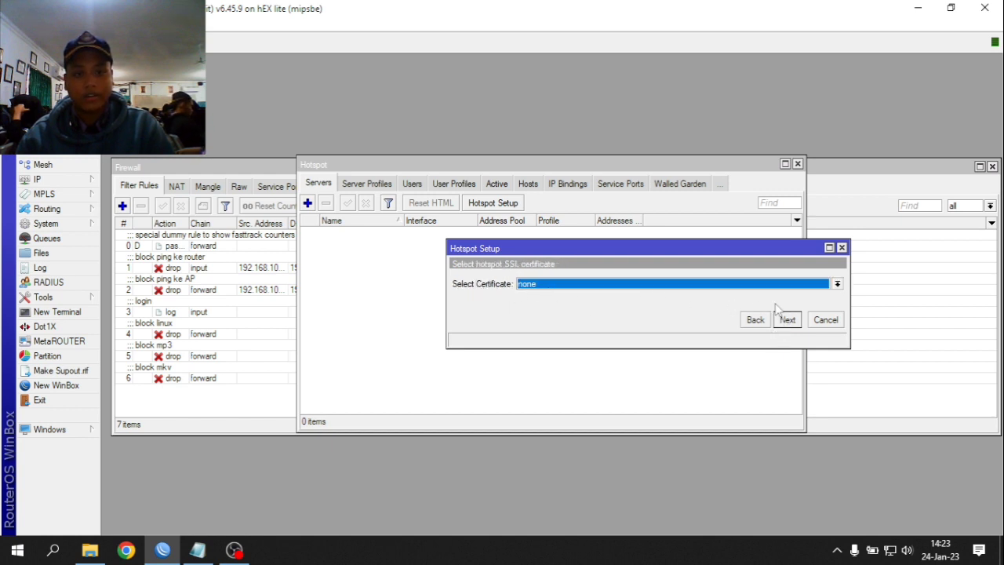
pyautogui.click(778, 317)
pyautogui.click(785, 319)
pyautogui.click(787, 321)
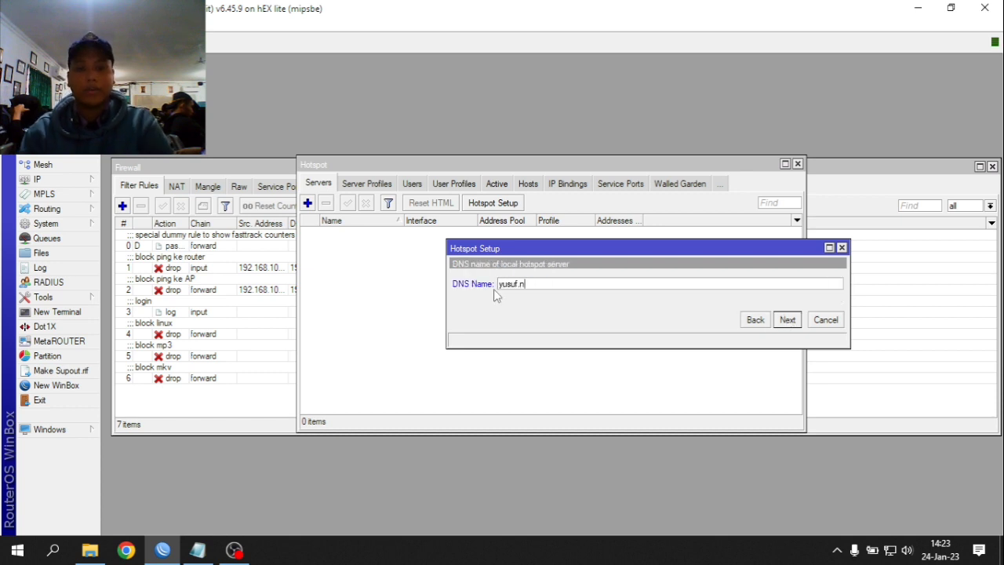
pyautogui.click(788, 321)
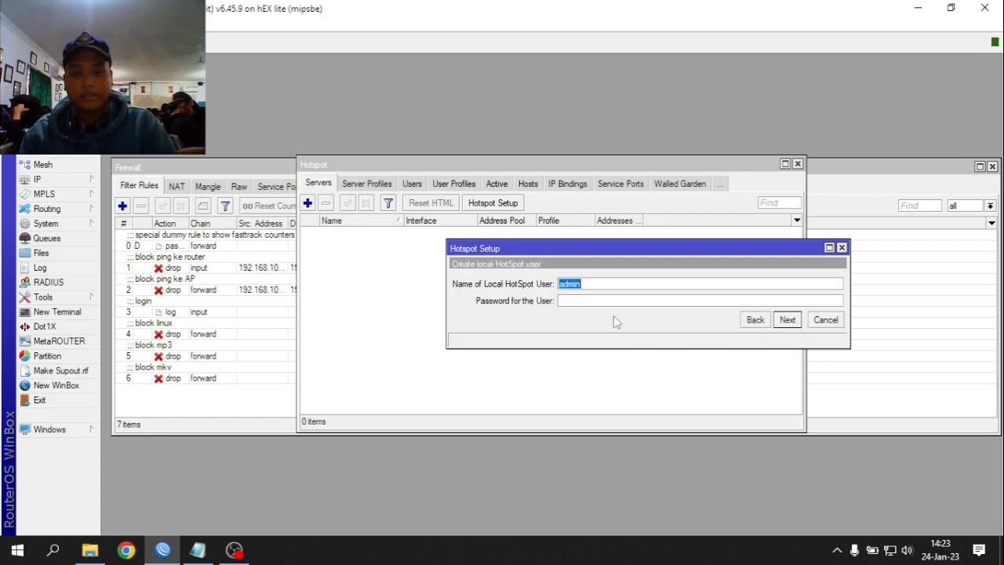
pyautogui.click(787, 320)
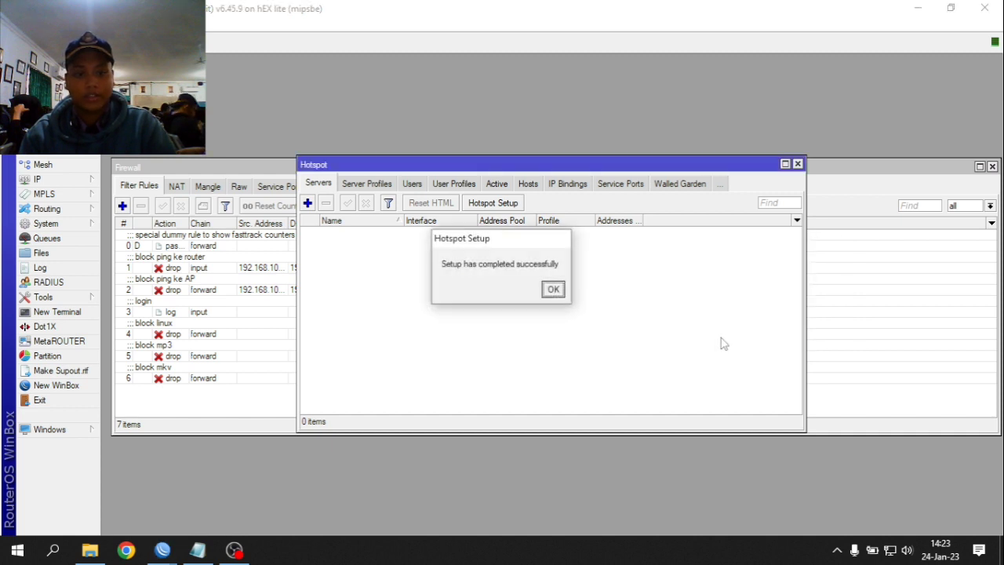
pyautogui.click(551, 288)
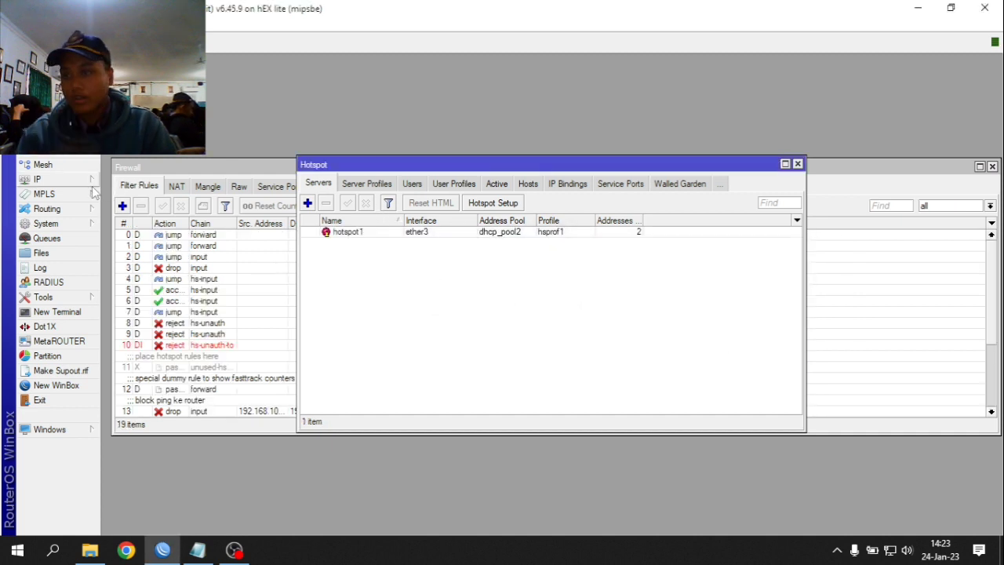
# - Add a new RADIUS entry and copy the router address 172.16.131.77 from IP Addresses
pyautogui.click(73, 280)
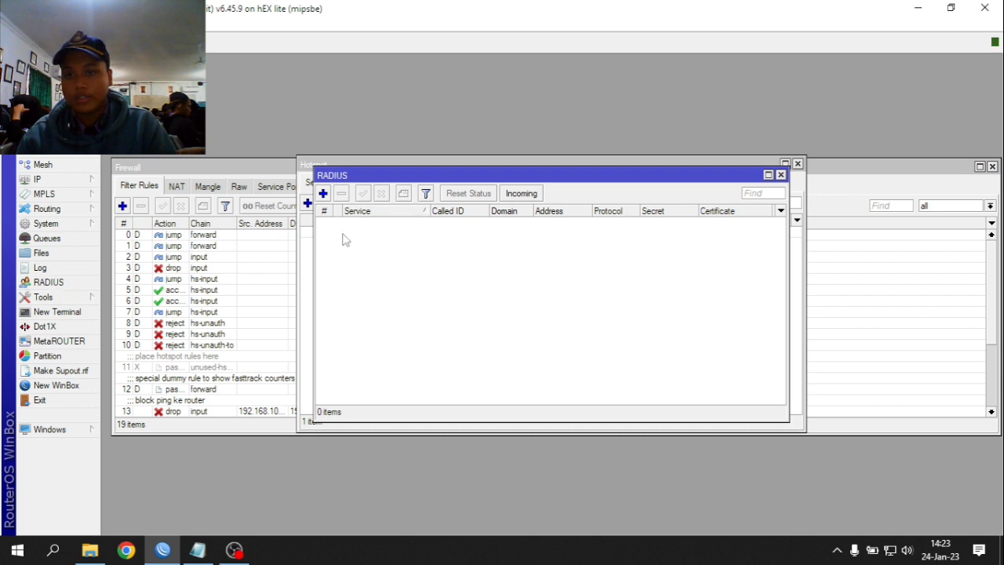
pyautogui.click(322, 193)
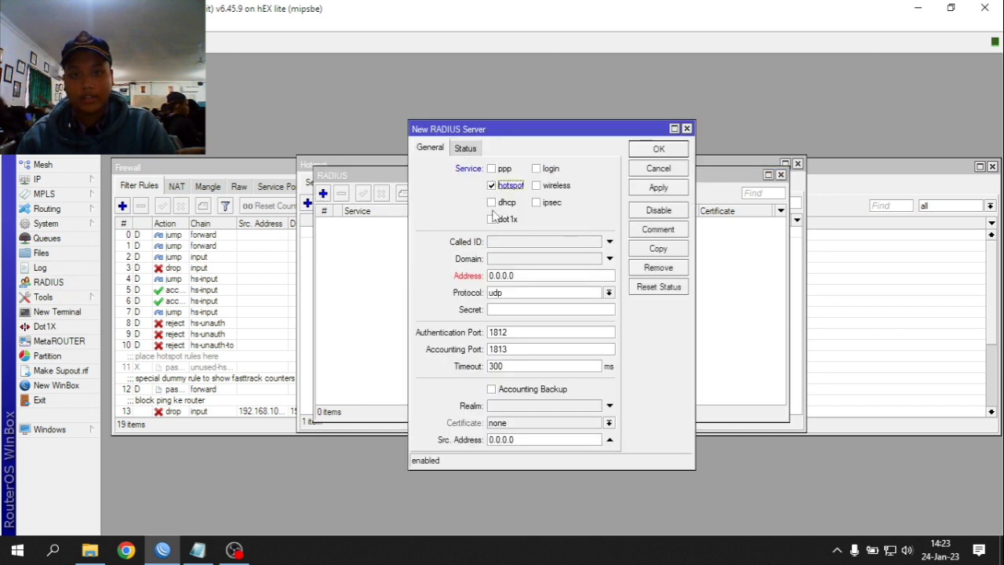
pyautogui.moveTo(539, 277); pyautogui.dragTo(410, 277)
pyautogui.click(76, 182)
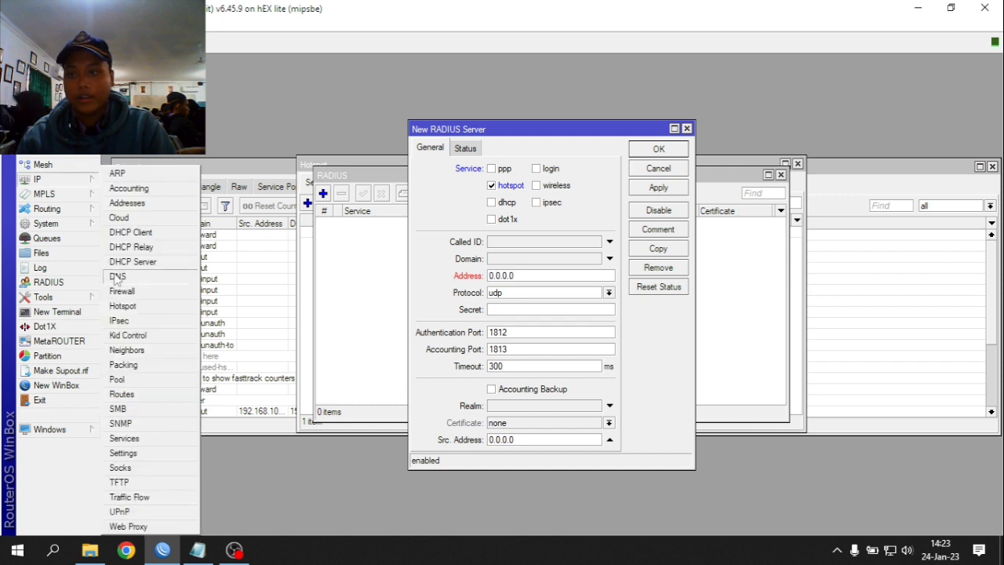
pyautogui.click(155, 202)
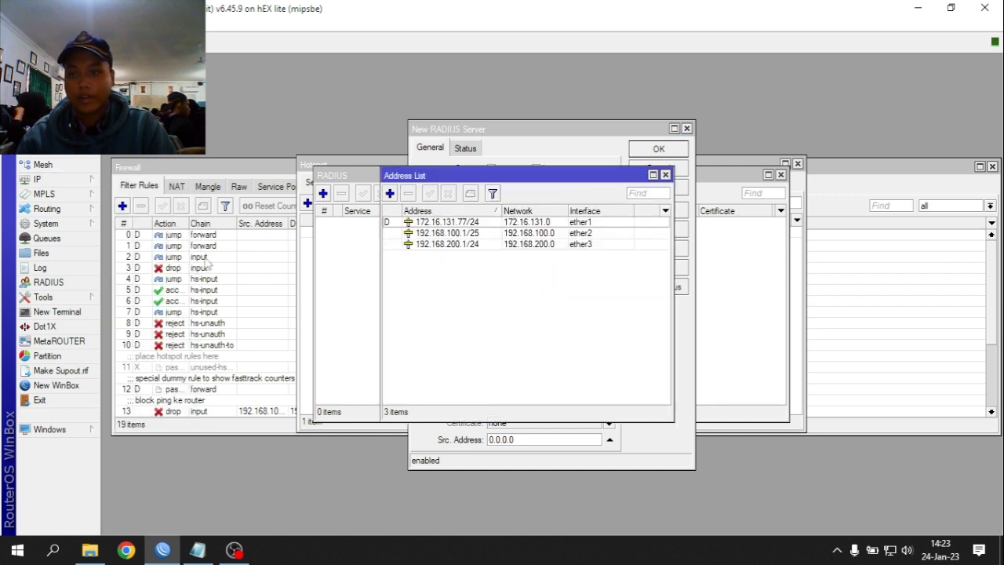
pyautogui.doubleClick(422, 225)
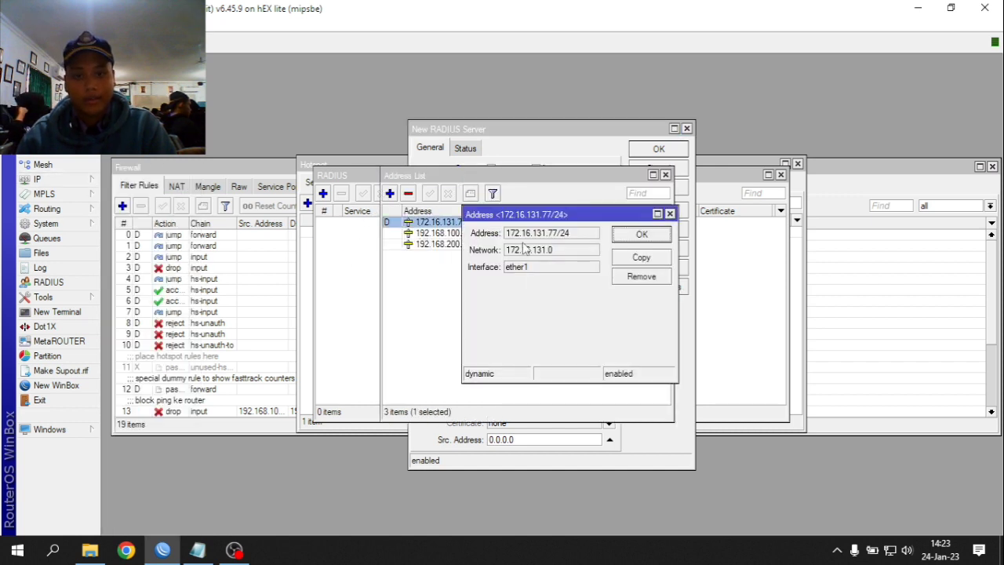
pyautogui.moveTo(510, 238); pyautogui.dragTo(551, 238)
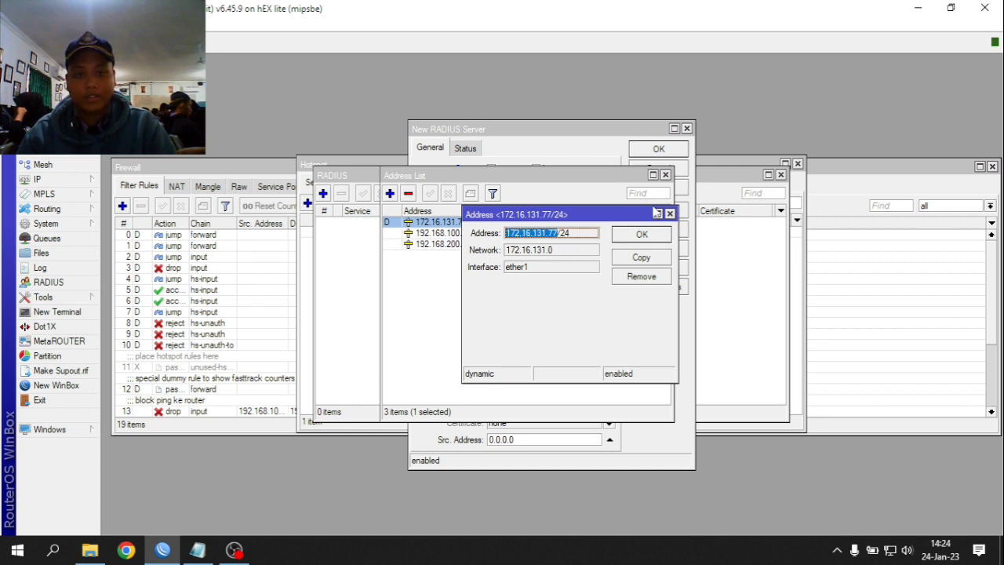
pyautogui.click(670, 214)
pyautogui.click(665, 174)
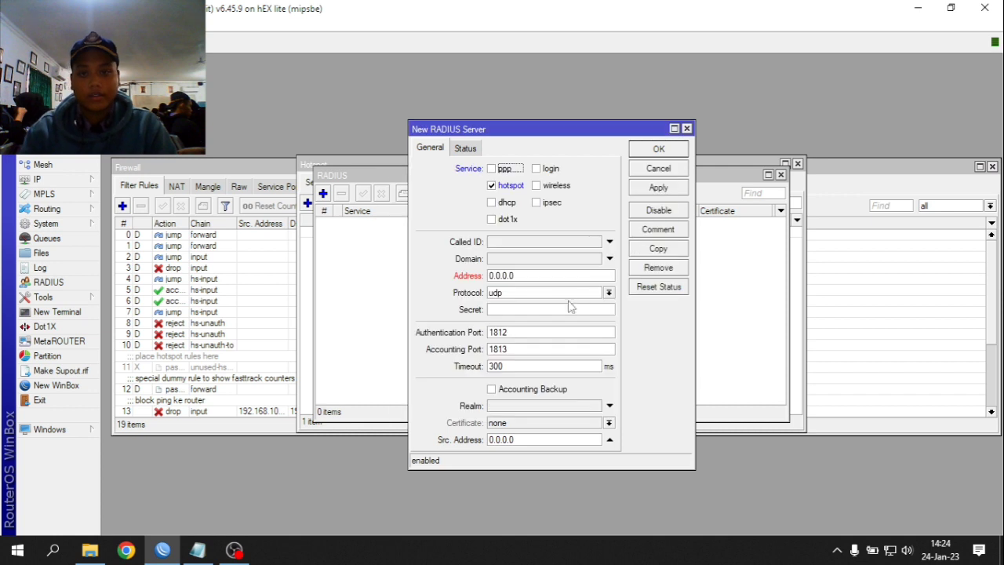
# - Set the RADIUS server address to 172.16.131.77, enter the shared secret, and save
pyautogui.hotkey('ctrl', 'a')
pyautogui.write('172.16.131.77')
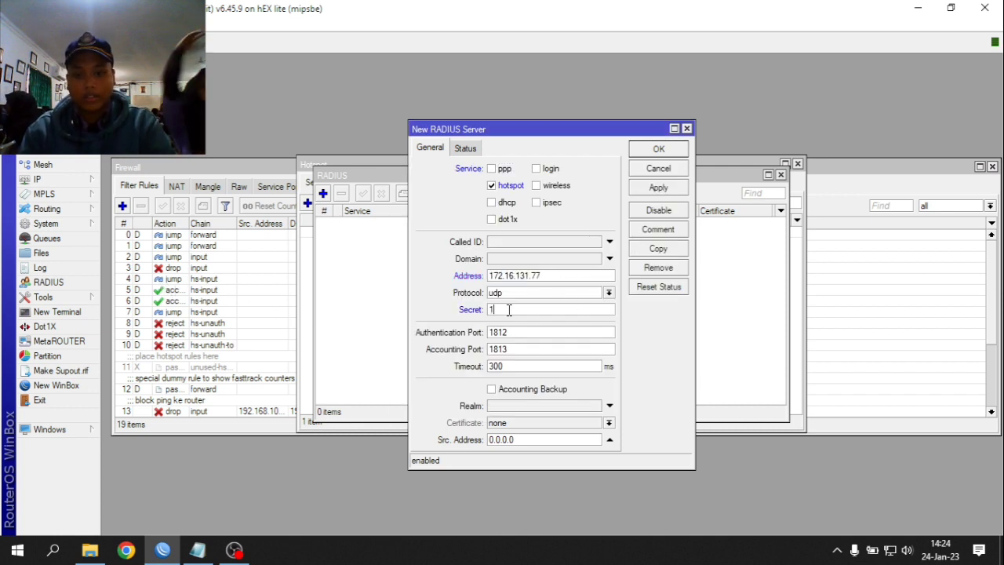
pyautogui.write('123456')
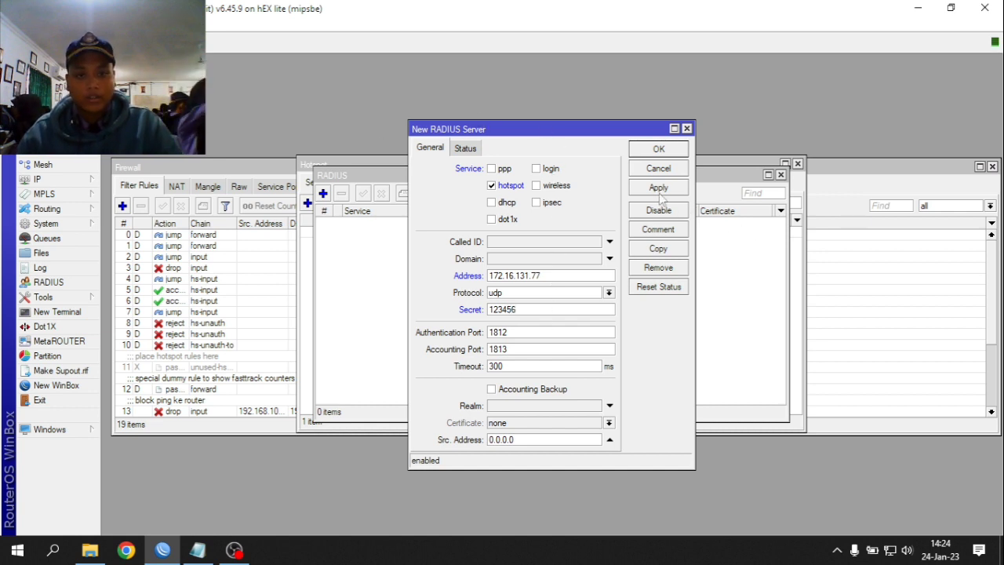
pyautogui.click(660, 188)
pyautogui.click(659, 150)
# - Apply and close the Incoming RADIUS settings
pyautogui.click(522, 194)
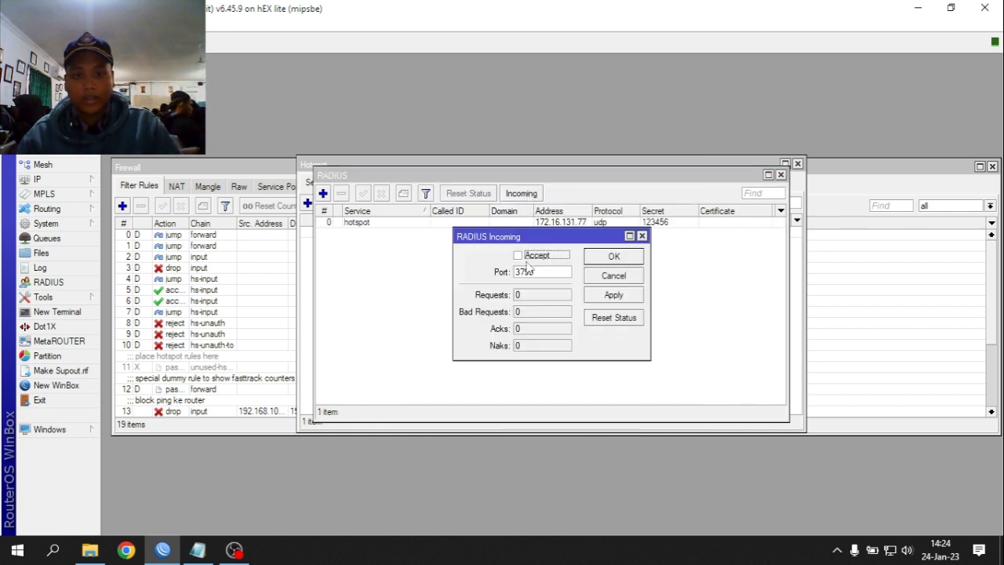
pyautogui.click(616, 296)
pyautogui.click(625, 263)
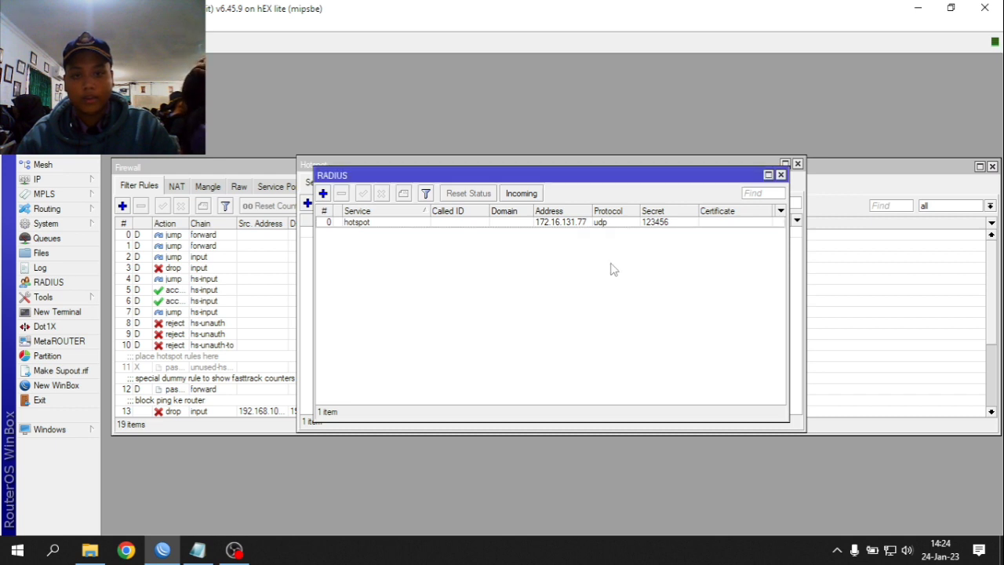
# - Turn on Use RADIUS in hotspot server profile hsprof1, save it, and close the windows
pyautogui.click(50, 182)
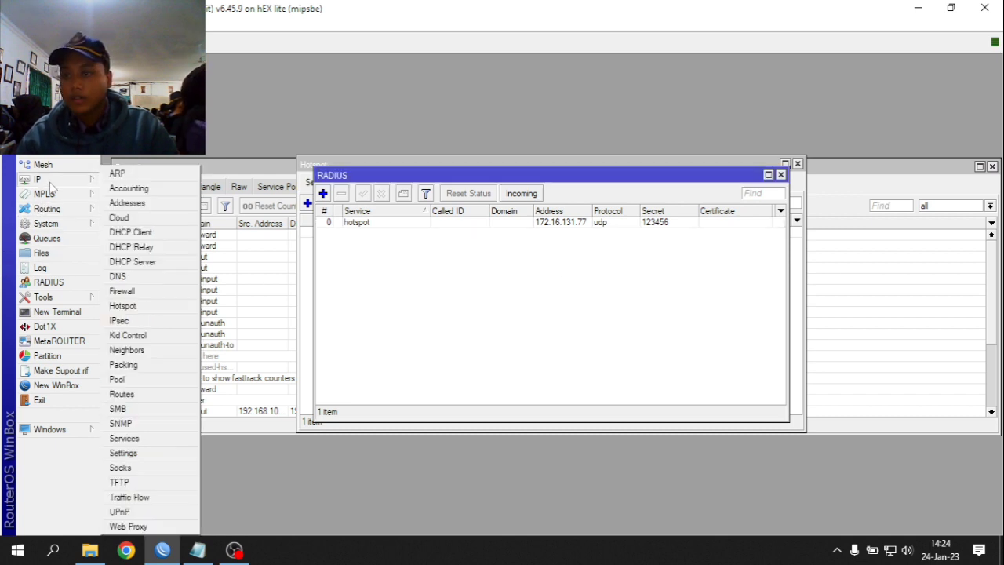
pyautogui.click(160, 312)
pyautogui.click(368, 184)
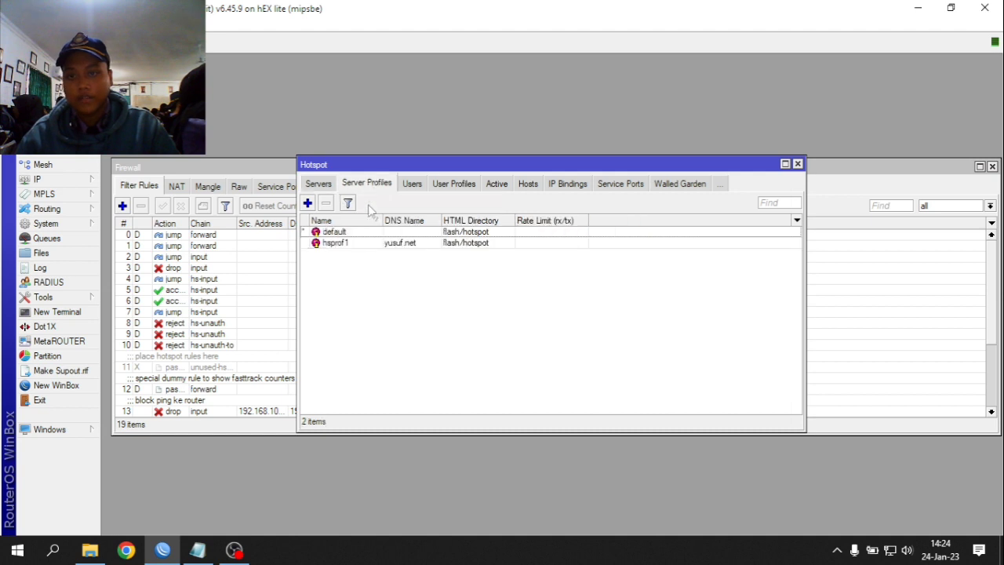
pyautogui.doubleClick(353, 243)
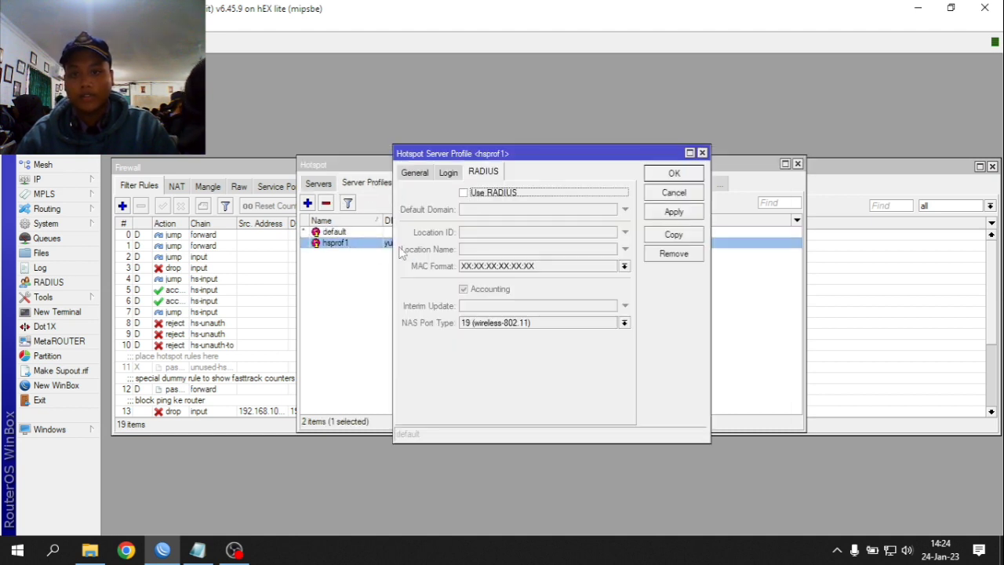
pyautogui.click(484, 193)
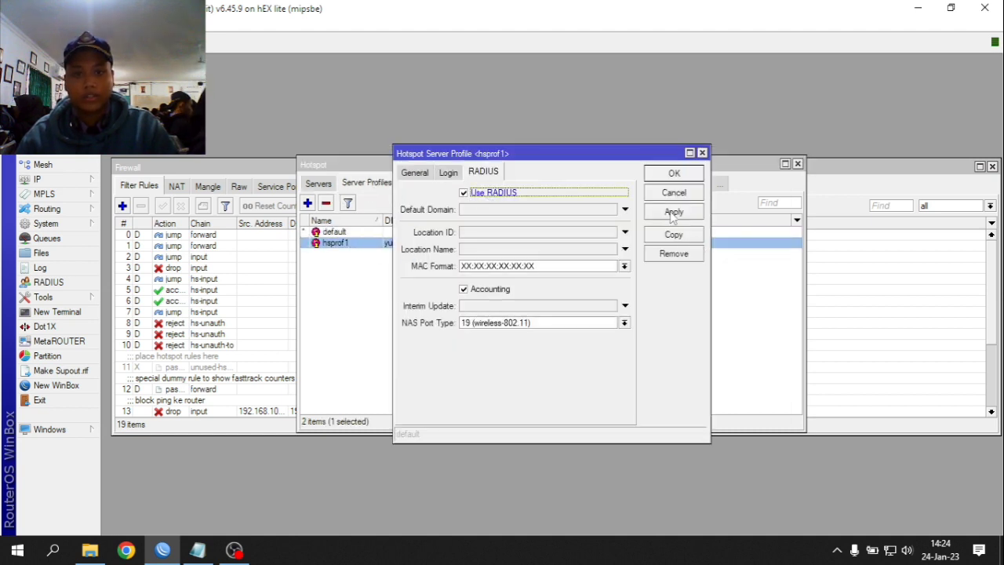
pyautogui.click(674, 211)
pyautogui.click(673, 176)
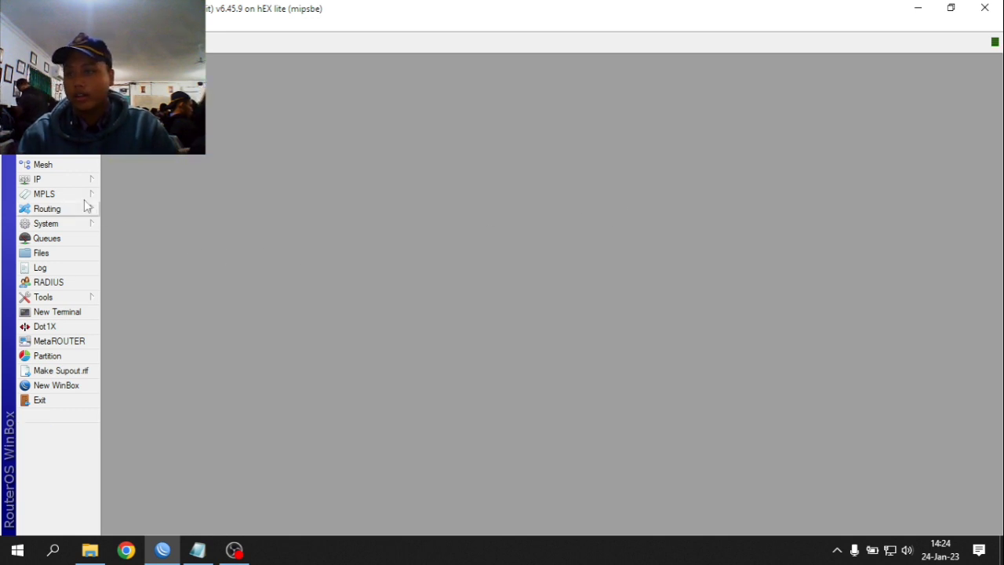
pyautogui.click(68, 185)
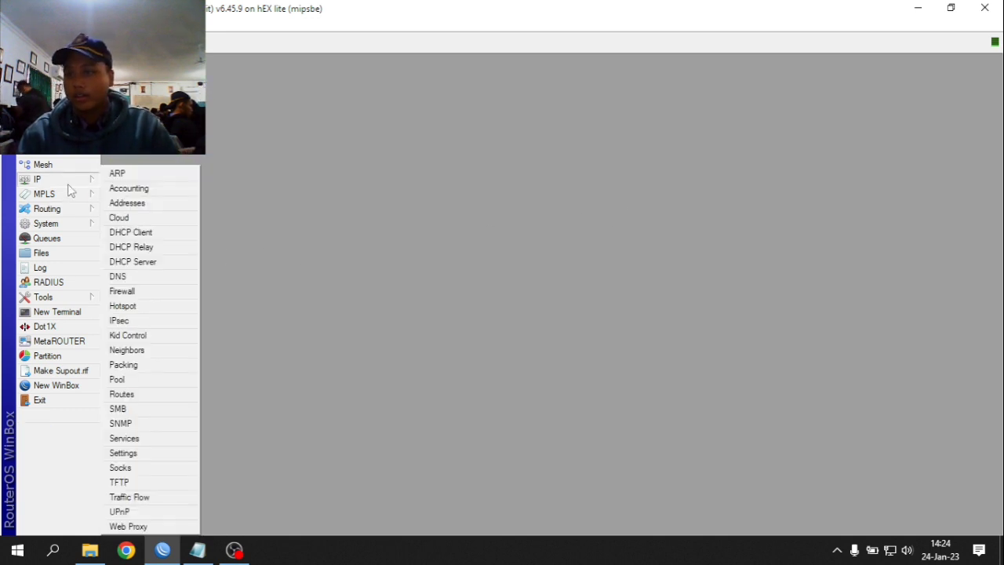
# - Check the RouterOS version 6.45.9 in System Resources, then launch Chrome
pyautogui.click(67, 226)
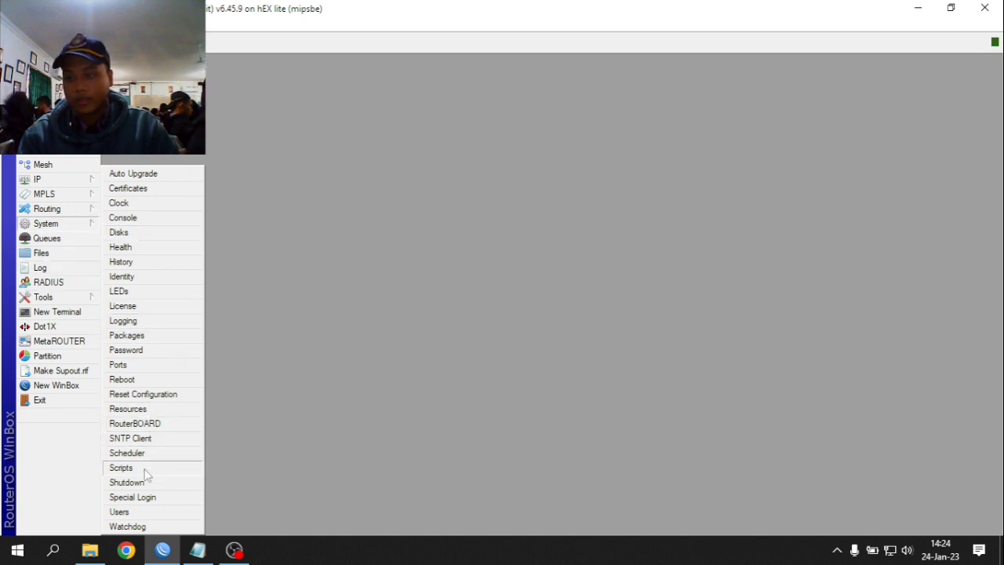
pyautogui.click(128, 409)
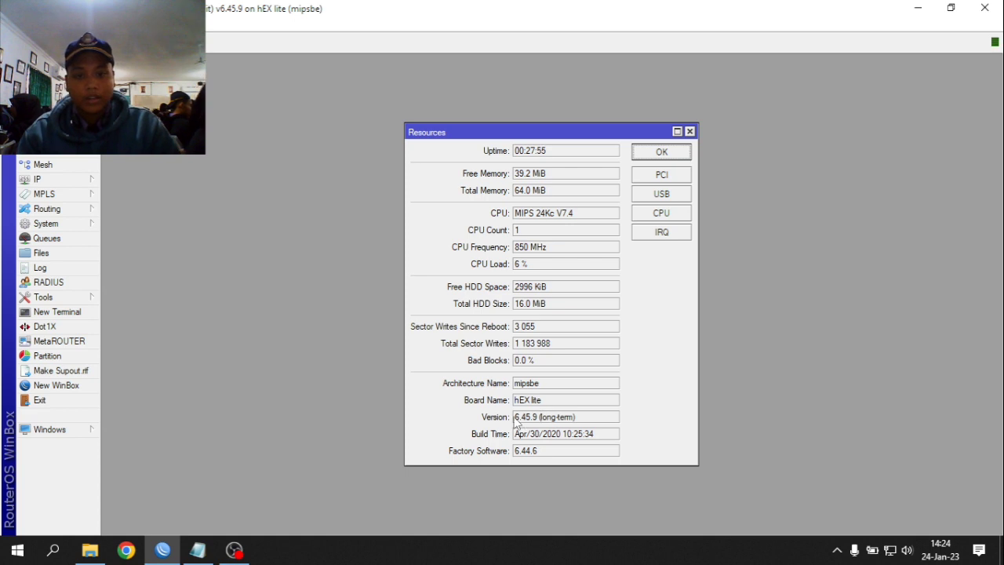
pyautogui.moveTo(517, 423); pyautogui.dragTo(539, 424)
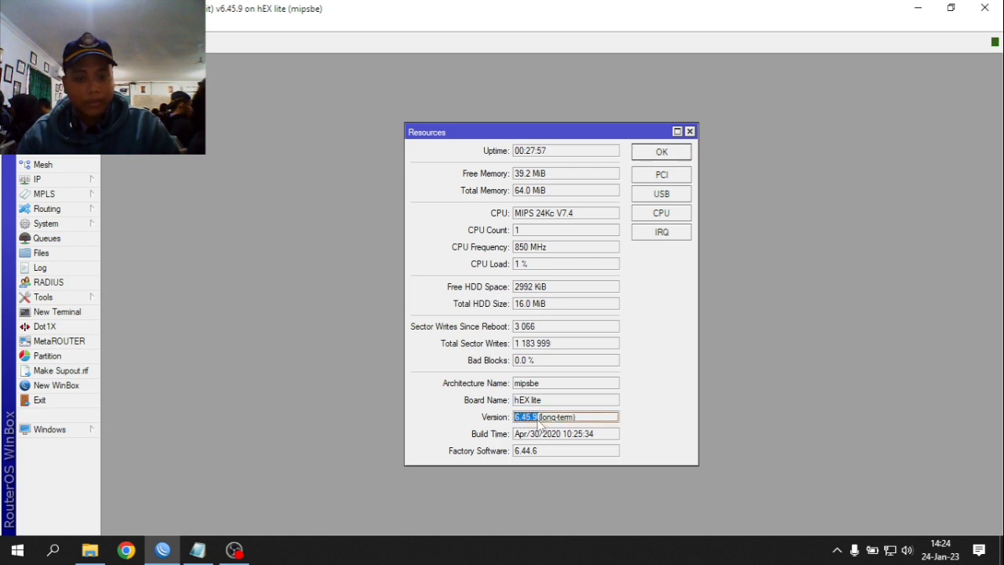
pyautogui.click(596, 426)
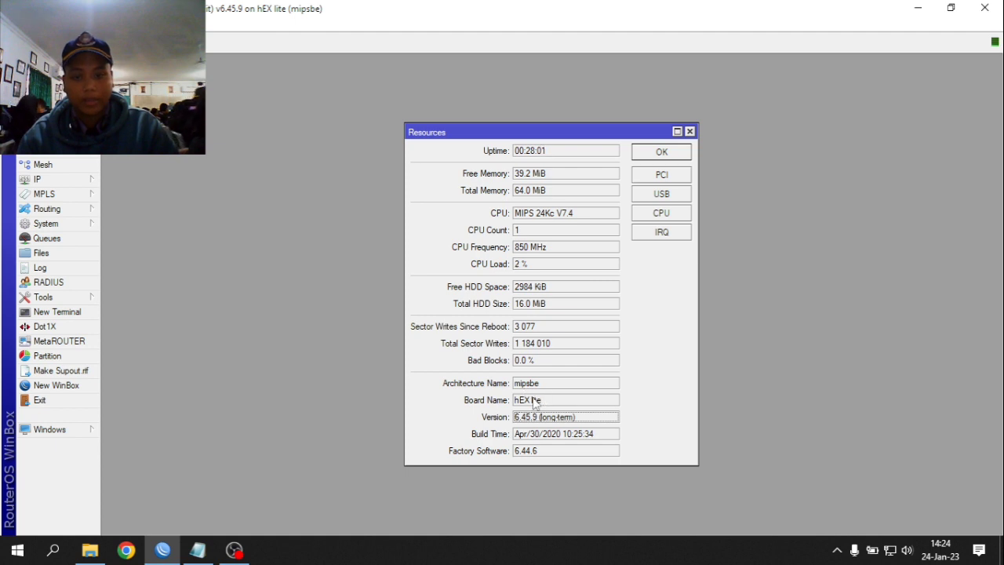
pyautogui.click(135, 554)
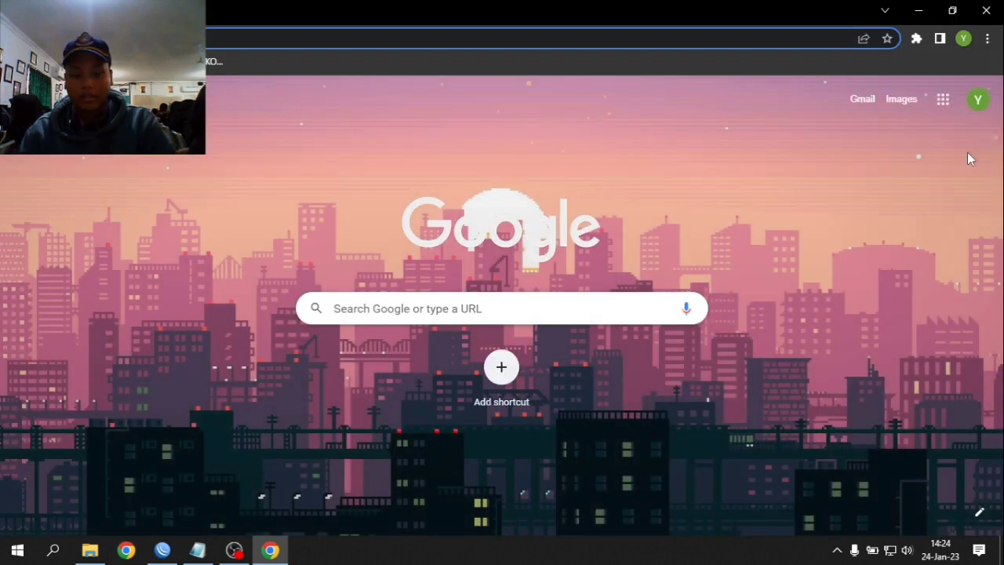
# - Search the web for mipsbe, open the MikroTik download page, and recheck the router version
pyautogui.write('mi')
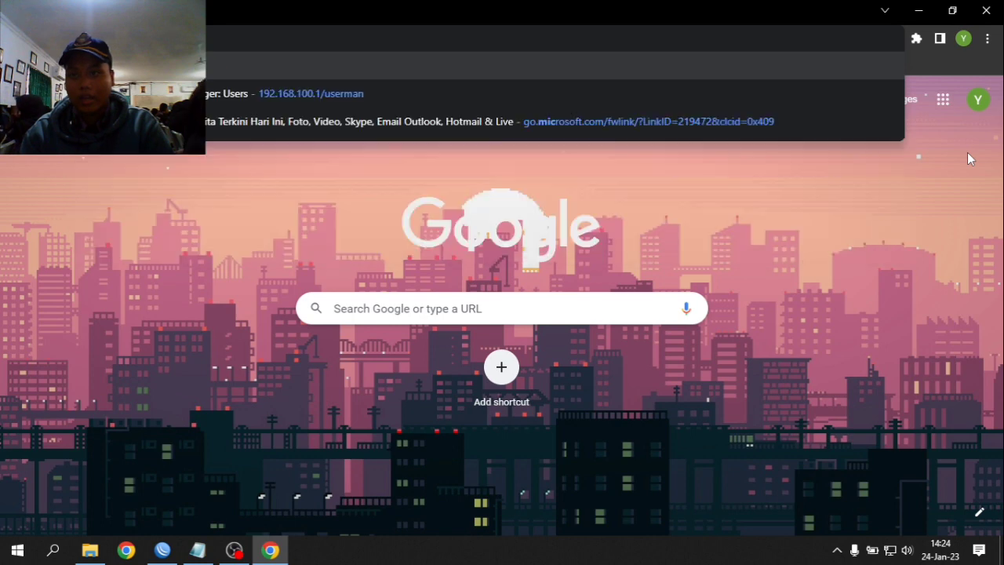
pyautogui.write('psbe')
pyautogui.press('Return')
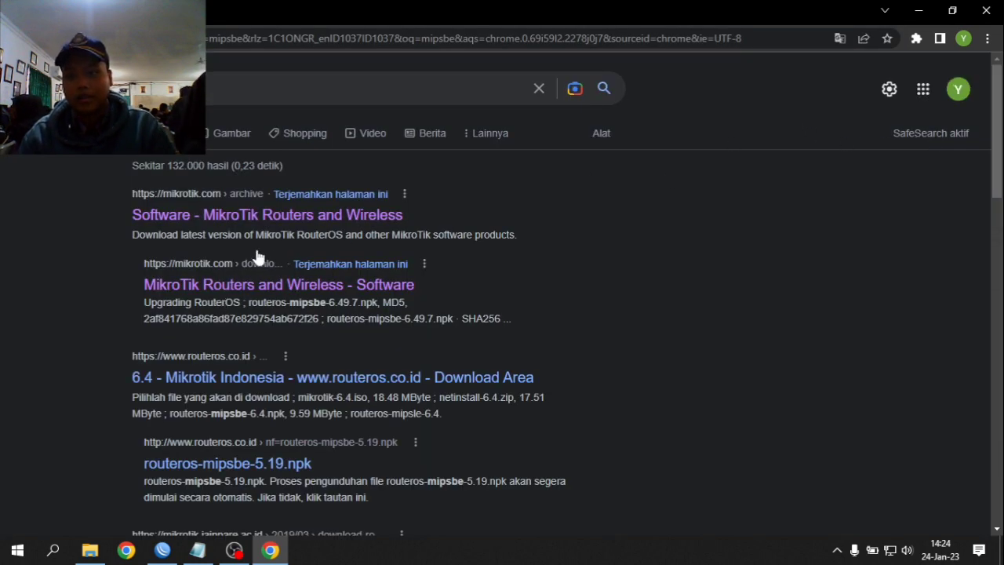
pyautogui.click(275, 218)
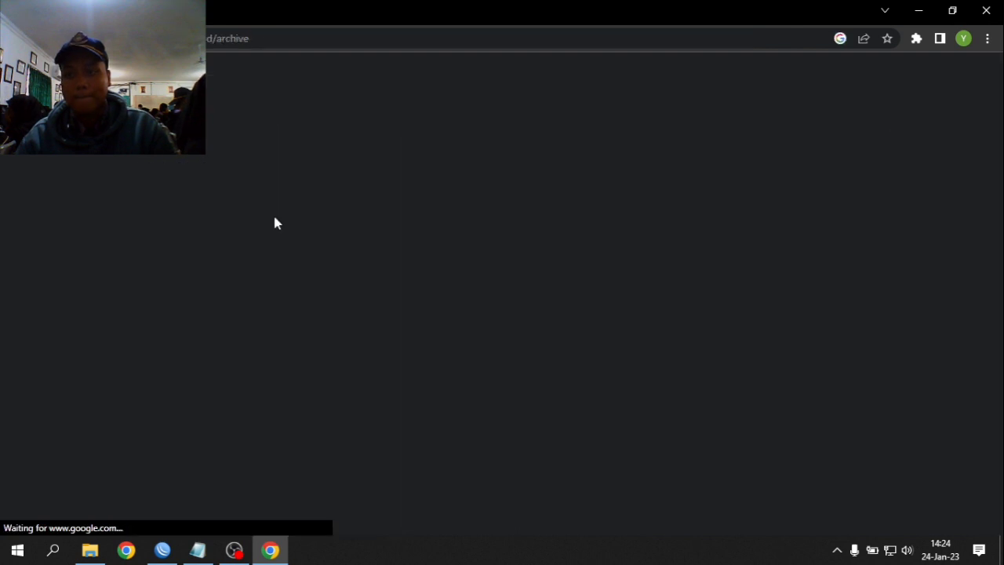
pyautogui.click(173, 554)
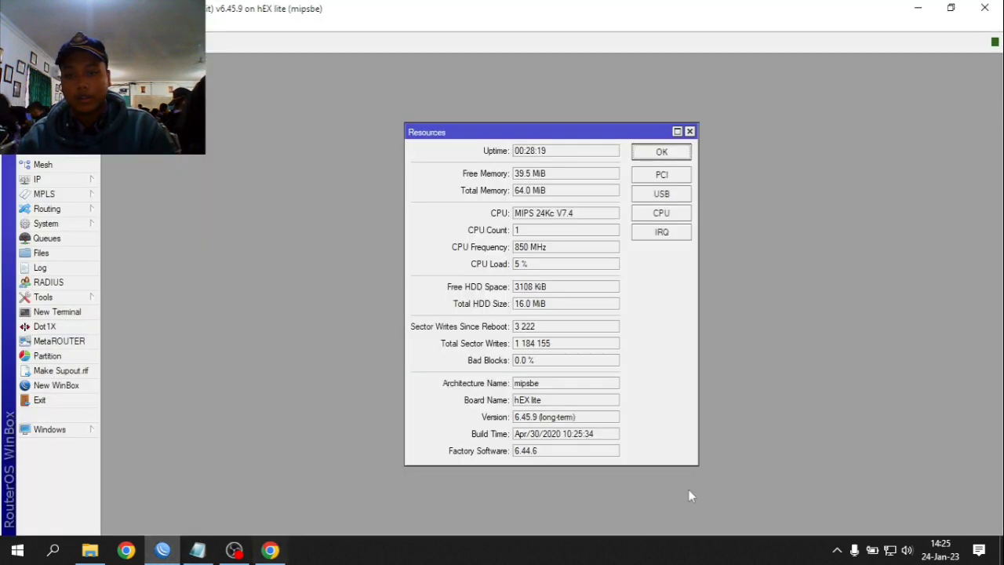
pyautogui.moveTo(515, 418); pyautogui.dragTo(542, 423)
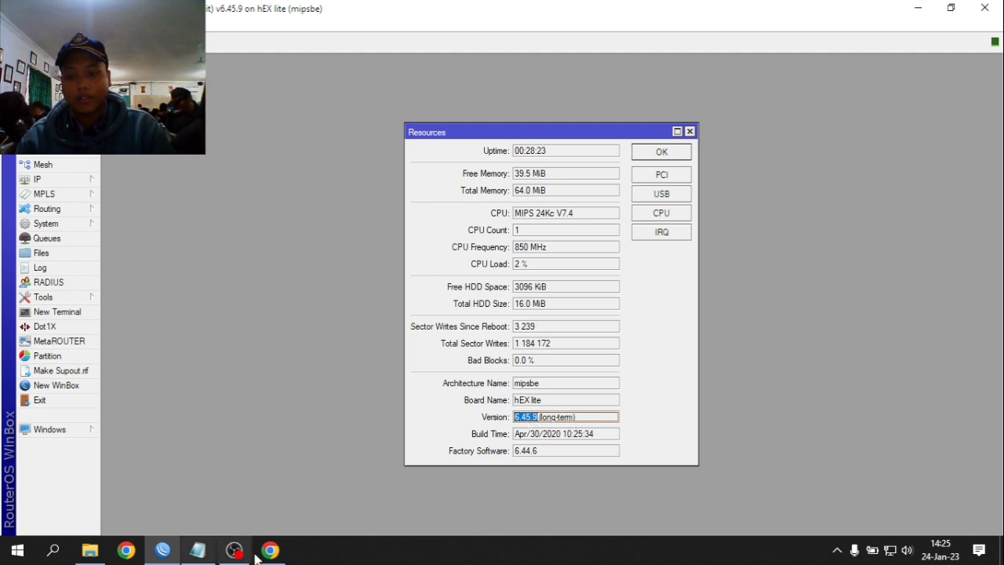
pyautogui.click(270, 550)
# - Find and expand Release 6.45.9 in the archive and download all_packages-mipsbe-6.45.9.zip
pyautogui.scroll(-4, 471, 424)
pyautogui.scroll(1, 314, 416)
pyautogui.scroll(3, 118, 424)
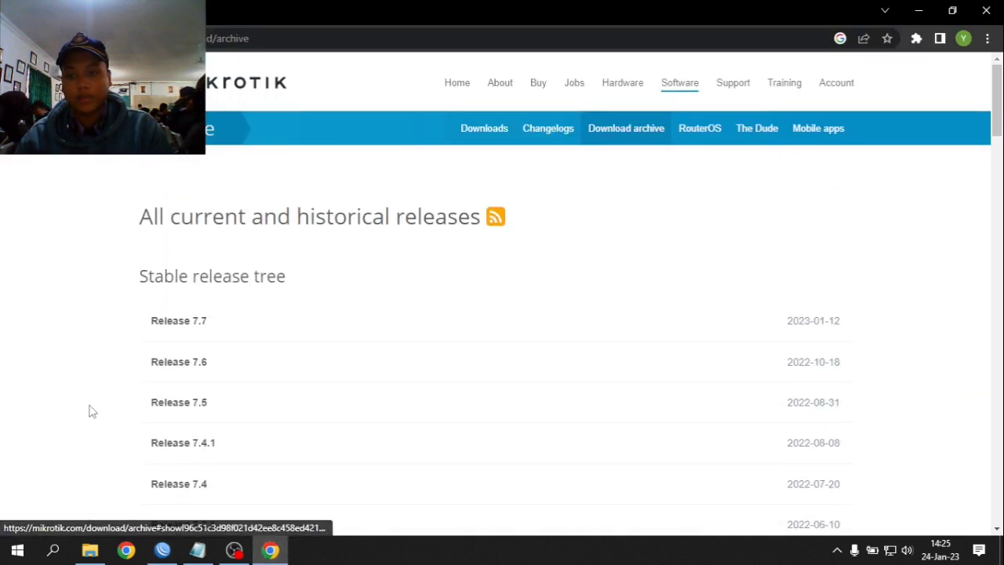
pyautogui.scroll(-12, 92, 408)
pyautogui.scroll(10, 110, 404)
pyautogui.scroll(2, 399, 269)
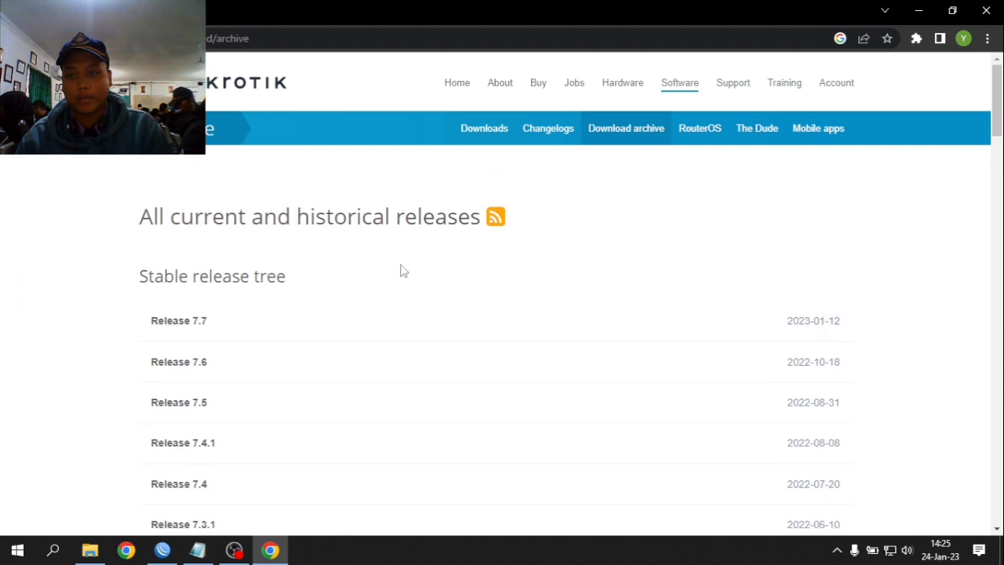
pyautogui.scroll(-14, 157, 274)
pyautogui.hotkey('ctrl', 'f')
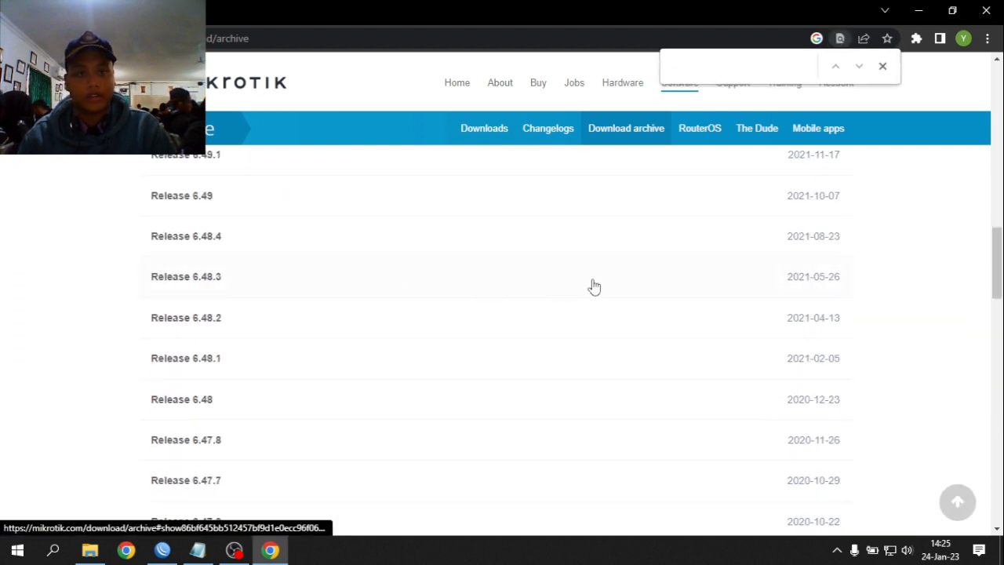
pyautogui.scroll(6, 792, 193)
pyautogui.scroll(-3, 805, 193)
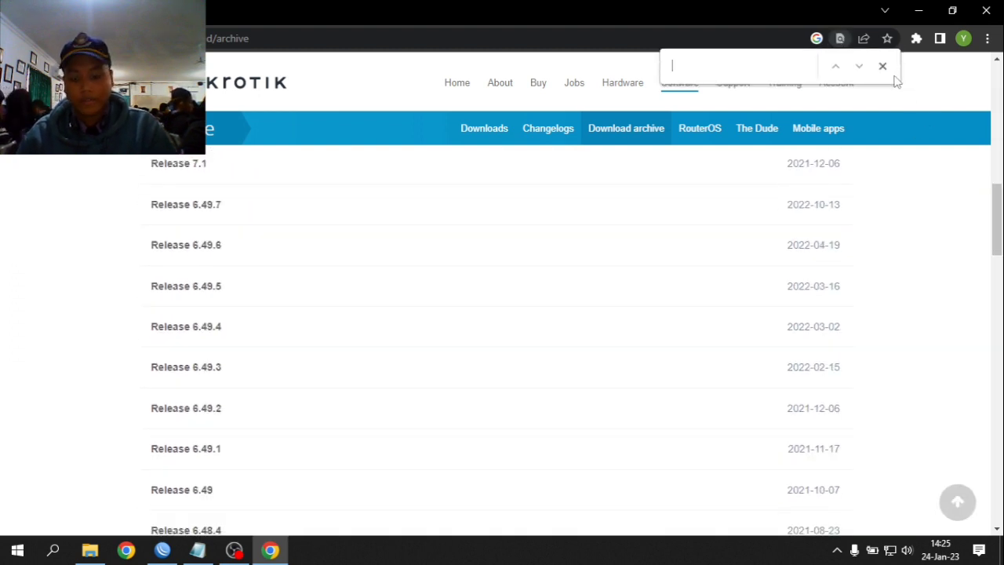
pyautogui.write('6.45.9')
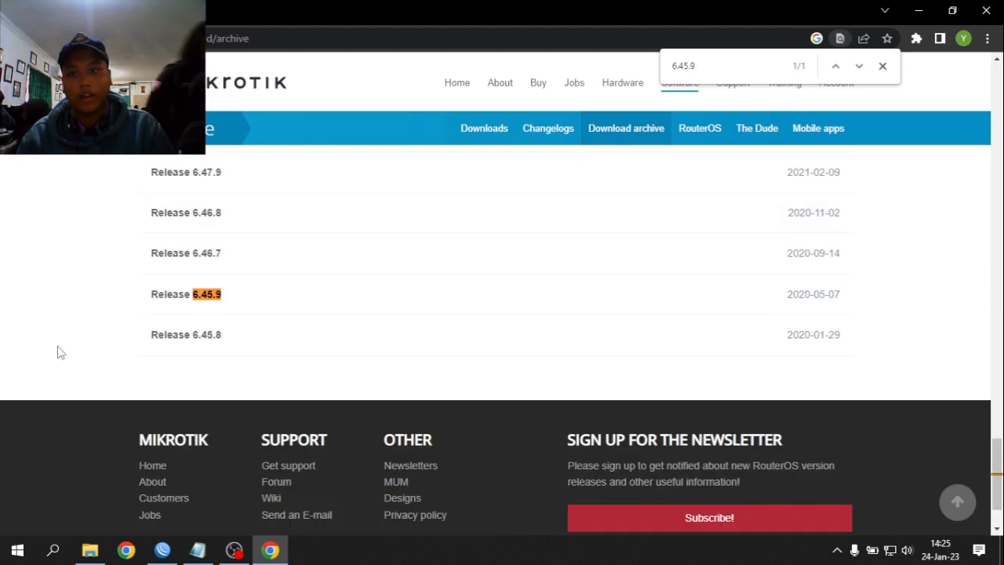
pyautogui.click(203, 303)
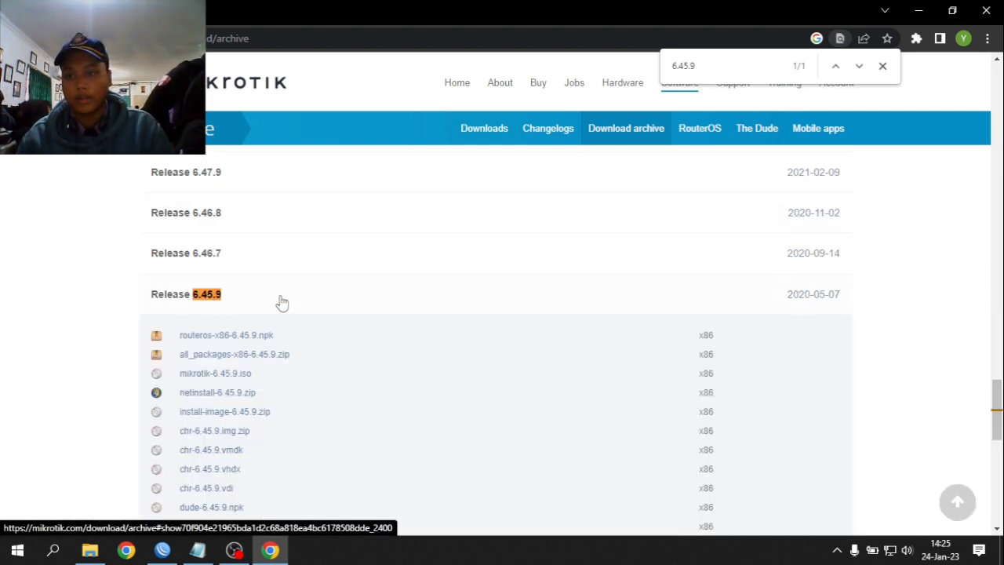
pyautogui.scroll(-4, 224, 442)
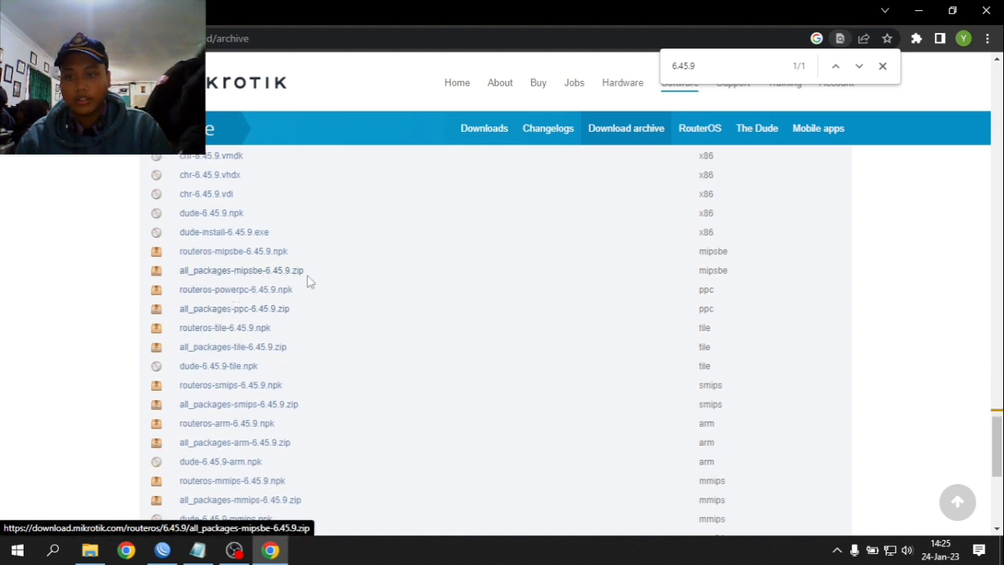
pyautogui.click(284, 277)
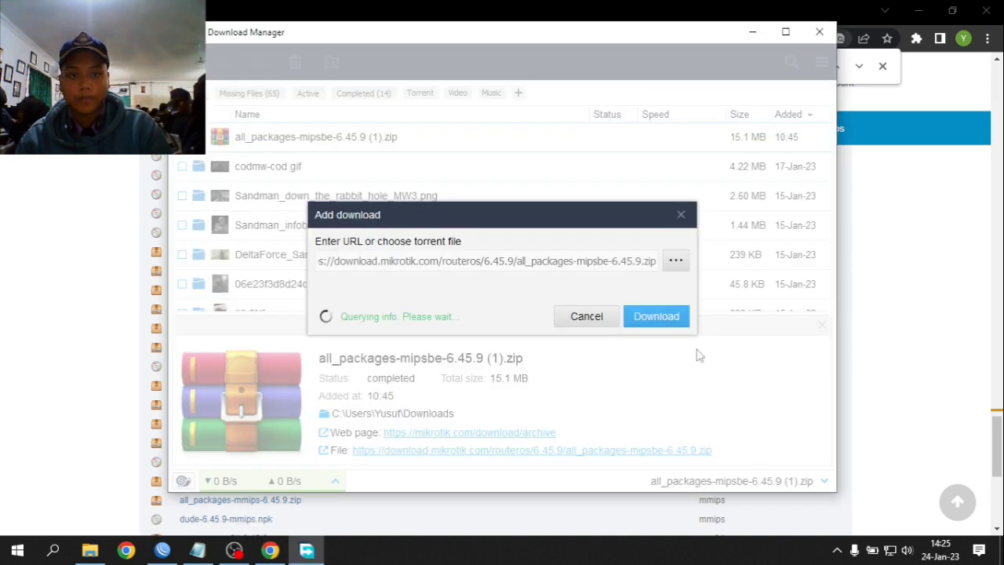
# - Cancel the duplicate download and open the finished all_packages-mipsbe-6.45.9 (1).zip in WinRAR
pyautogui.click(612, 331)
pyautogui.click(280, 555)
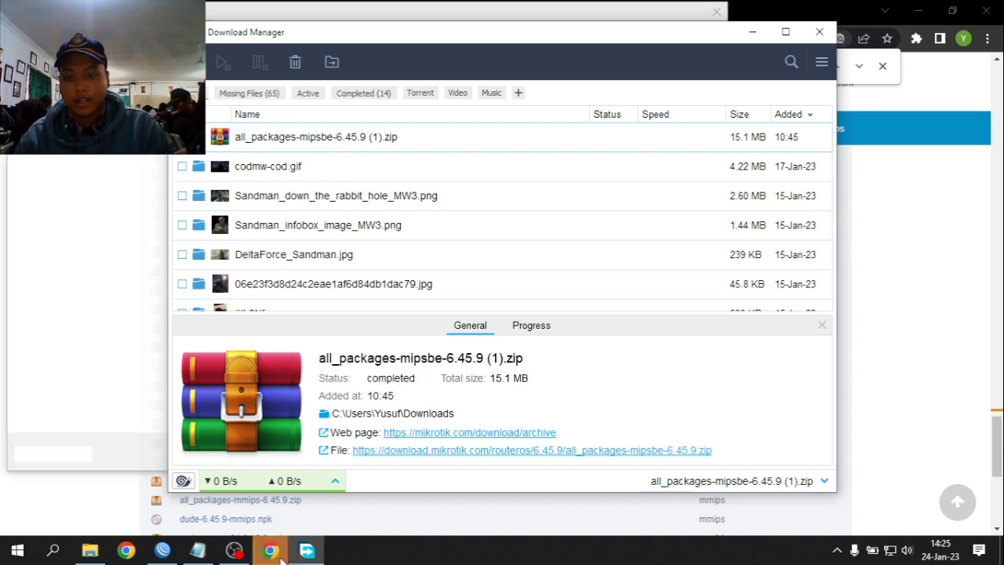
pyautogui.click(281, 555)
pyautogui.press('Escape')
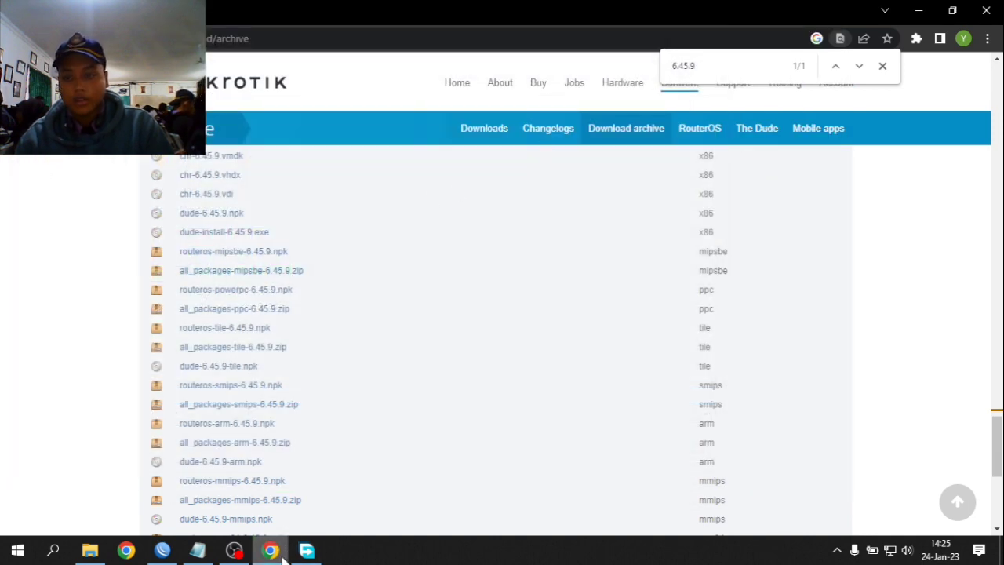
pyautogui.click(307, 550)
pyautogui.doubleClick(384, 137)
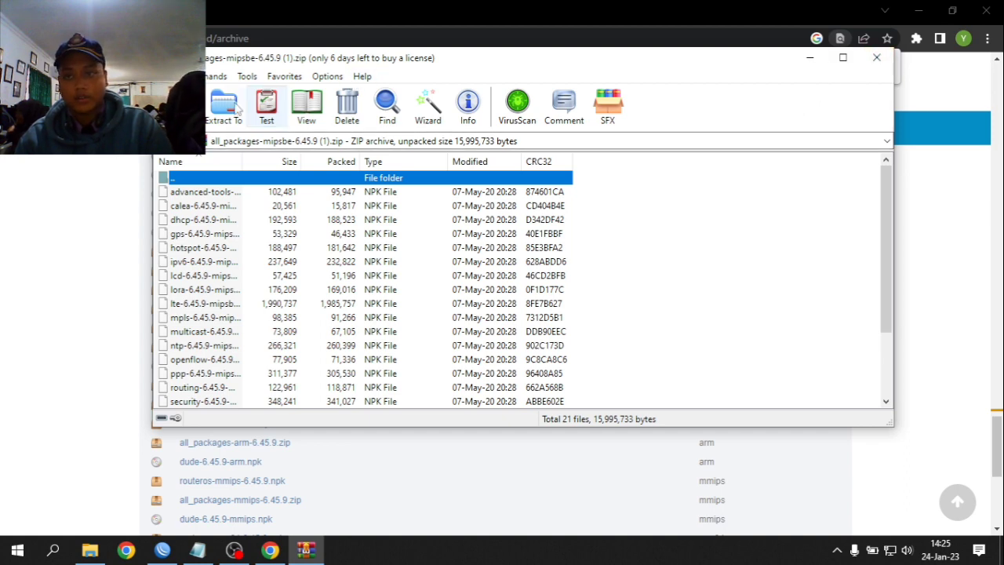
# - Point WinRAR's extraction destination at Desktop, then dismiss it, close WinRAR and minimize Chrome
pyautogui.click(224, 106)
pyautogui.click(572, 137)
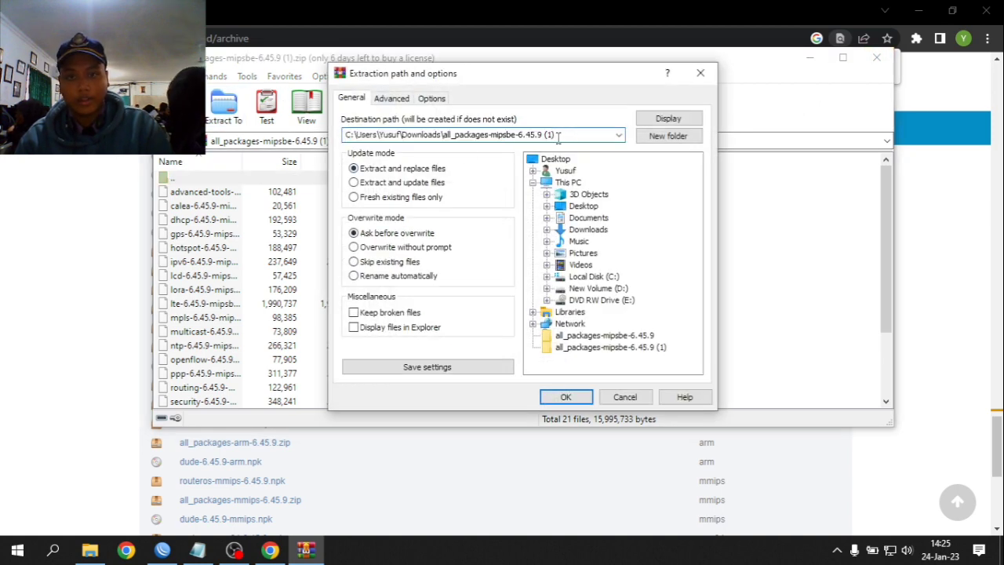
pyautogui.moveTo(558, 137); pyautogui.dragTo(493, 139)
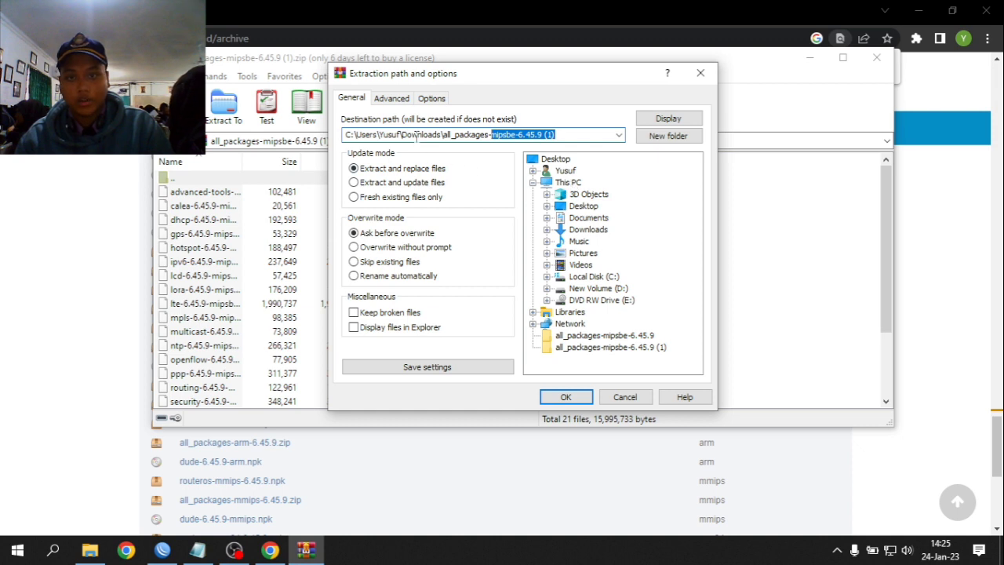
pyautogui.click(582, 206)
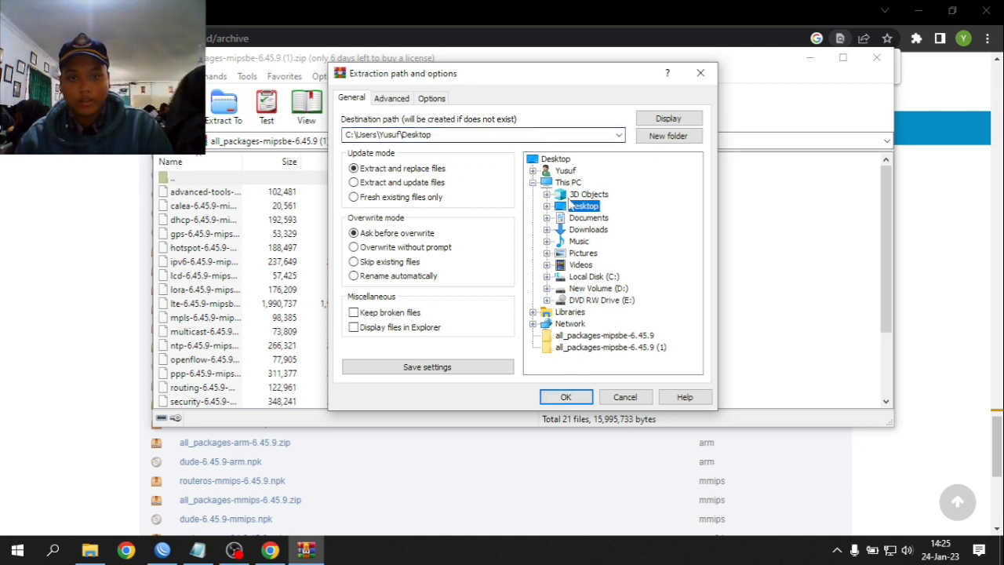
pyautogui.click(589, 229)
pyautogui.click(588, 217)
pyautogui.click(583, 205)
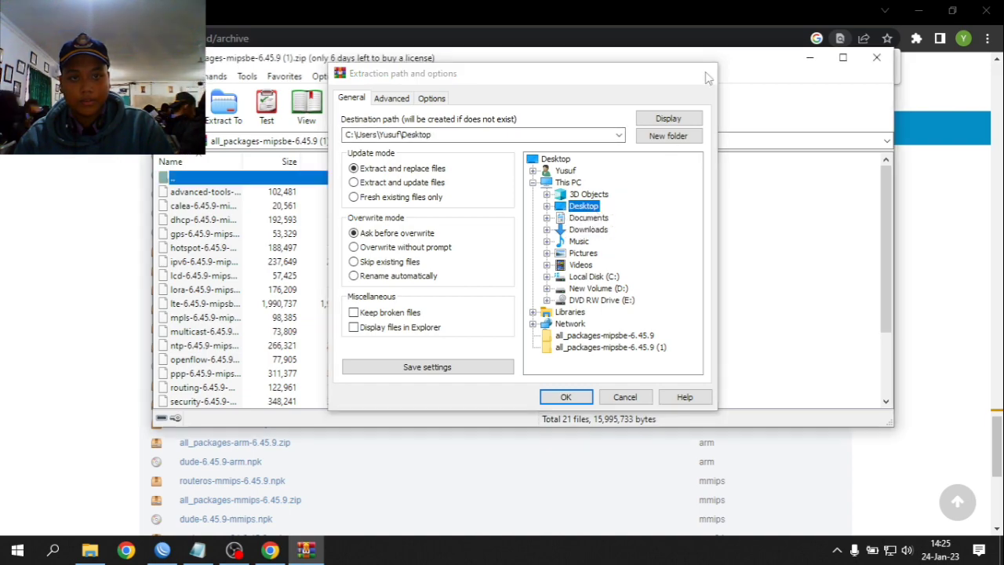
pyautogui.click(700, 73)
pyautogui.click(879, 59)
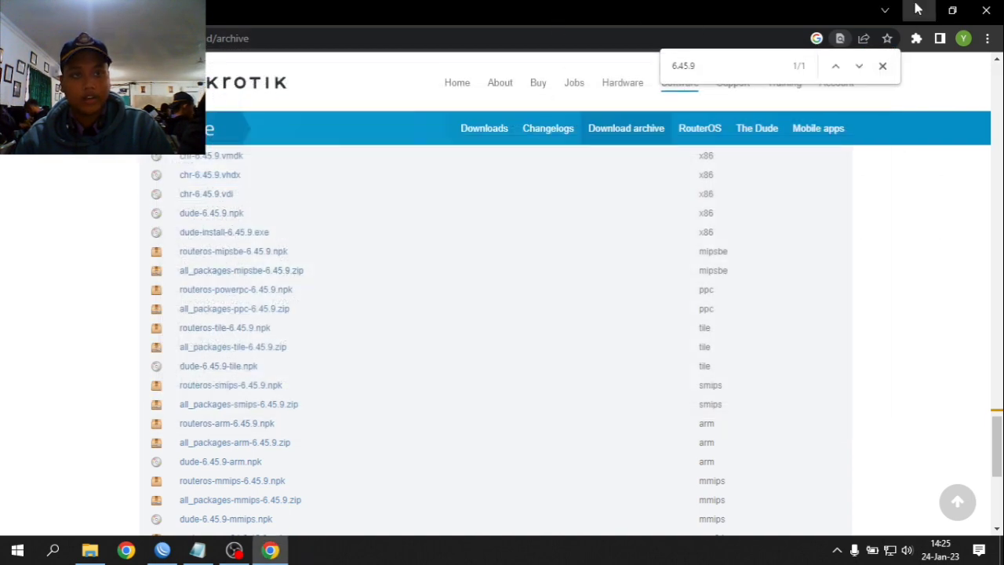
pyautogui.click(917, 10)
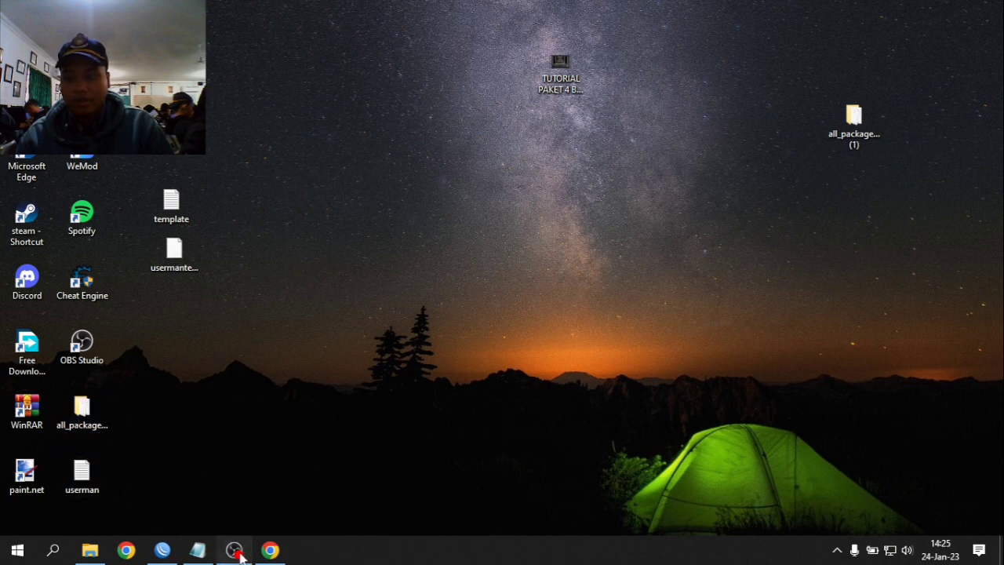
# - From Winbox's file list, browse the upload dialog to the Desktop all_packages-mipsbe-6.45.9 folder
pyautogui.click(235, 552)
pyautogui.click(163, 550)
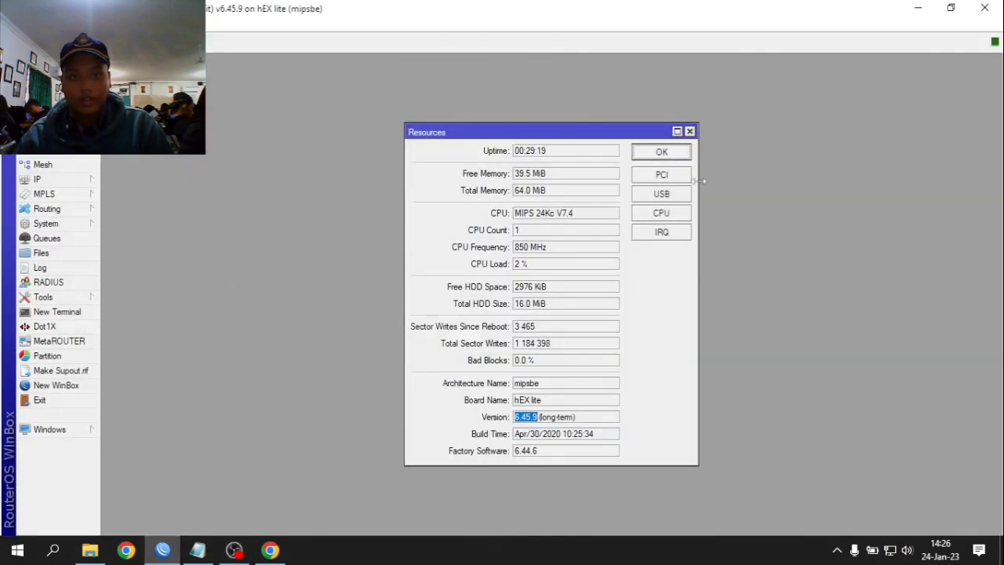
pyautogui.click(671, 153)
pyautogui.click(43, 253)
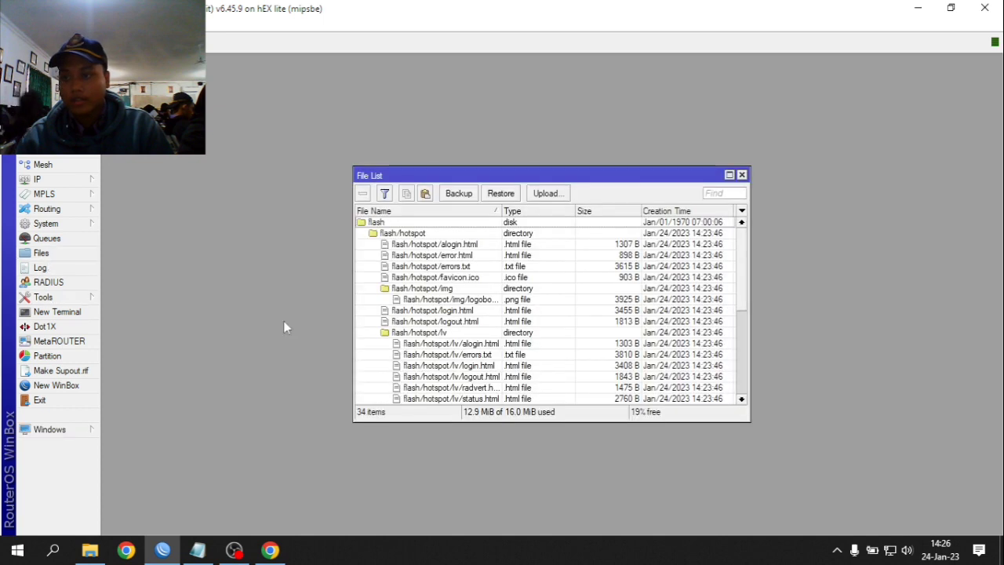
pyautogui.click(547, 193)
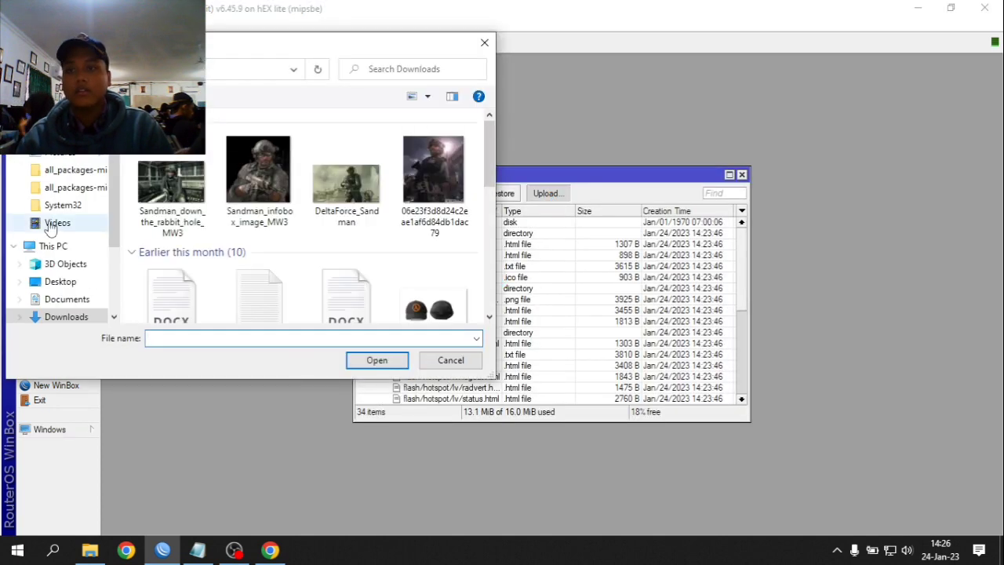
pyautogui.scroll(2, 50, 226)
pyautogui.click(61, 148)
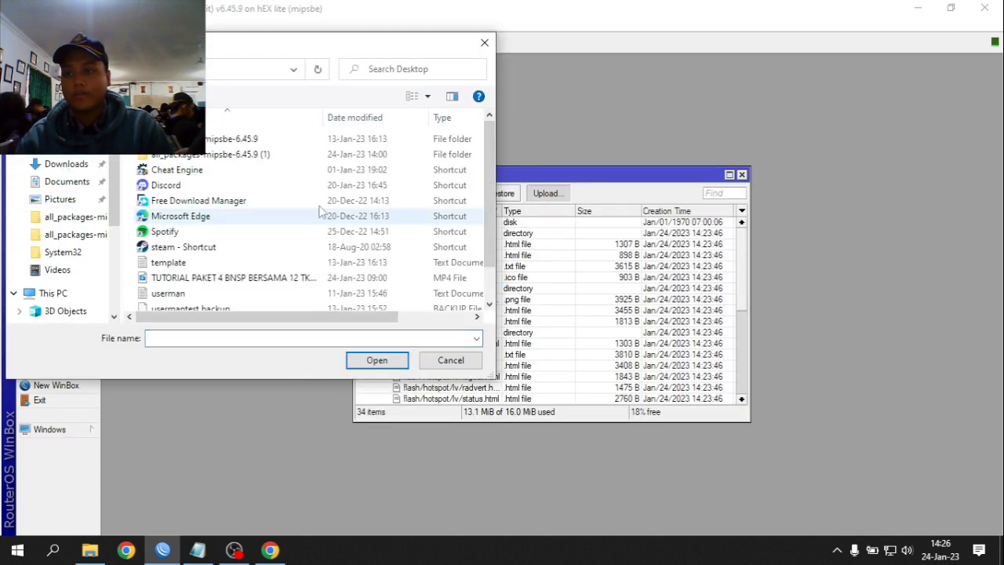
pyautogui.doubleClick(259, 154)
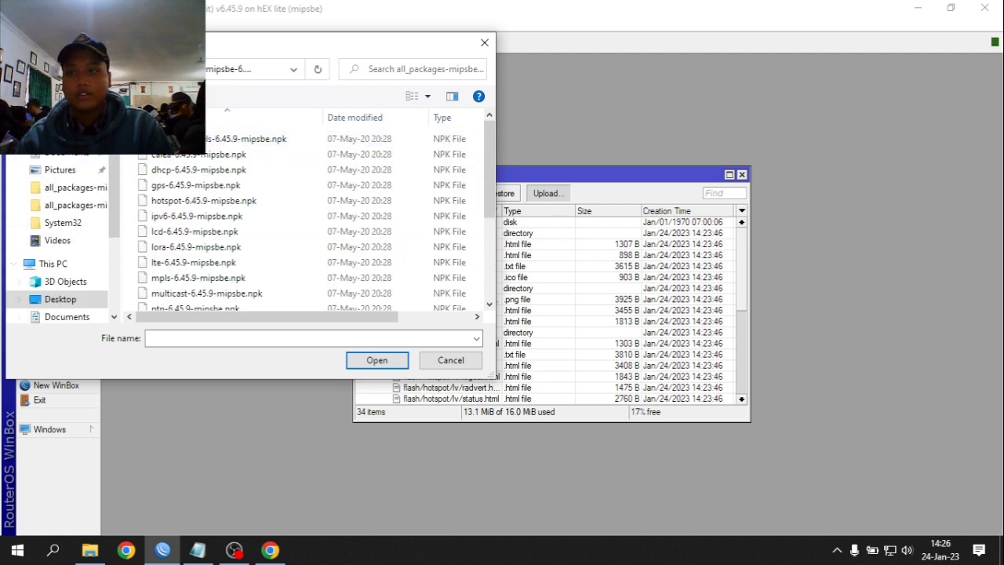
# - Upload user-manager-6.45.9-mipsbe.npk to the router and select it in the file list
pyautogui.scroll(-3, 222, 239)
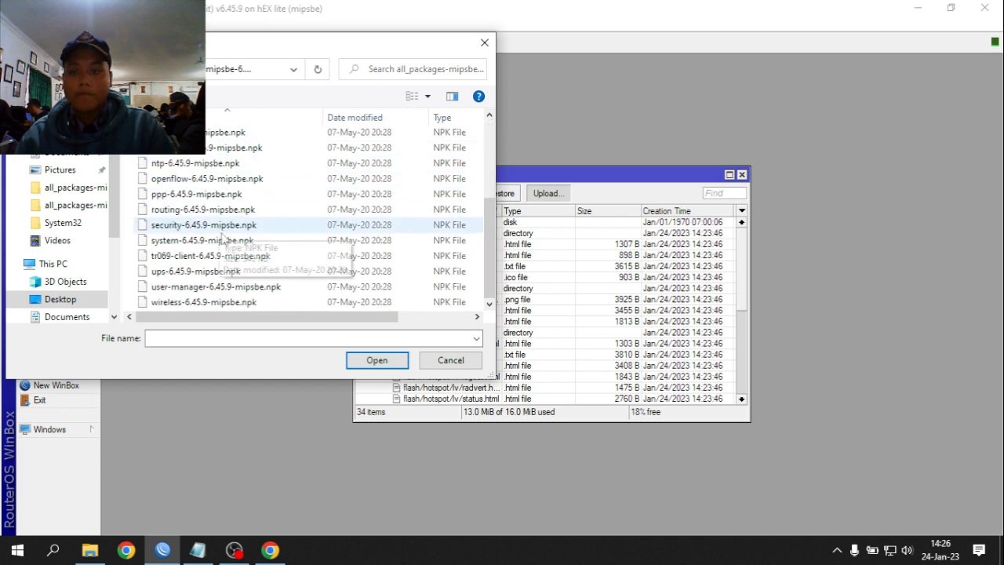
pyautogui.click(244, 306)
pyautogui.click(240, 286)
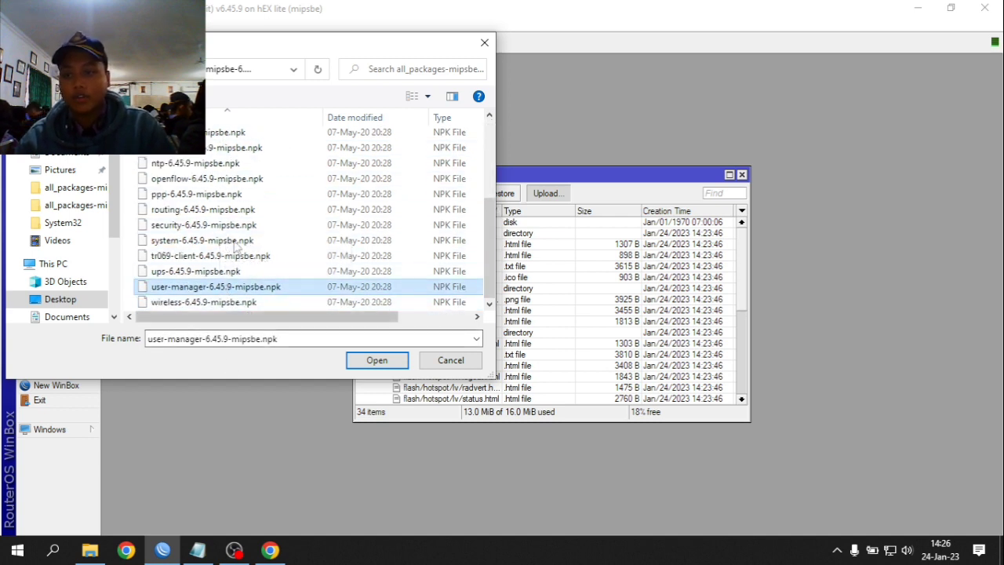
pyautogui.click(376, 360)
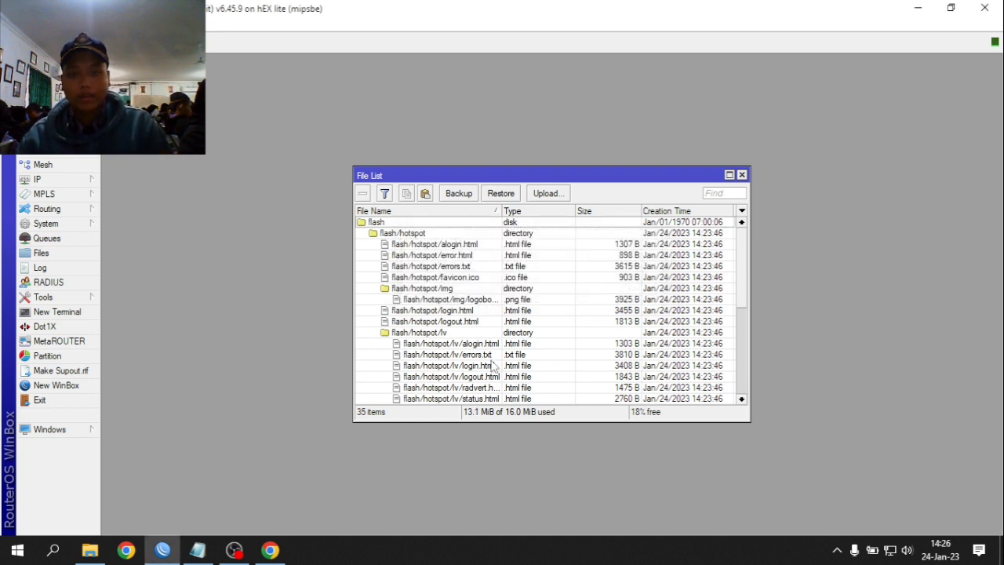
pyautogui.scroll(-6, 493, 365)
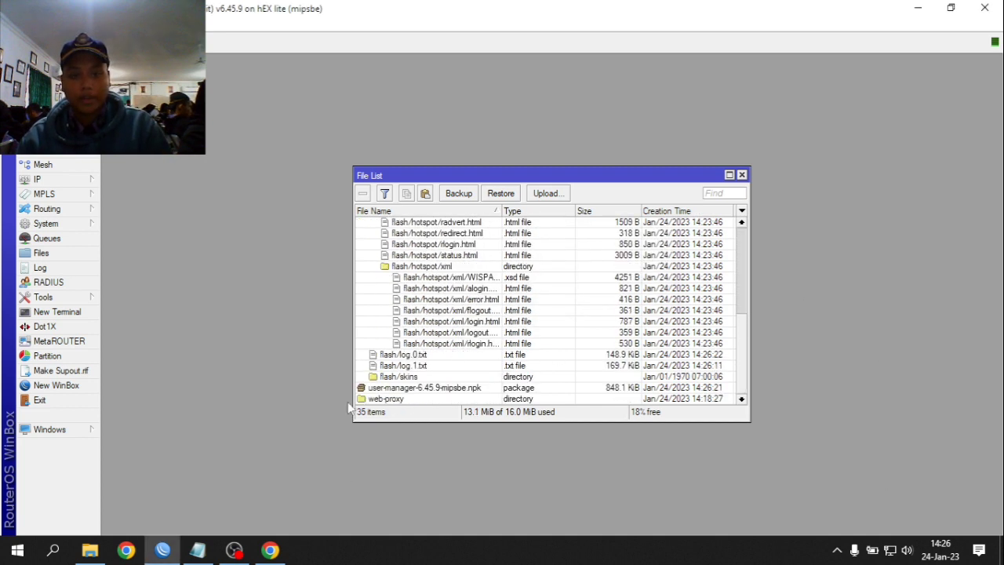
pyautogui.click(386, 389)
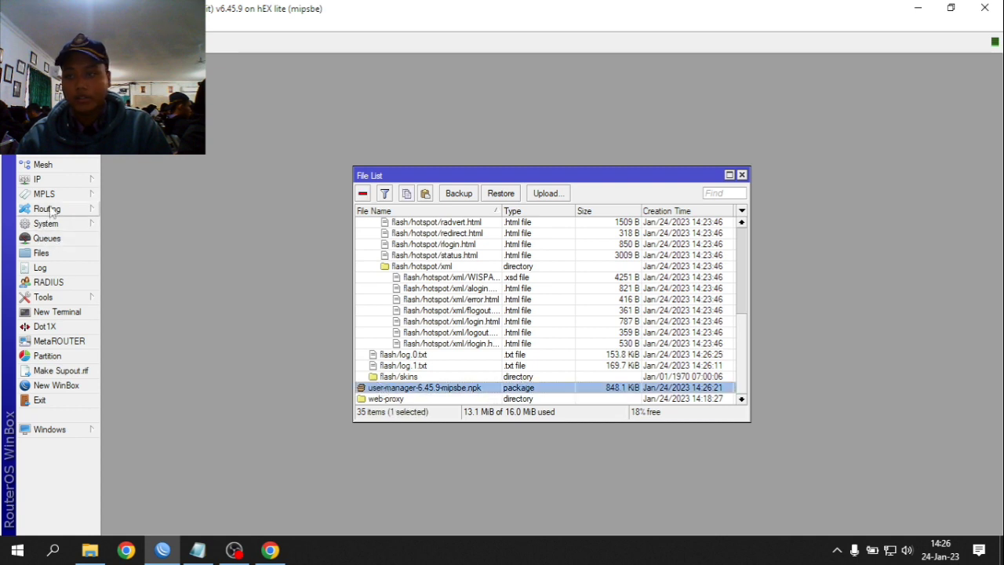
# - Reboot the router from System, then bring OBS Studio back to the front
pyautogui.click(59, 229)
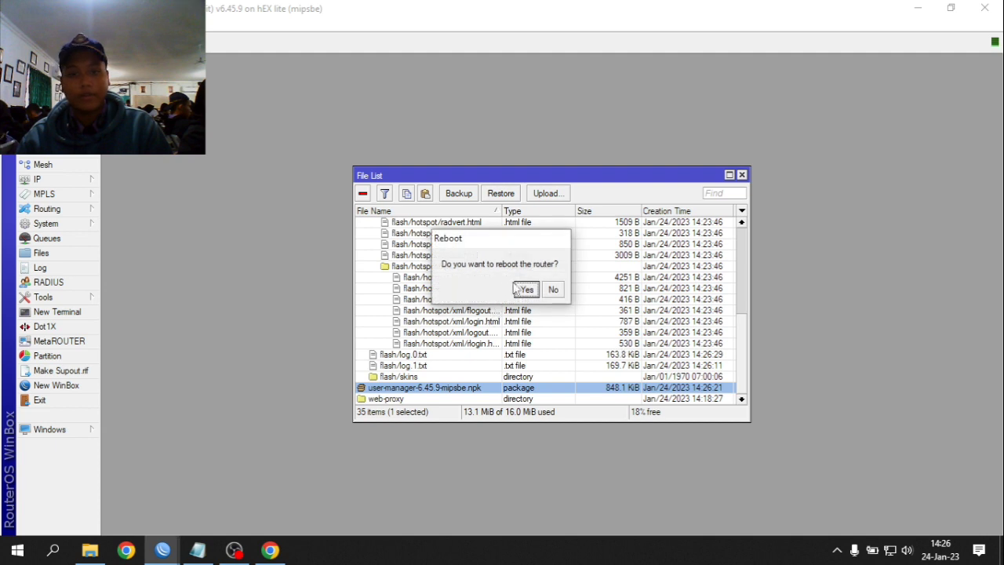
pyautogui.click(523, 289)
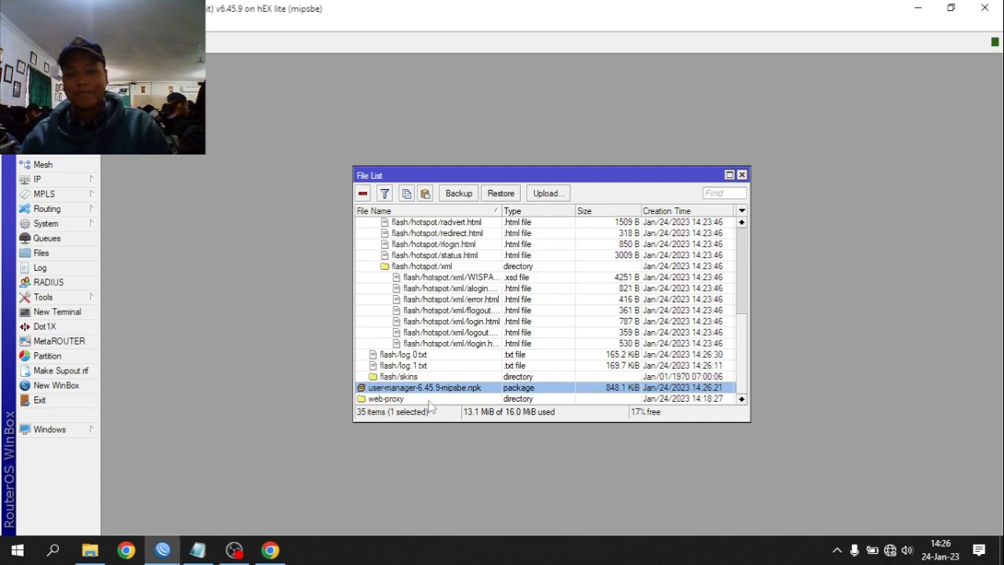
pyautogui.click(234, 551)
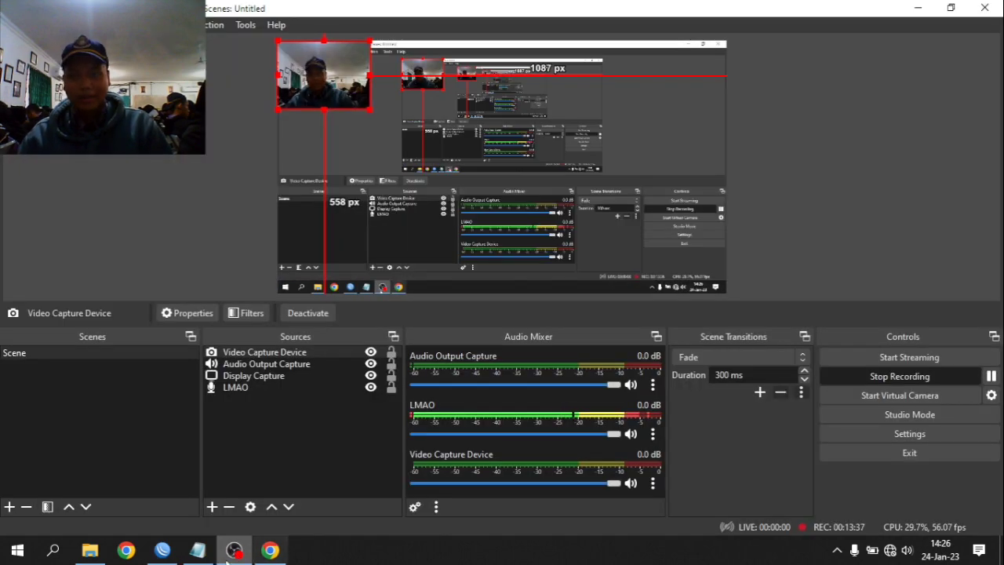
pyautogui.click(234, 552)
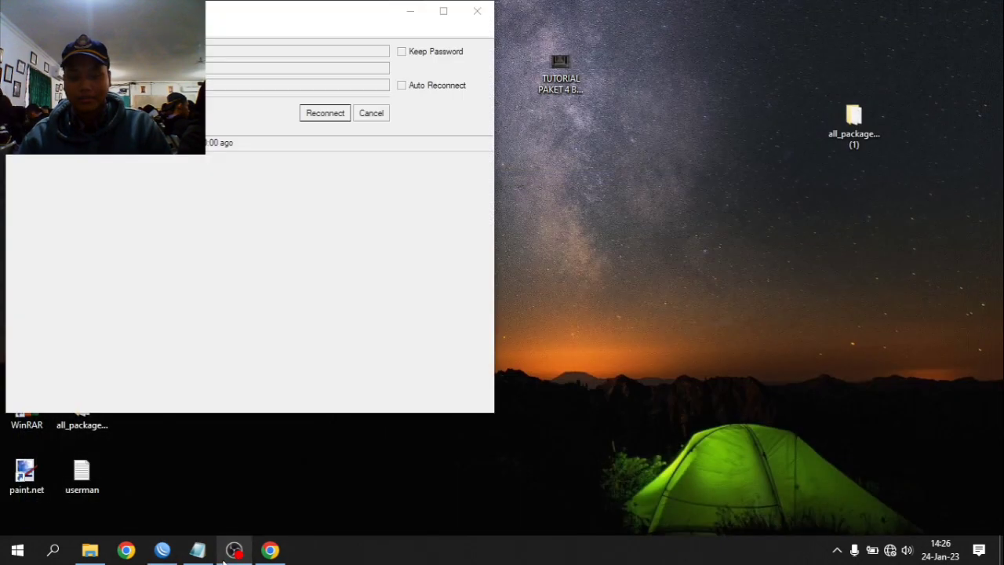
pyautogui.click(224, 554)
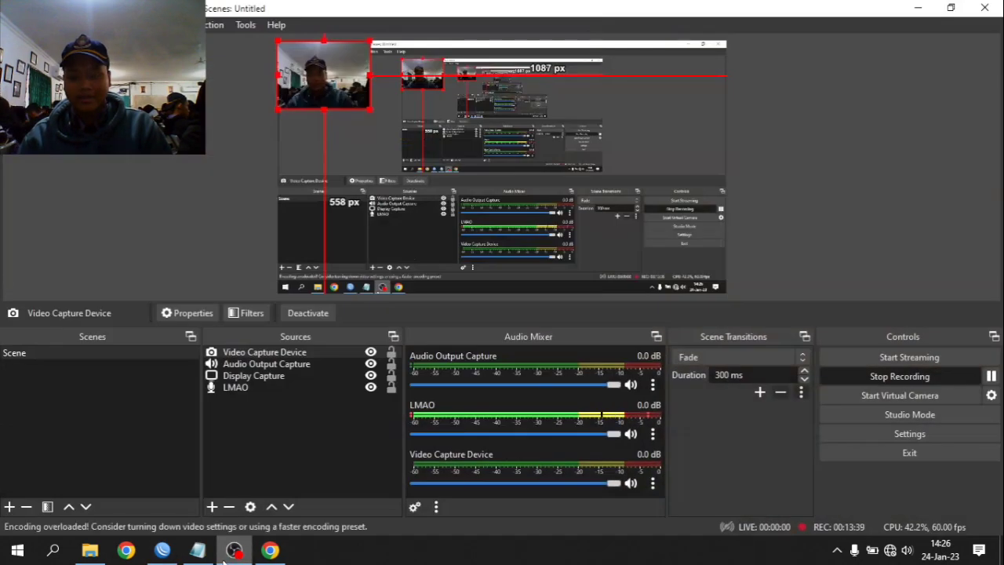
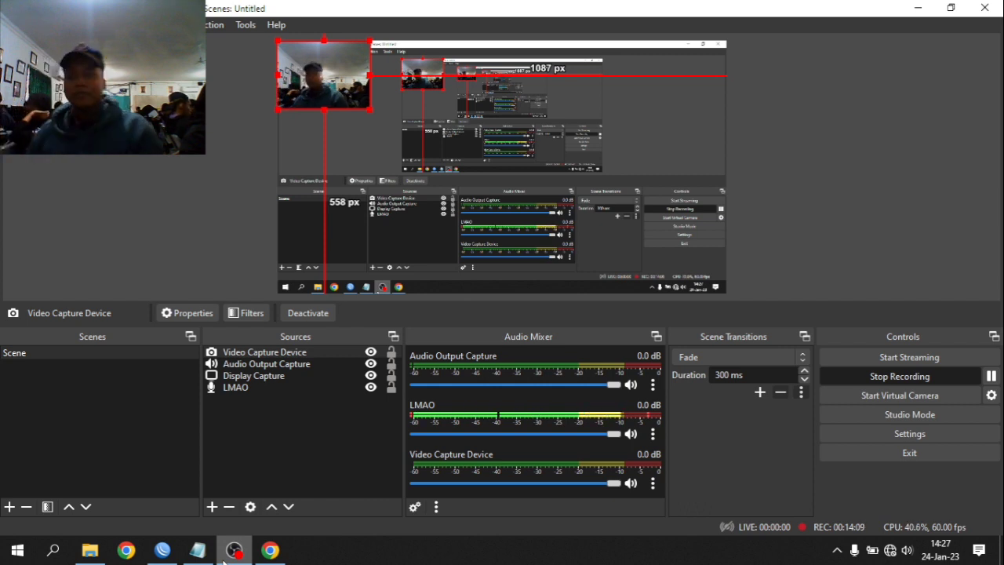
# - Connect Winbox to the hEX lite router discovered in Neighbors
pyautogui.click(161, 554)
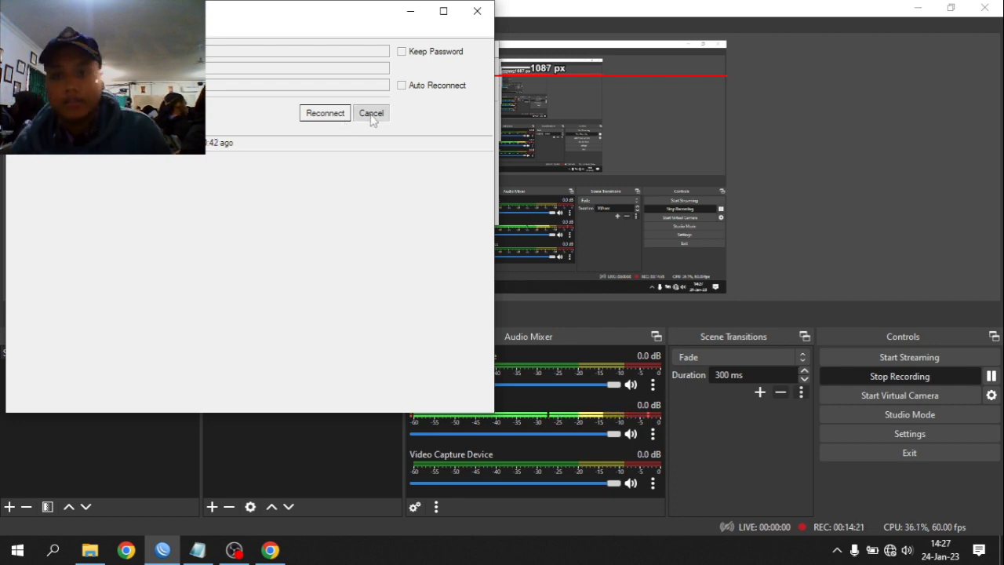
pyautogui.click(372, 115)
pyautogui.click(931, 6)
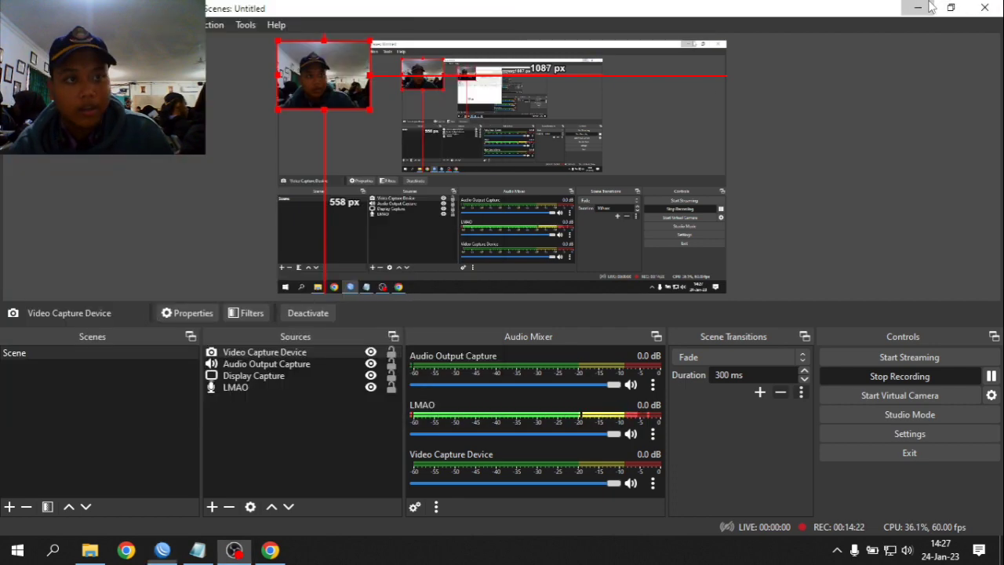
pyautogui.click(930, 6)
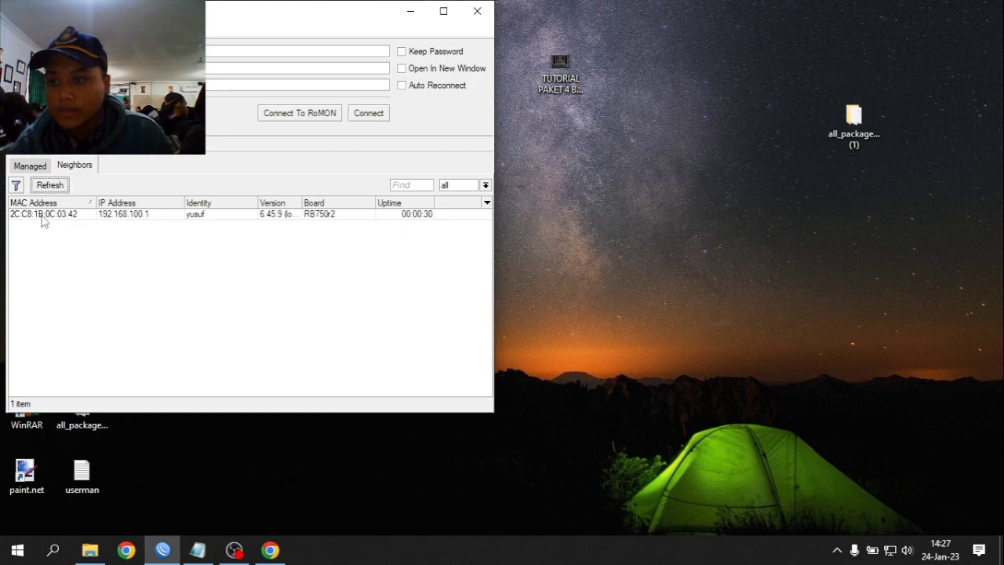
pyautogui.click(43, 216)
pyautogui.click(376, 119)
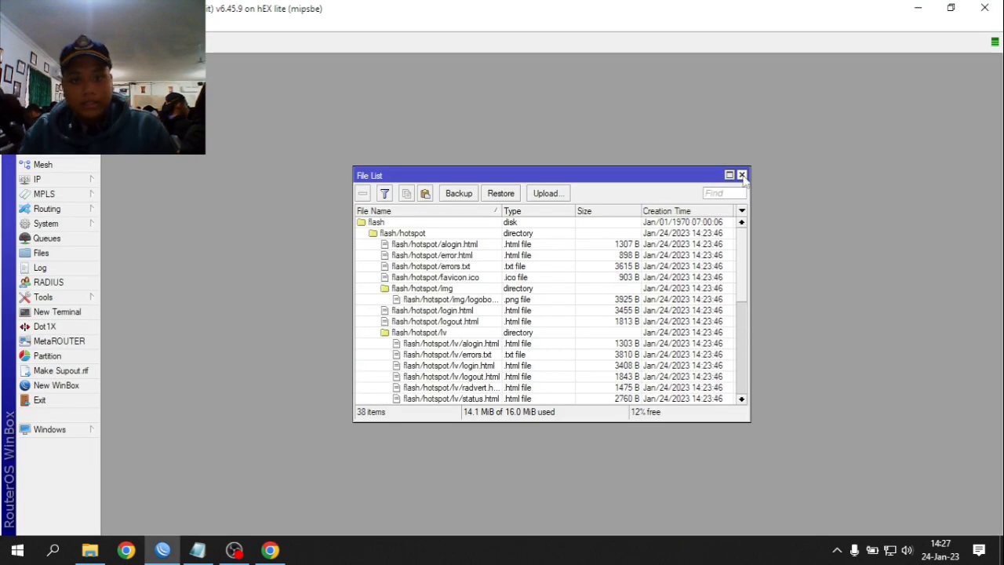
# - Check the installed package list to confirm user-manager is present
pyautogui.click(745, 173)
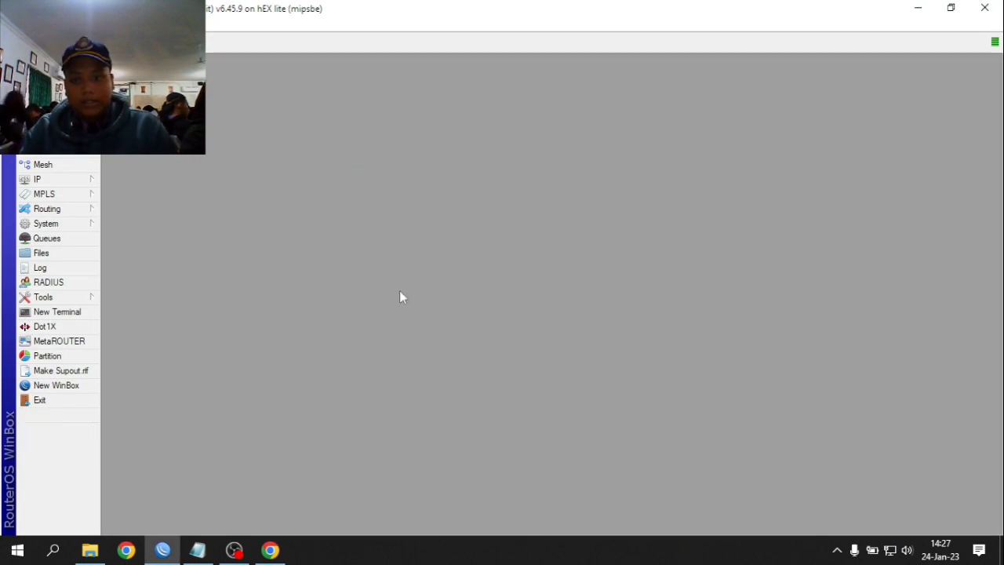
pyautogui.click(79, 238)
pyautogui.press('Escape')
pyautogui.moveTo(70, 223)
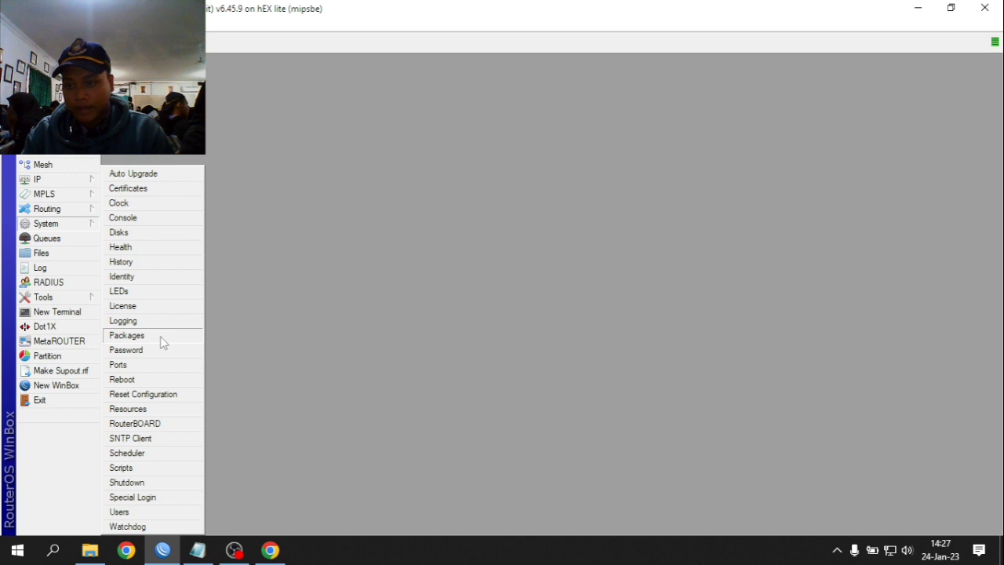
pyautogui.click(127, 335)
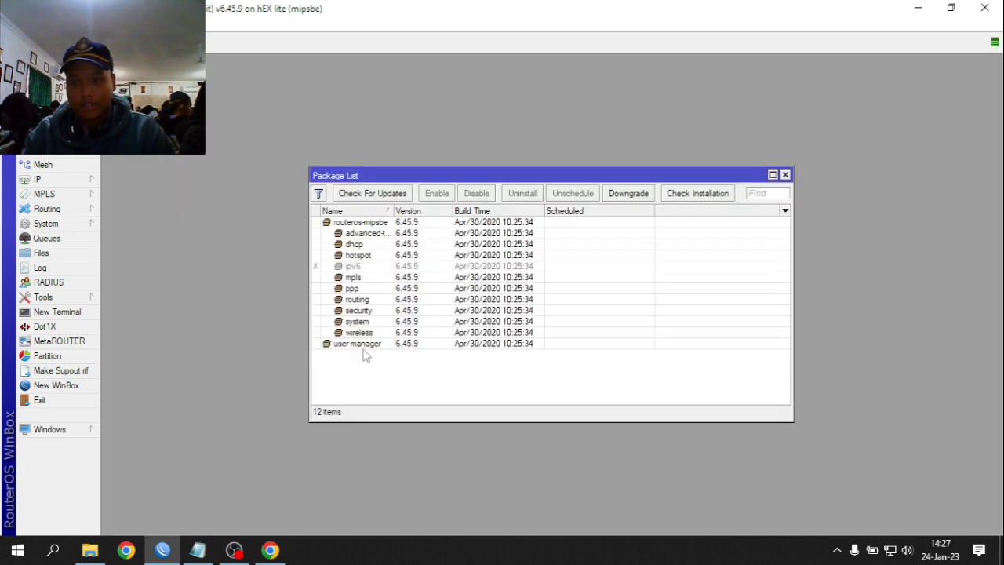
pyautogui.click(786, 175)
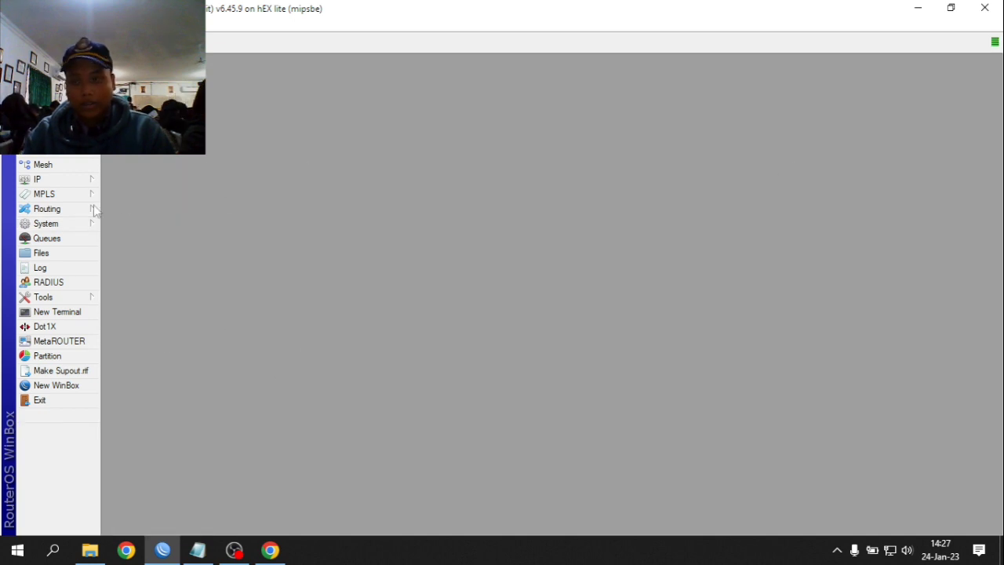
# - In a new Chrome tab, open 192.168.100.1/userman and log in as admin
pyautogui.click(276, 552)
pyautogui.hotkey('ctrl', 't')
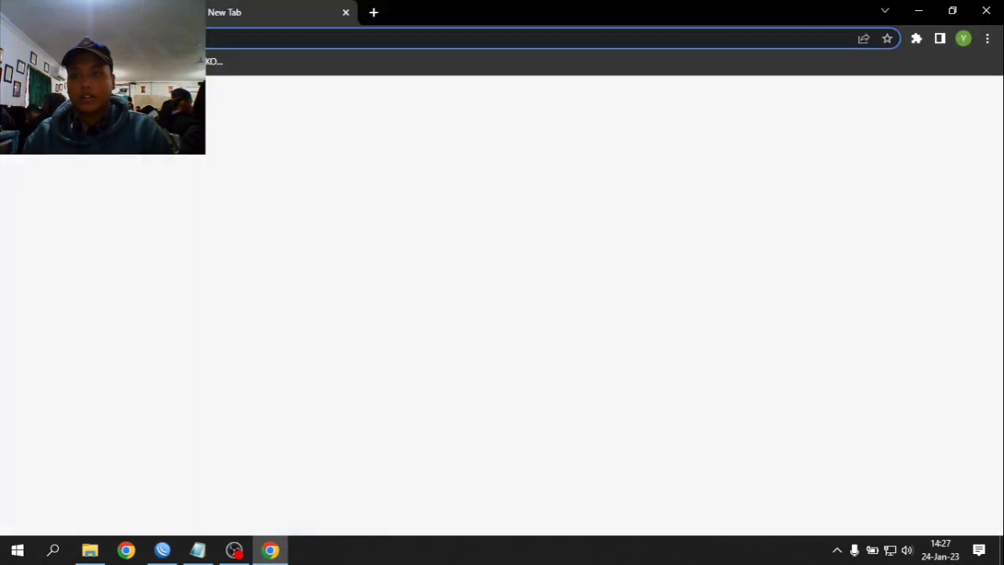
pyautogui.write('192')
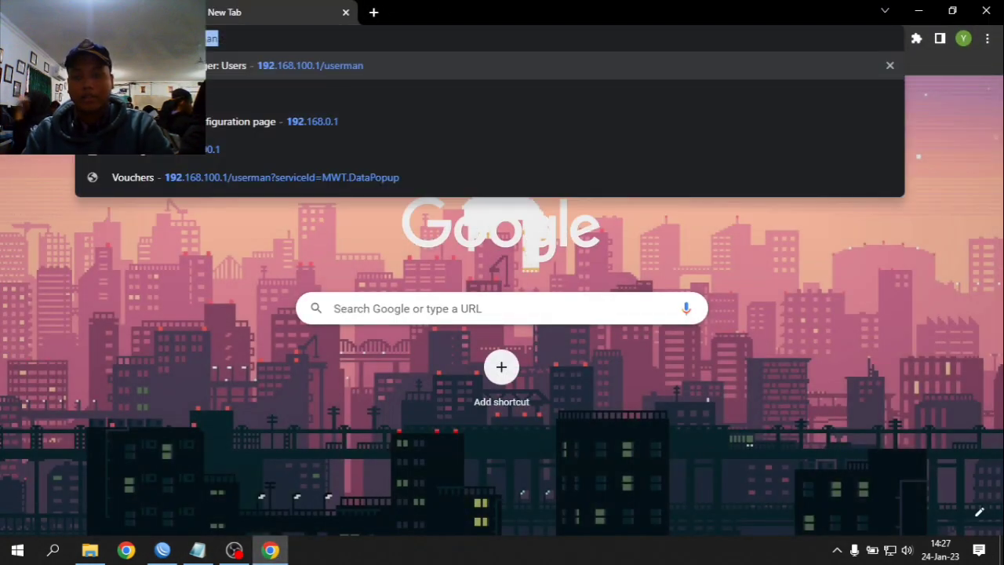
pyautogui.write('.168.')
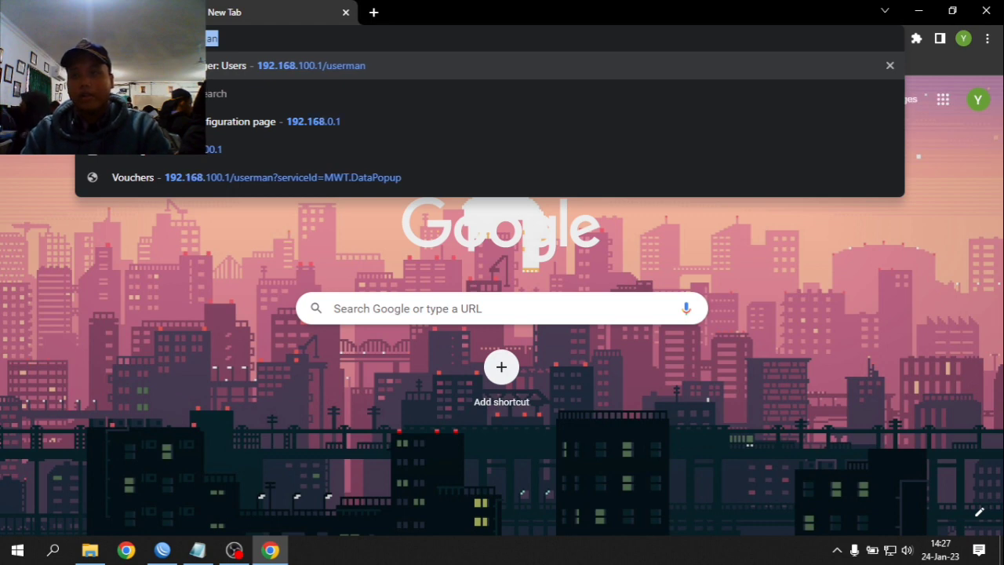
pyautogui.write('100.1')
pyautogui.press('Delete')
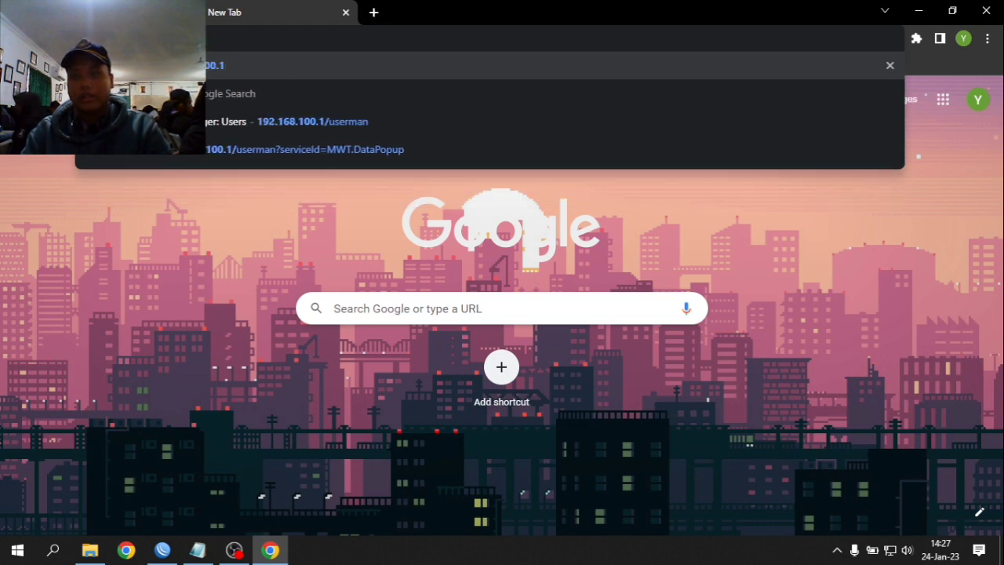
pyautogui.write('/userman')
pyautogui.press('Return')
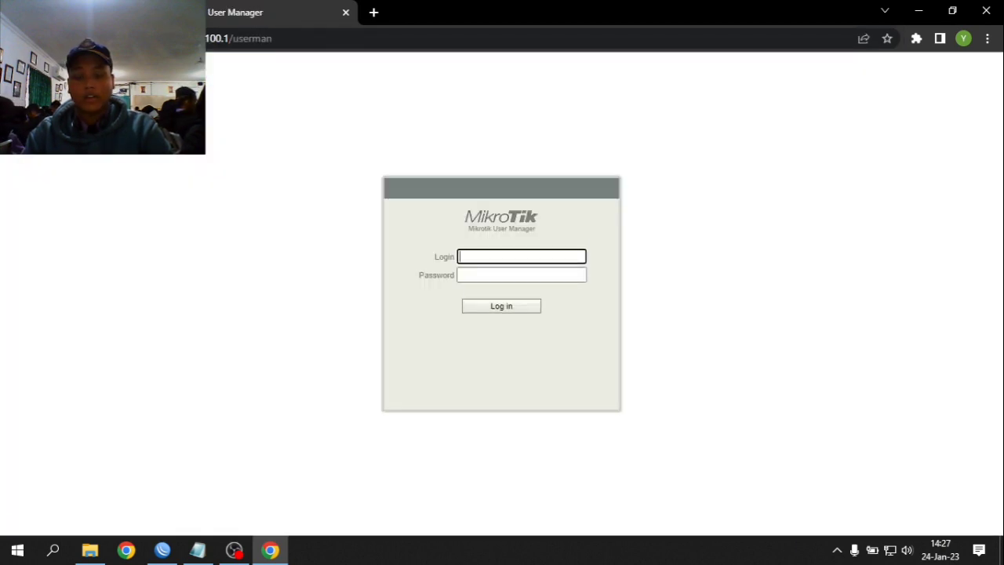
pyautogui.write('admin')
pyautogui.press('Return')
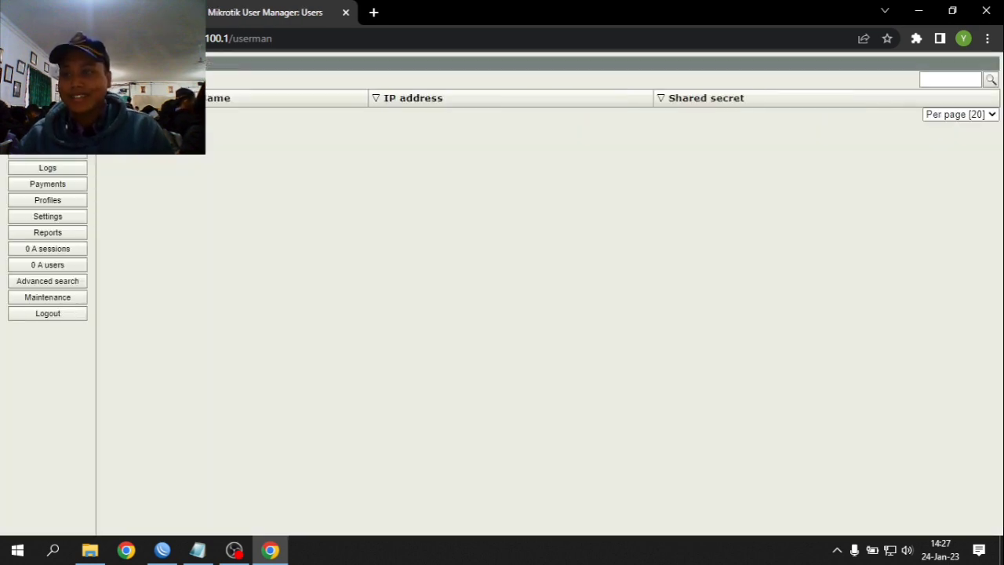
# - Browse the Logs, Payments, Profiles and Routers pages, then start a new router entry
pyautogui.click(73, 164)
pyautogui.click(67, 182)
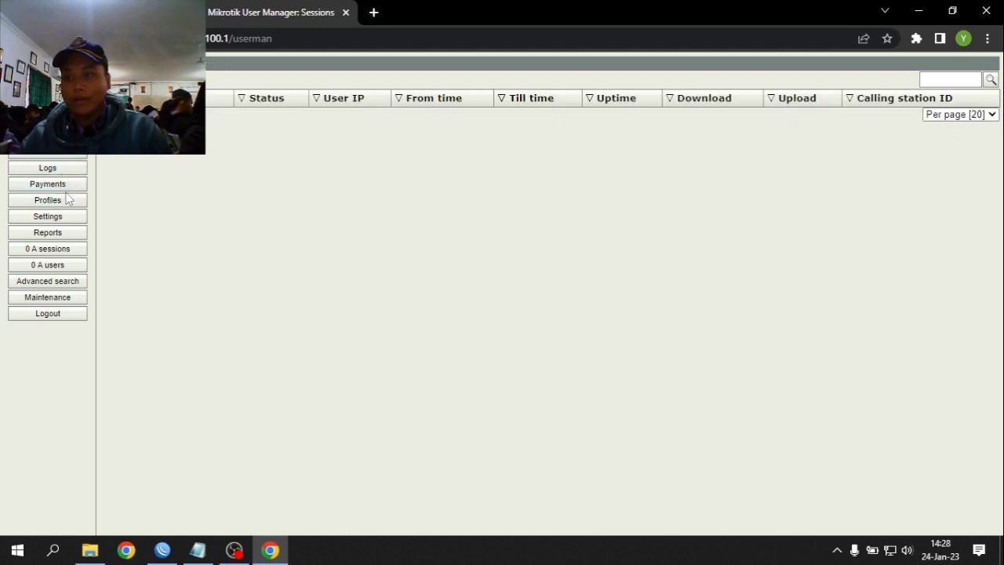
pyautogui.click(55, 203)
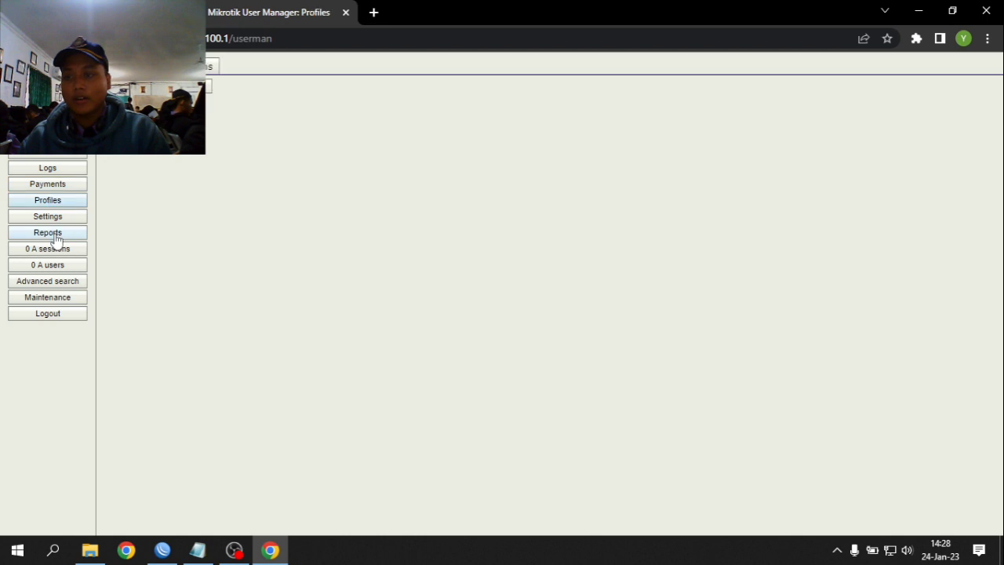
pyautogui.click(55, 234)
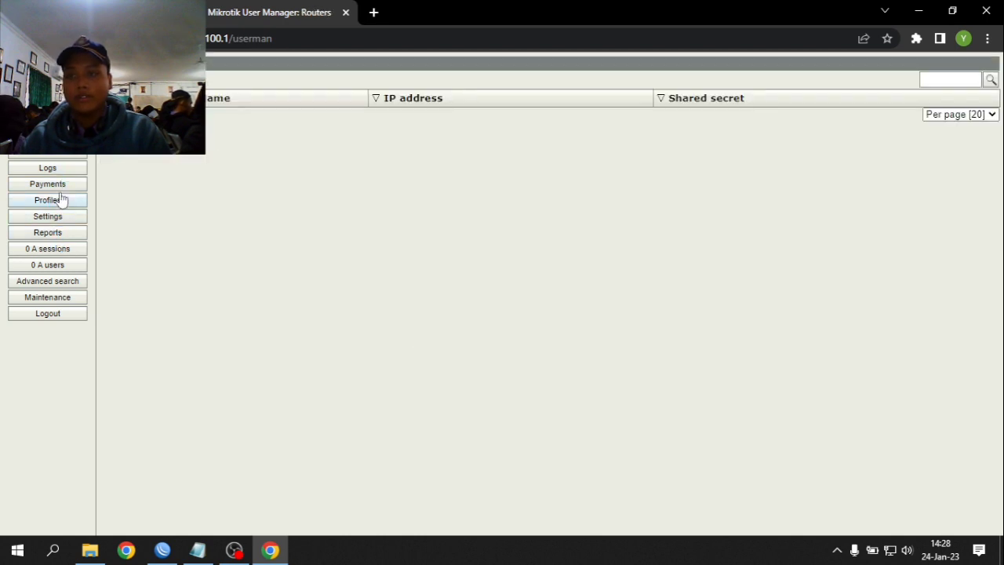
pyautogui.click(61, 200)
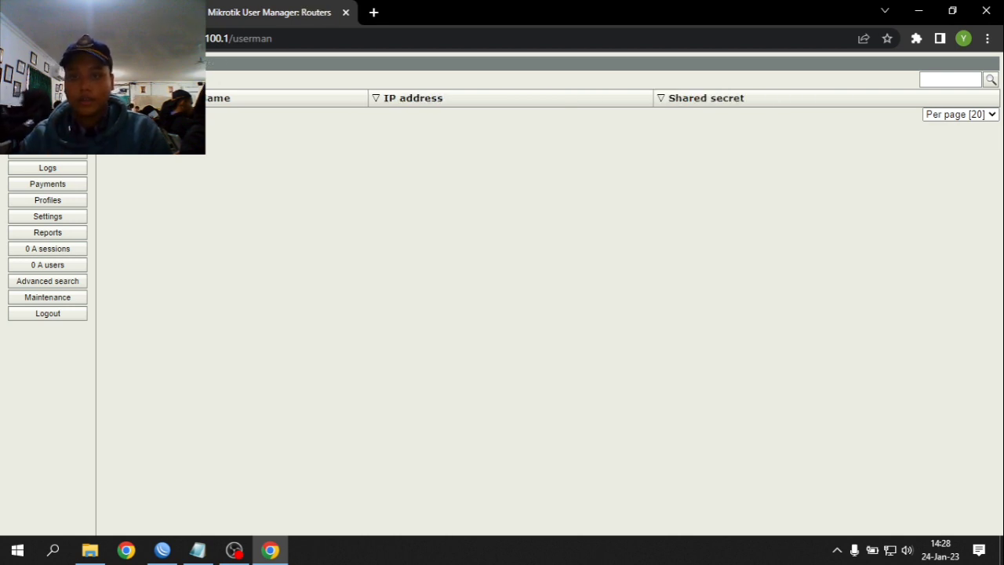
pyautogui.click(503, 197)
# - Name the new router yusuf.net and clear the mistaken IP address entry
pyautogui.write('yusuf')
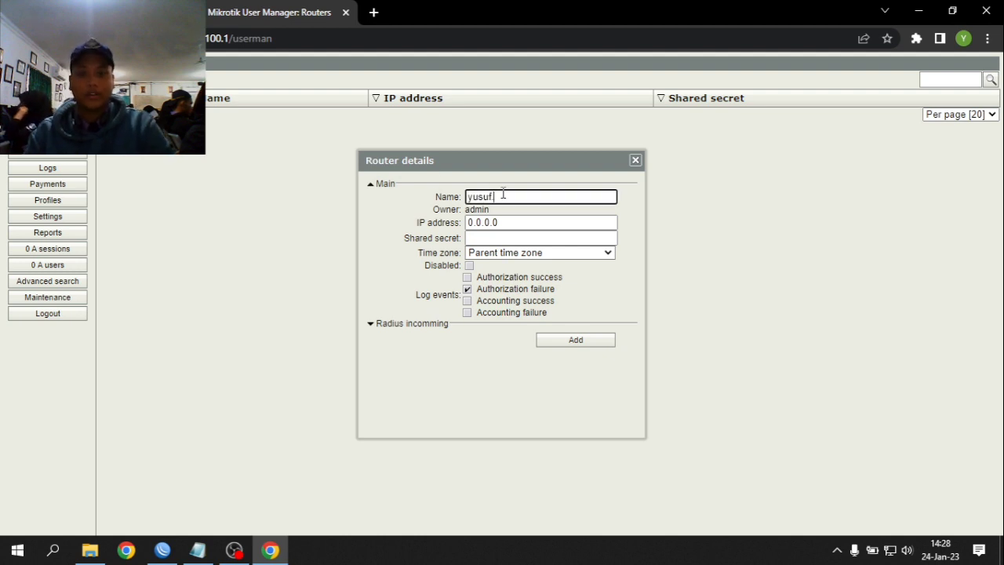
pyautogui.write('.net')
pyautogui.press('Tab')
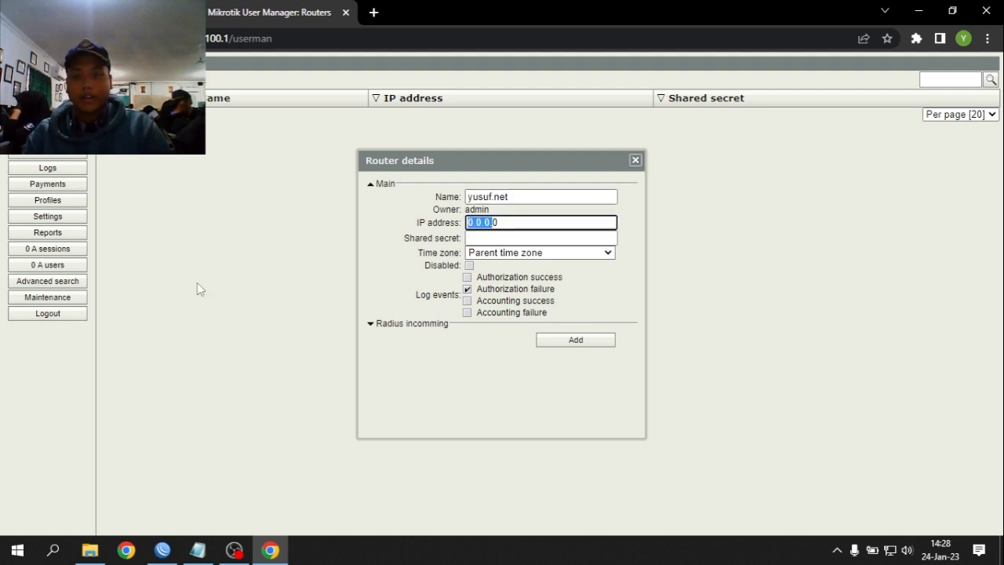
pyautogui.click(502, 224)
pyautogui.doubleClick(502, 224)
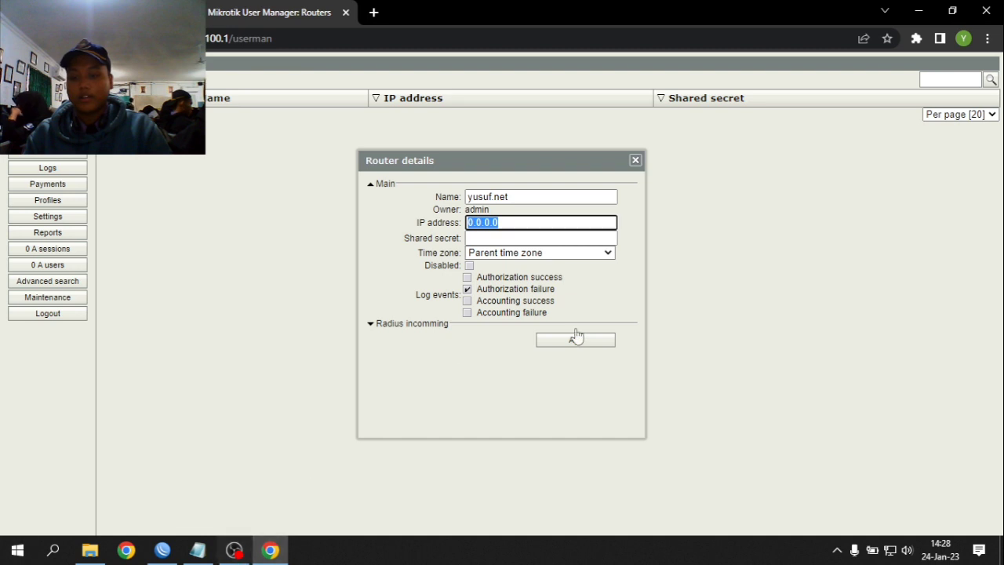
pyautogui.write('6.45.9')
pyautogui.press('BackSpace')
pyautogui.press('BackSpace')
pyautogui.press('BackSpace')
pyautogui.press('BackSpace')
pyautogui.press('BackSpace')
pyautogui.press('BackSpace')
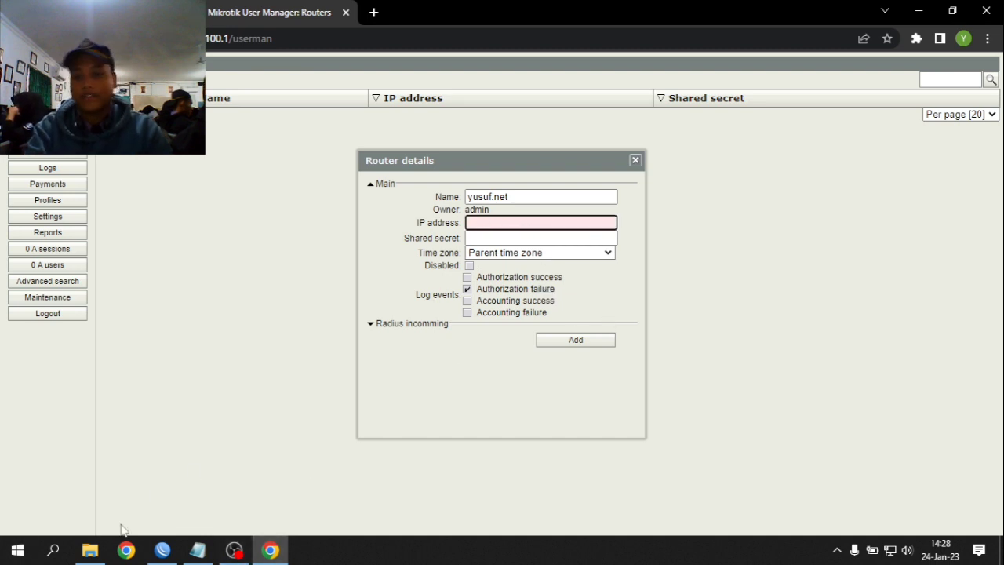
# - Copy 172.16.131.77 from Winbox's IP address list into the router's IP field
pyautogui.click(162, 550)
pyautogui.click(51, 178)
pyautogui.click(131, 170)
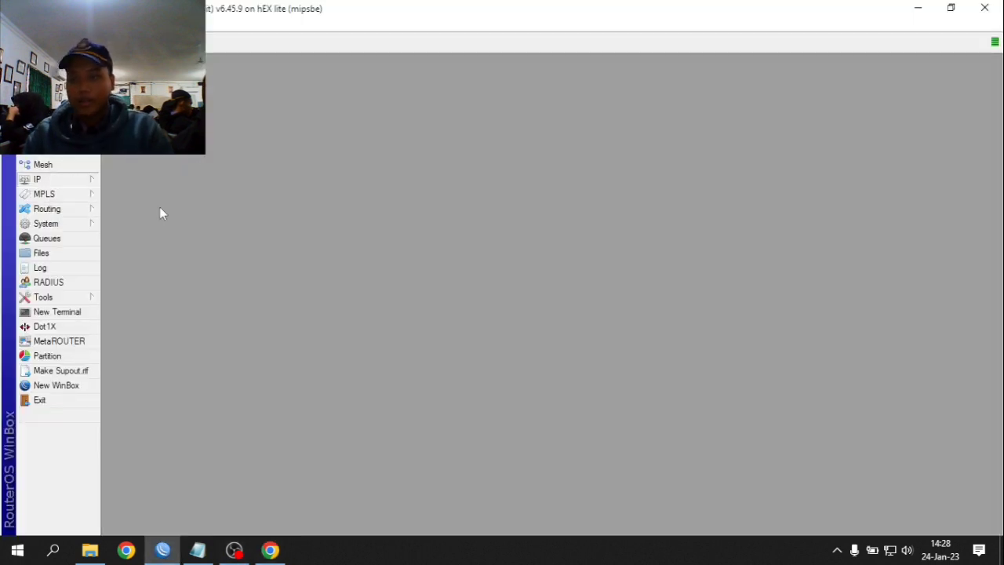
pyautogui.doubleClick(434, 224)
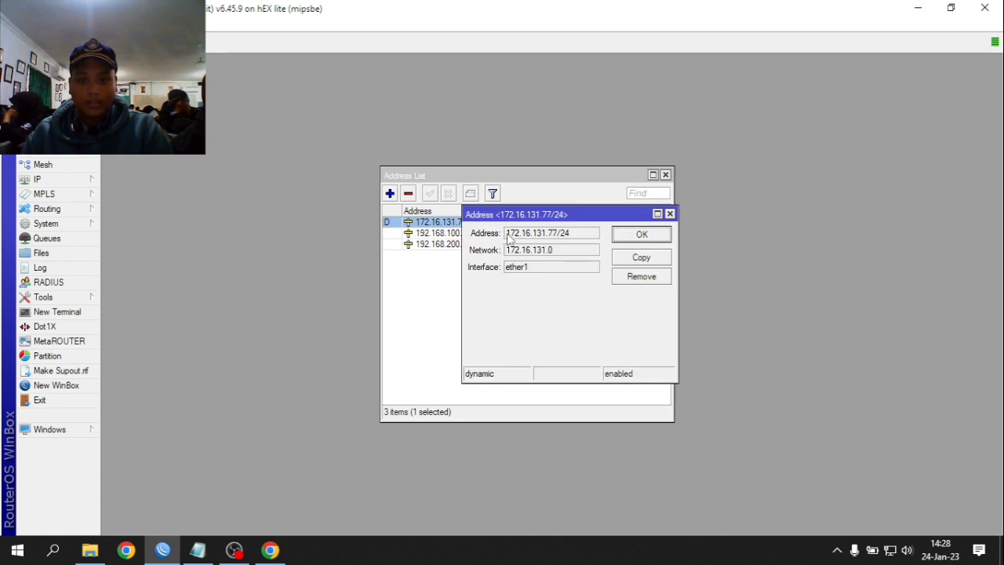
pyautogui.moveTo(507, 233); pyautogui.dragTo(556, 235)
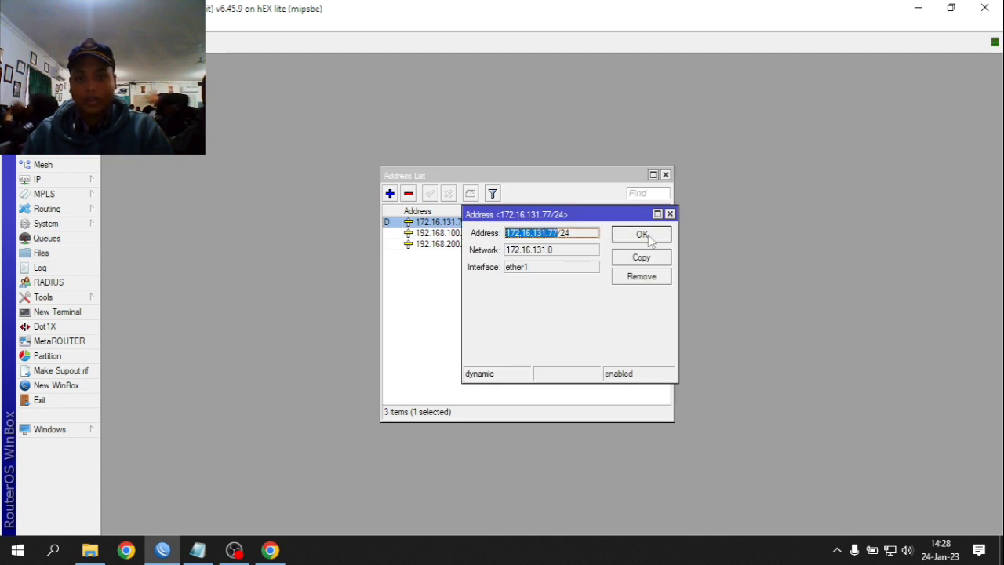
pyautogui.click(648, 235)
pyautogui.click(270, 550)
pyautogui.hotkey('ctrl', 'v')
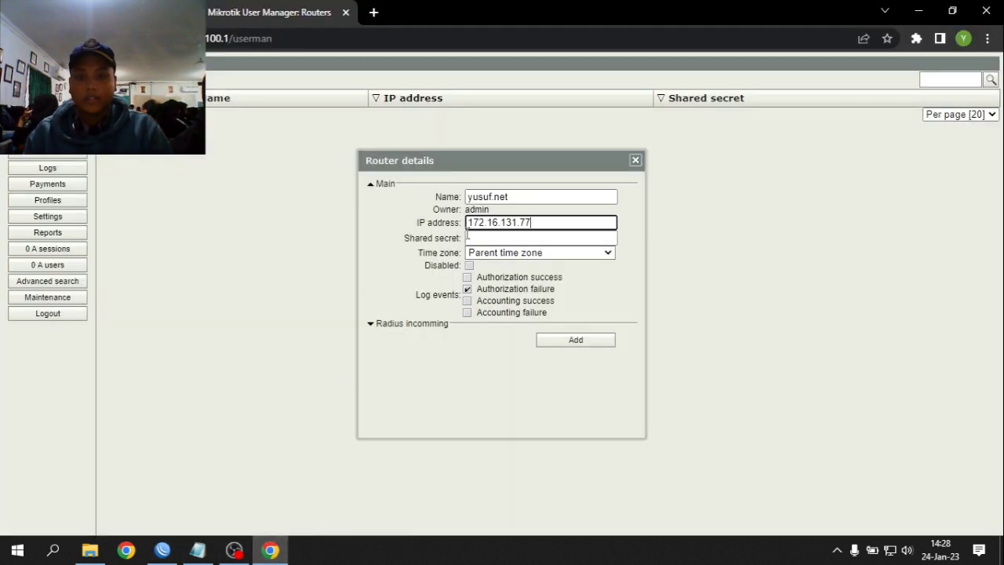
pyautogui.click(475, 239)
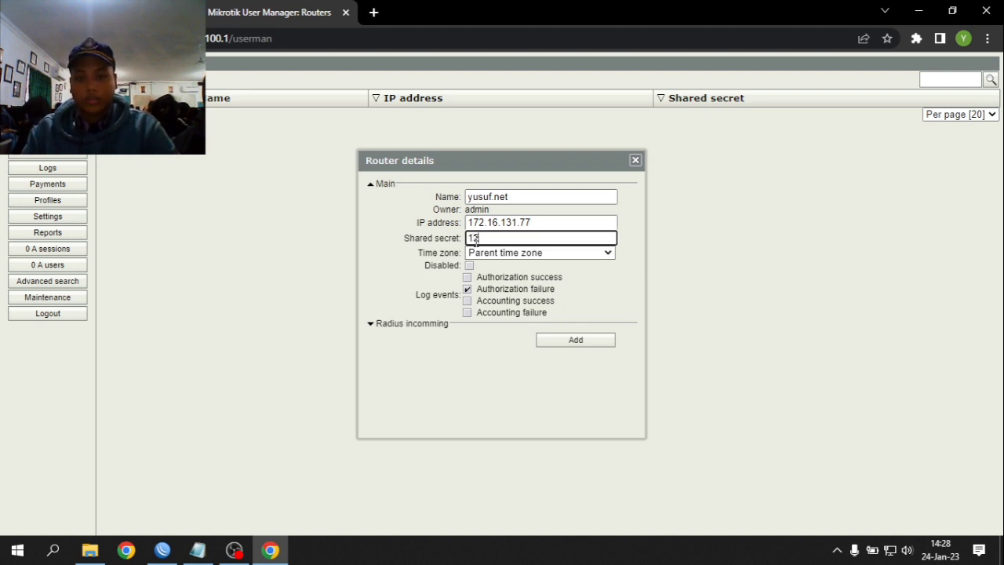
pyautogui.write('123456')
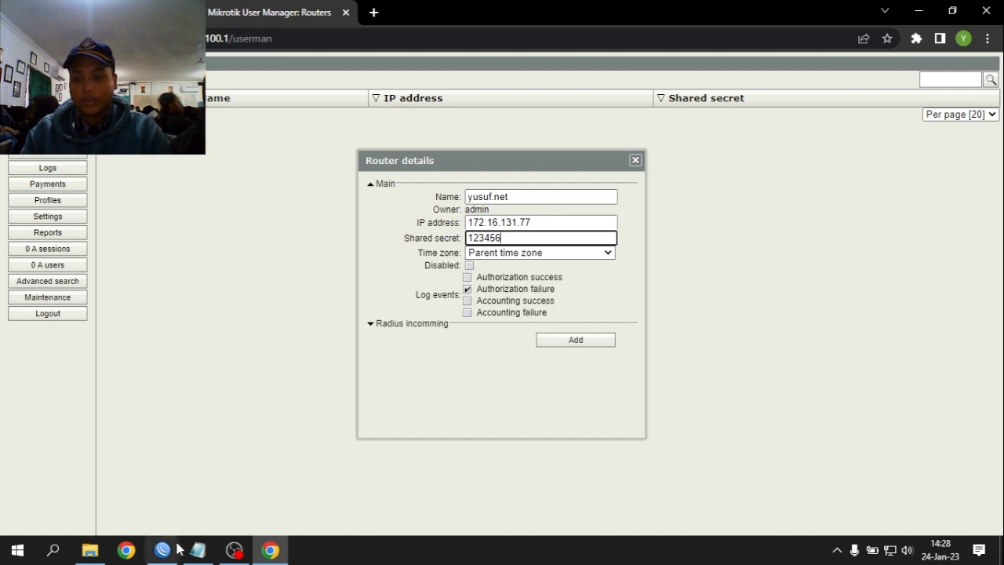
pyautogui.click(163, 550)
pyautogui.click(78, 281)
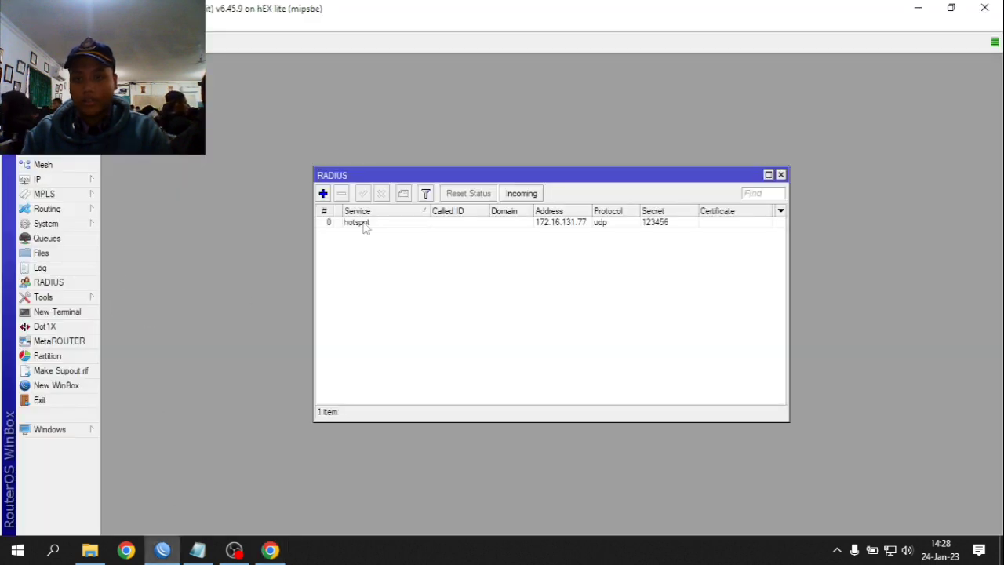
pyautogui.doubleClick(361, 223)
pyautogui.doubleClick(547, 310)
pyautogui.press('Escape')
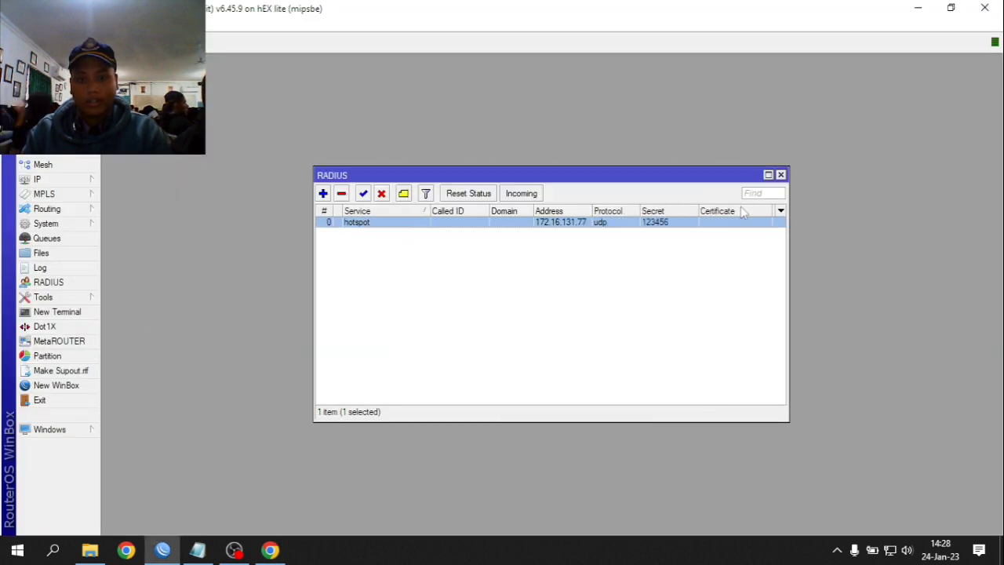
pyautogui.press('Escape')
# - Set the router's time zone to +07:00 and add it
pyautogui.click(269, 550)
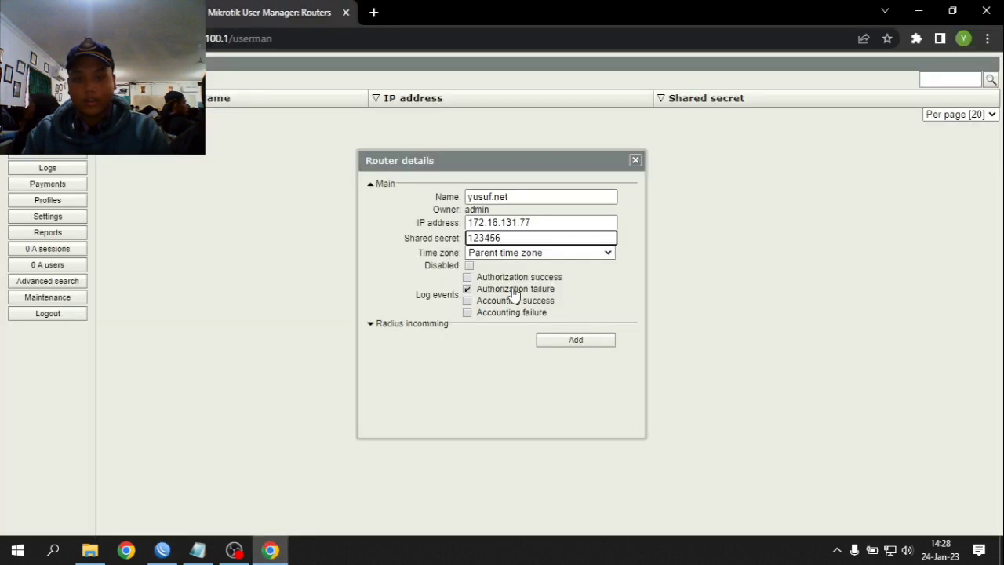
pyautogui.click(490, 255)
pyautogui.scroll(-5, 526, 392)
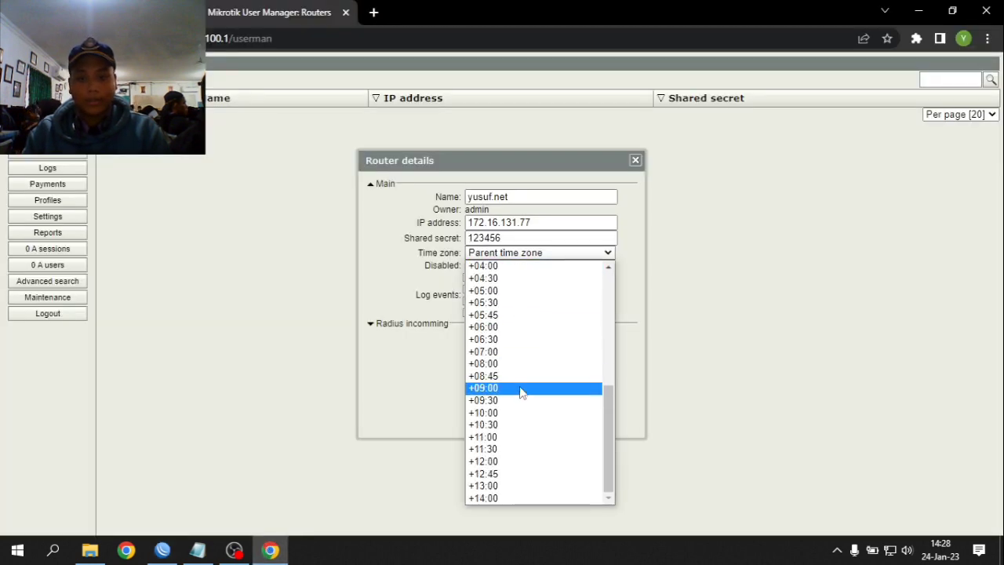
pyautogui.scroll(3, 523, 387)
pyautogui.scroll(-3, 503, 418)
pyautogui.click(495, 361)
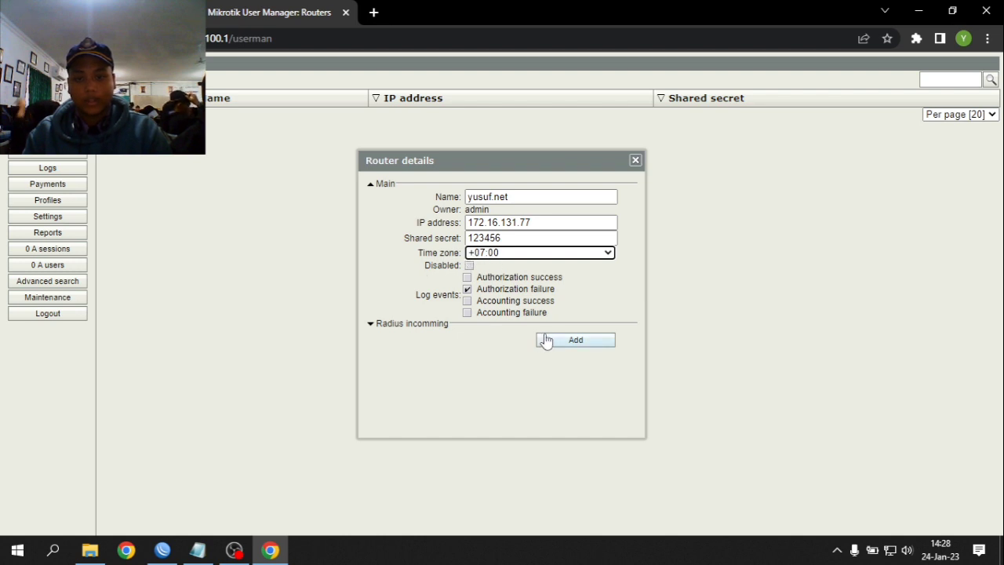
pyautogui.click(574, 343)
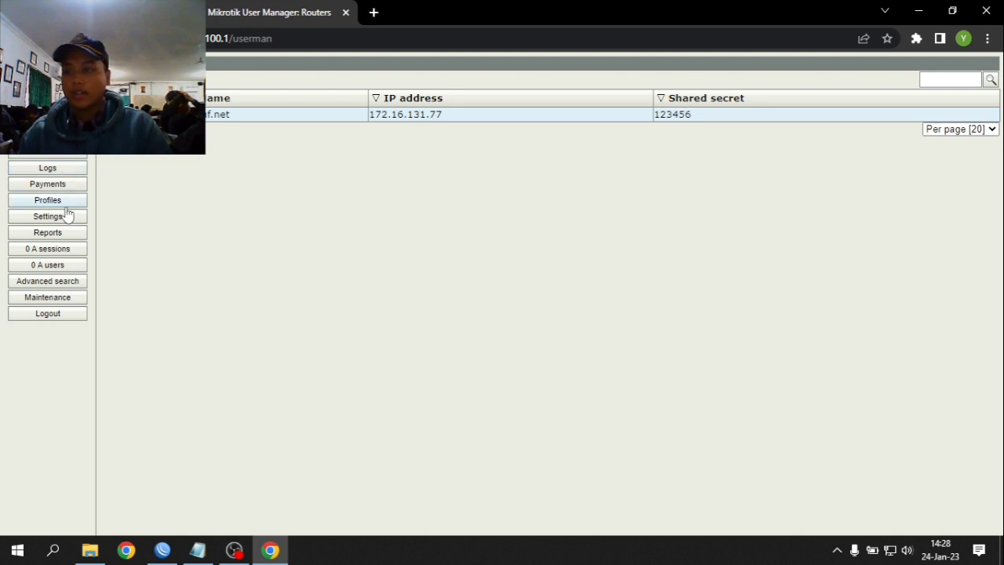
# - Add a yusuf.net limitation and create the yusuf.net profile priced 3000
pyautogui.click(64, 206)
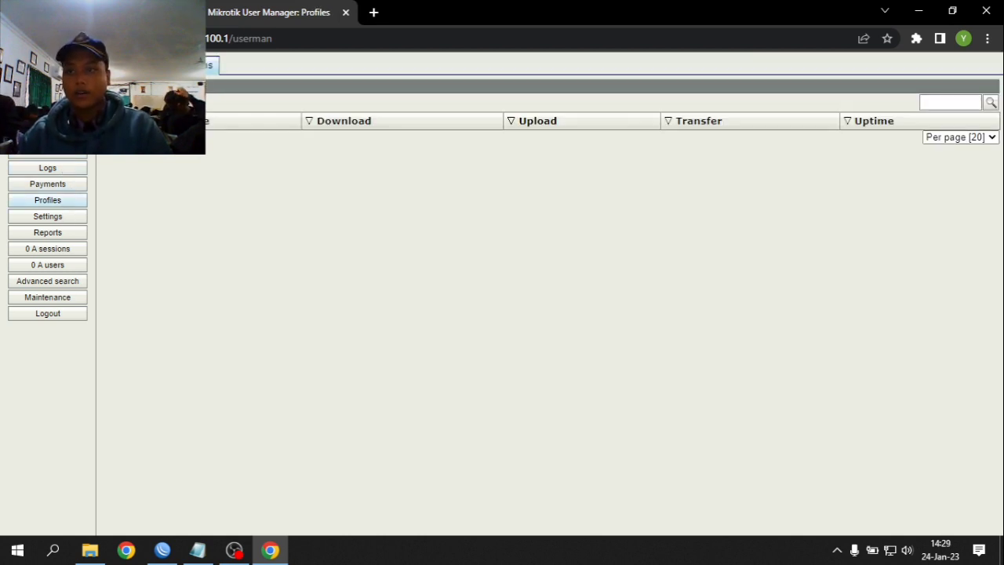
pyautogui.click(471, 124)
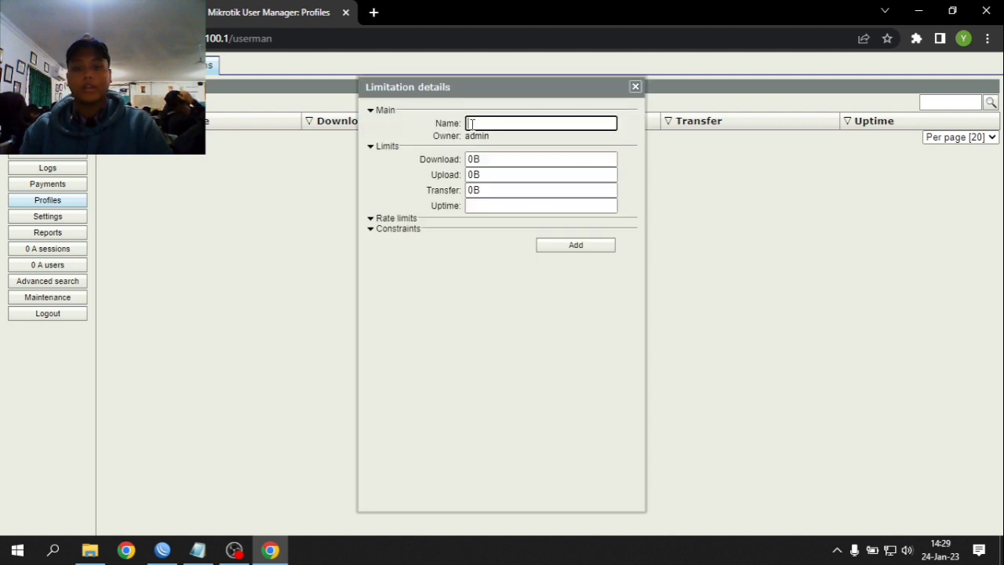
pyautogui.write('yusuf.net')
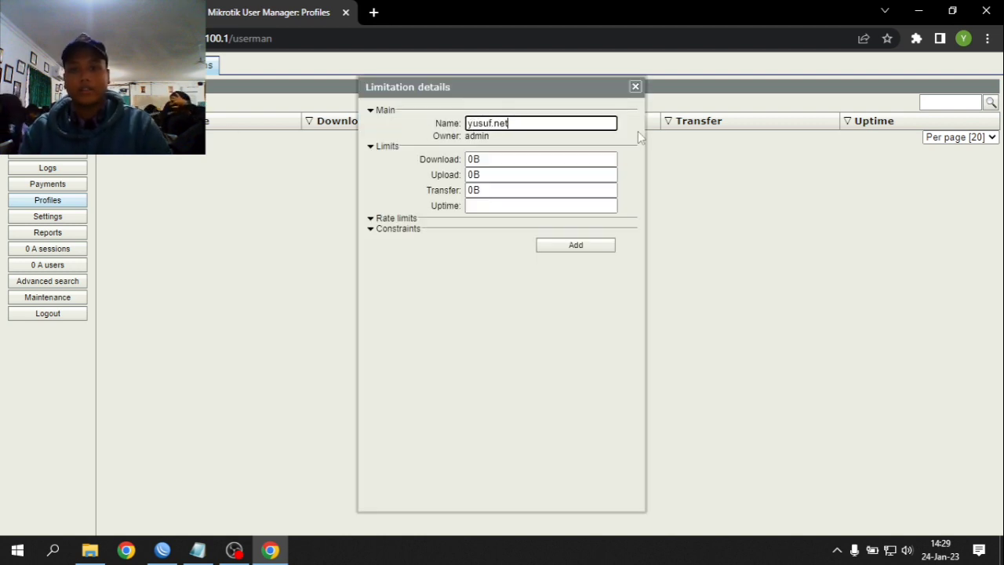
pyautogui.click(611, 245)
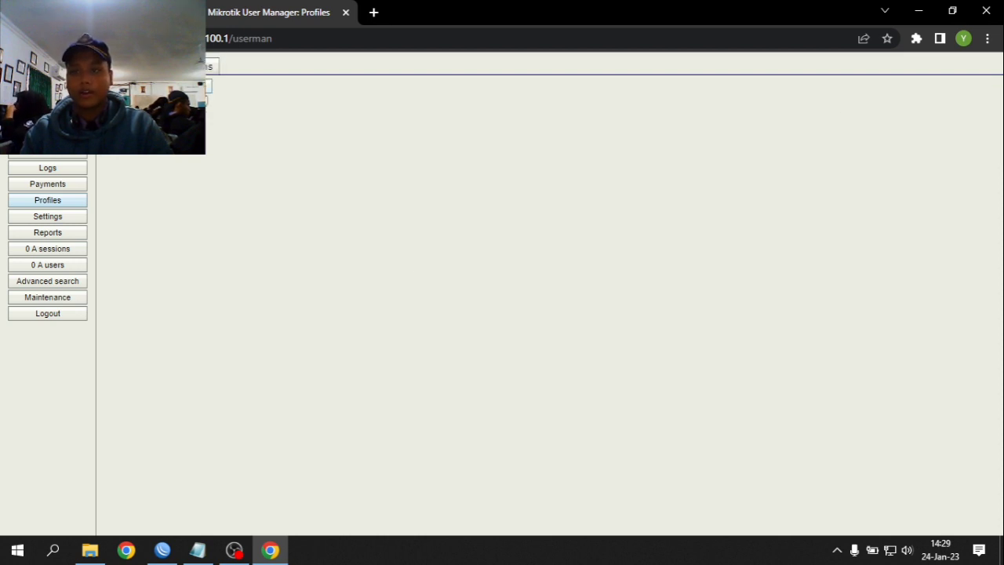
pyautogui.write('usuf.net')
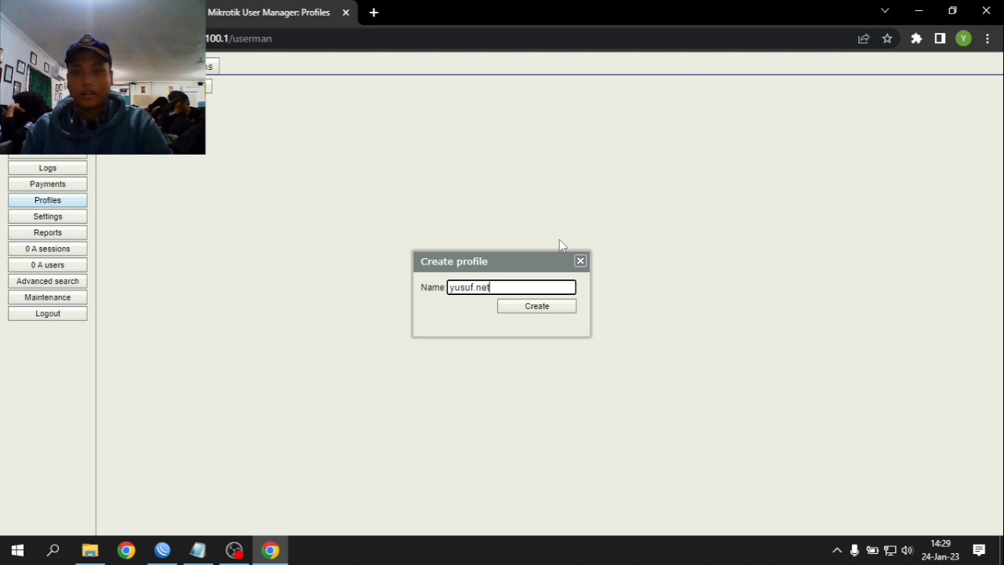
pyautogui.press('Return')
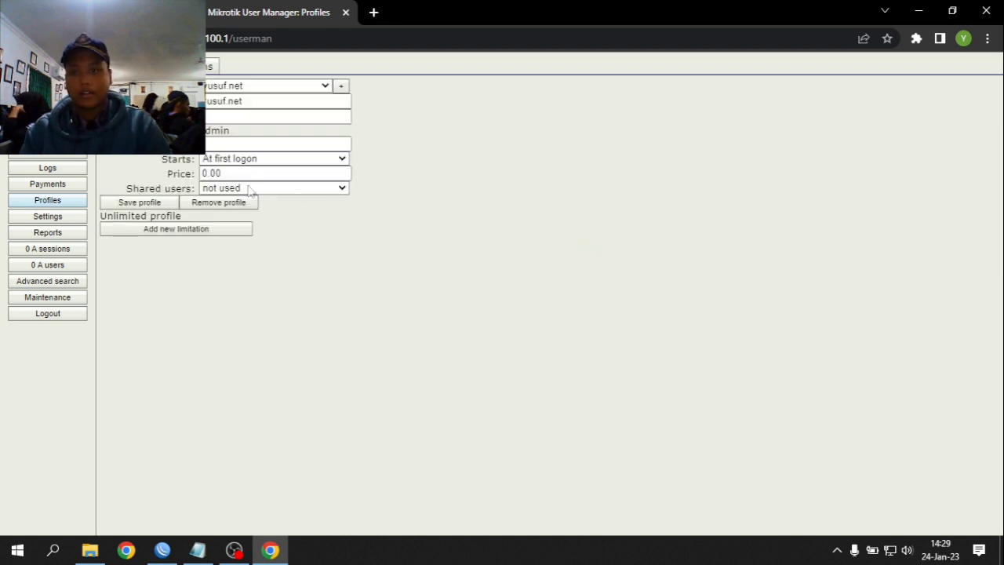
pyautogui.doubleClick(259, 174)
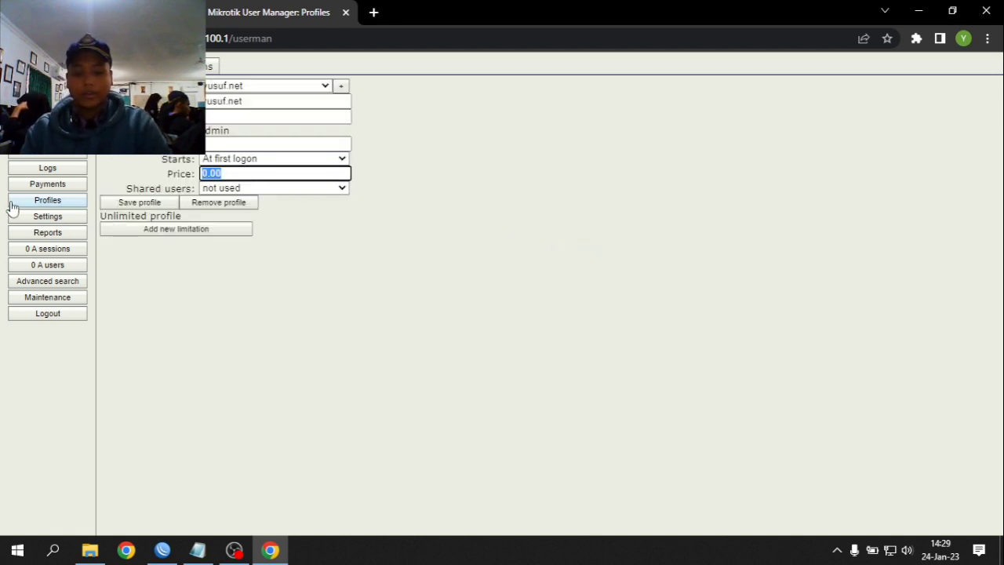
pyautogui.write('2')
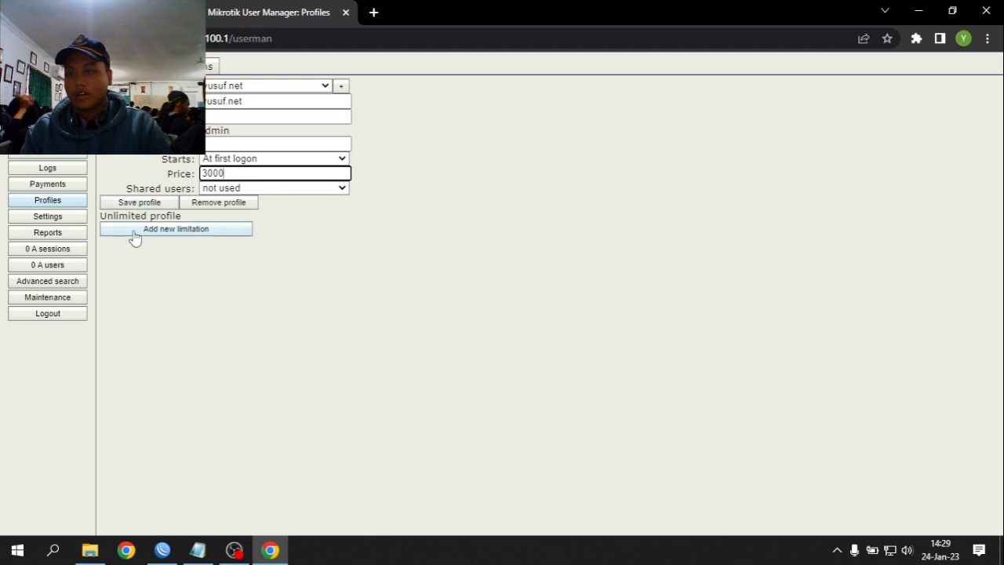
# - Attach an active 07:00:00–16:00:00 limitation to the profile, save it, then open Users
pyautogui.click(135, 231)
pyautogui.click(486, 241)
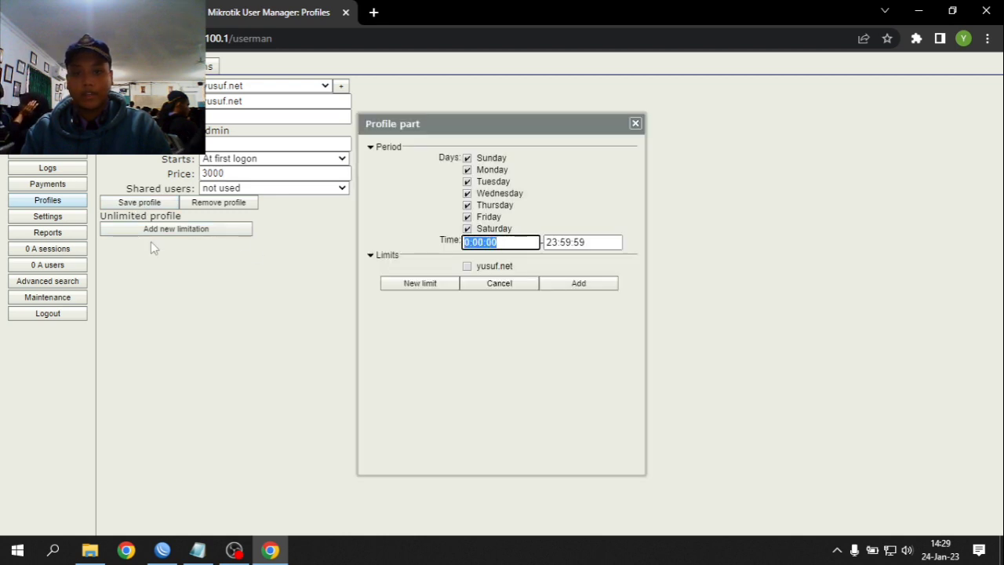
pyautogui.click(467, 241)
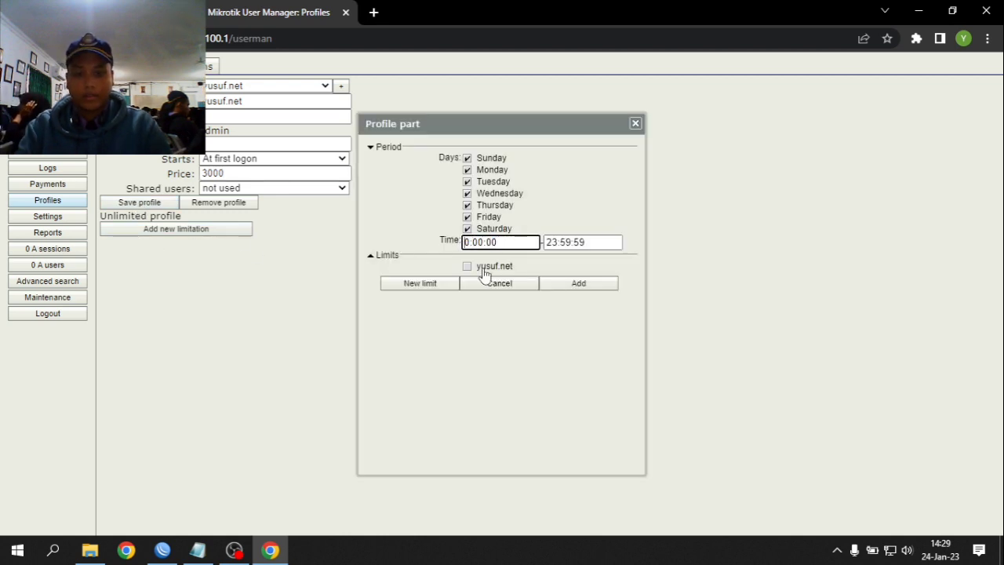
pyautogui.write('7')
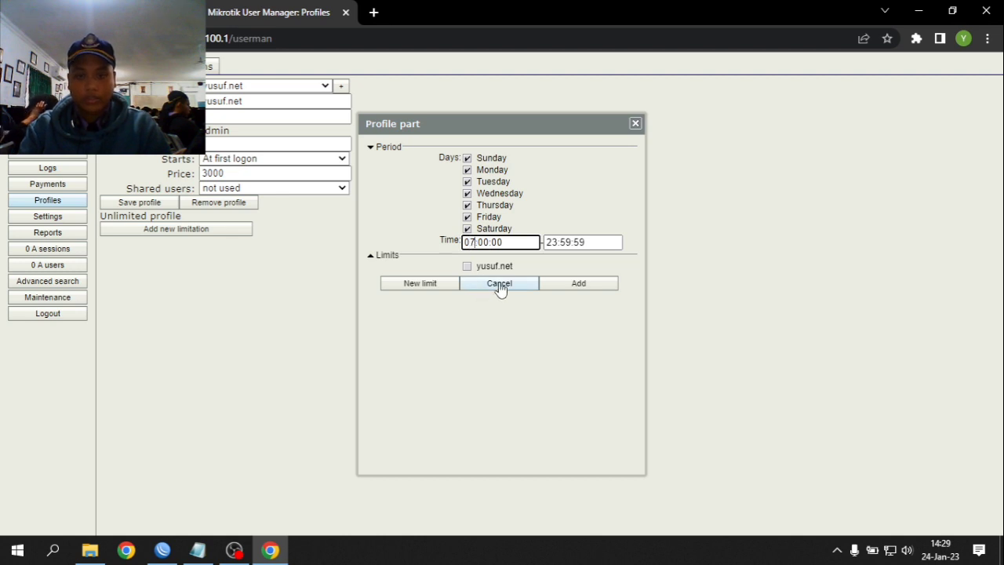
pyautogui.press('Tab')
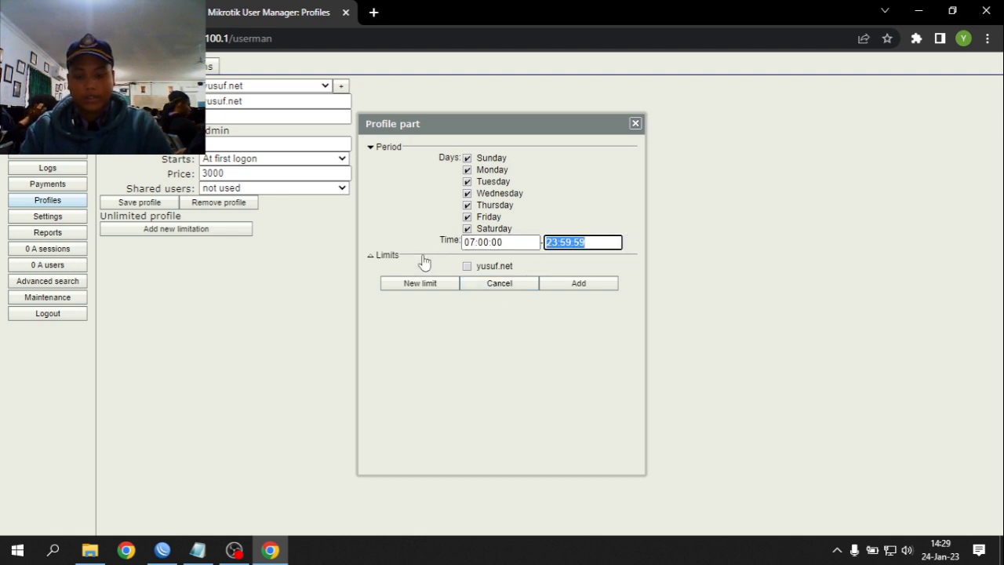
pyautogui.write('16:00:00')
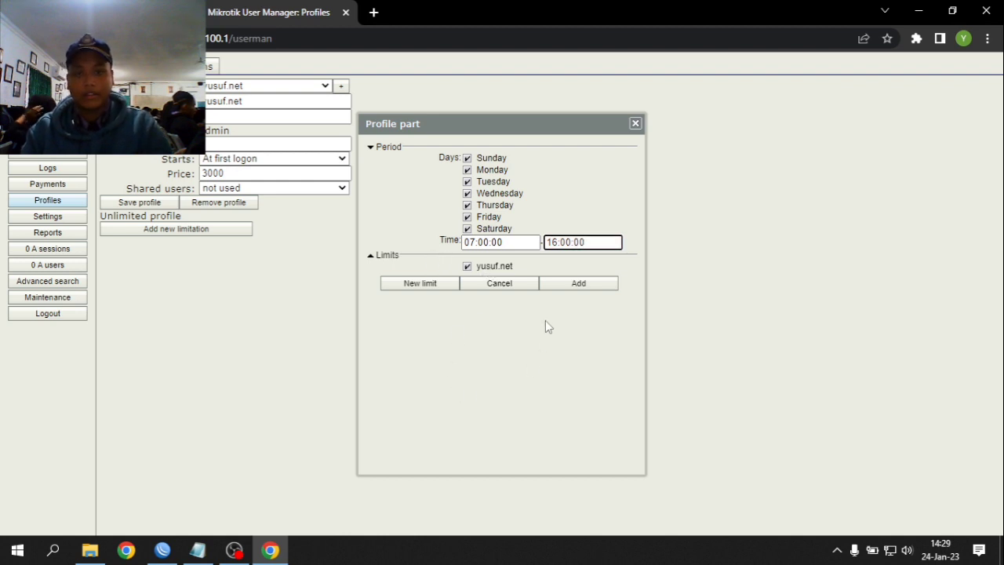
pyautogui.click(594, 290)
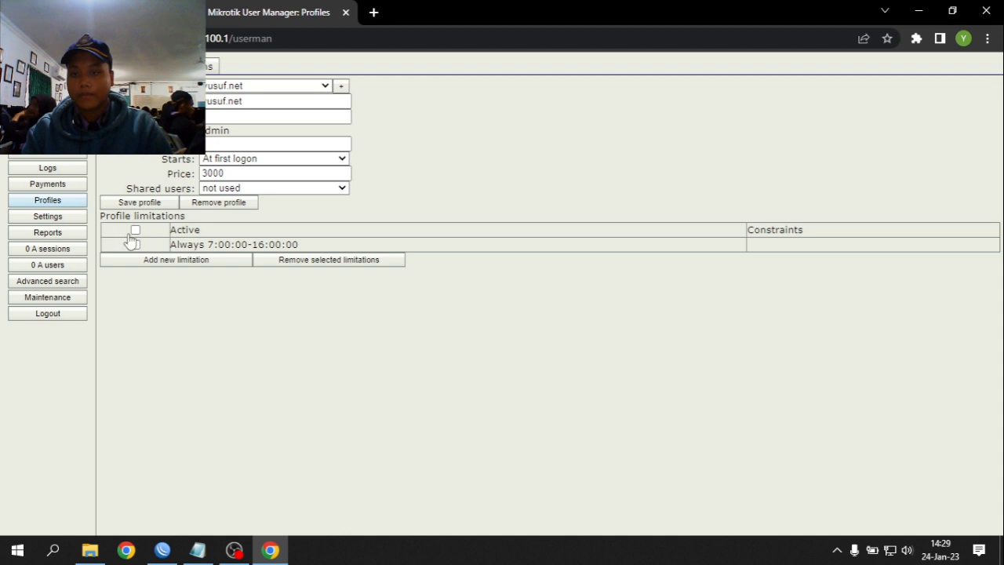
pyautogui.click(136, 229)
pyautogui.click(147, 202)
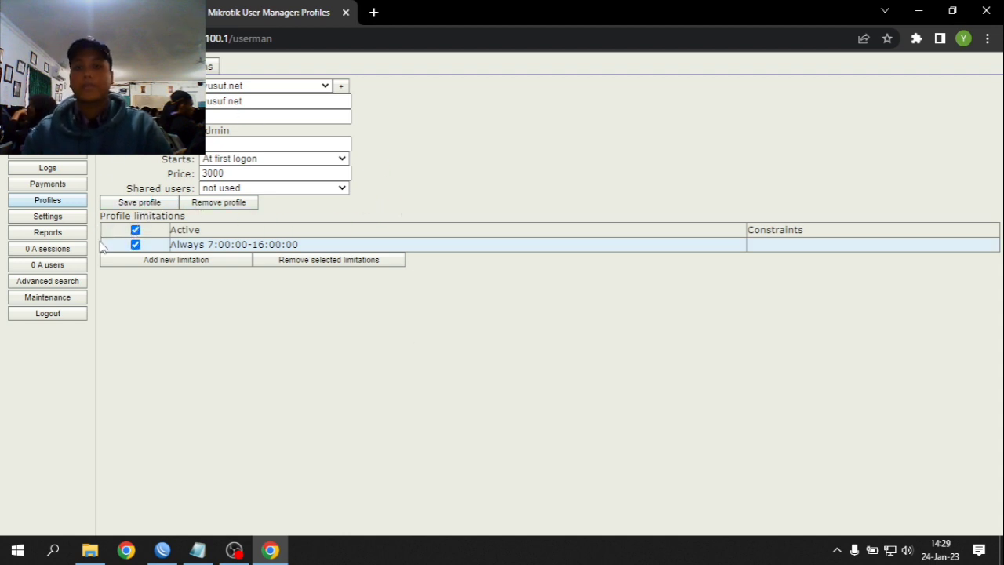
pyautogui.click(47, 120)
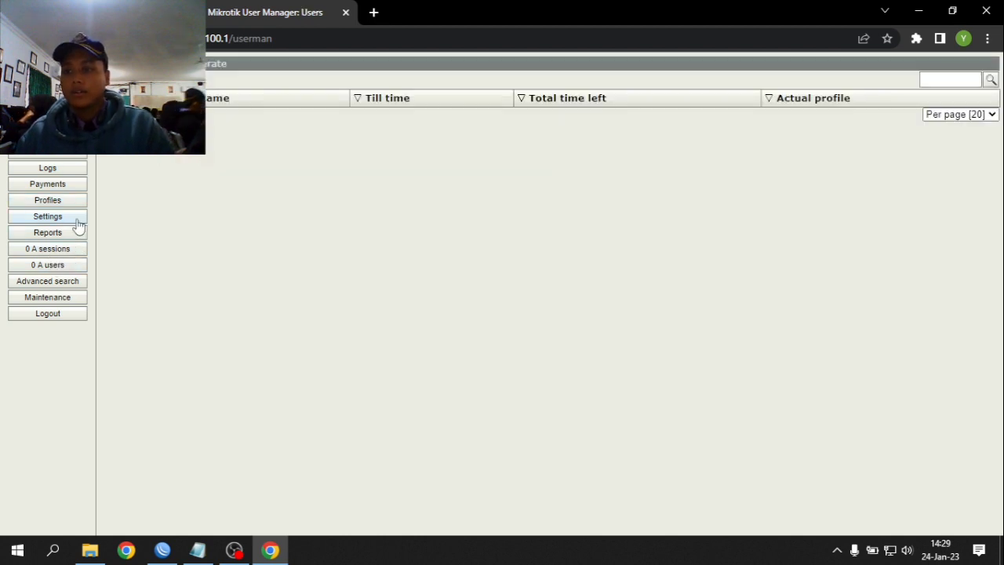
# - Create a new voucher template named yusuf under Settings > Templates
pyautogui.click(272, 69)
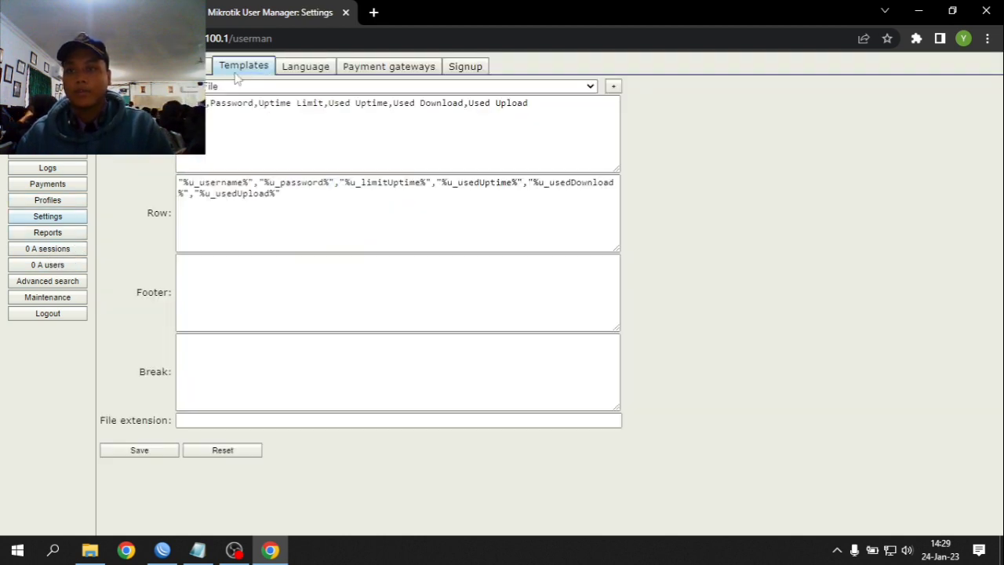
pyautogui.click(613, 88)
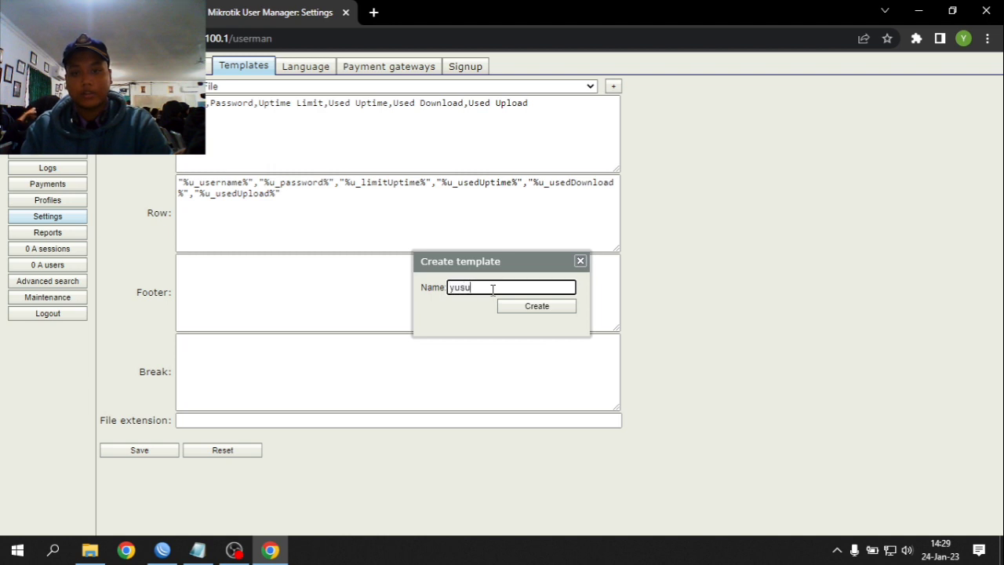
pyautogui.press('Return')
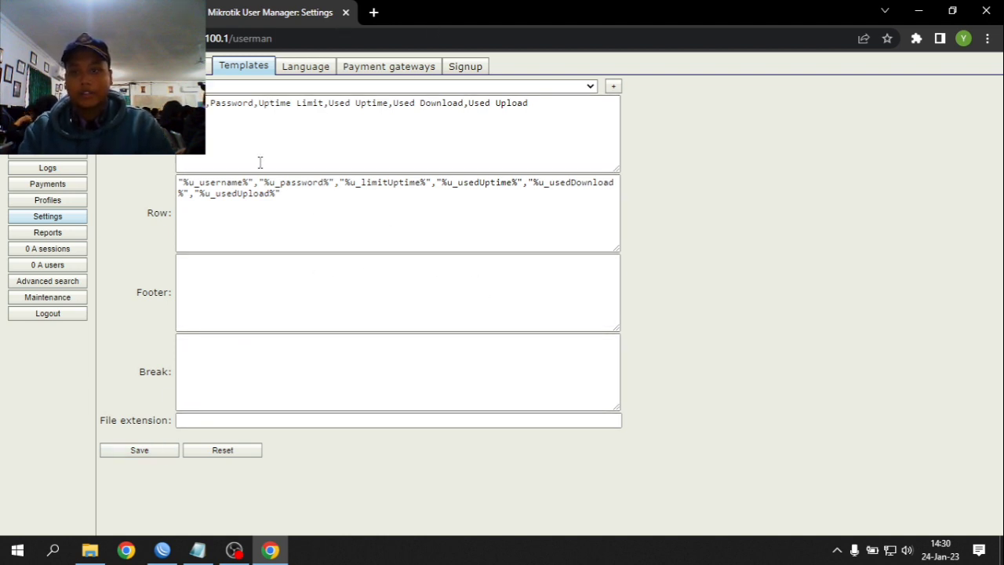
# - Search for mikrotik voucher templates and open the Free Hotspot Voucher Templates Archives page
pyautogui.click(372, 12)
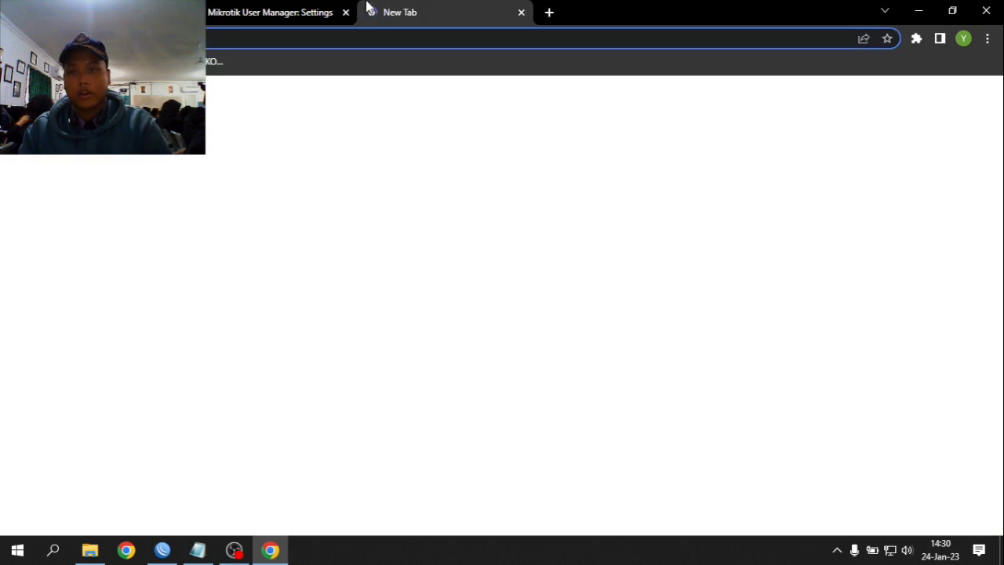
pyautogui.hotkey('ctrl', 'l')
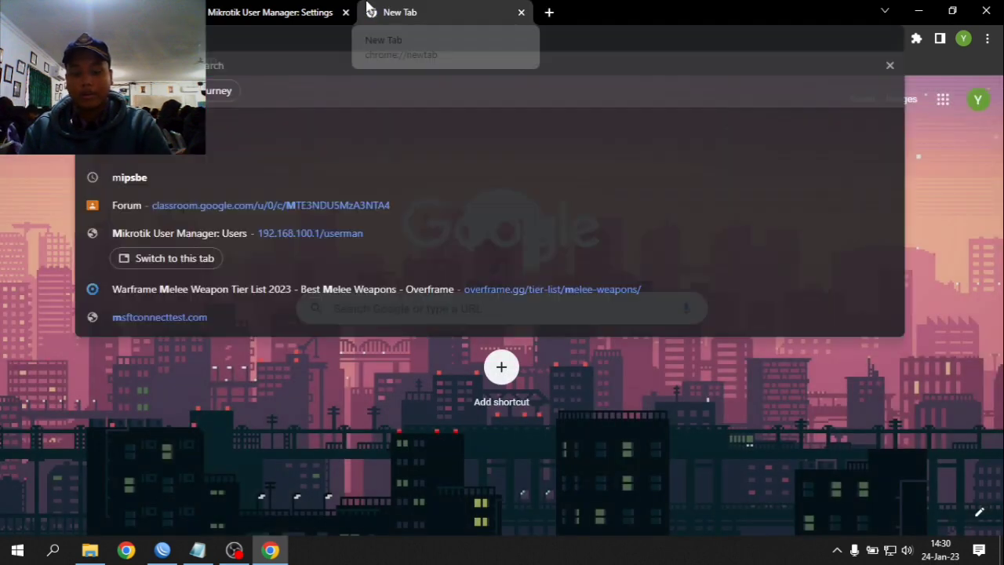
pyautogui.press('Escape')
pyautogui.write('mi')
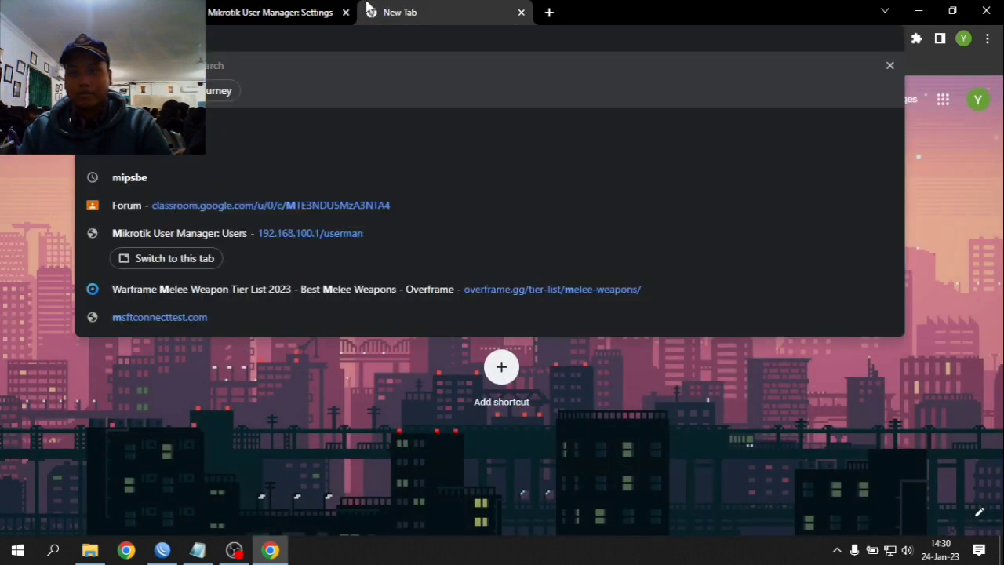
pyautogui.write('kro')
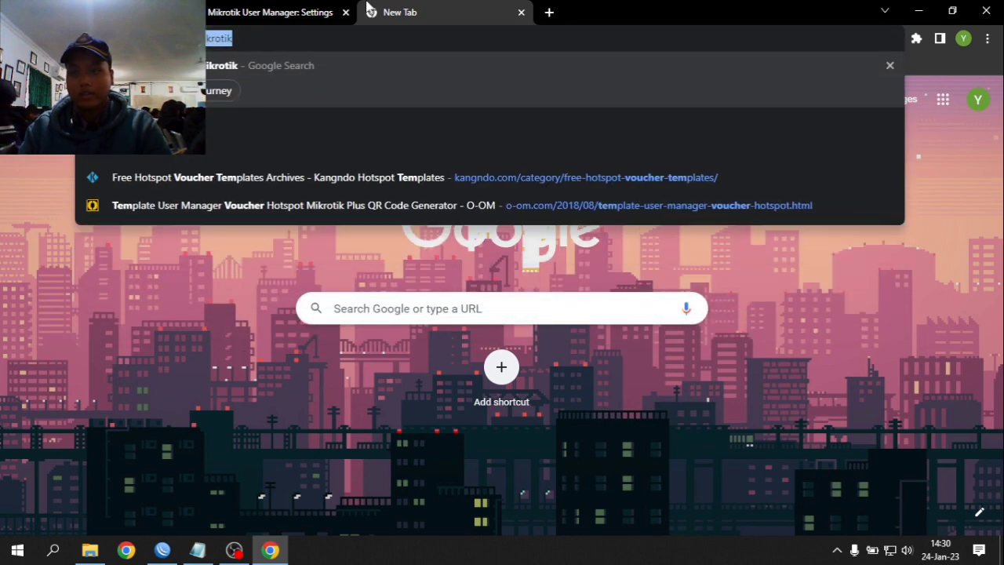
pyautogui.write('tik')
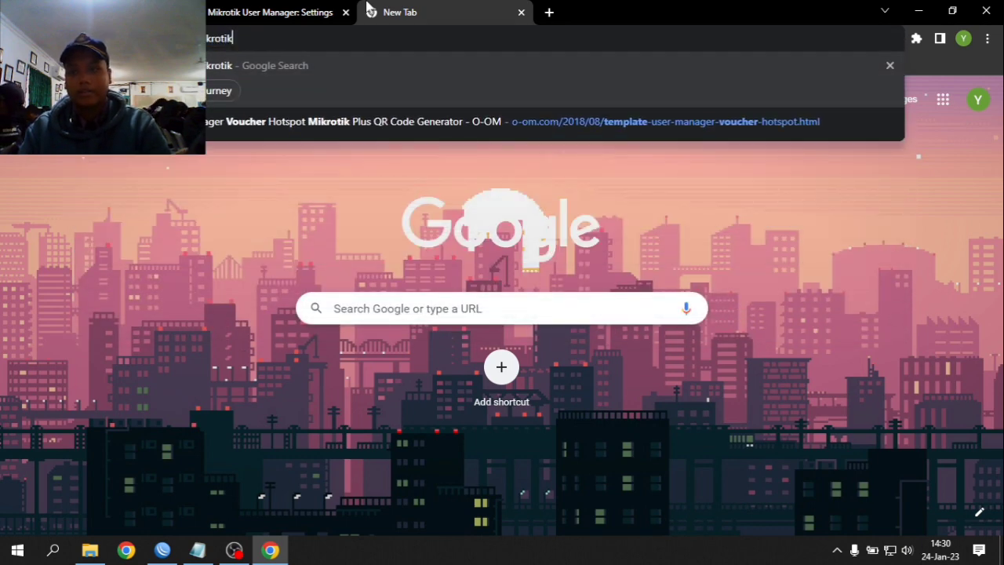
pyautogui.press('Return')
pyautogui.scroll(-3, 275, 282)
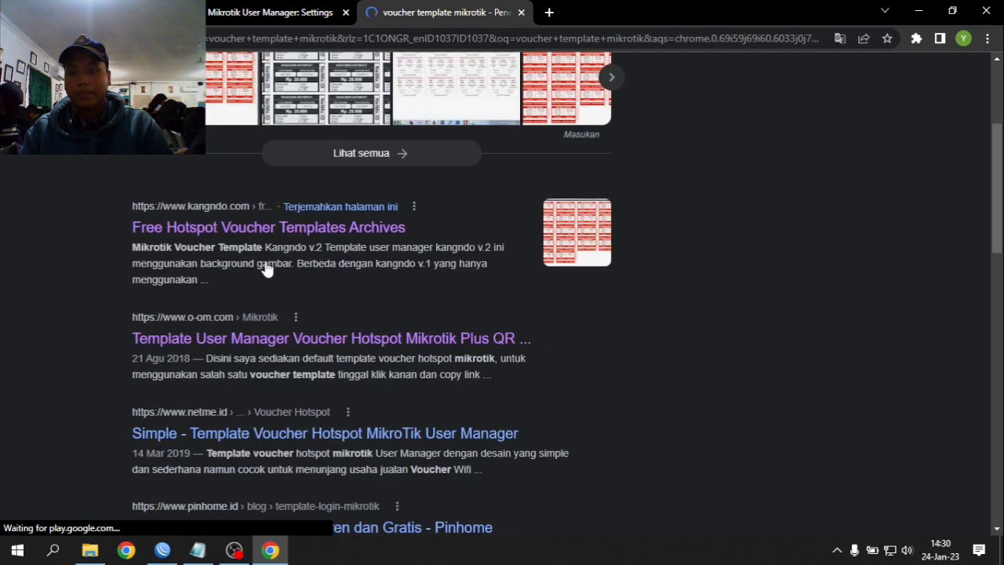
pyautogui.middleClick(267, 228)
pyautogui.click(616, 22)
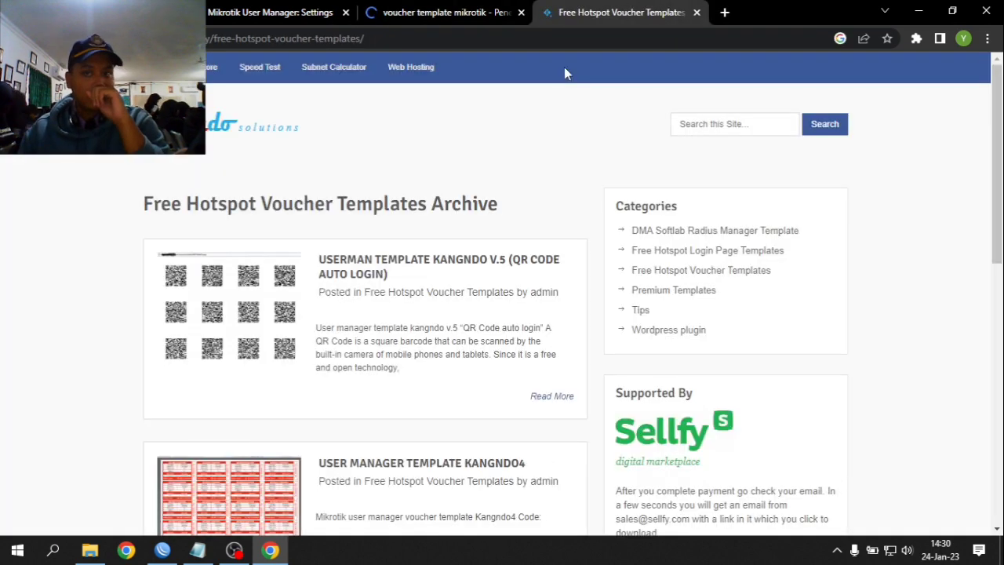
# - Open the User Manager Template Kangndo4 post and look through its code
pyautogui.scroll(-8, 489, 180)
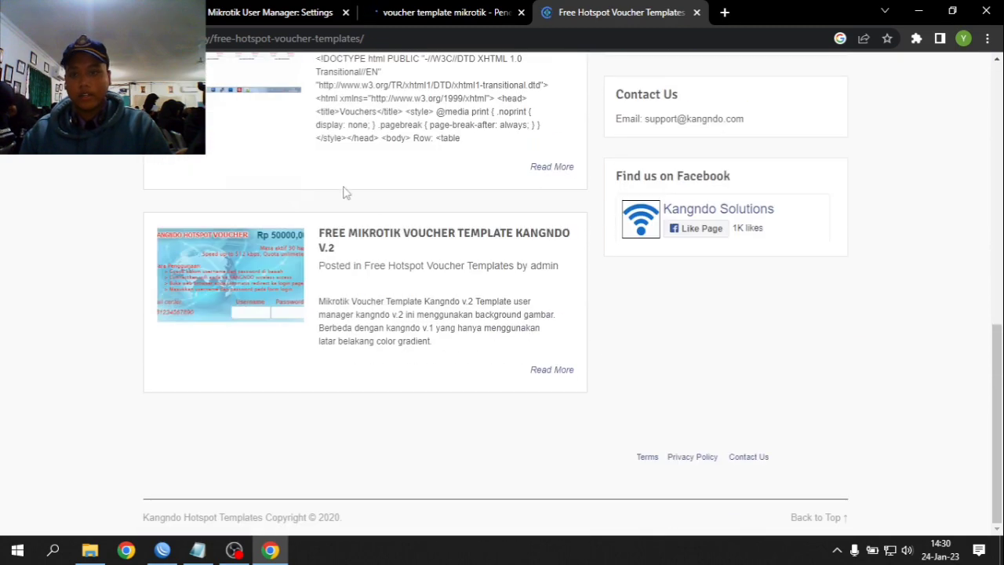
pyautogui.scroll(10, 216, 253)
pyautogui.scroll(-3, 314, 235)
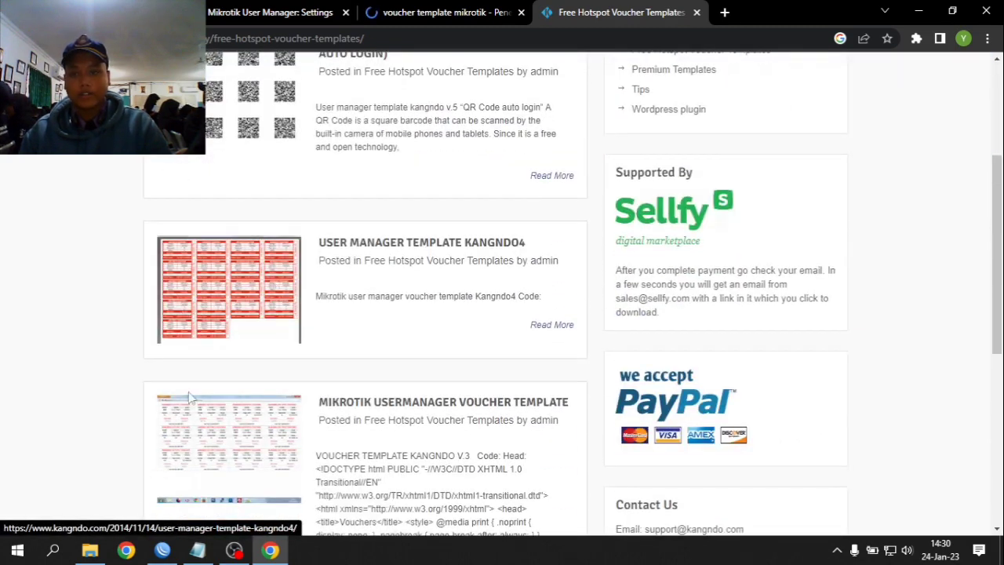
pyautogui.scroll(2, 437, 388)
pyautogui.click(512, 392)
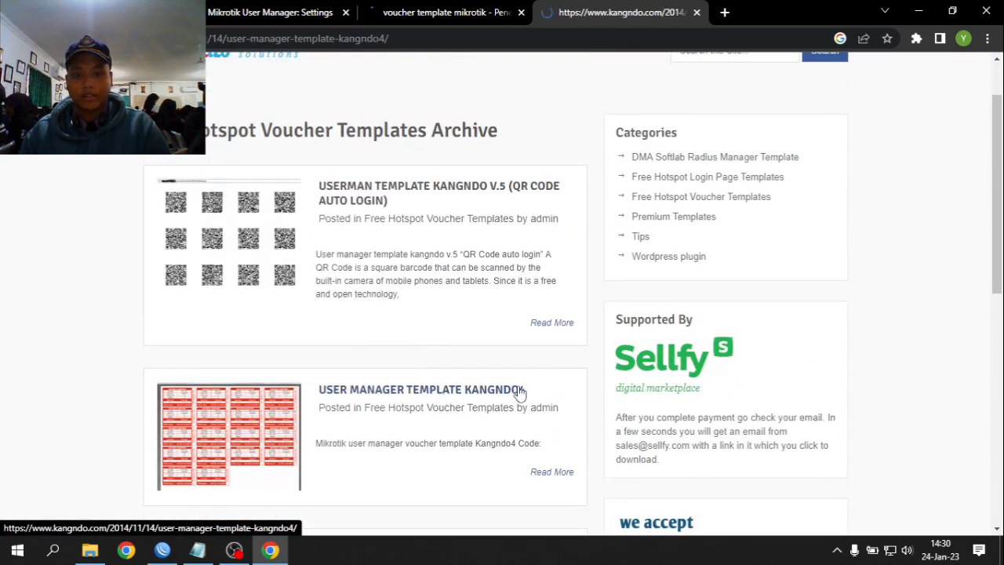
pyautogui.scroll(-1, 348, 400)
pyautogui.scroll(1, 572, 180)
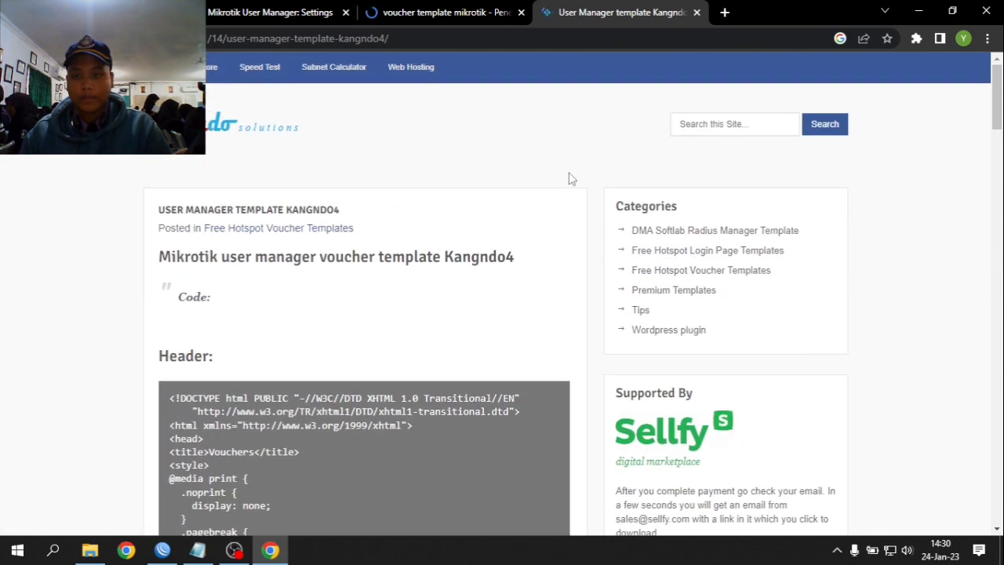
pyautogui.scroll(-6, 498, 206)
pyautogui.scroll(3, 128, 170)
pyautogui.scroll(-20, 128, 171)
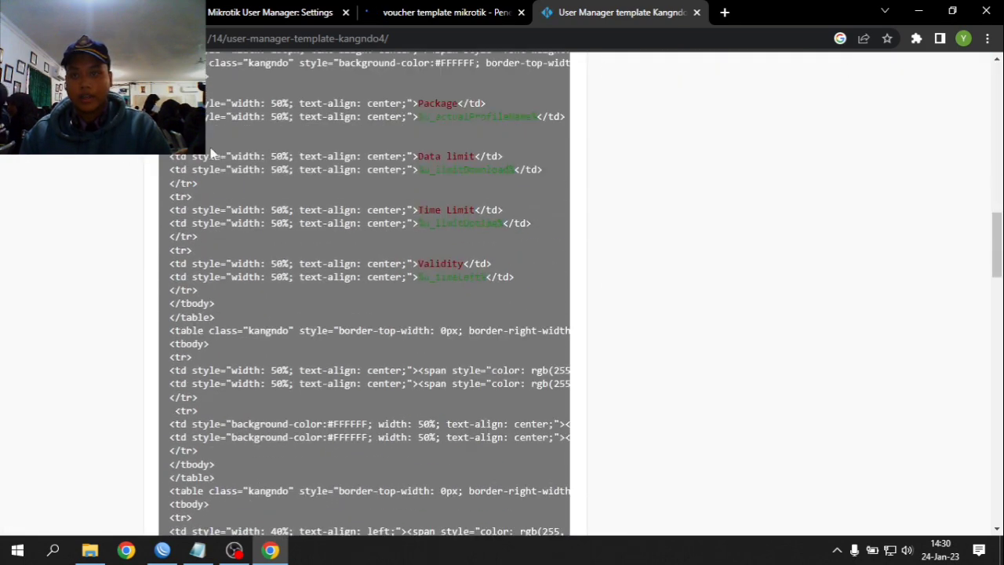
pyautogui.scroll(20, 184, 189)
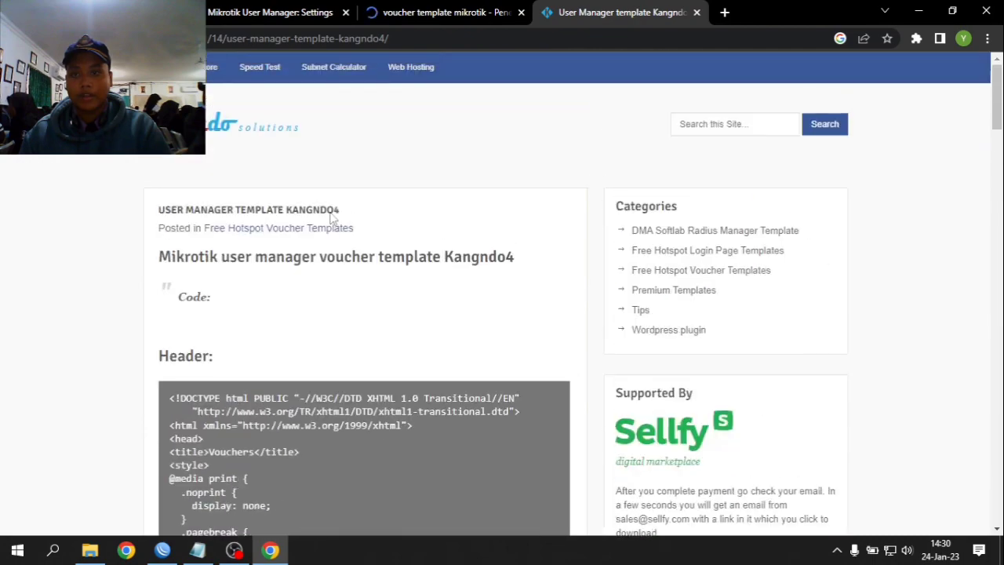
pyautogui.scroll(-5, 331, 219)
pyautogui.click(306, 11)
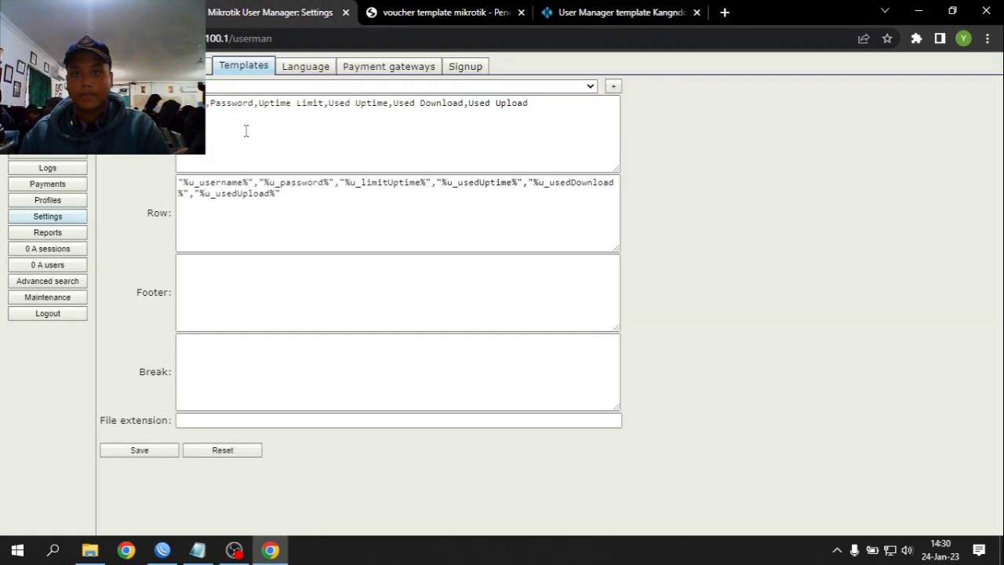
# - Replace the template's Header field with the Kangndo4 header code
pyautogui.click(616, 12)
pyautogui.scroll(3, 162, 257)
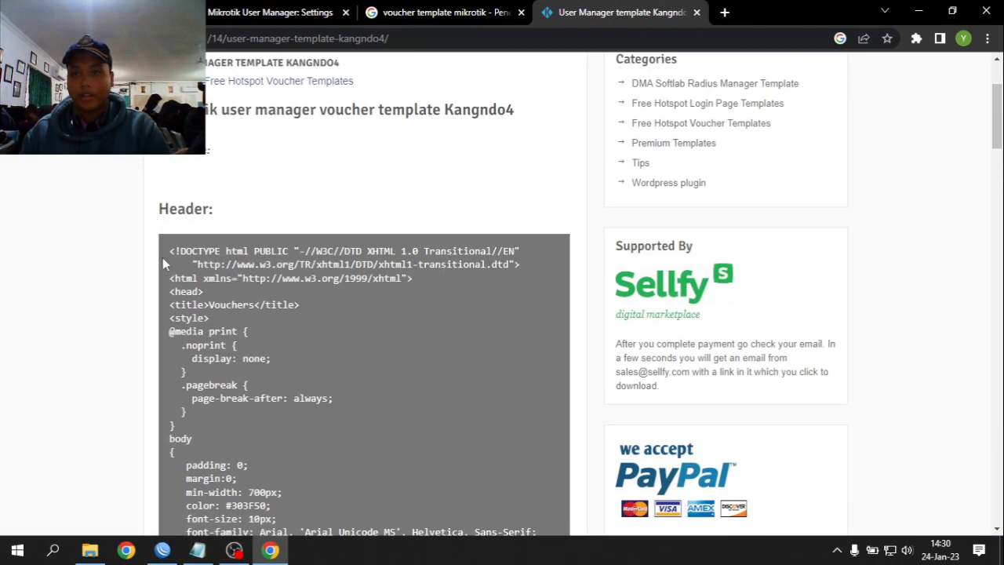
pyautogui.scroll(-10, 167, 251)
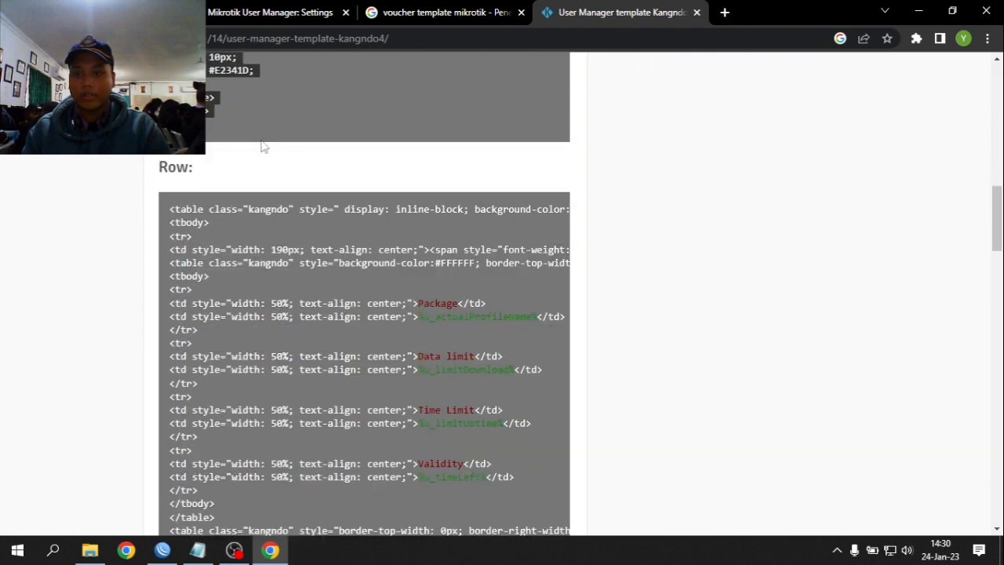
pyautogui.click(259, 12)
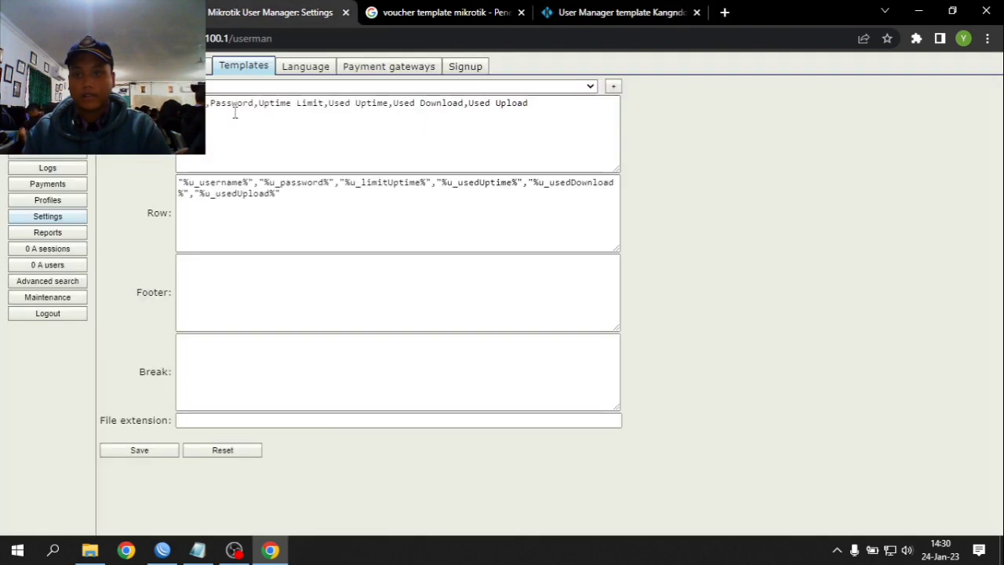
pyautogui.click(234, 114)
pyautogui.hotkey('ctrl', 'a')
pyautogui.hotkey('ctrl', 'v')
# - Replace the Row field with the Kangndo4 row code
pyautogui.click(615, 11)
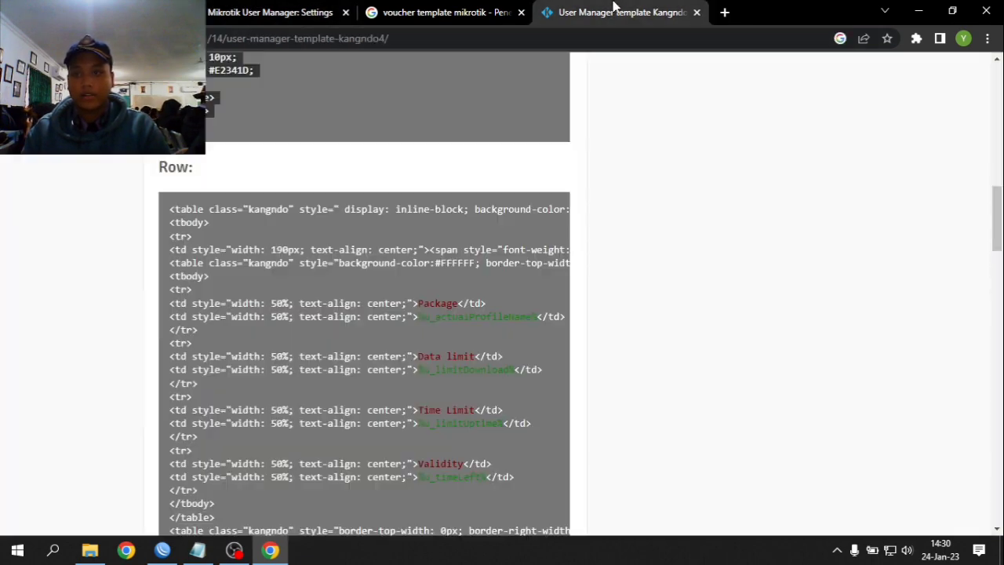
pyautogui.scroll(1, 222, 251)
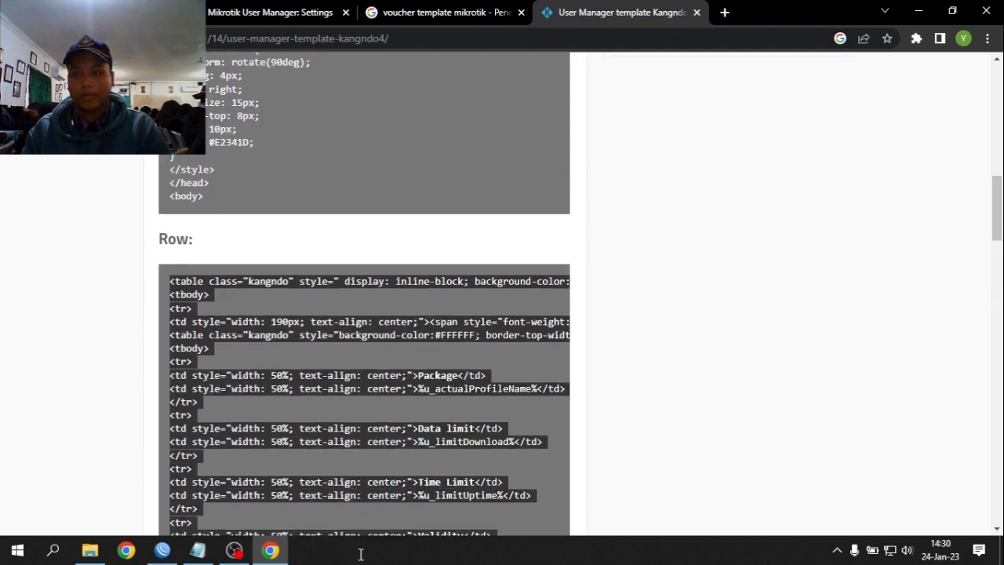
pyautogui.scroll(-12, 241, 98)
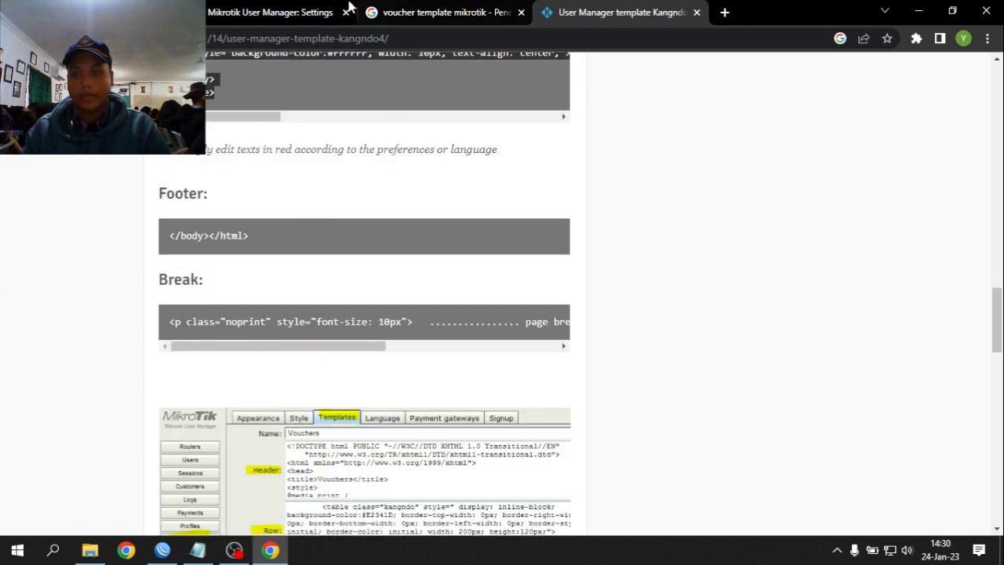
pyautogui.click(238, 11)
pyautogui.click(333, 218)
pyautogui.moveTo(332, 218); pyautogui.dragTo(180, 182)
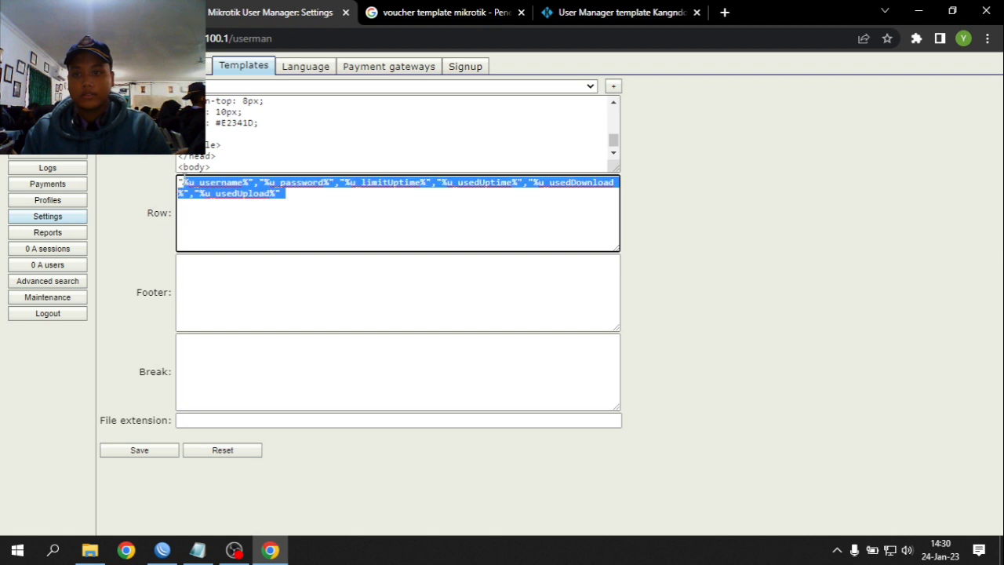
pyautogui.hotkey('ctrl', 'v')
pyautogui.hotkey('ctrl', 'a')
pyautogui.hotkey('ctrl', 'v')
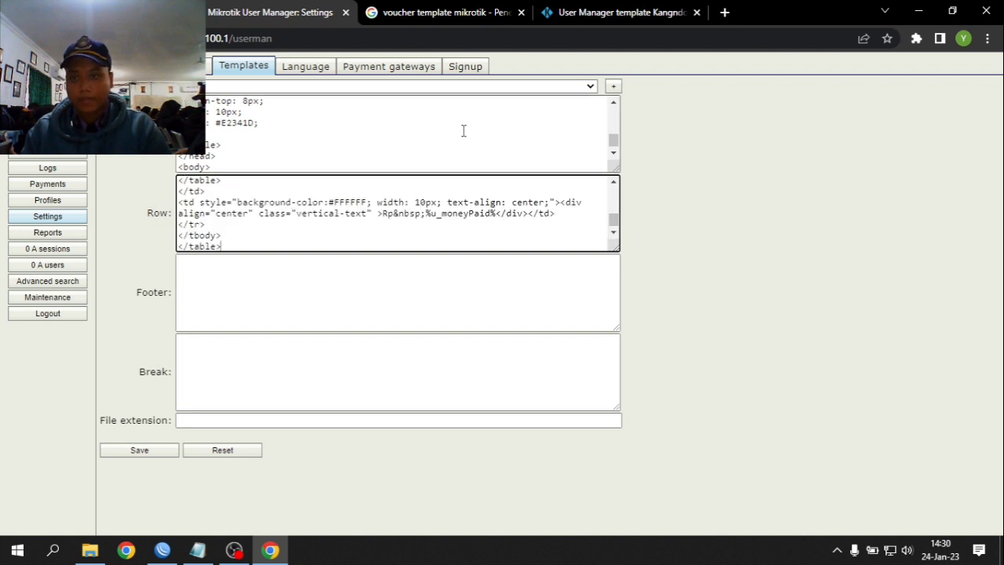
# - Paste the </body></html> footer and the page-break code into Footer and Break, then save
pyautogui.click(551, 14)
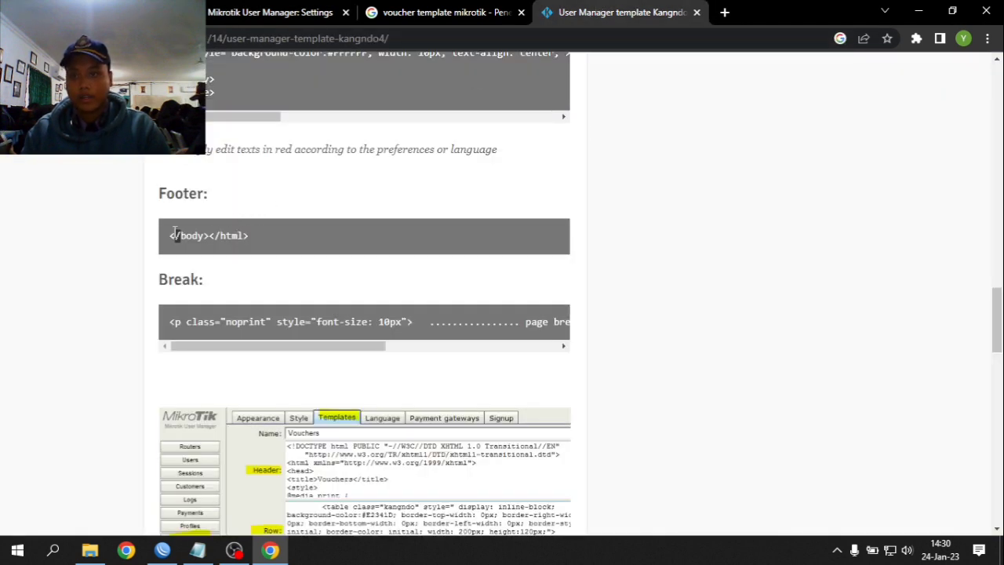
pyautogui.moveTo(170, 235); pyautogui.dragTo(249, 236)
pyautogui.hotkey('ctrl', 'c')
pyautogui.click(267, 12)
pyautogui.click(242, 274)
pyautogui.hotkey('ctrl', 'v')
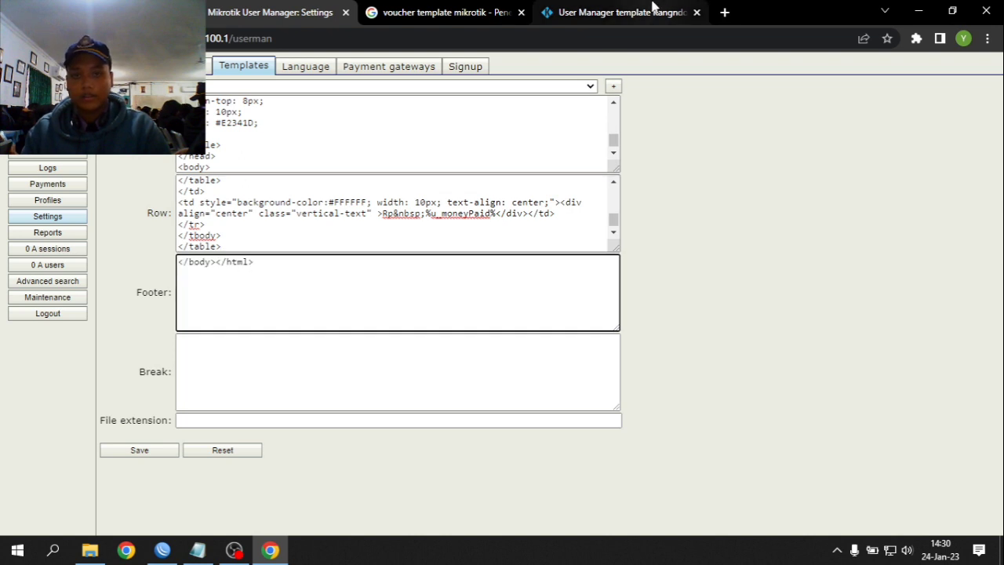
pyautogui.click(612, 13)
pyautogui.tripleClick(203, 322)
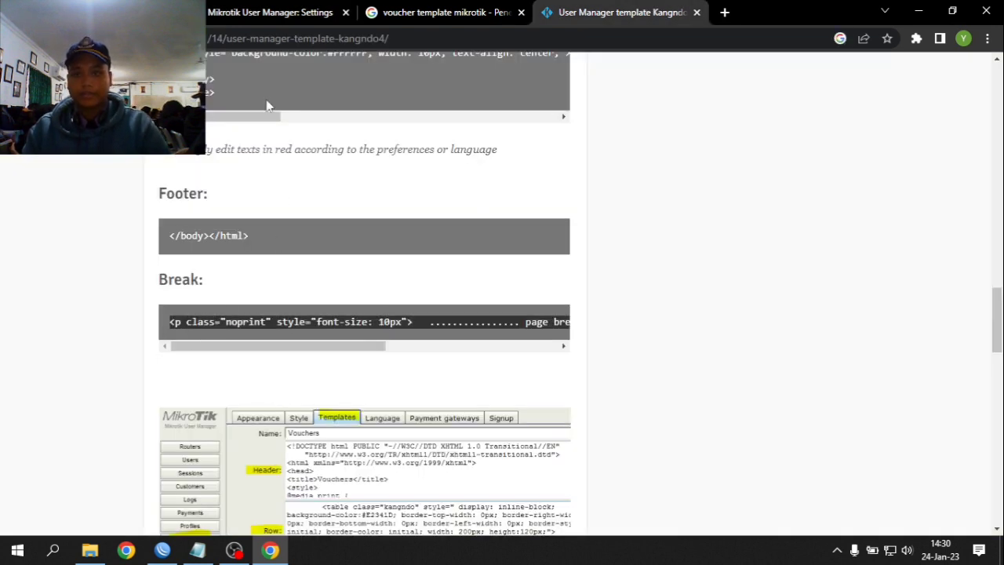
pyautogui.click(267, 12)
pyautogui.click(256, 384)
pyautogui.write('<p class="noprint" style="font-size: 10px">   ................ page break ................ </p> <p class="pagebreak">&nbsp;</p>')
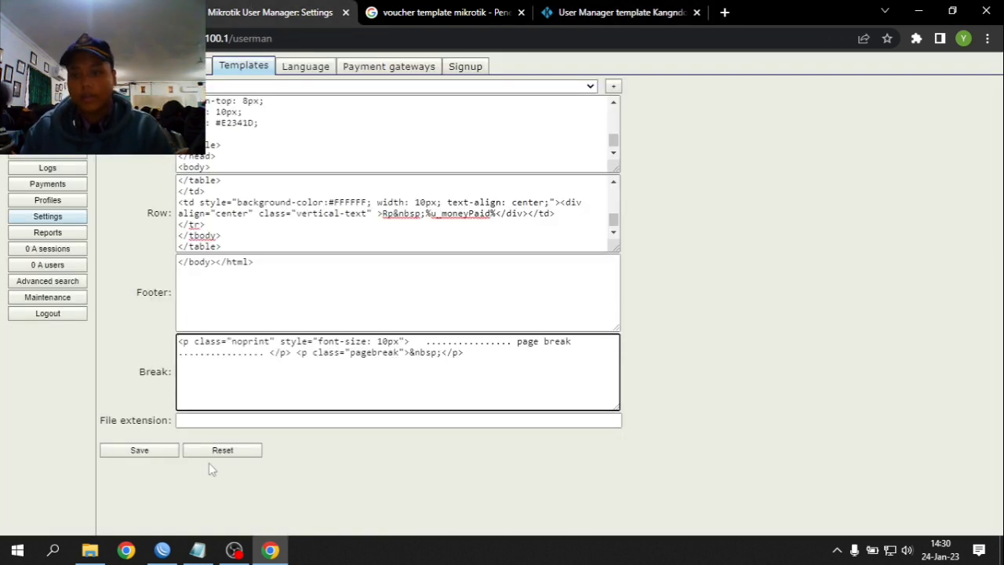
pyautogui.click(165, 449)
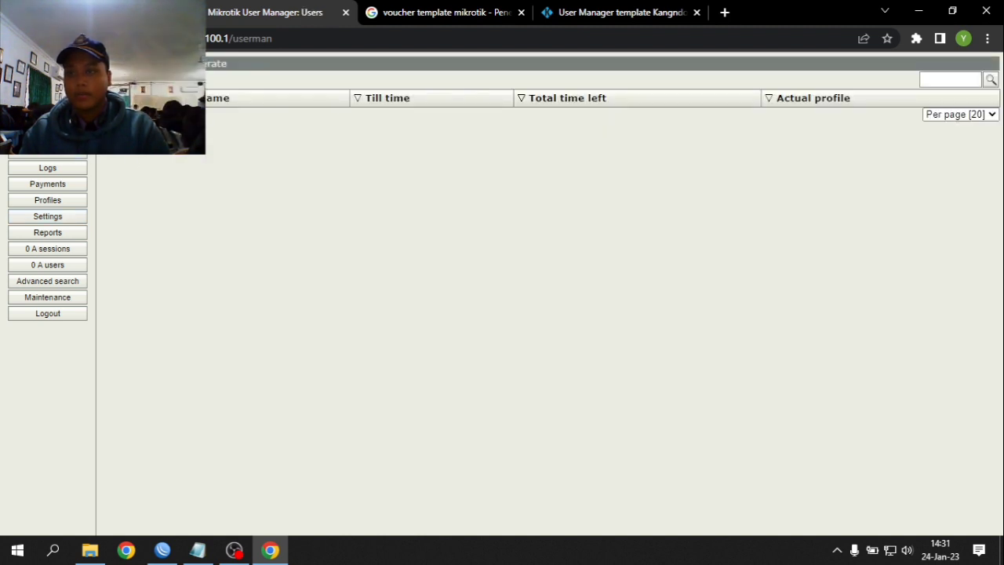
# - Generate 20 yusuf.net users with 3-character usernames and passwords matching their logins
pyautogui.click(472, 153)
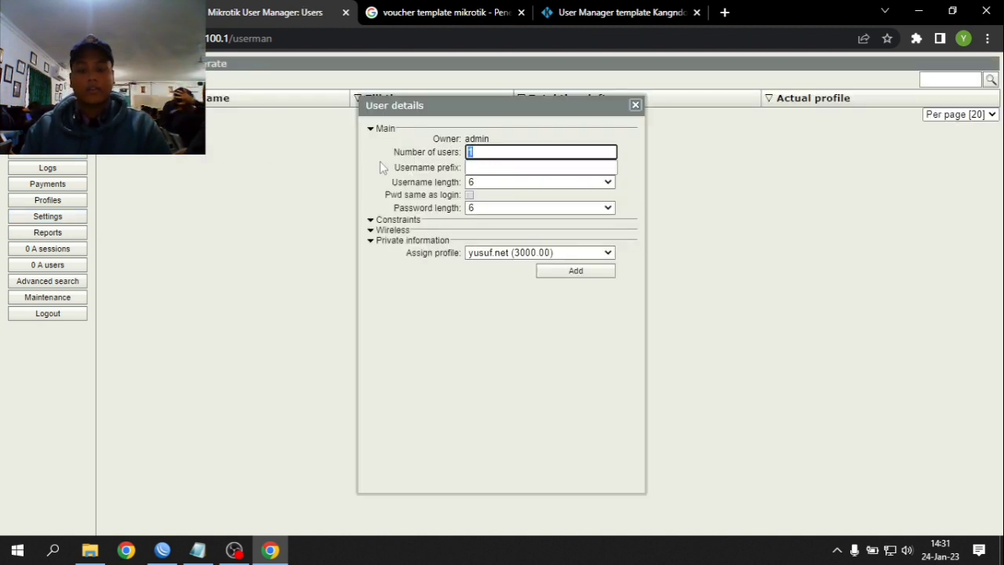
pyautogui.click(495, 167)
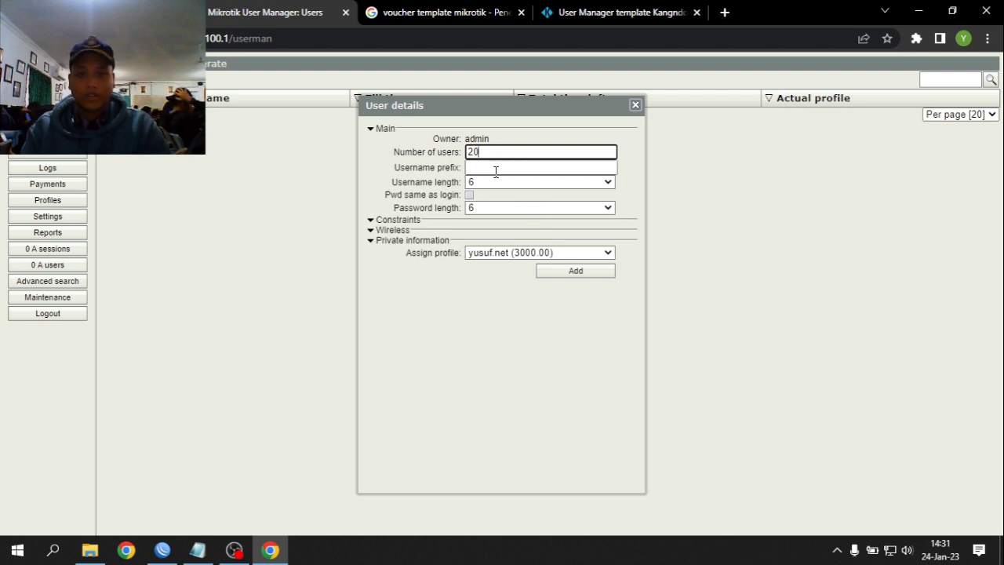
pyautogui.click(492, 185)
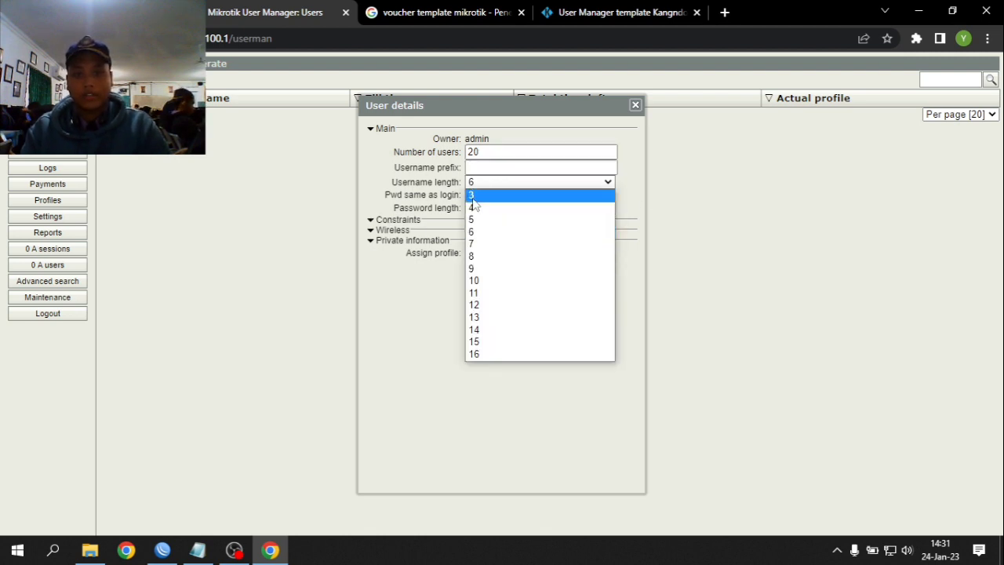
pyautogui.click(488, 195)
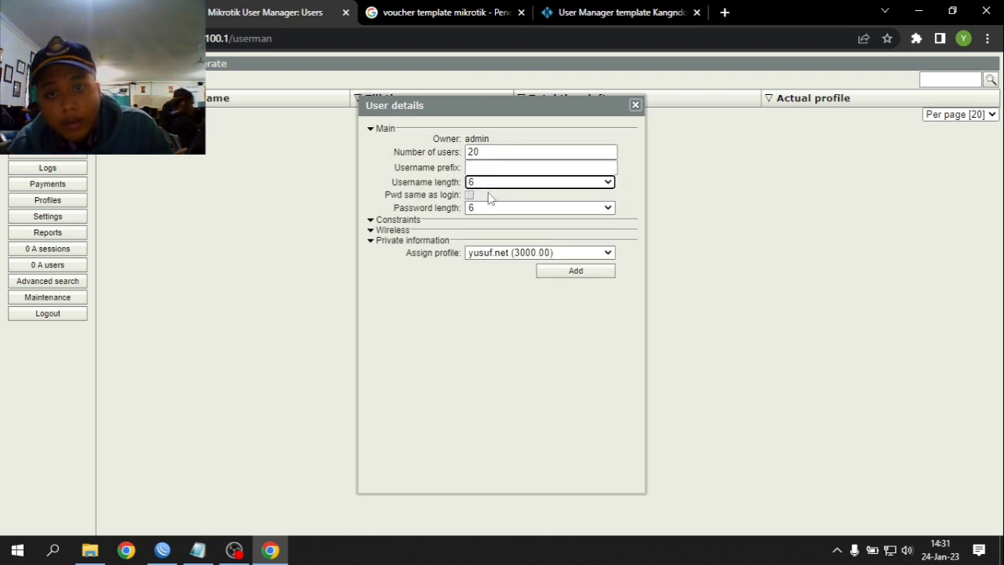
pyautogui.click(480, 184)
pyautogui.click(478, 195)
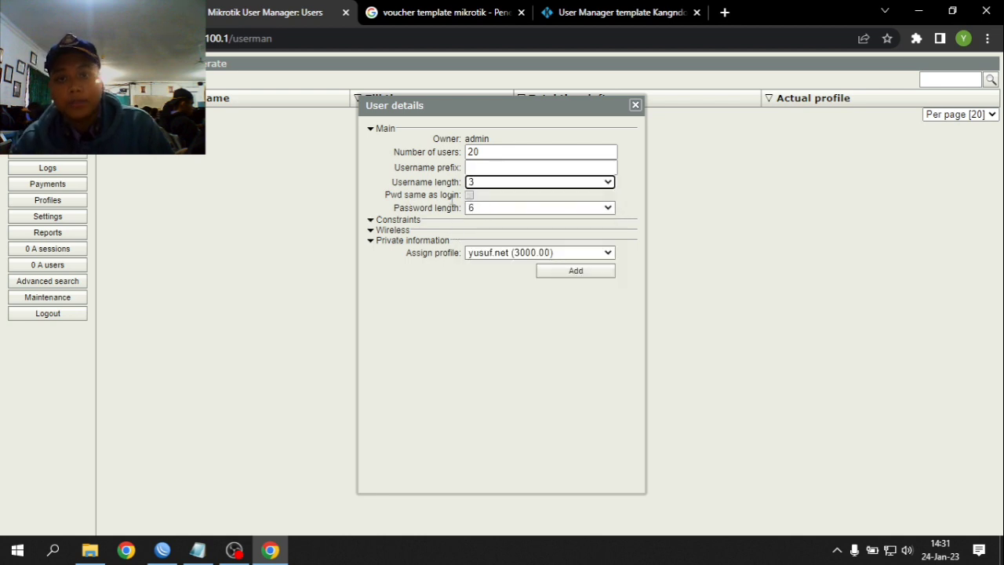
pyautogui.click(469, 195)
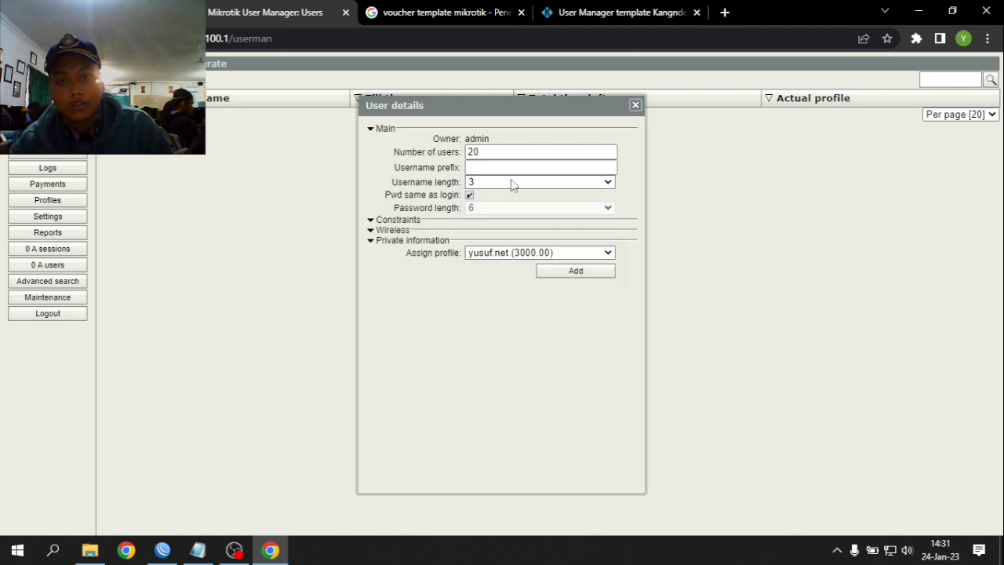
pyautogui.click(555, 275)
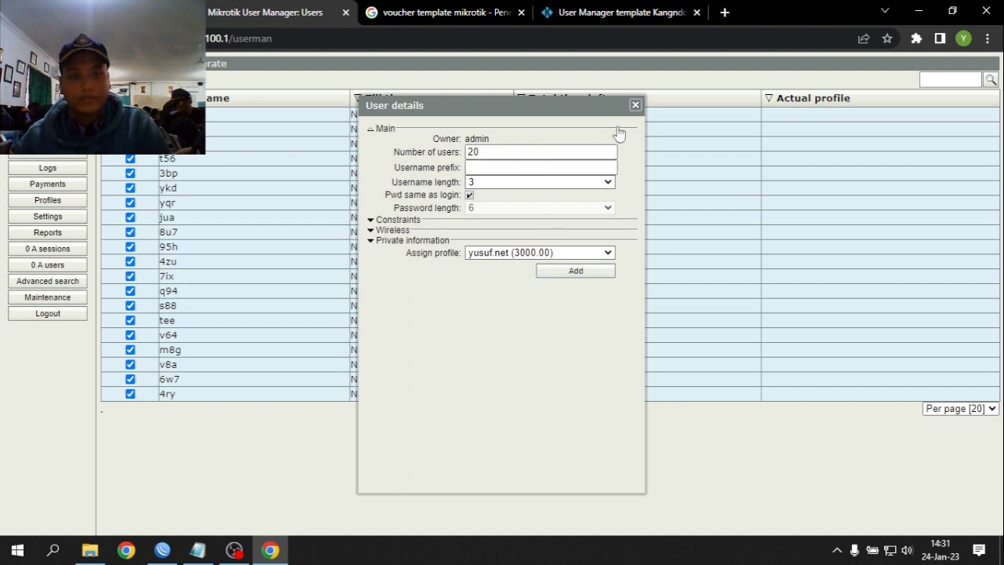
pyautogui.click(637, 108)
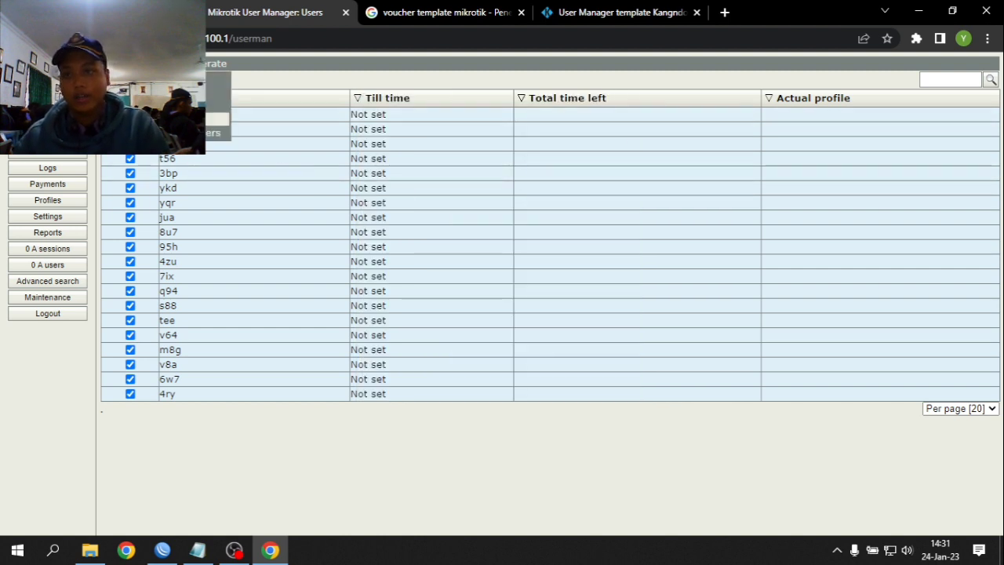
# - Apply the yusuf.net profile to the selected users and generate their printable vouchers
pyautogui.click(212, 92)
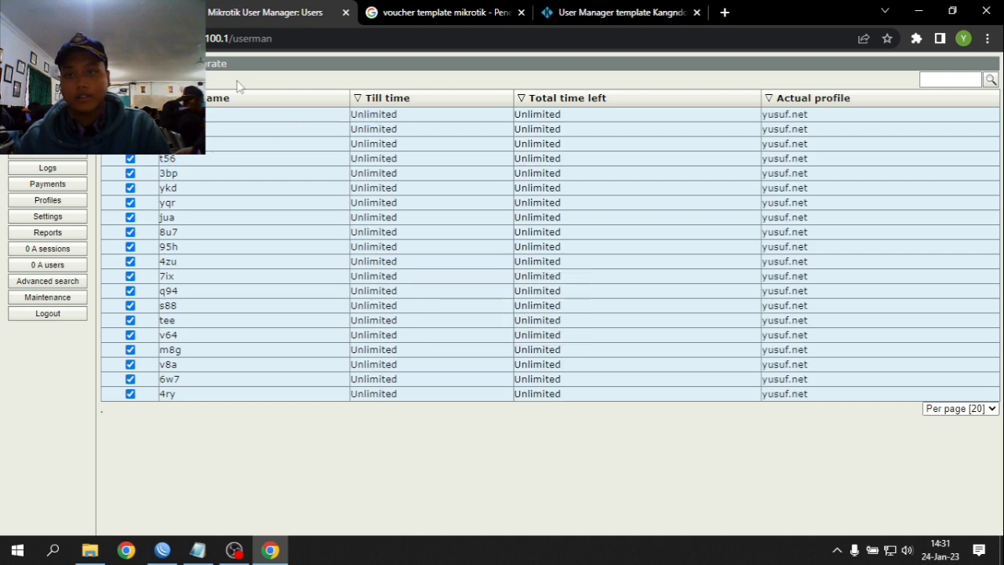
pyautogui.moveTo(217, 81)
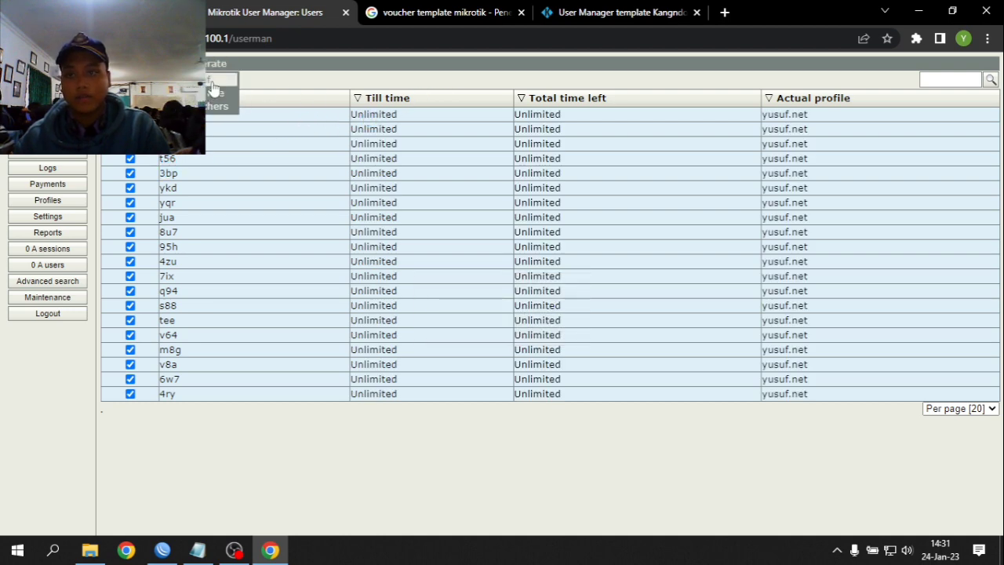
pyautogui.click(212, 88)
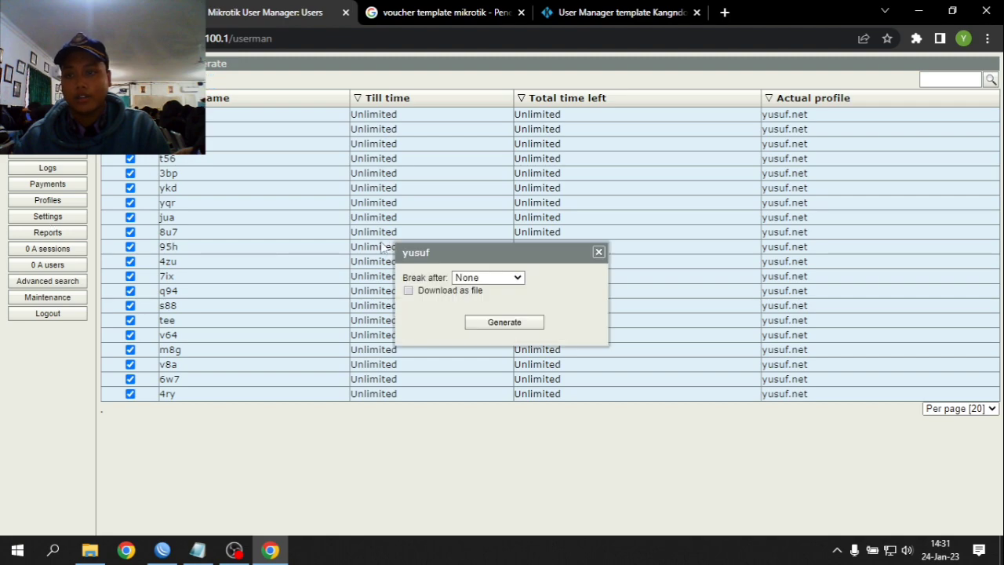
pyautogui.click(484, 328)
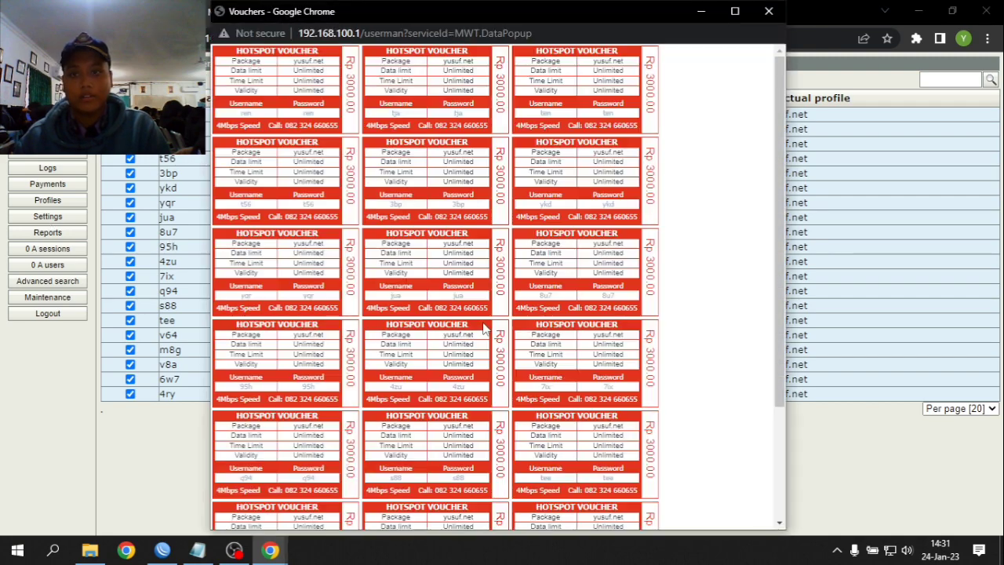
# - Review the voucher sheet, close it, and open a fresh browser tab
pyautogui.scroll(-3, 484, 337)
pyautogui.scroll(2, 485, 341)
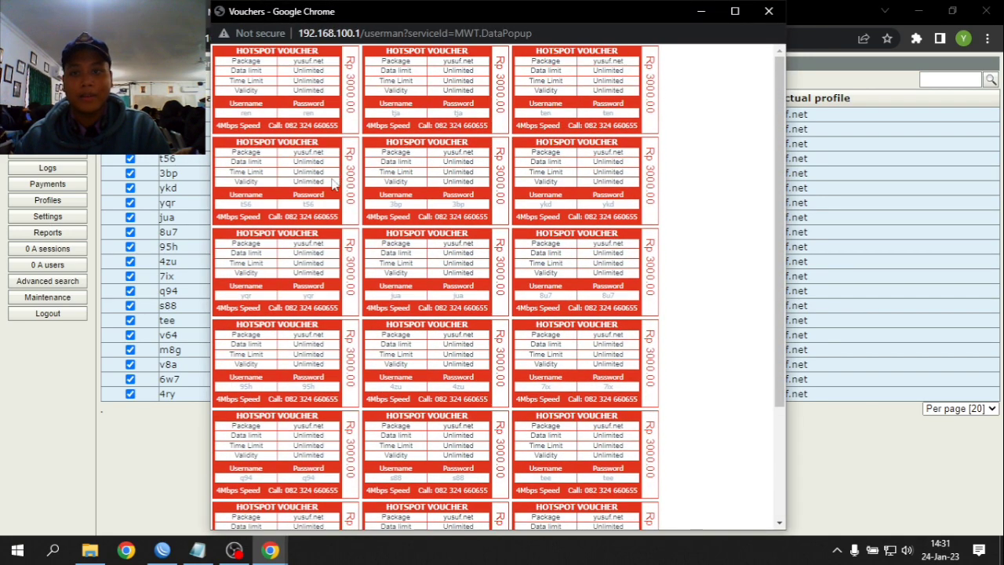
pyautogui.scroll(-1, 302, 106)
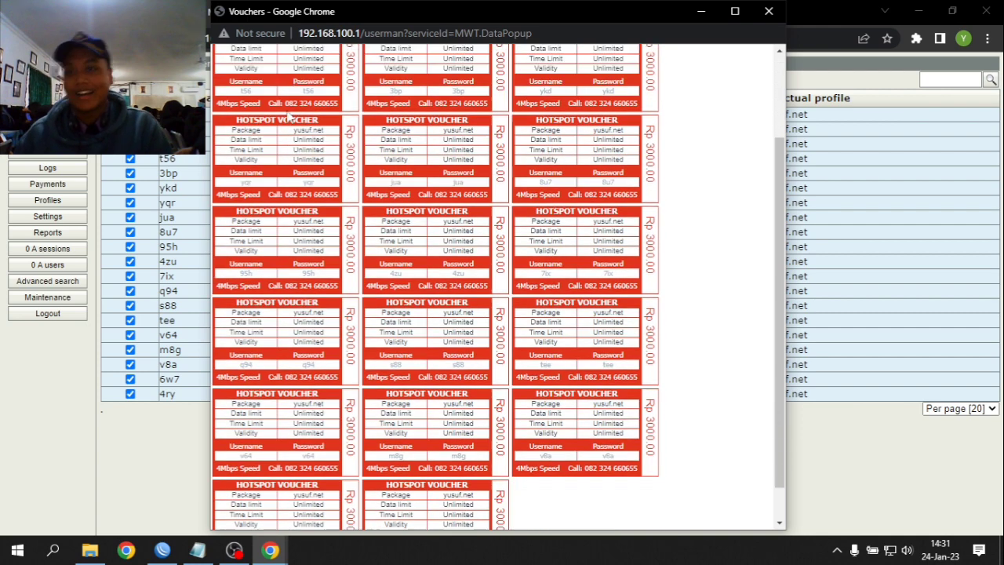
pyautogui.scroll(1, 288, 115)
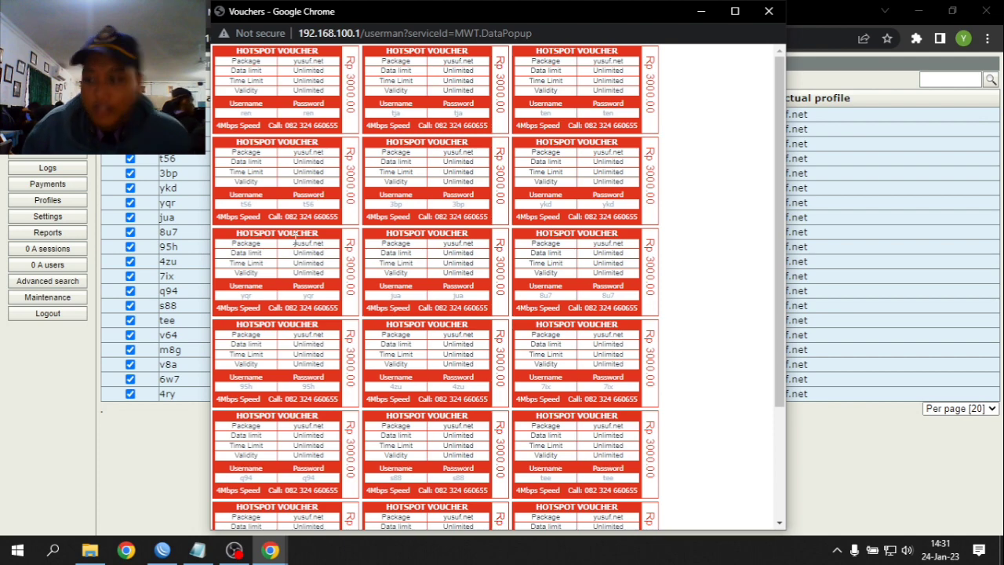
pyautogui.hotkey('ctrl', 'w')
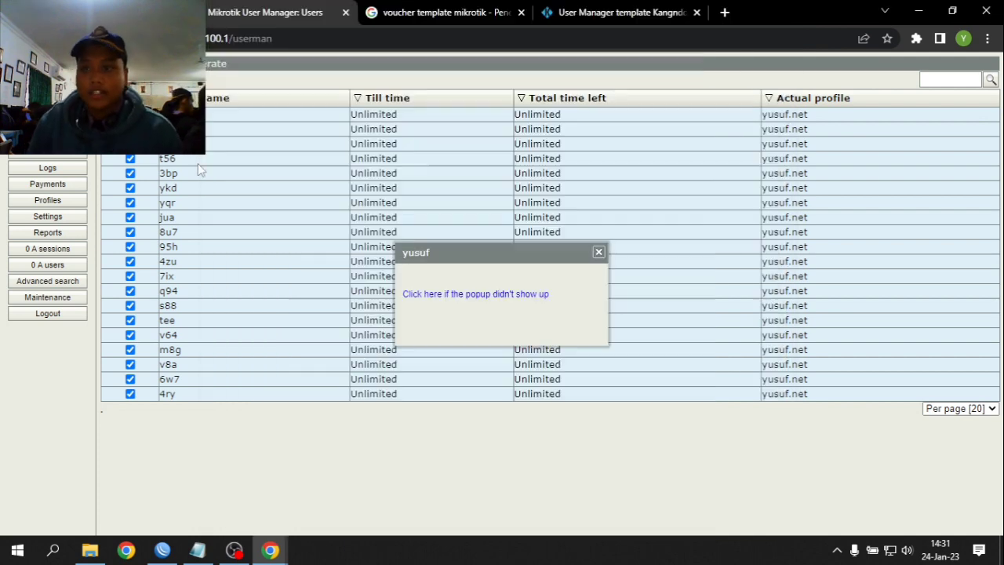
pyautogui.click(667, 11)
# - Shrink the OBS webcam Video Capture Device to a small top-left overlay, then return to Chrome
pyautogui.click(726, 12)
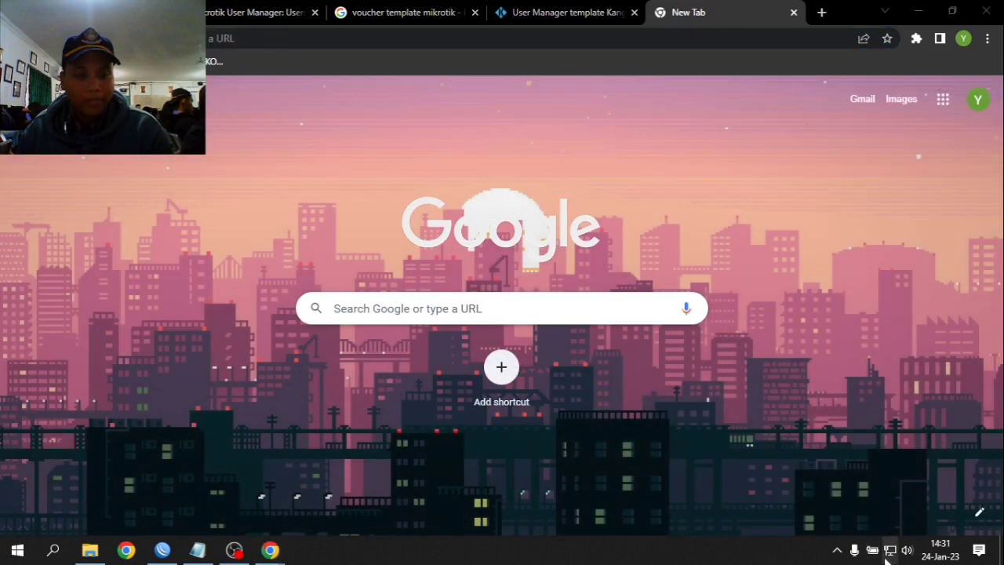
pyautogui.click(891, 551)
pyautogui.click(233, 550)
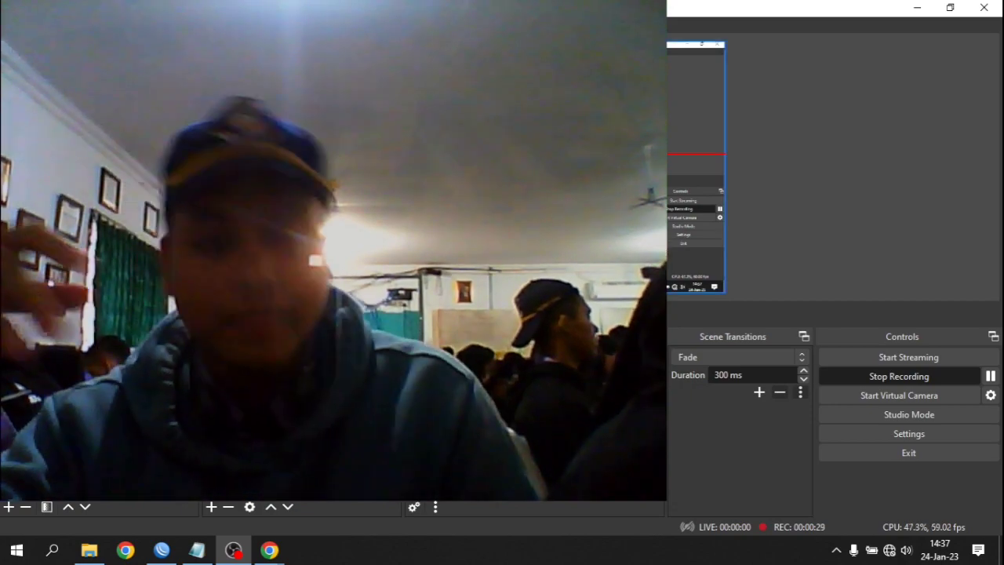
pyautogui.moveTo(575, 263); pyautogui.dragTo(395, 127)
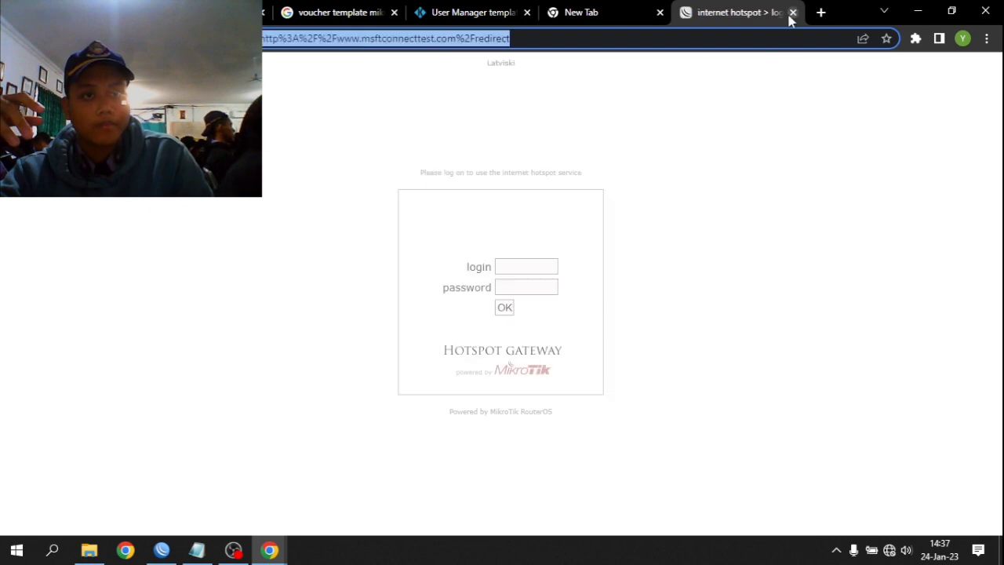
pyautogui.click(792, 13)
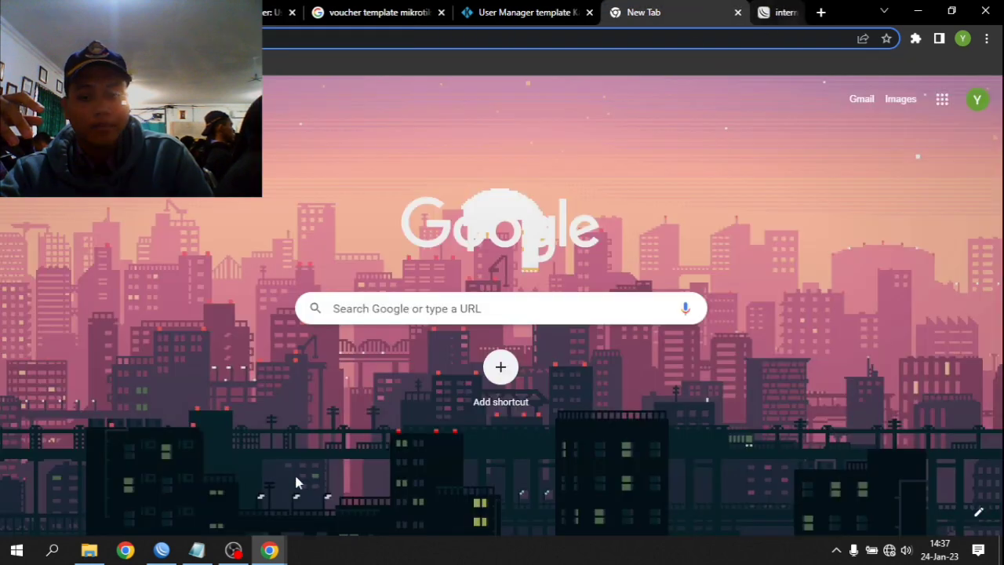
pyautogui.click(234, 549)
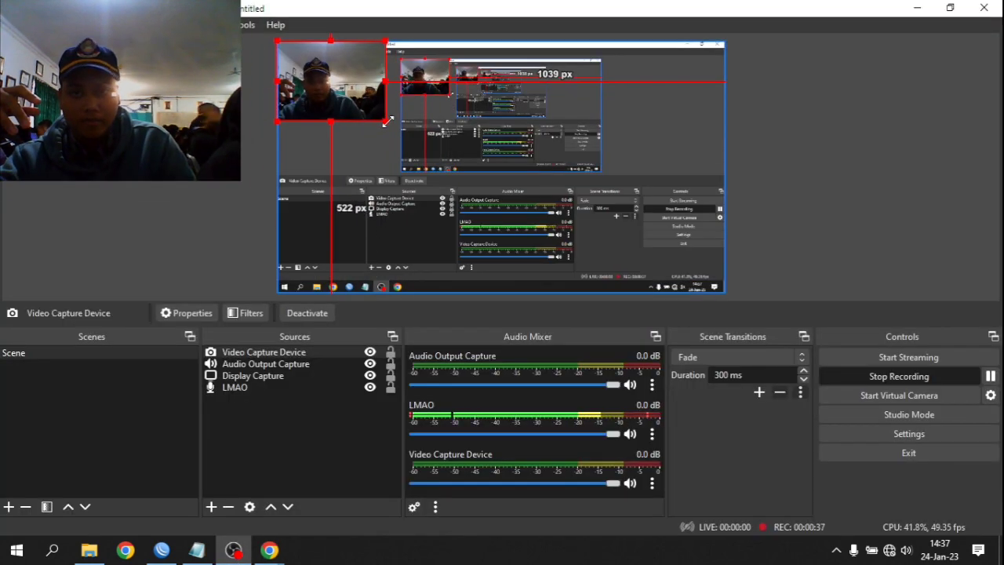
pyautogui.click(269, 549)
# - Load the TP-Link router's admin page at 192.168.0.1
pyautogui.click(720, 41)
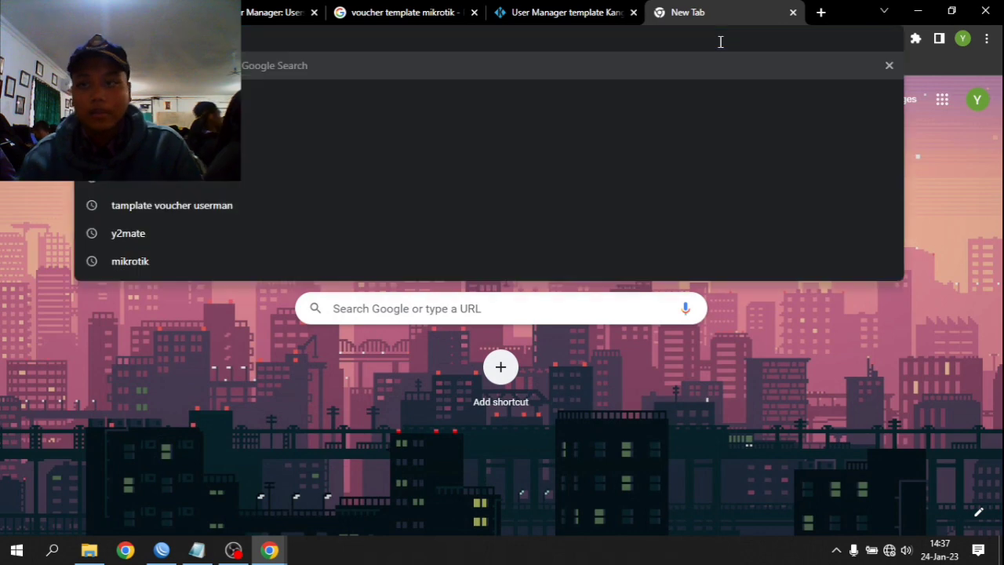
pyautogui.write('vou')
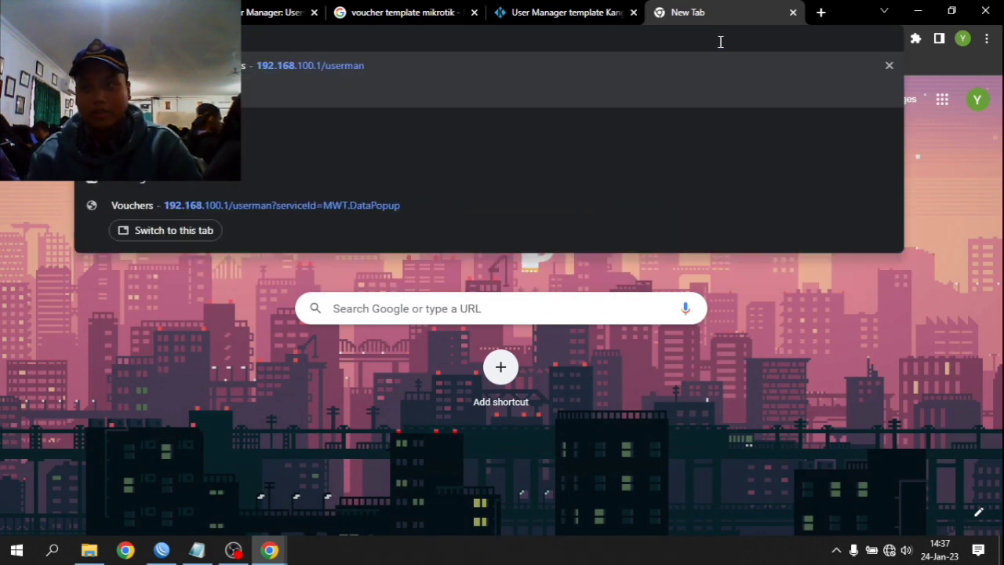
pyautogui.press('BackSpace')
pyautogui.press('BackSpace')
pyautogui.press('BackSpace')
pyautogui.press('Return')
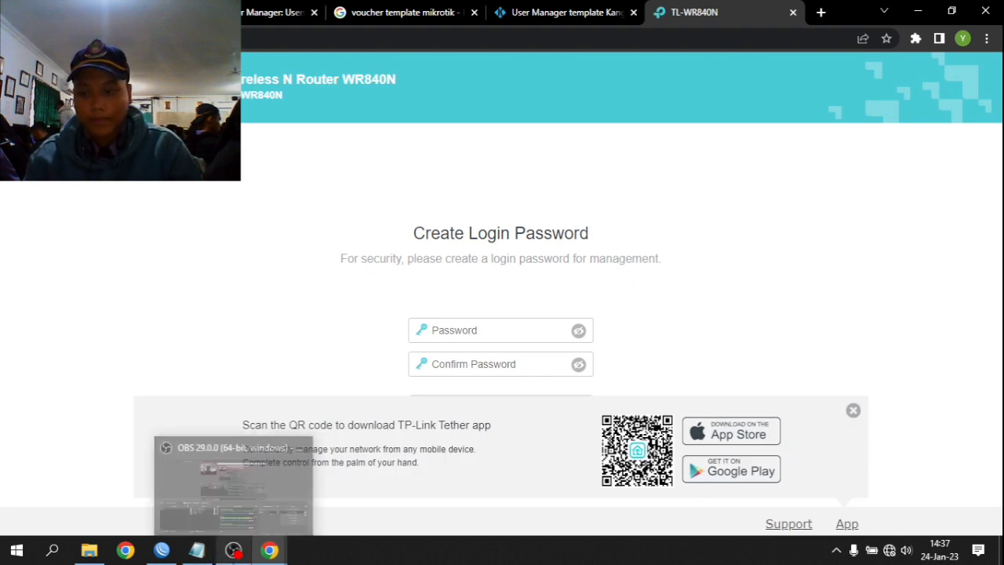
# - Create the router's management login password, entering and confirming it to log in
pyautogui.click(478, 331)
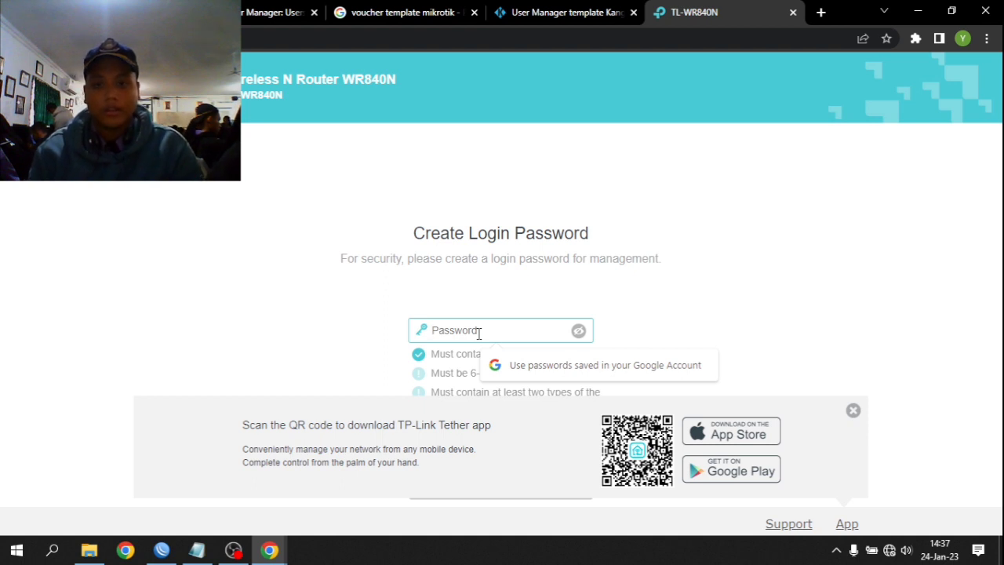
pyautogui.doubleClick(376, 238)
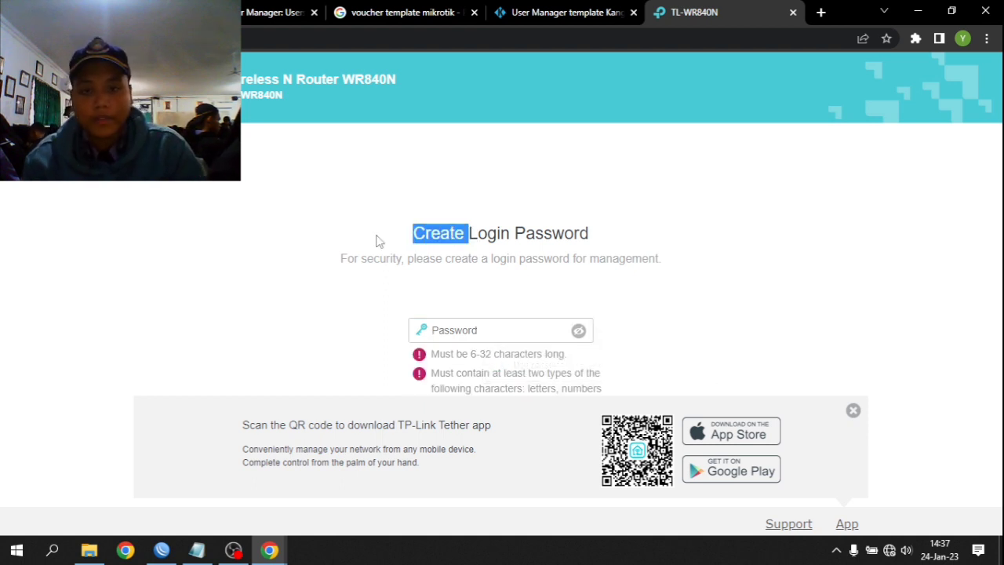
pyautogui.click(491, 243)
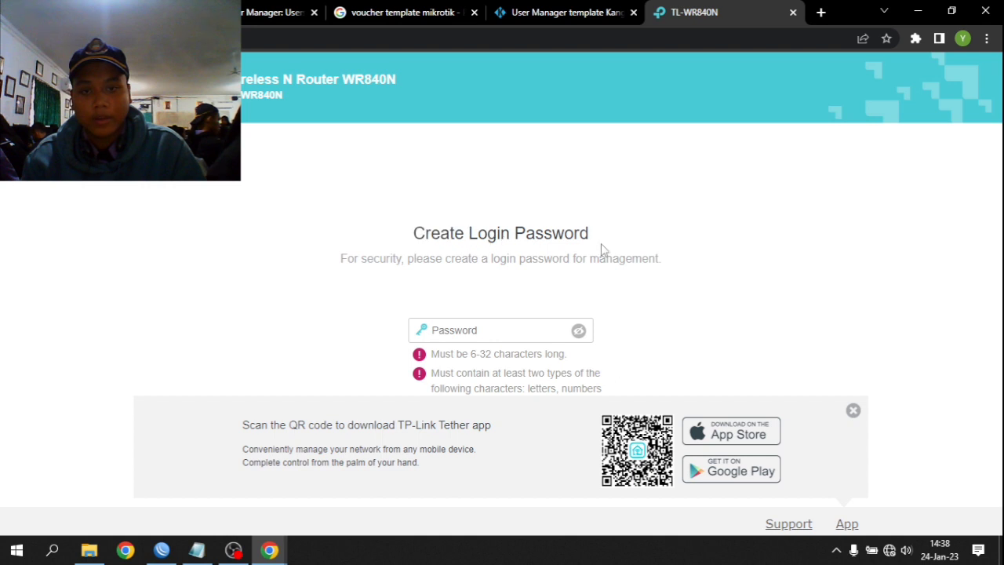
pyautogui.doubleClick(461, 258)
pyautogui.click(447, 236)
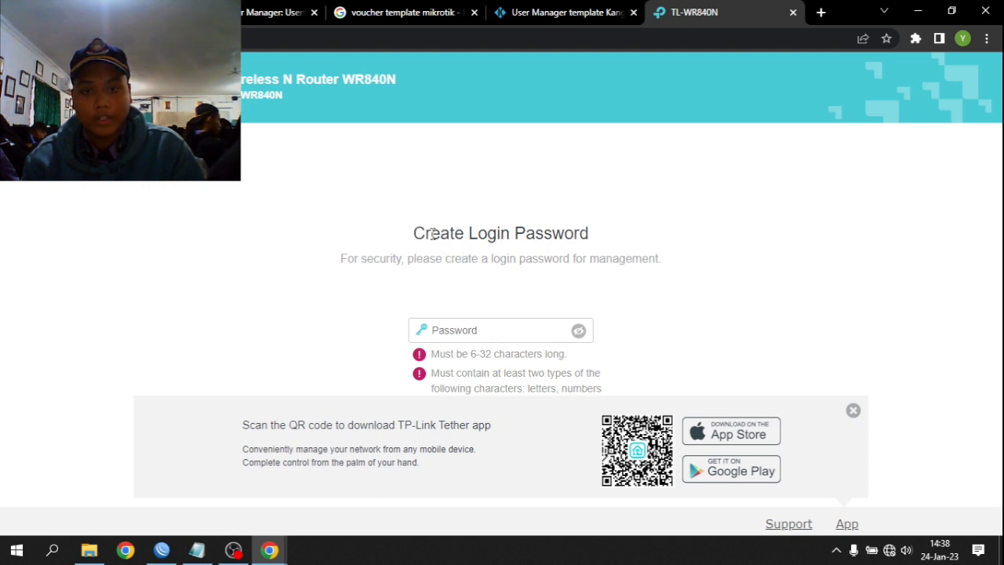
pyautogui.moveTo(433, 233); pyautogui.dragTo(642, 258)
pyautogui.click(642, 257)
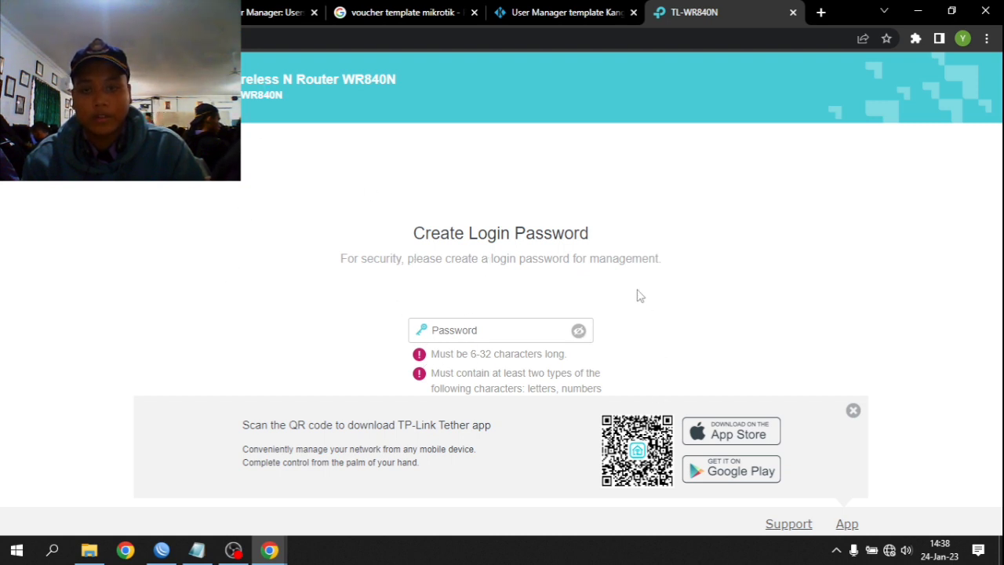
pyautogui.click(465, 339)
pyautogui.write('adm')
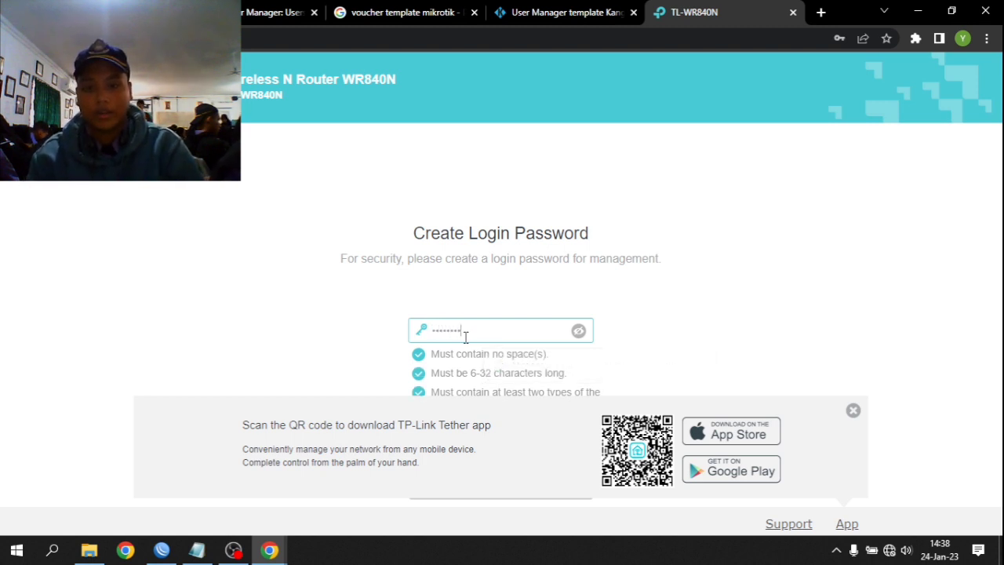
pyautogui.click(854, 410)
pyautogui.click(502, 366)
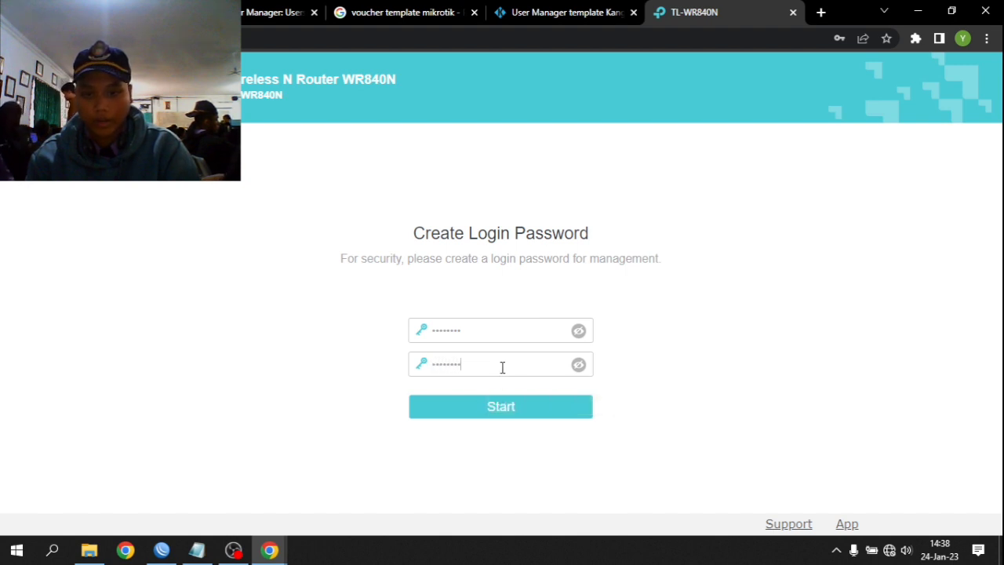
pyautogui.press('Return')
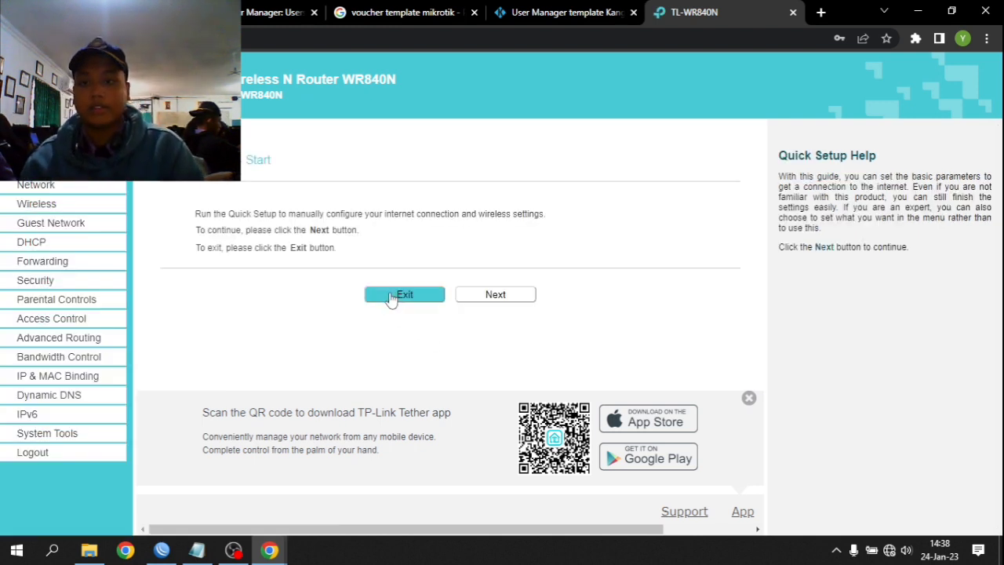
# - Start Quick Setup in Access Point mode with an open, unsecured wireless network named yusuf@PROXY
pyautogui.click(526, 298)
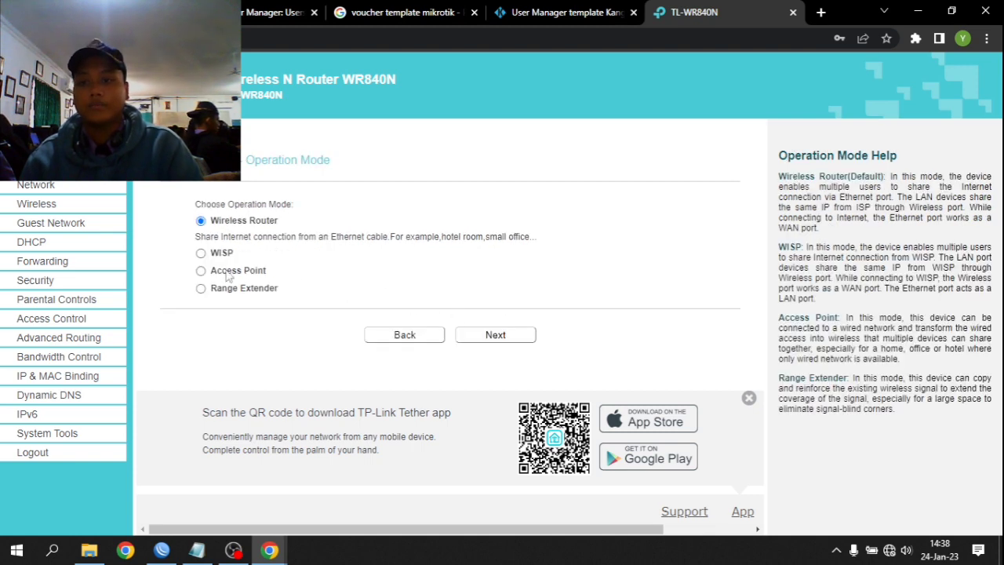
pyautogui.click(201, 271)
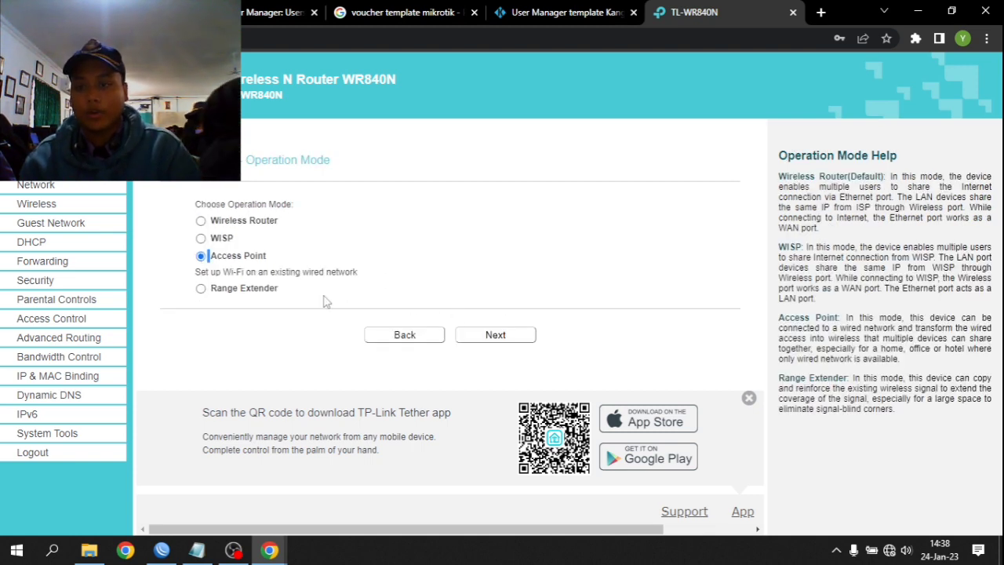
pyautogui.click(496, 333)
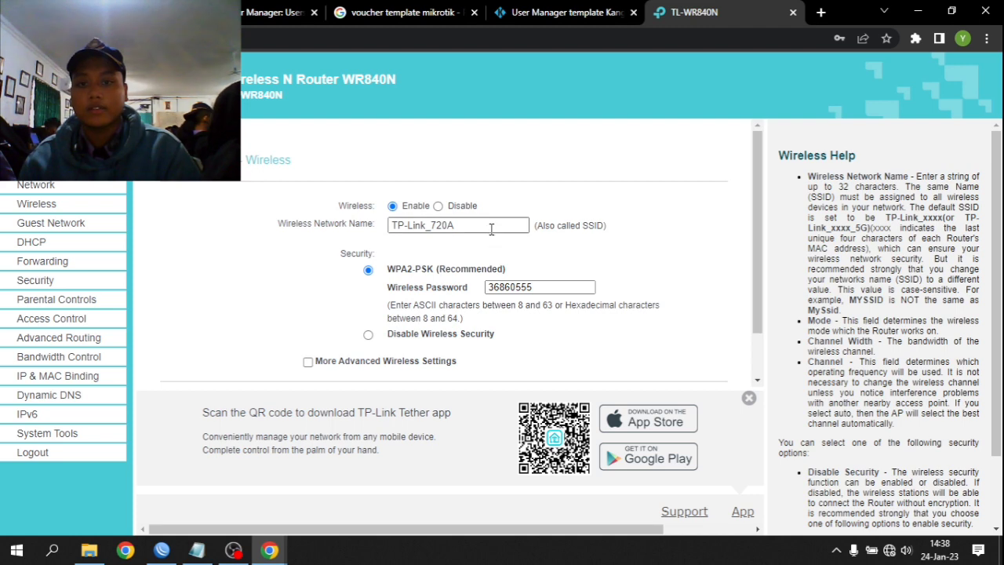
pyautogui.moveTo(491, 229); pyautogui.dragTo(341, 233)
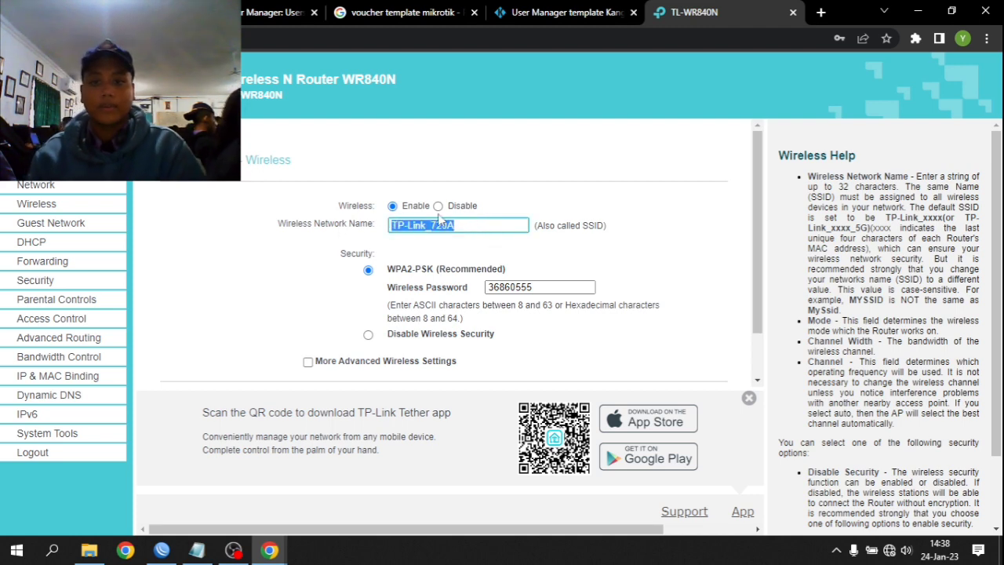
pyautogui.click(368, 334)
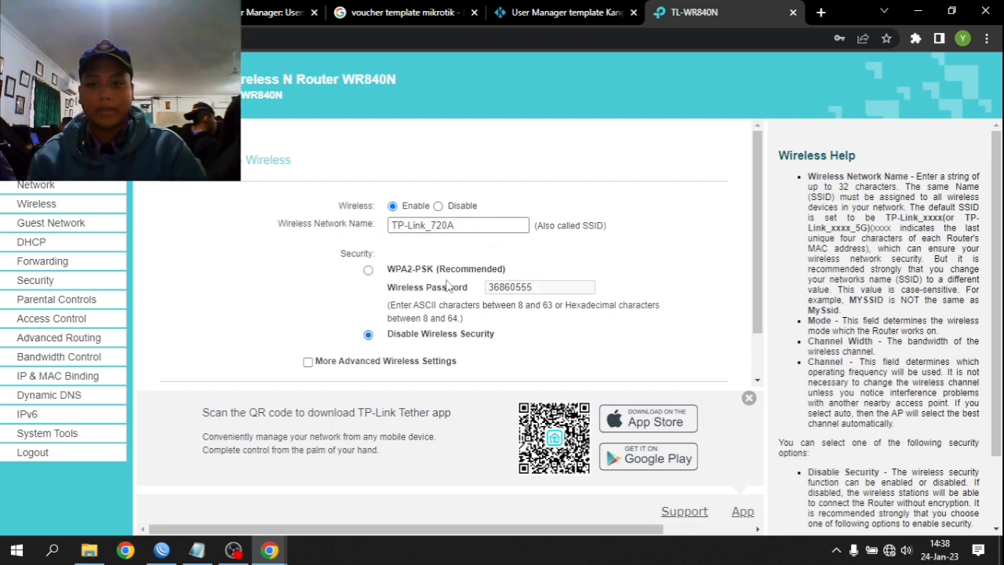
pyautogui.moveTo(471, 226); pyautogui.dragTo(315, 228)
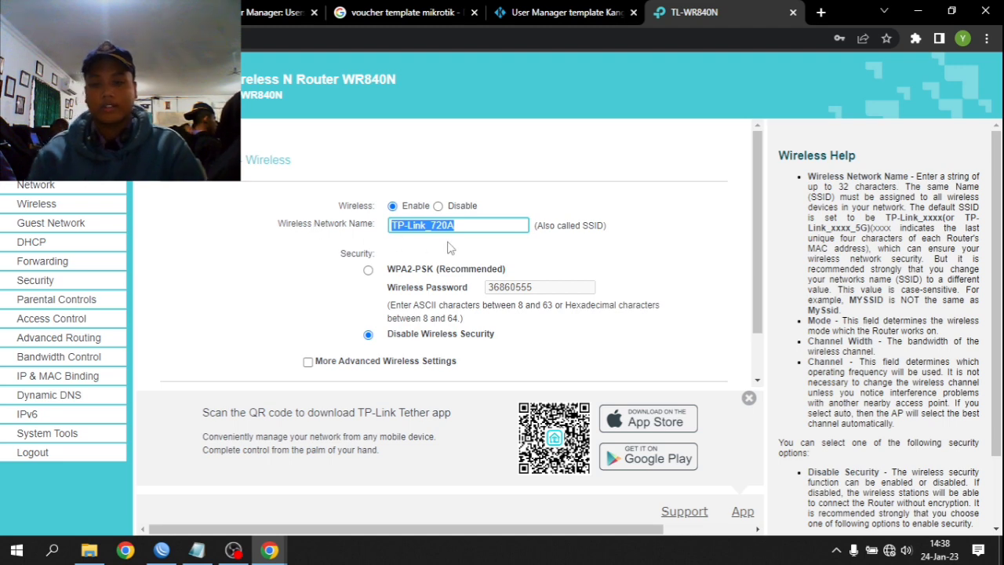
pyautogui.press('BackSpace')
pyautogui.write('yusuf@')
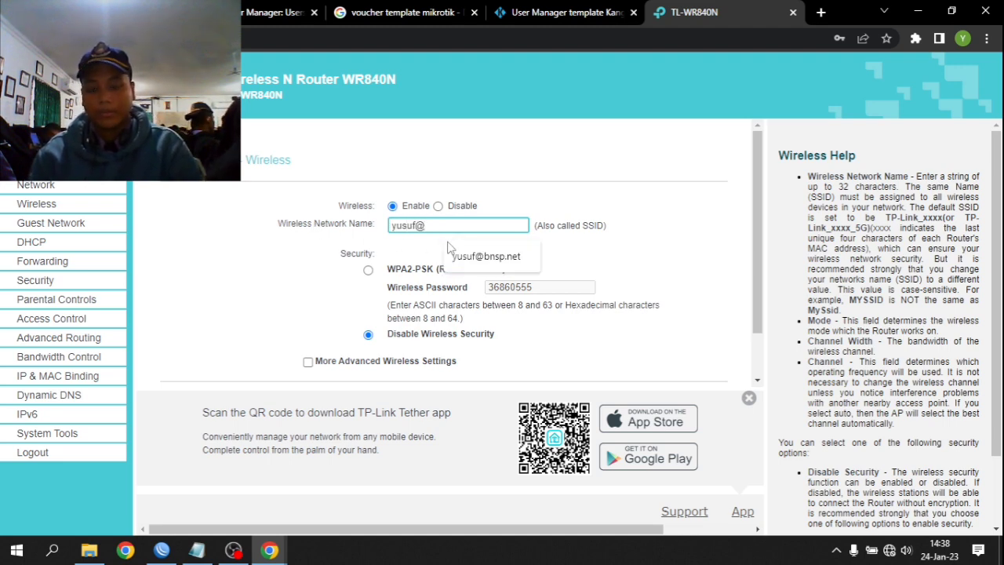
pyautogui.write('PROXYBNSP')
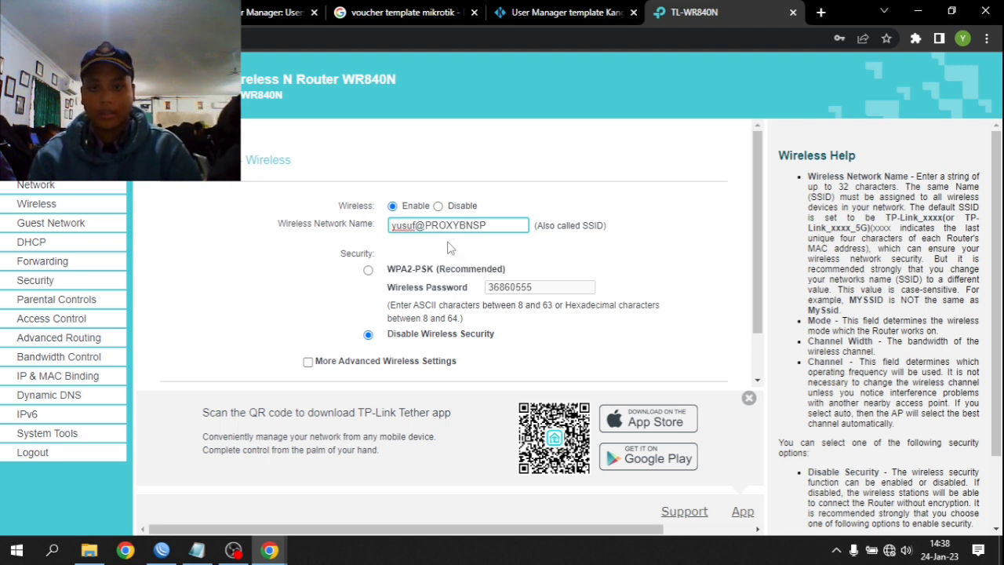
# - Keep LAN 192.168.0.1 in Smart IP (DHCP) mode and finish Quick Setup to reboot the router
pyautogui.scroll(-2, 404, 263)
pyautogui.click(510, 365)
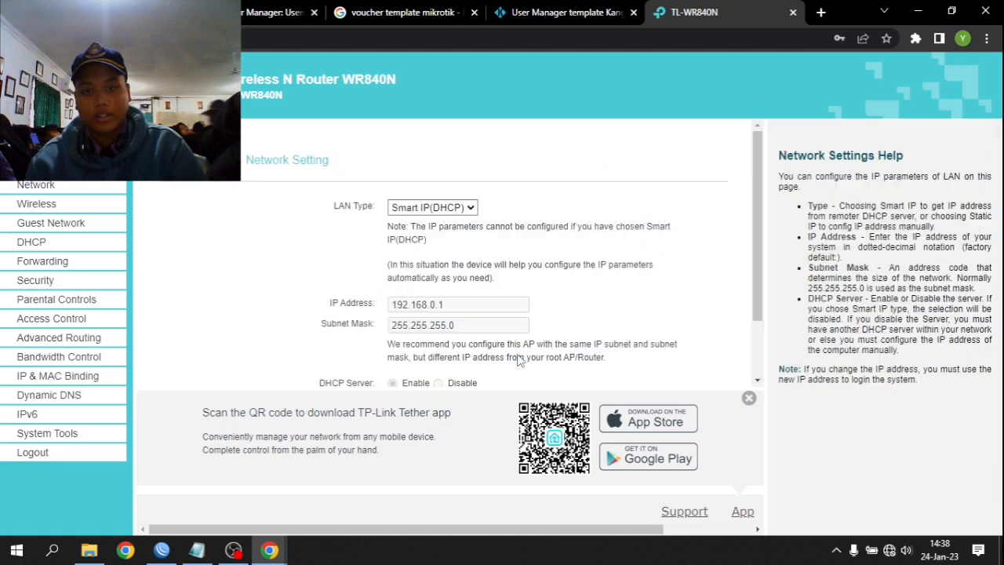
pyautogui.scroll(1, 382, 212)
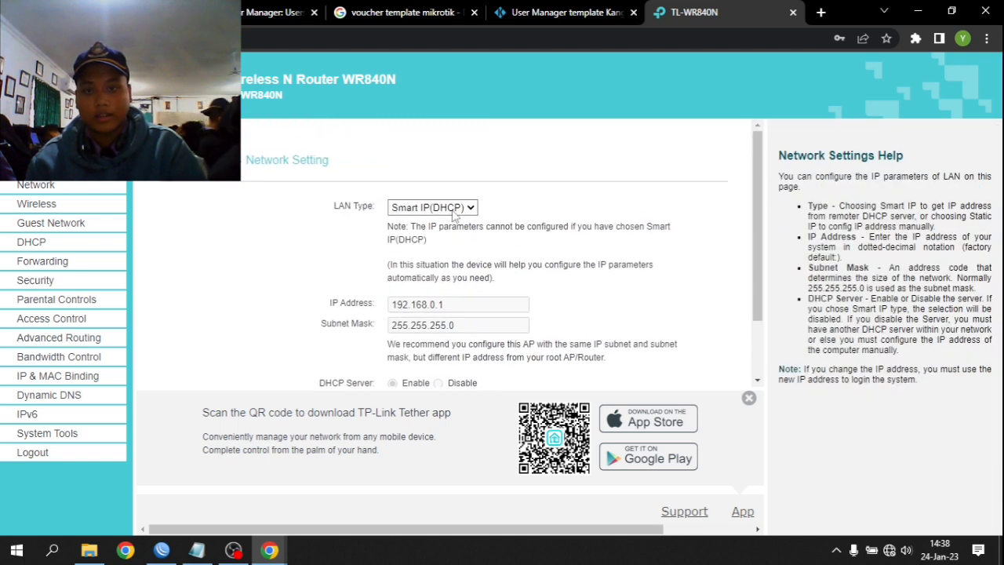
pyautogui.scroll(-1, 502, 363)
pyautogui.click(492, 353)
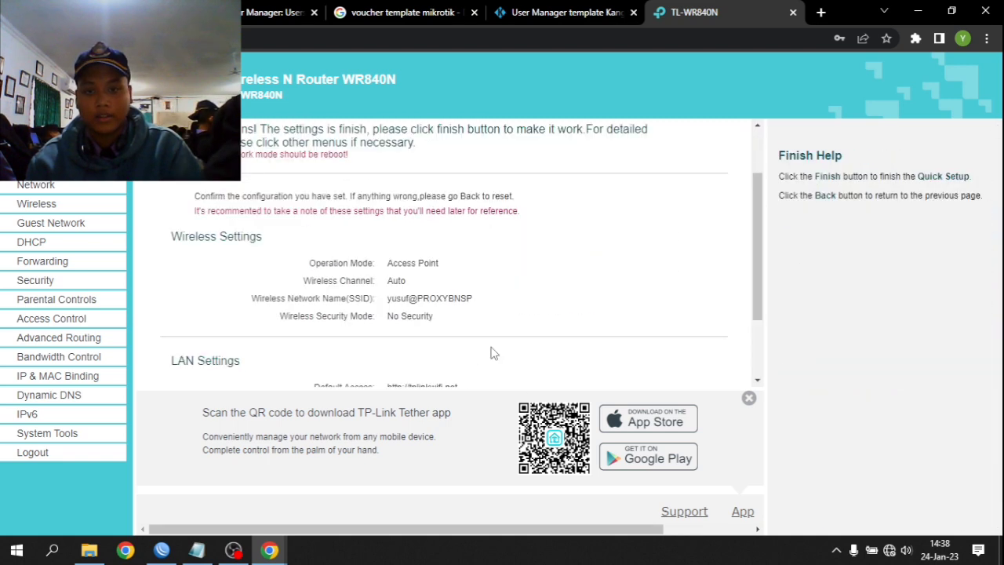
pyautogui.scroll(-1, 471, 346)
pyautogui.click(402, 353)
pyautogui.scroll(1, 486, 220)
pyautogui.scroll(-1, 506, 357)
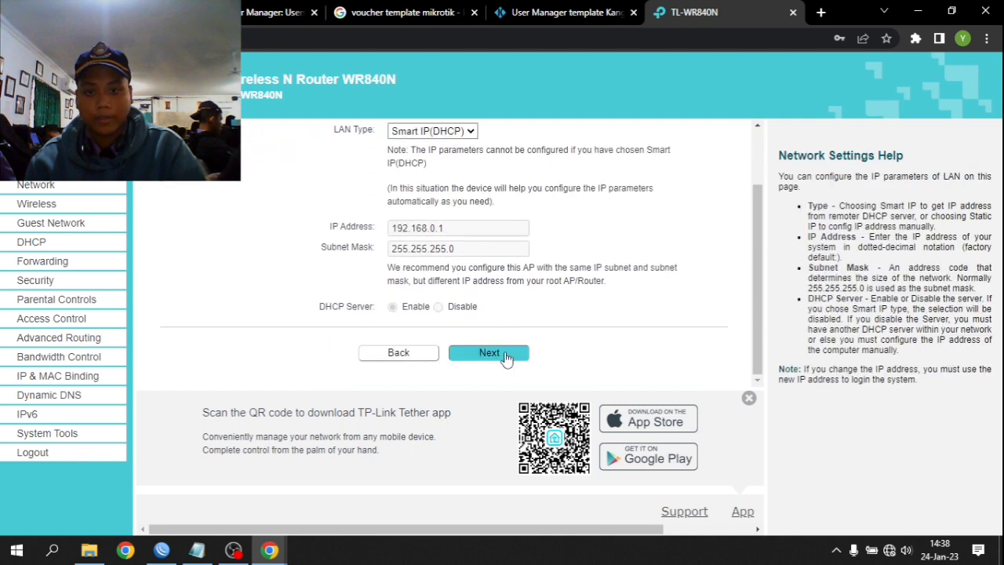
pyautogui.click(506, 357)
pyautogui.click(506, 357)
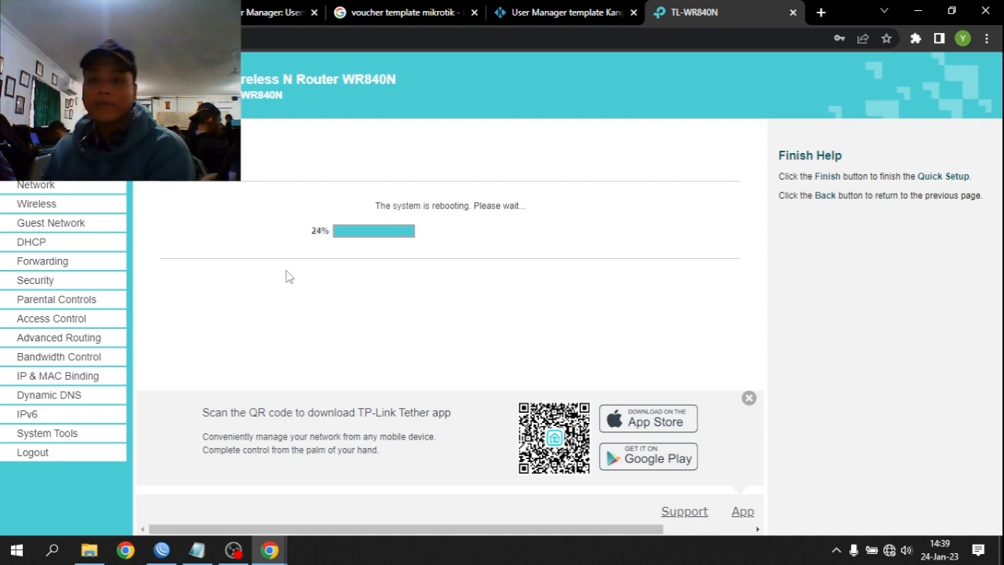
# - In OBS, select the Display Capture, Audio Output Capture and LMAO sources, then minimize it
pyautogui.click(236, 548)
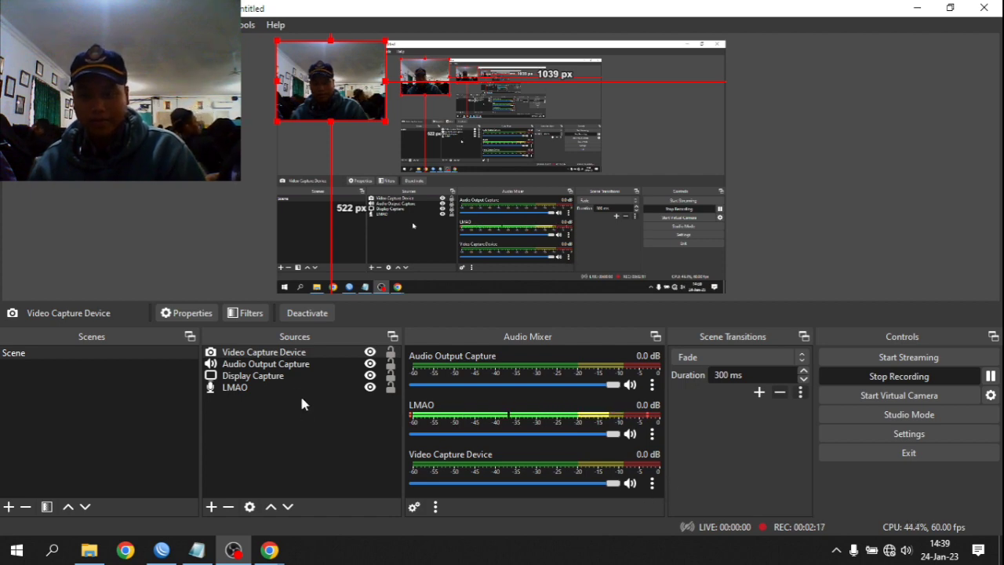
pyautogui.click(283, 376)
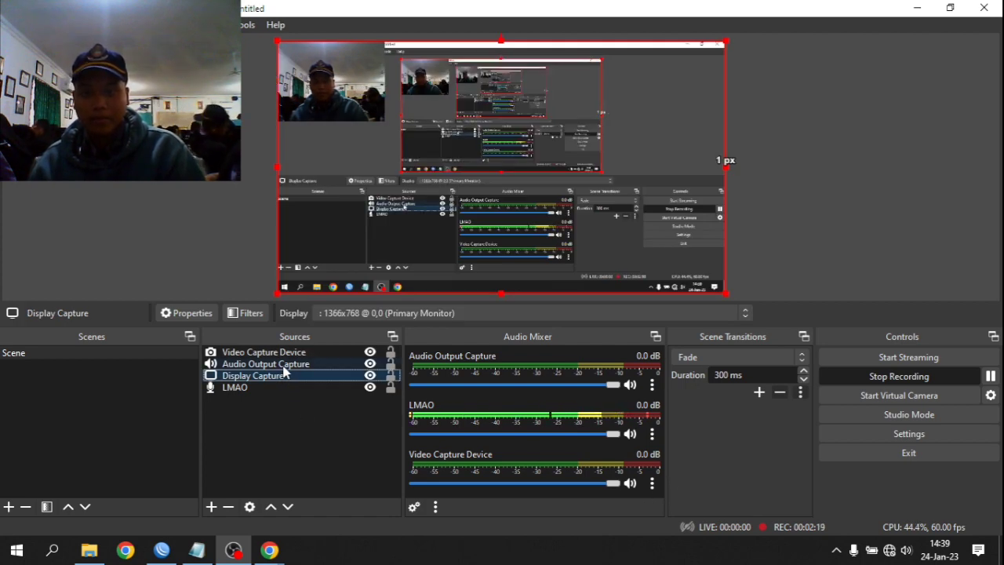
pyautogui.click(284, 364)
pyautogui.click(280, 386)
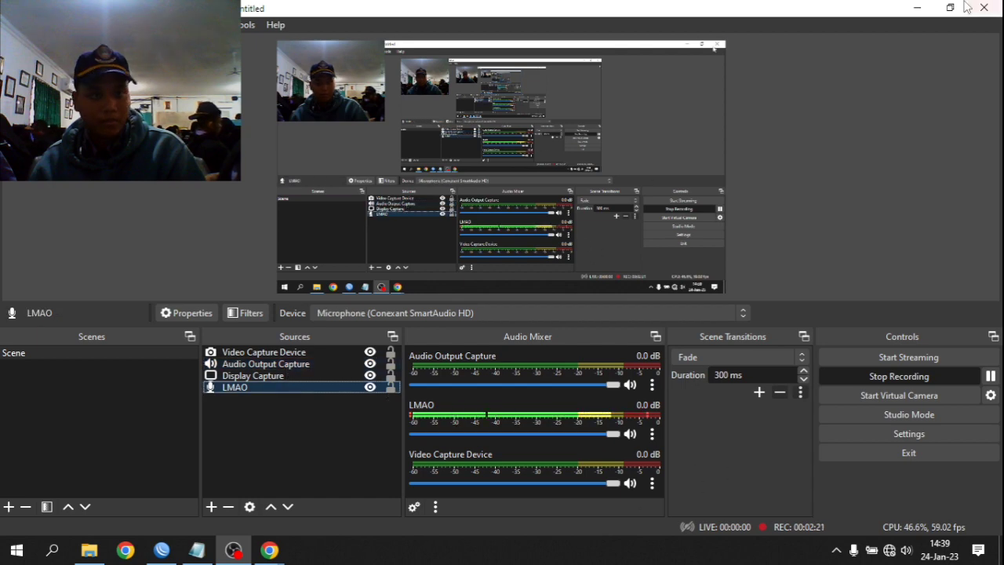
pyautogui.click(916, 7)
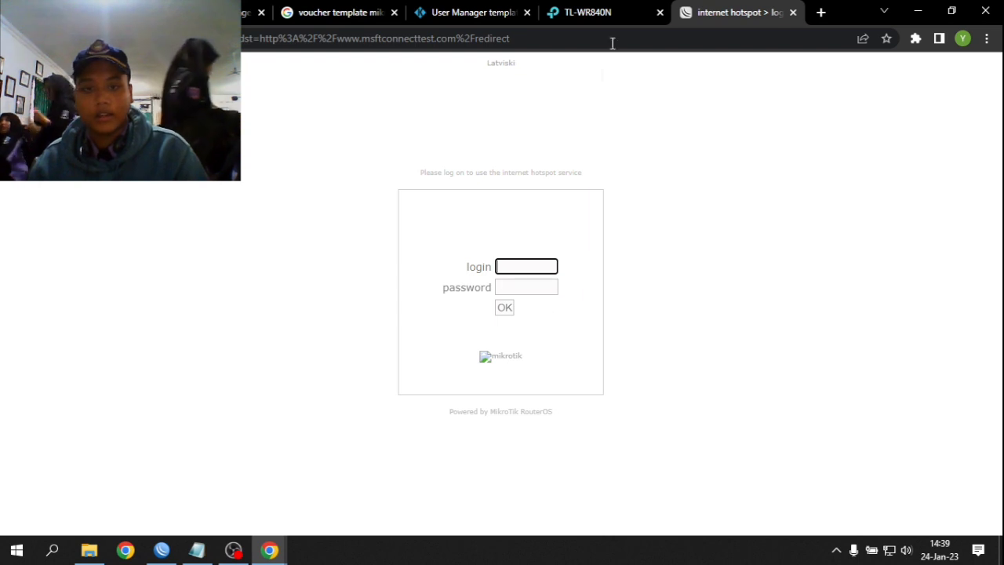
# - Check the router's reboot progress and close the duplicate hotspot login tab
pyautogui.click(598, 13)
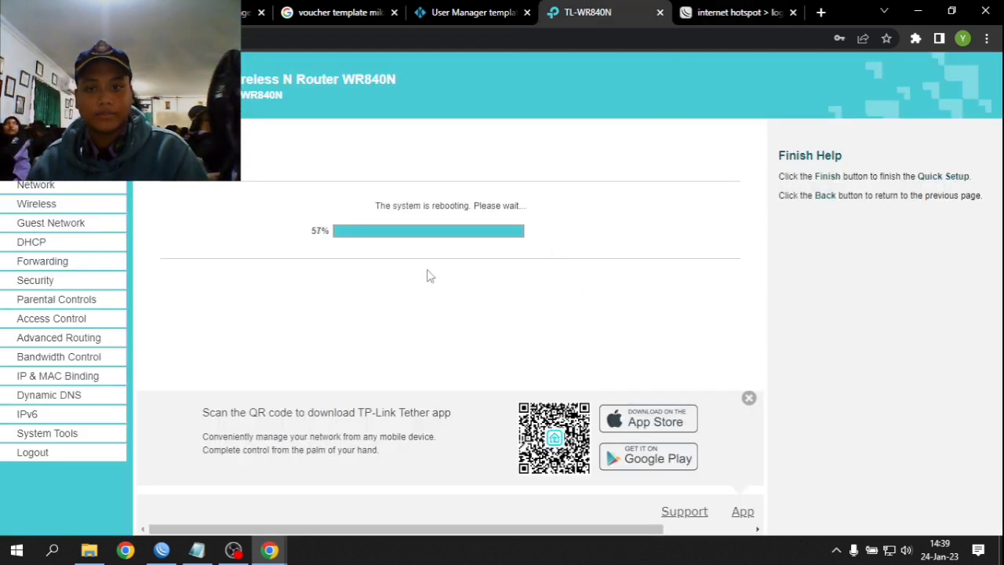
pyautogui.click(729, 13)
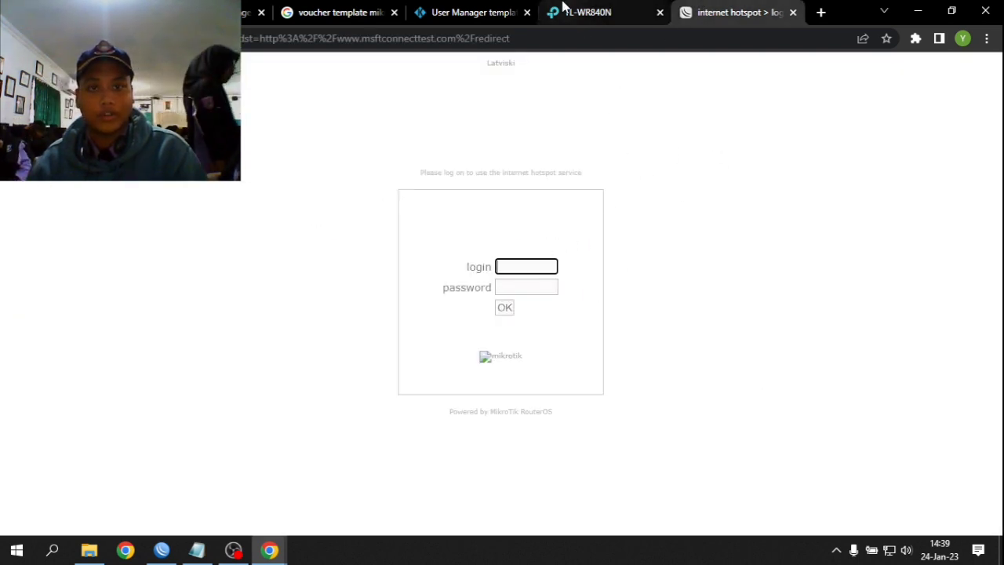
pyautogui.click(580, 12)
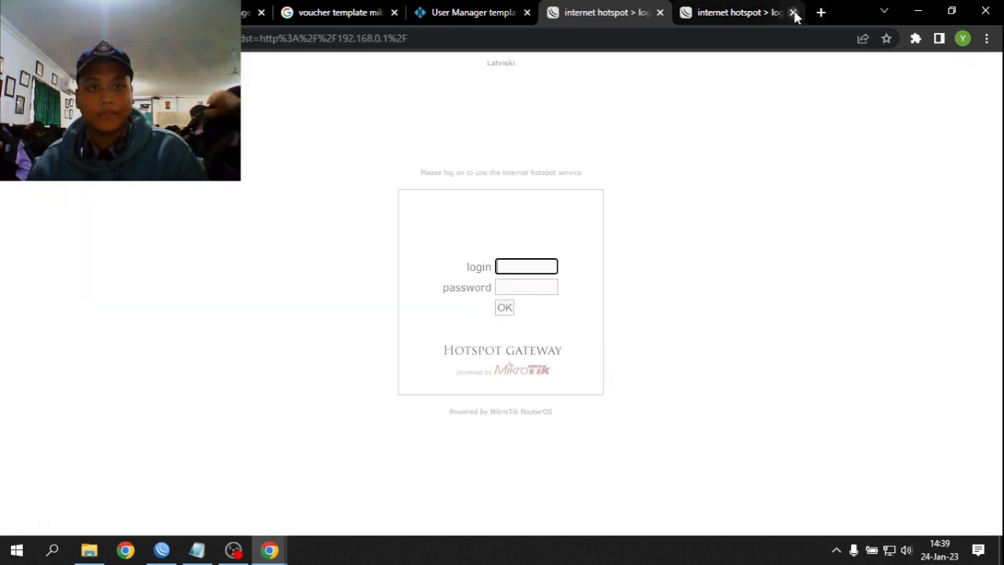
pyautogui.click(793, 13)
pyautogui.click(538, 267)
pyautogui.click(969, 449)
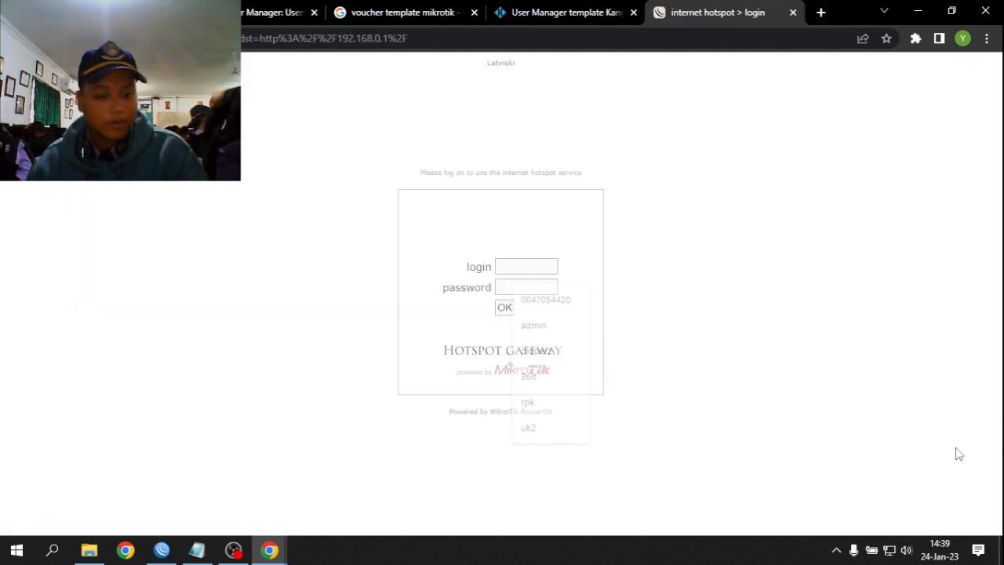
pyautogui.click(426, 9)
pyautogui.click(768, 10)
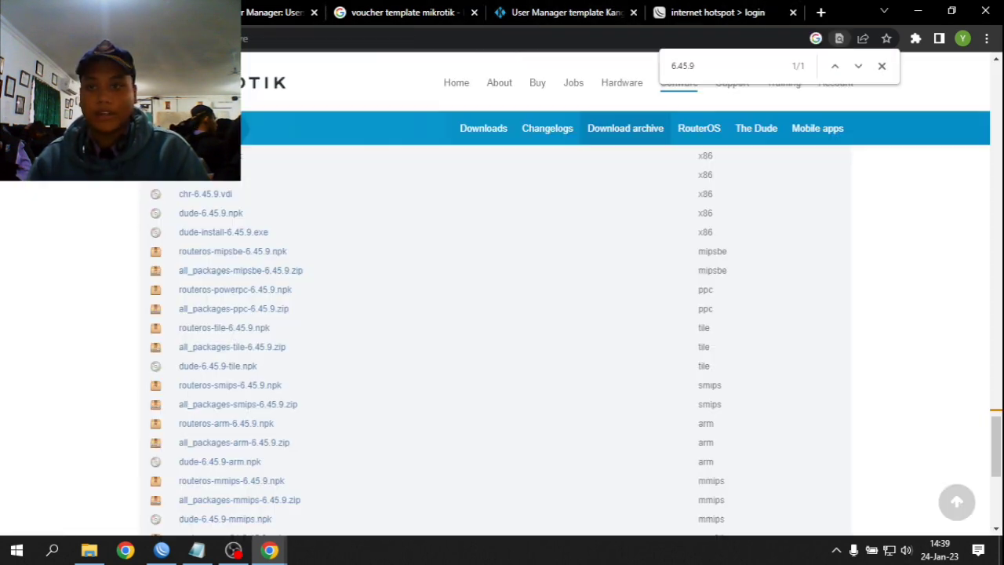
pyautogui.click(676, 7)
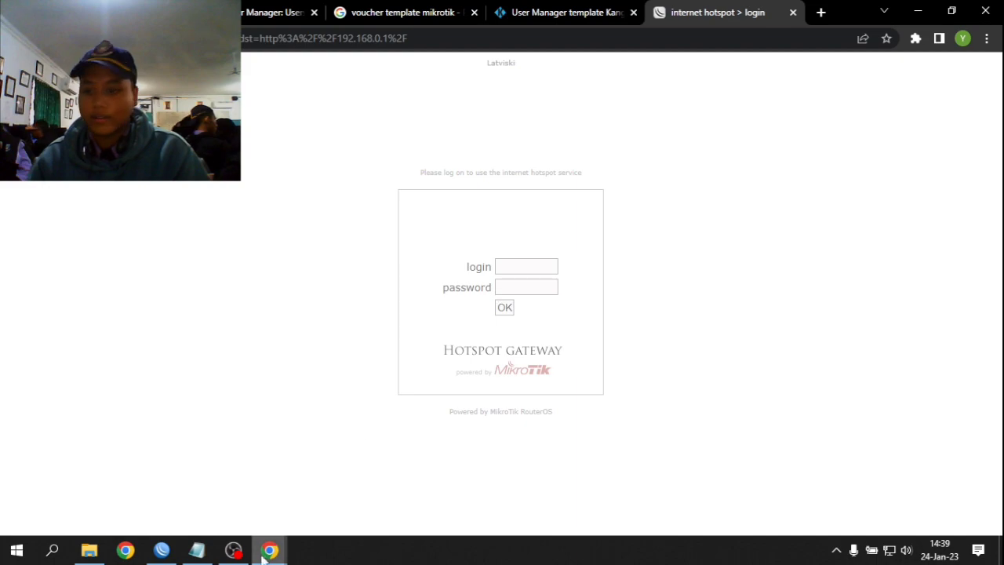
# - Log in to the hotspot with a printed voucher's username and password
pyautogui.moveTo(270, 550)
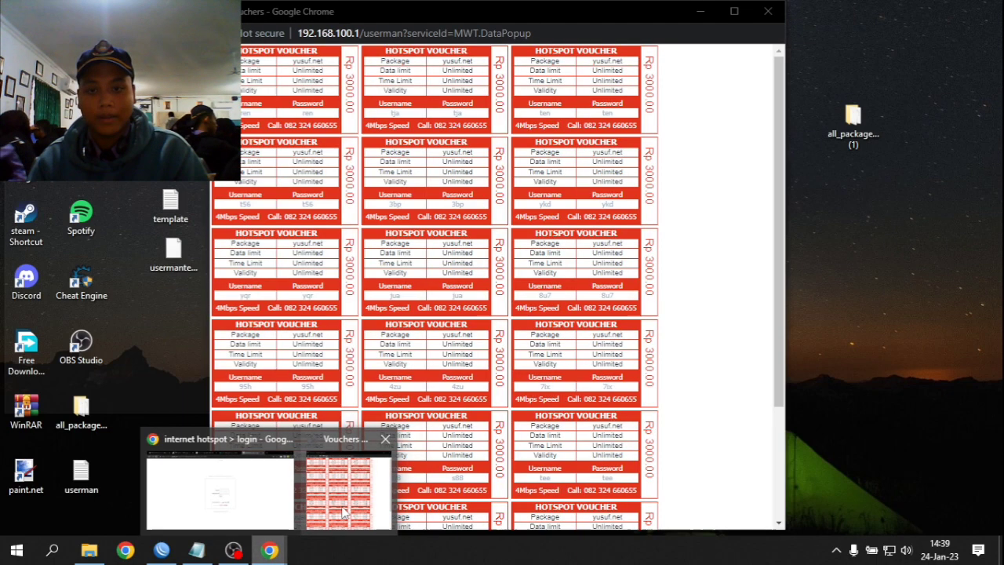
pyautogui.click(343, 511)
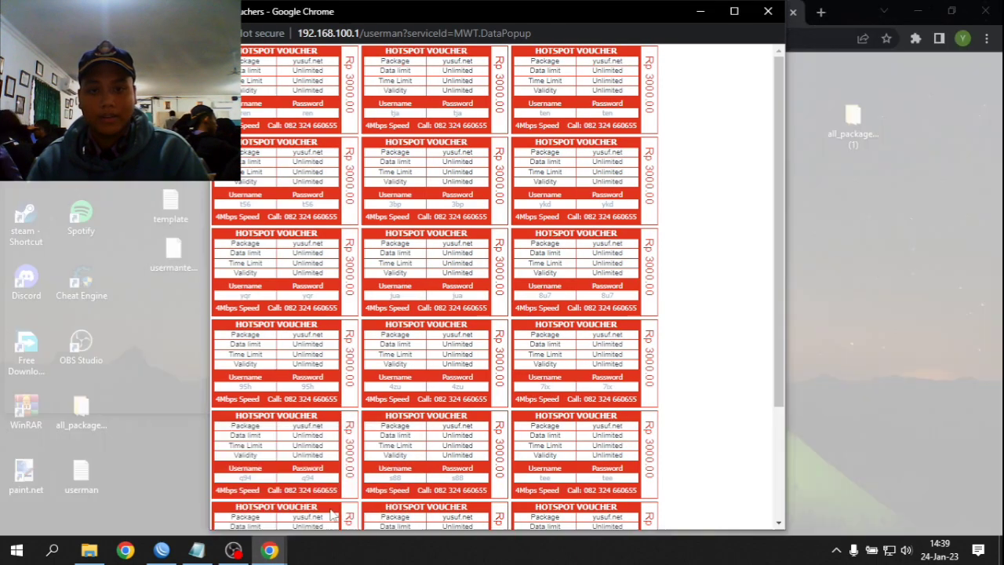
pyautogui.scroll(-3, 438, 117)
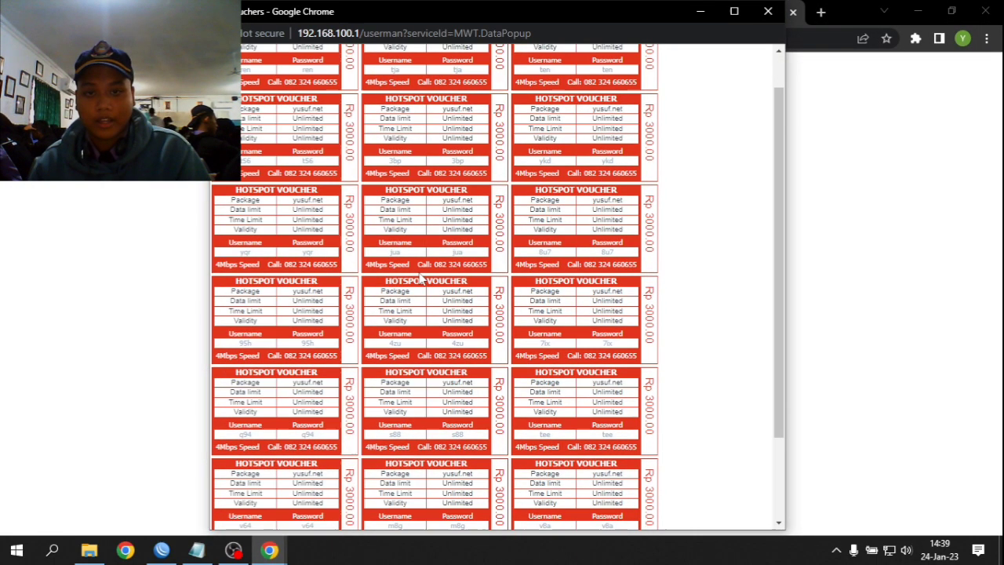
pyautogui.scroll(3, 546, 216)
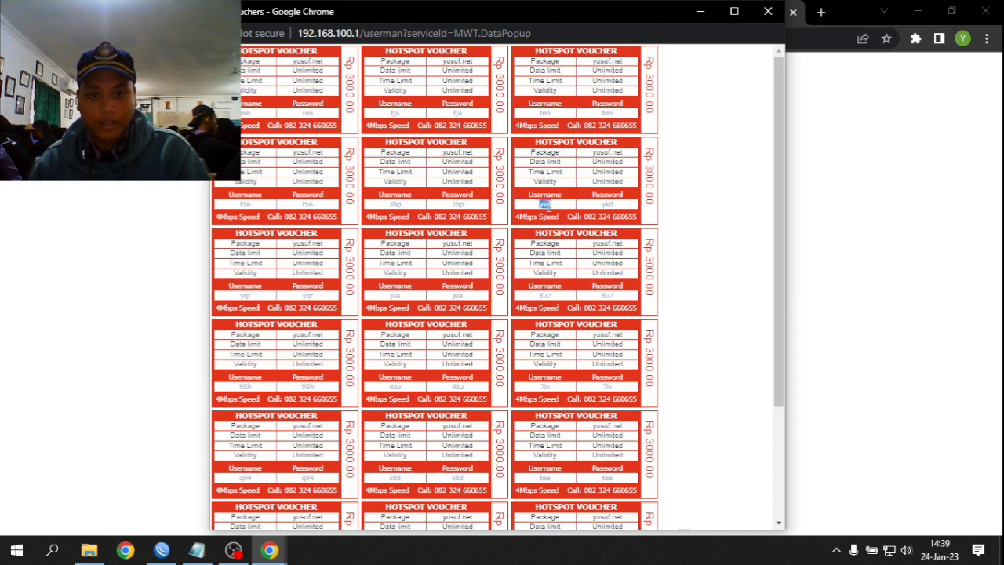
pyautogui.click(860, 250)
pyautogui.click(516, 270)
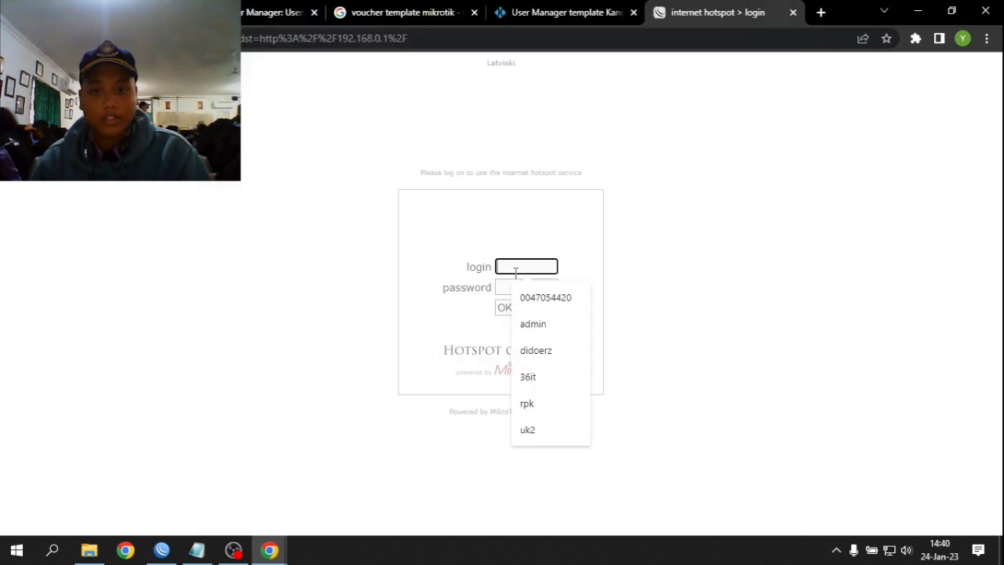
pyautogui.hotkey('ctrl', 'v')
pyautogui.click(520, 287)
pyautogui.hotkey('ctrl', 'v')
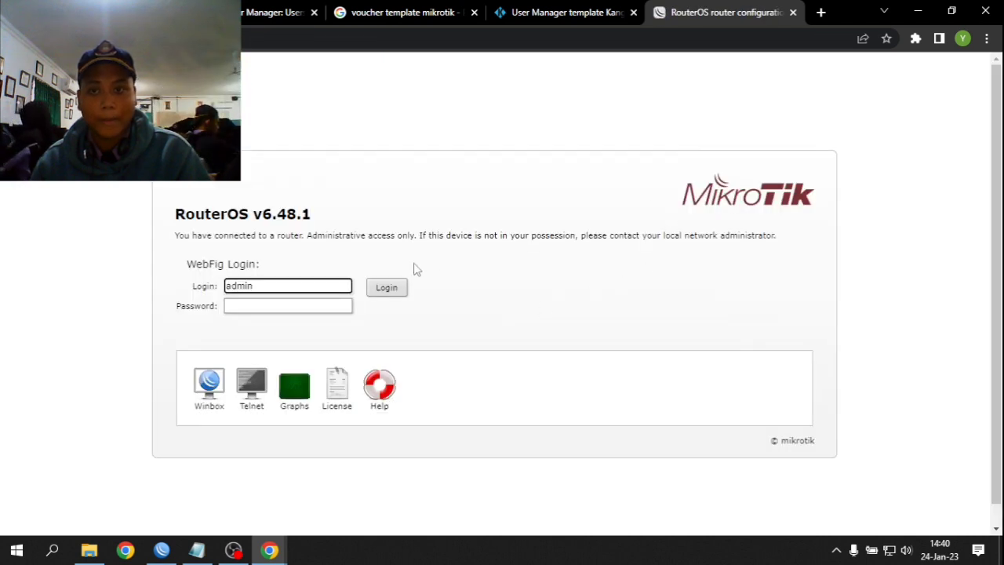
# - Search Google for "test", then replace the results tab with an empty new tab
pyautogui.click(821, 13)
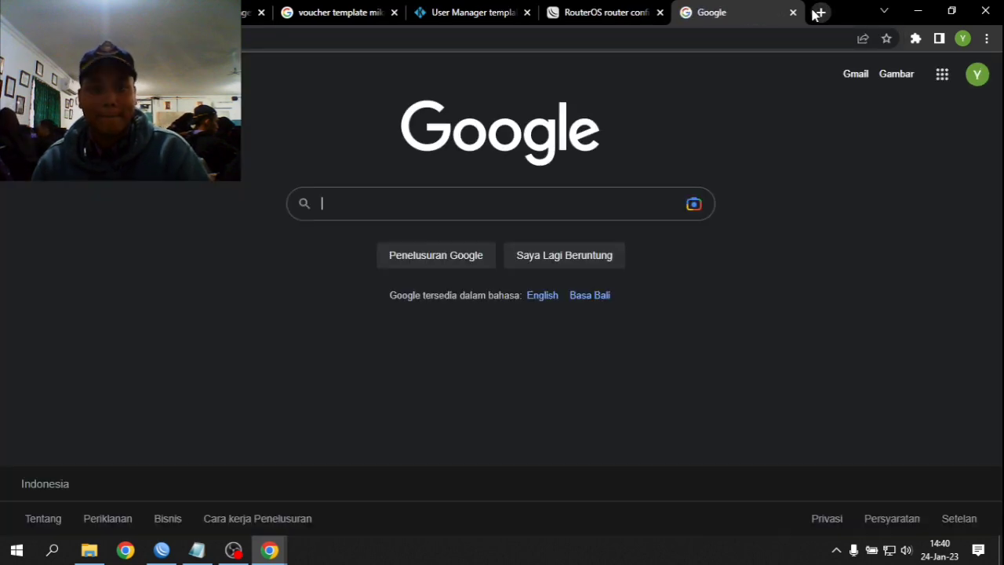
pyautogui.write('test')
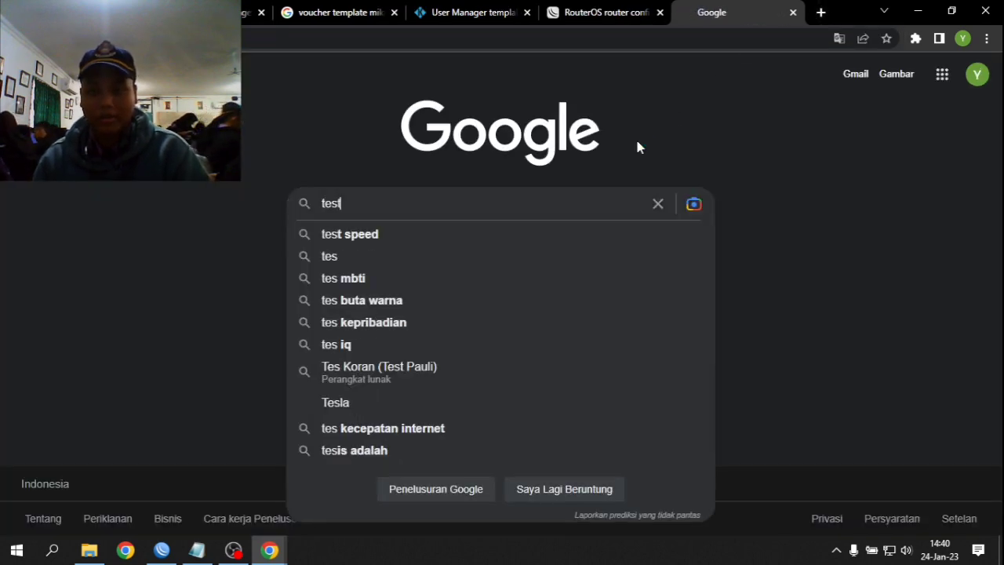
pyautogui.press('Return')
pyautogui.scroll(-10, 541, 231)
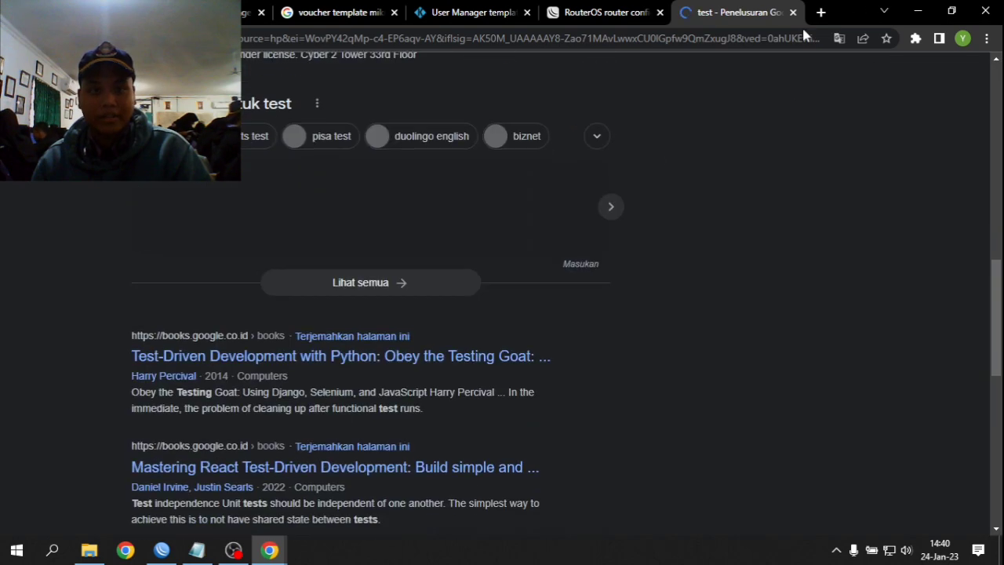
pyautogui.scroll(15, 808, 118)
pyautogui.click(816, 9)
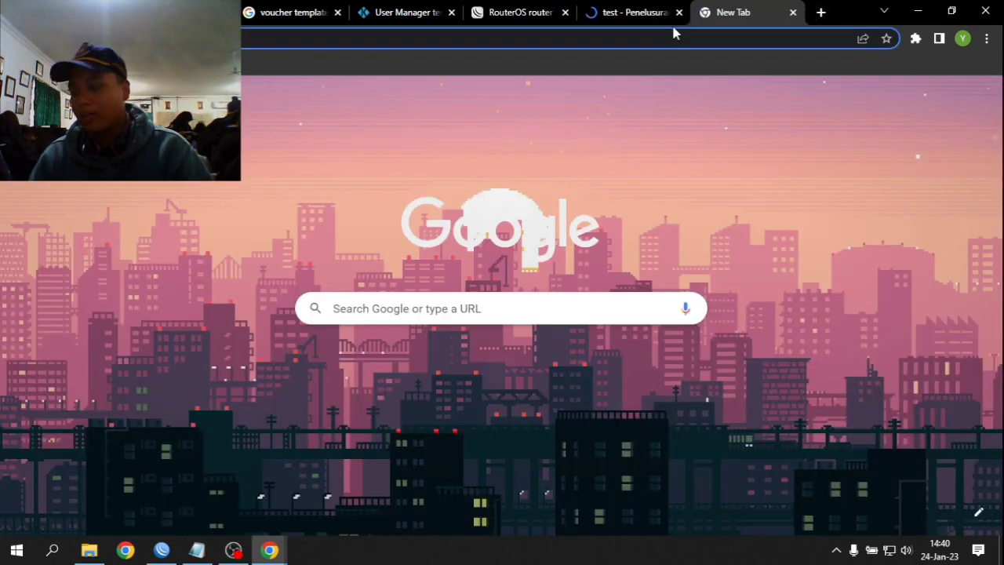
pyautogui.click(672, 29)
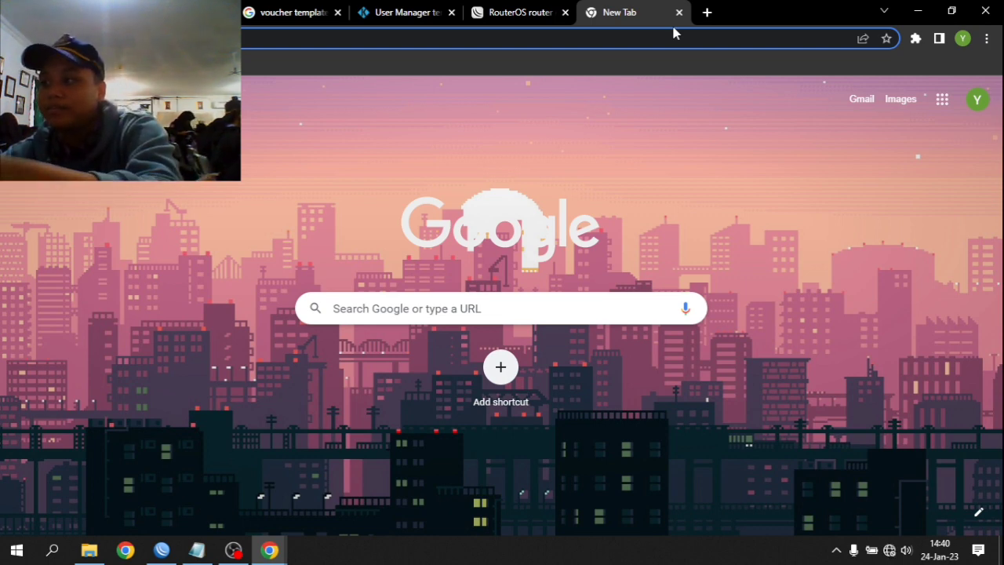
pyautogui.click(233, 550)
pyautogui.click(337, 78)
pyautogui.moveTo(392, 116); pyautogui.dragTo(494, 203)
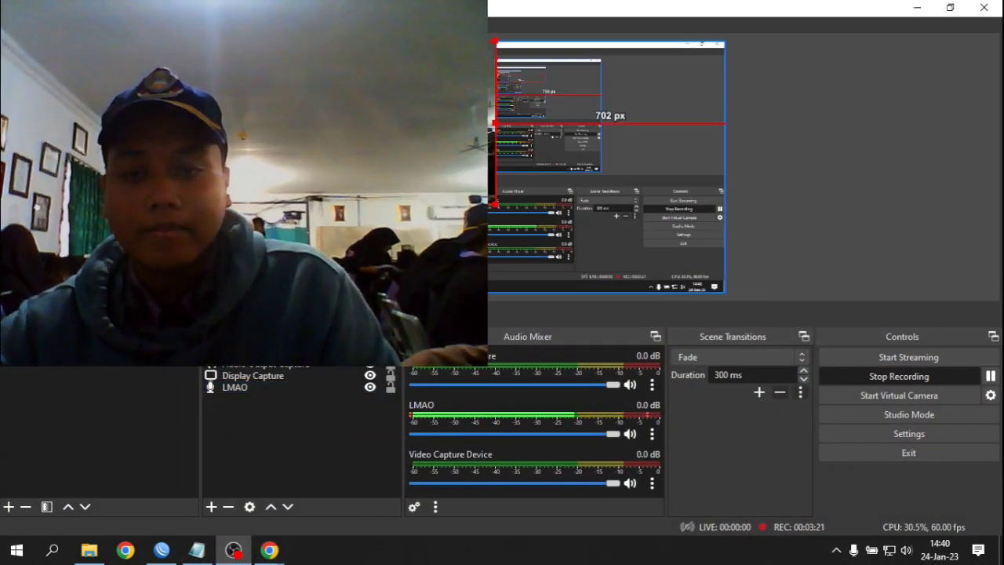
pyautogui.moveTo(599, 124); pyautogui.dragTo(626, 142)
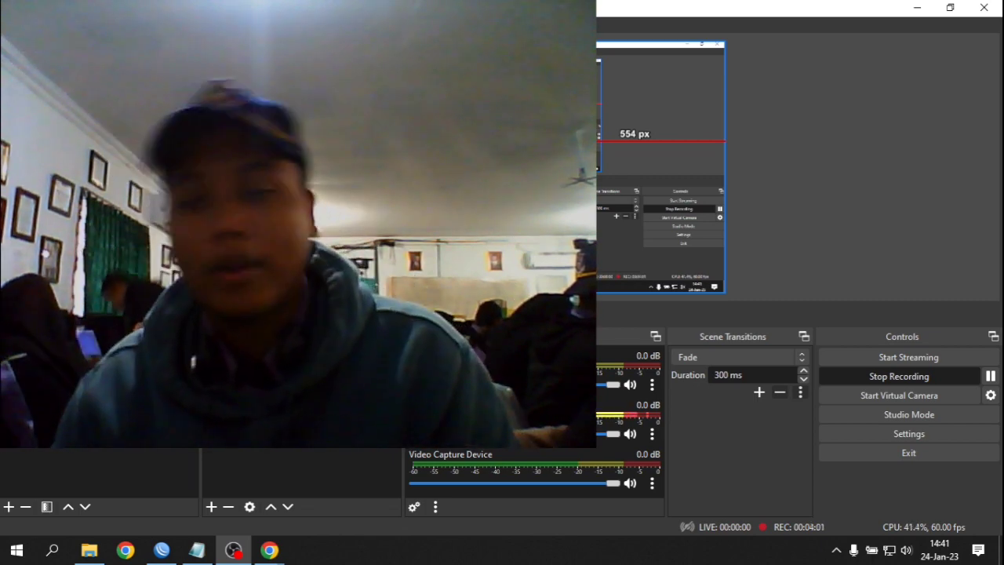
pyautogui.moveTo(543, 241); pyautogui.dragTo(385, 121)
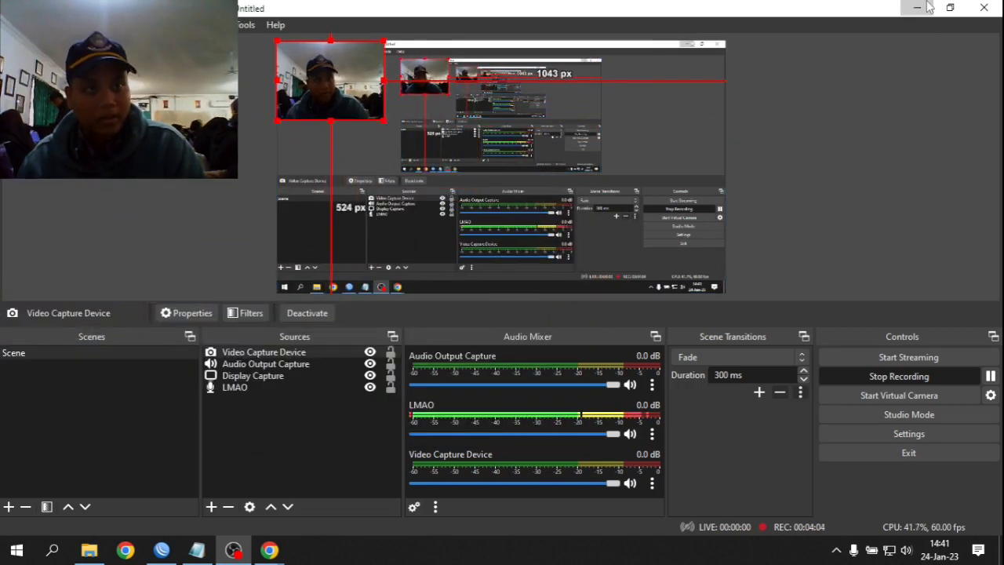
pyautogui.click(918, 8)
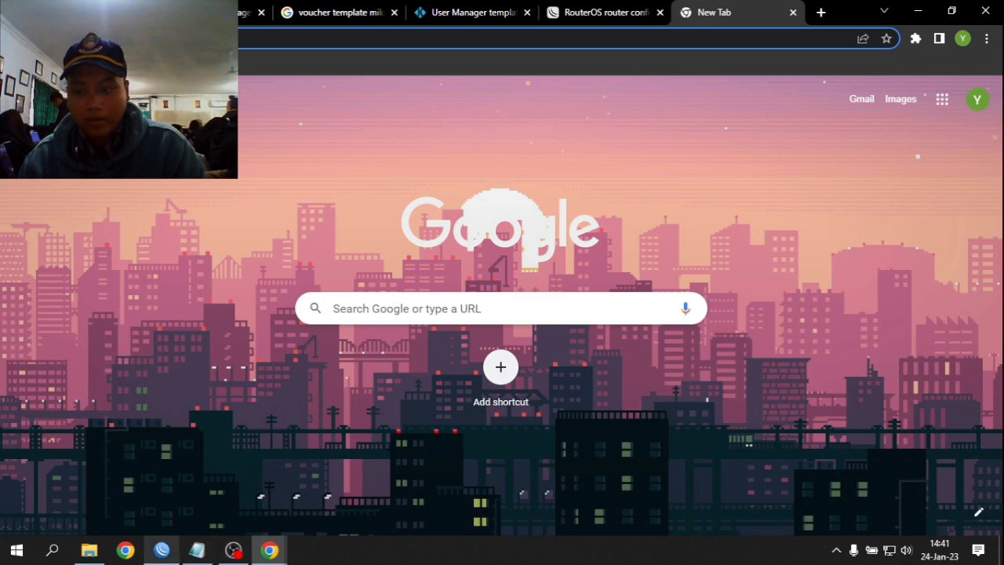
# - Reconnect WinBox to the router and minimize its window
pyautogui.click(161, 550)
pyautogui.click(335, 113)
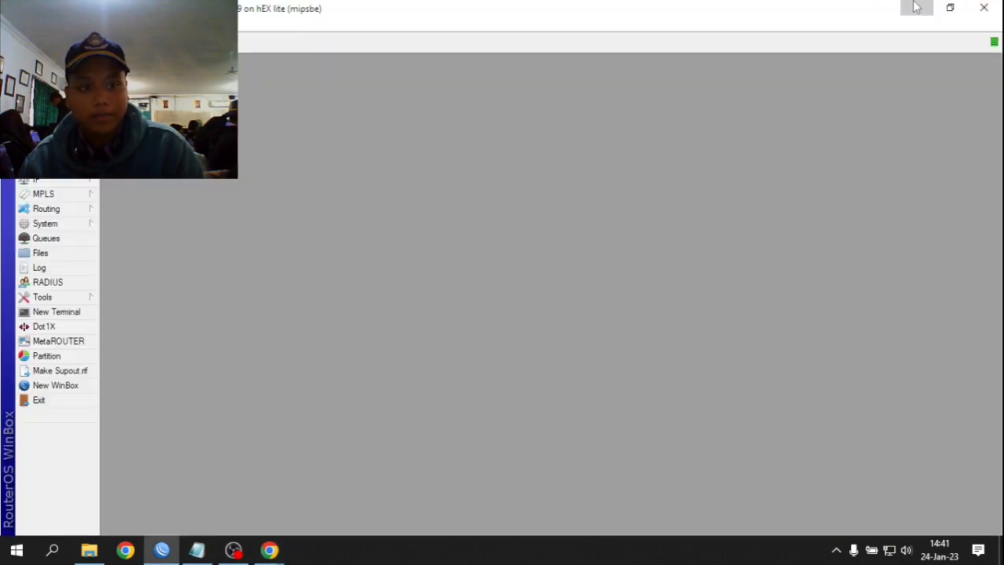
pyautogui.click(918, 8)
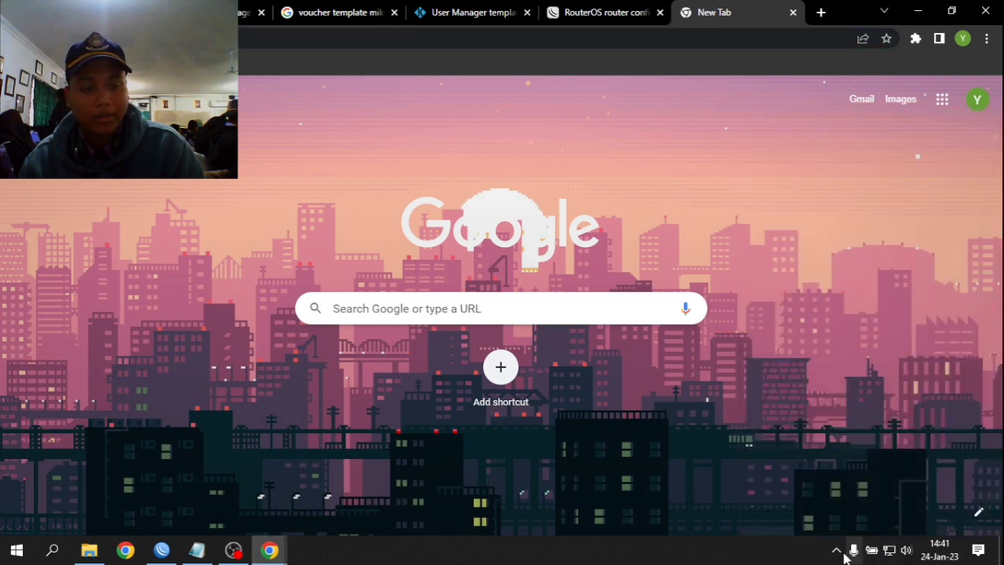
# - Connect the PC to the newly configured open hotspot Wi-Fi network
pyautogui.click(889, 550)
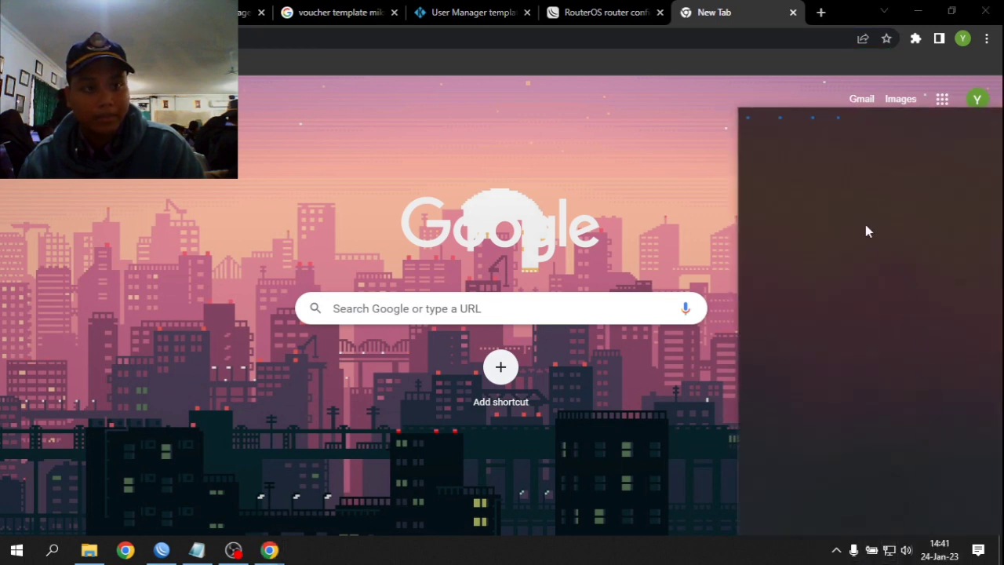
pyautogui.scroll(-3, 825, 385)
pyautogui.scroll(3, 874, 372)
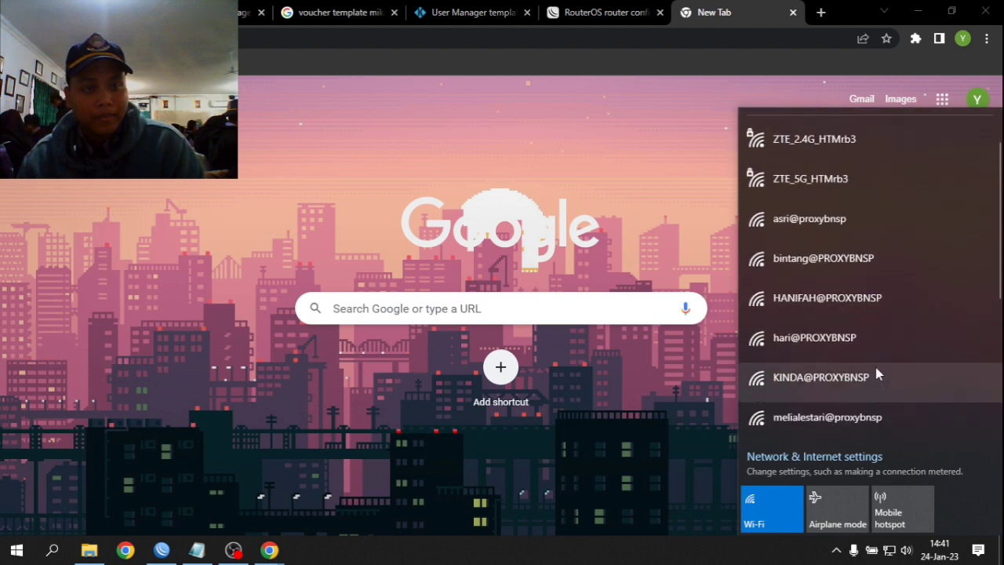
pyautogui.scroll(-2, 887, 371)
pyautogui.scroll(-2, 885, 369)
pyautogui.click(831, 302)
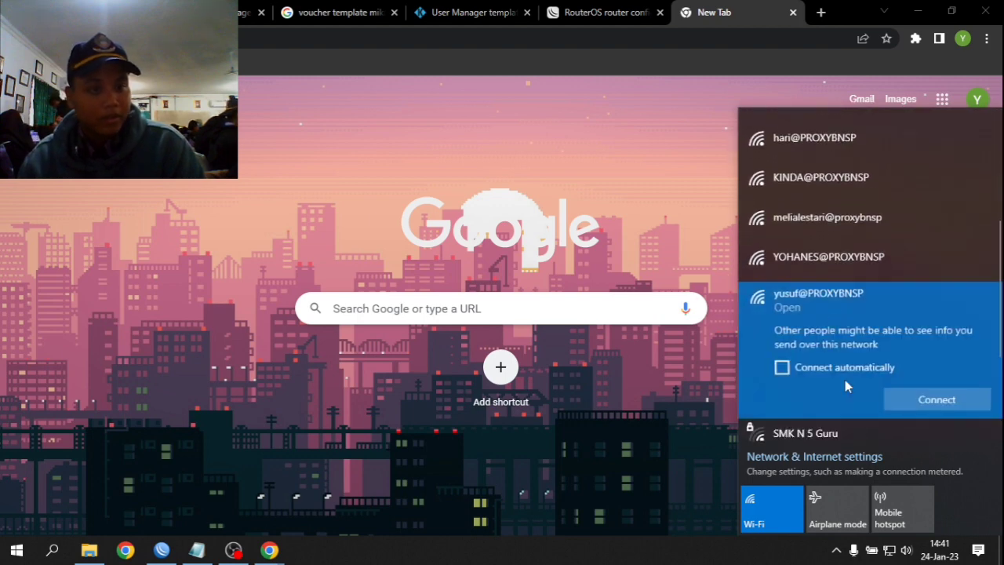
pyautogui.click(910, 404)
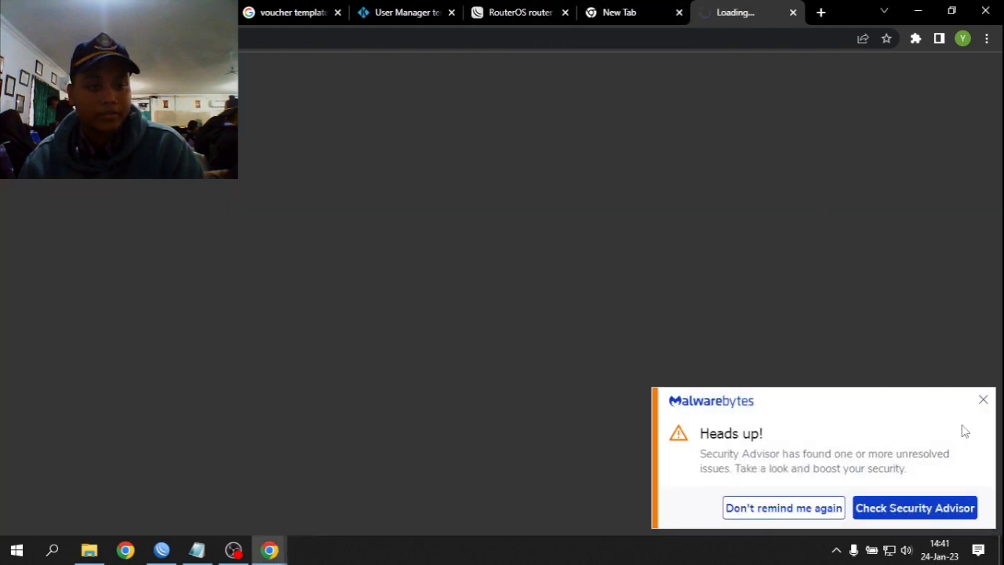
pyautogui.click(983, 401)
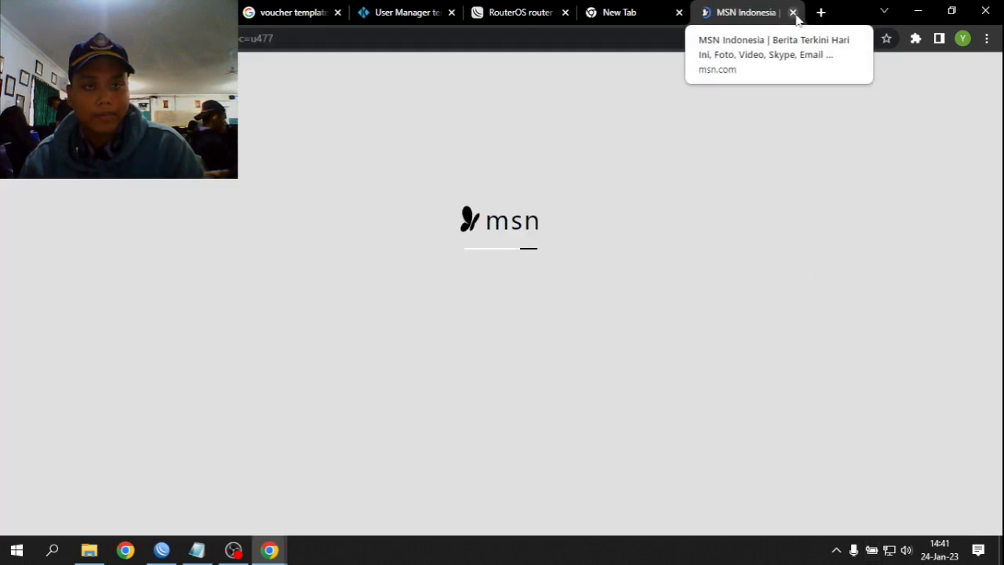
# - Close the captive-portal MSN tab, check the Wi-Fi flyout, and bring WinBox forward
pyautogui.hotkey('ctrl', 'w')
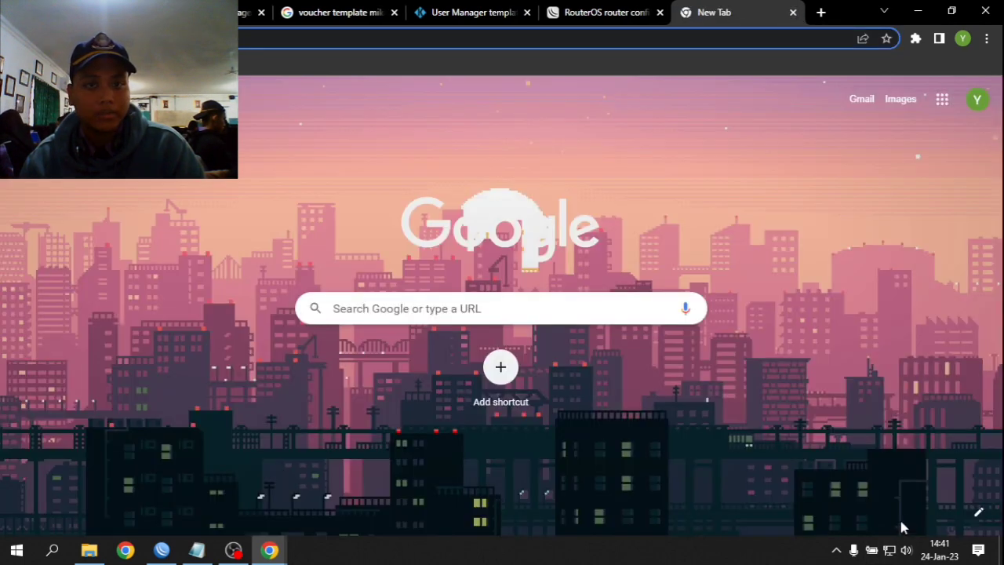
pyautogui.click(889, 550)
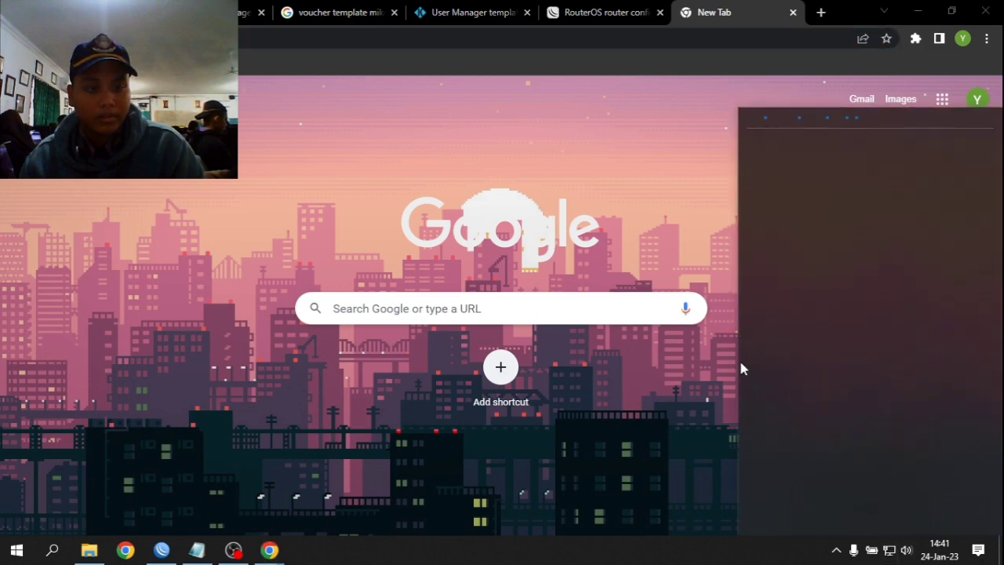
pyautogui.click(269, 550)
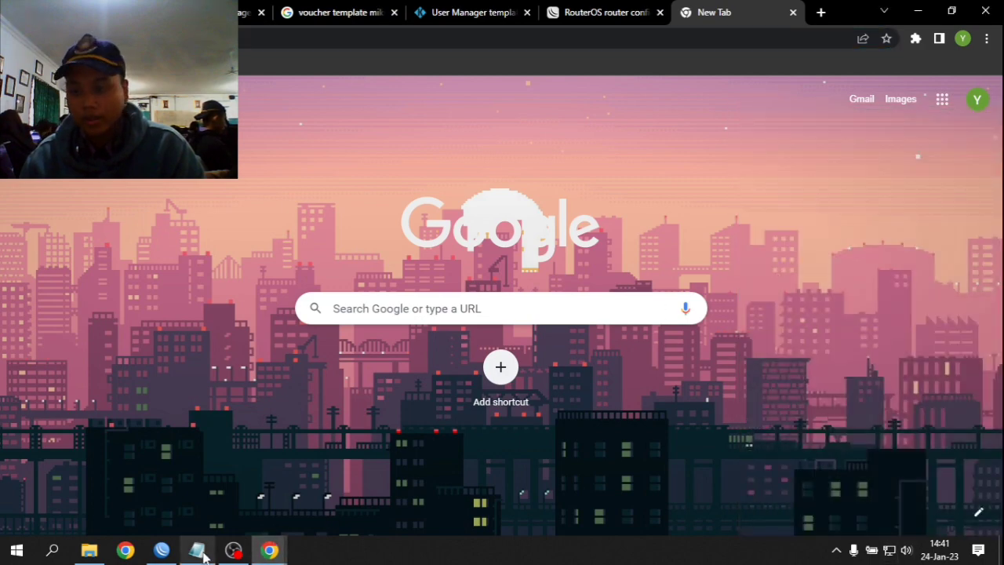
pyautogui.click(162, 551)
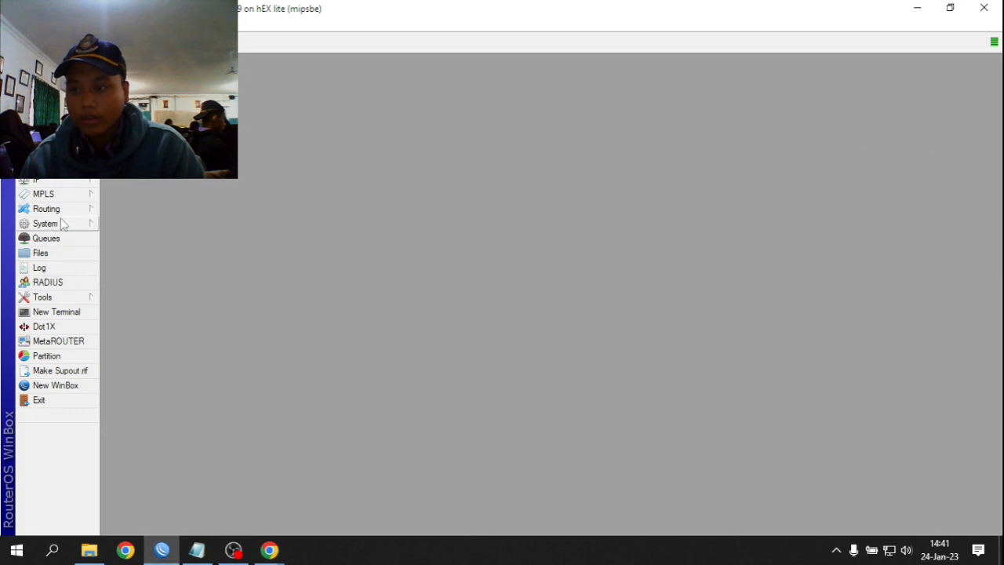
# - Open IP > Firewall Filter Rules and select rule 15 'block linux'
pyautogui.click(63, 224)
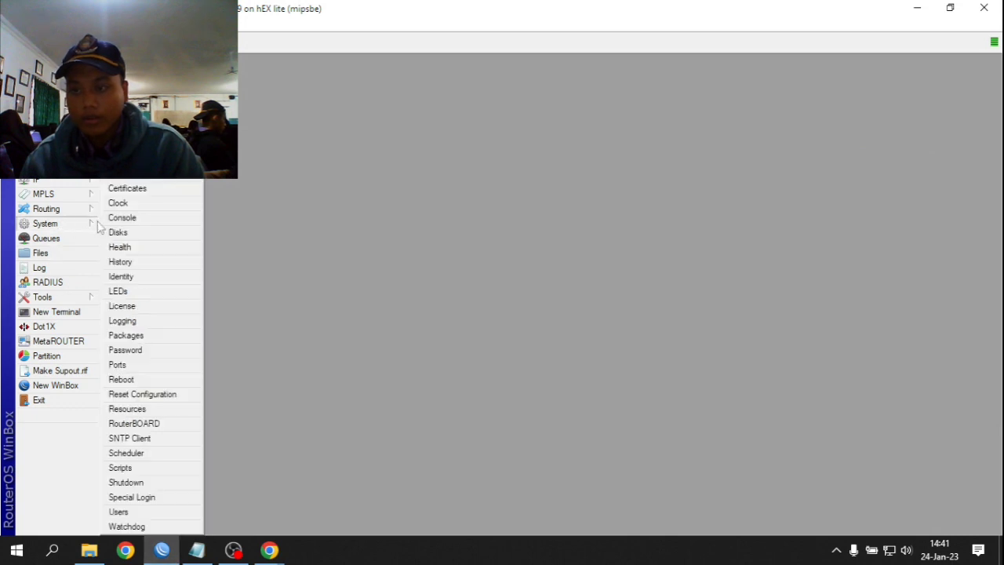
pyautogui.click(69, 182)
pyautogui.click(140, 291)
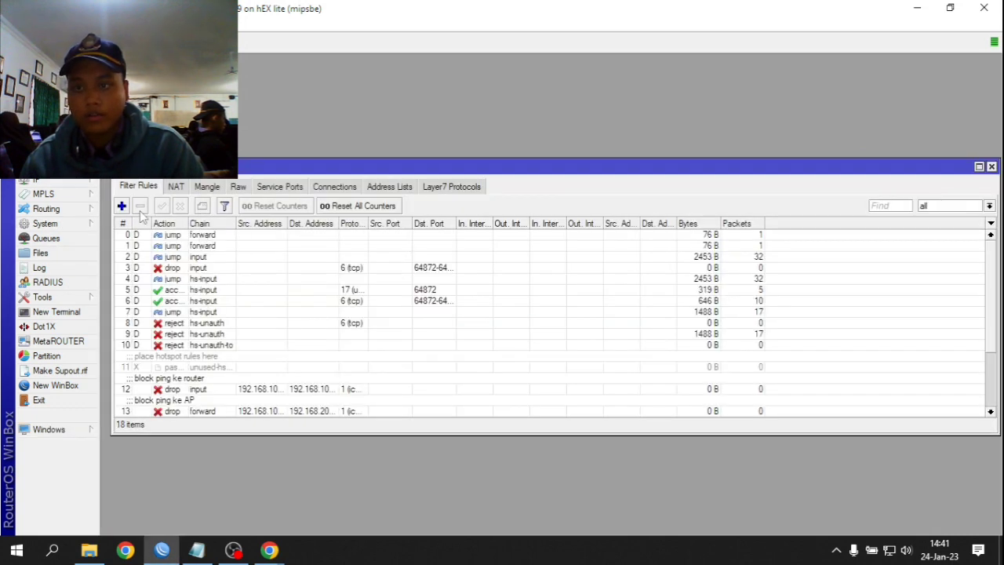
pyautogui.scroll(-3, 189, 374)
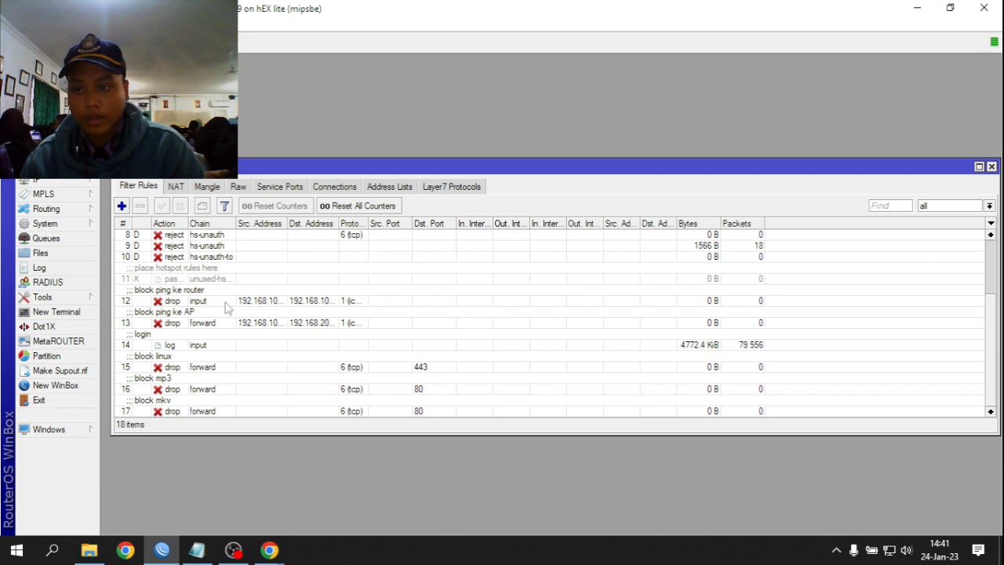
pyautogui.click(421, 368)
# - Inspect the block rules and open the port 443 block linux rule's Statistics tab
pyautogui.click(549, 392)
pyautogui.click(555, 346)
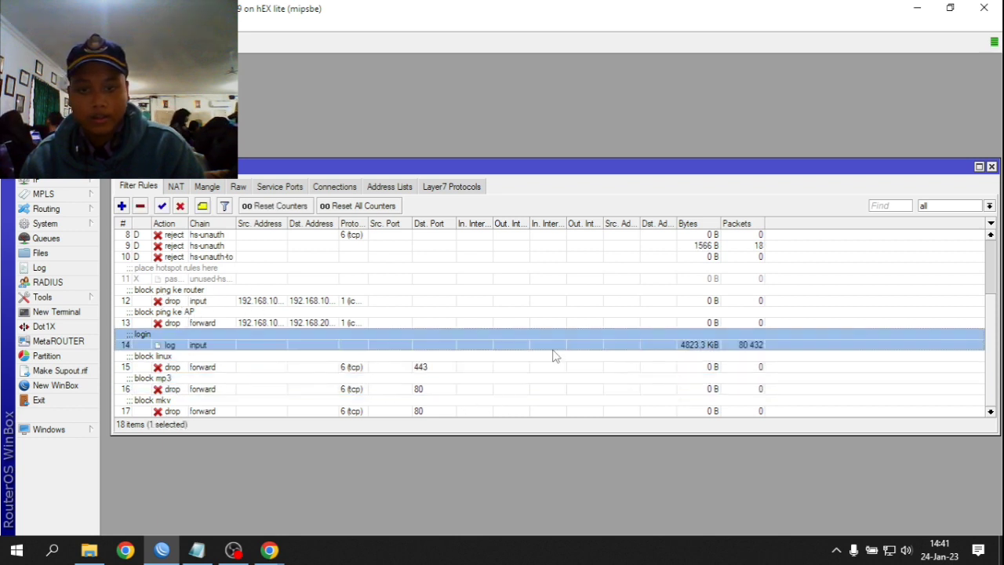
pyautogui.click(541, 369)
pyautogui.click(516, 401)
pyautogui.click(504, 388)
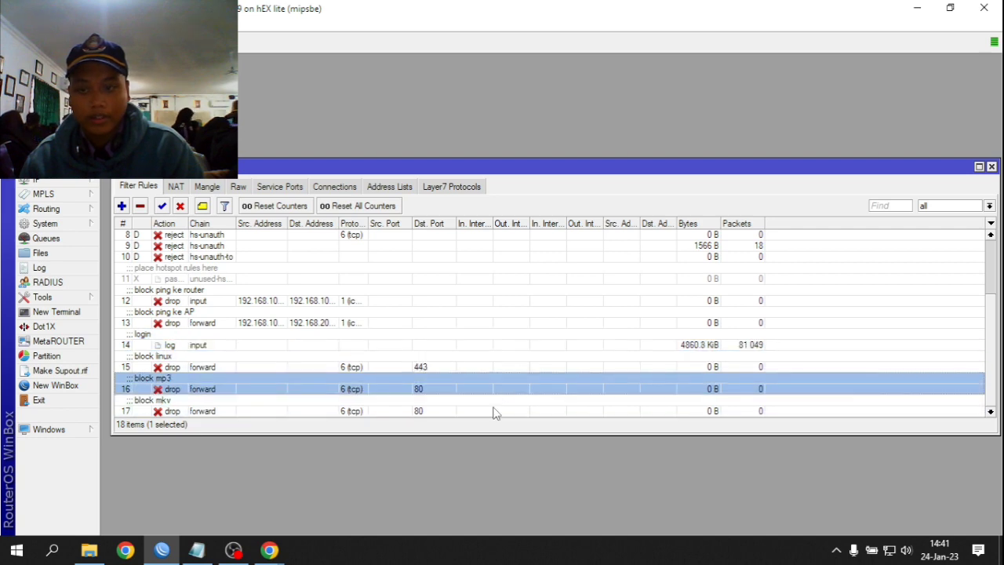
pyautogui.click(494, 410)
pyautogui.doubleClick(282, 369)
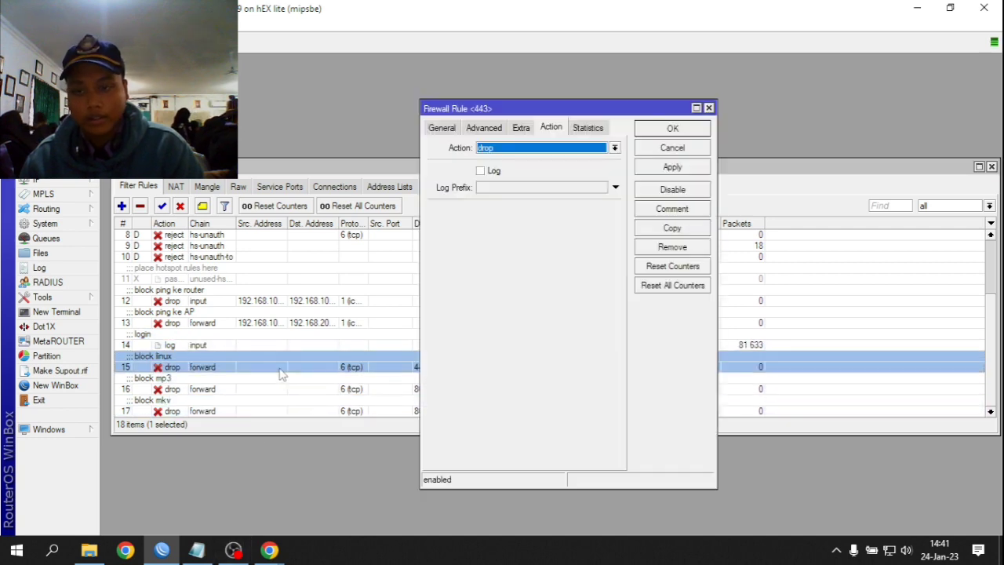
pyautogui.click(588, 128)
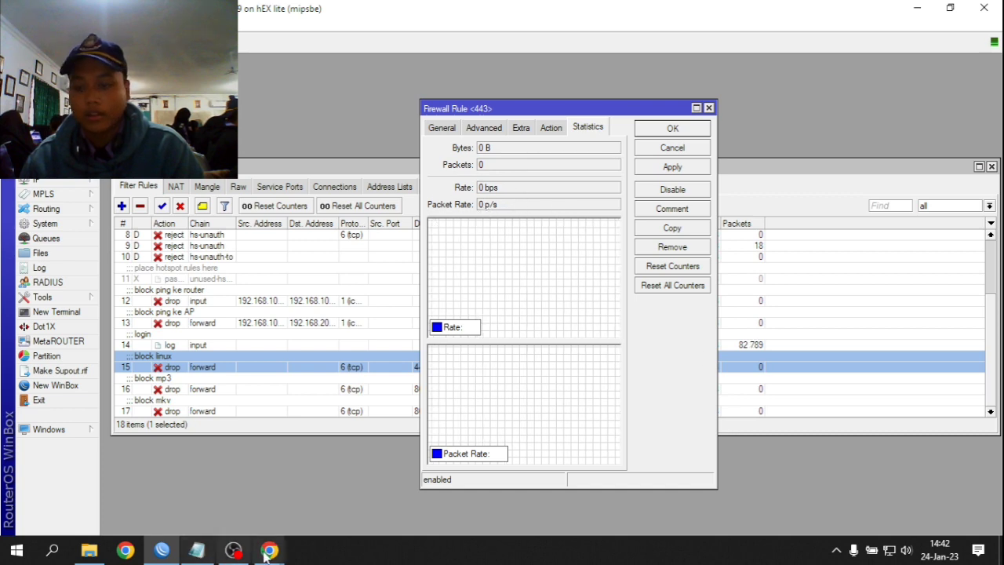
# - Test a site load in Chrome, confirm 36 packets (14.5 KiB) dropped, then disable the rule
pyautogui.moveTo(267, 551)
pyautogui.click(220, 486)
pyautogui.click(515, 36)
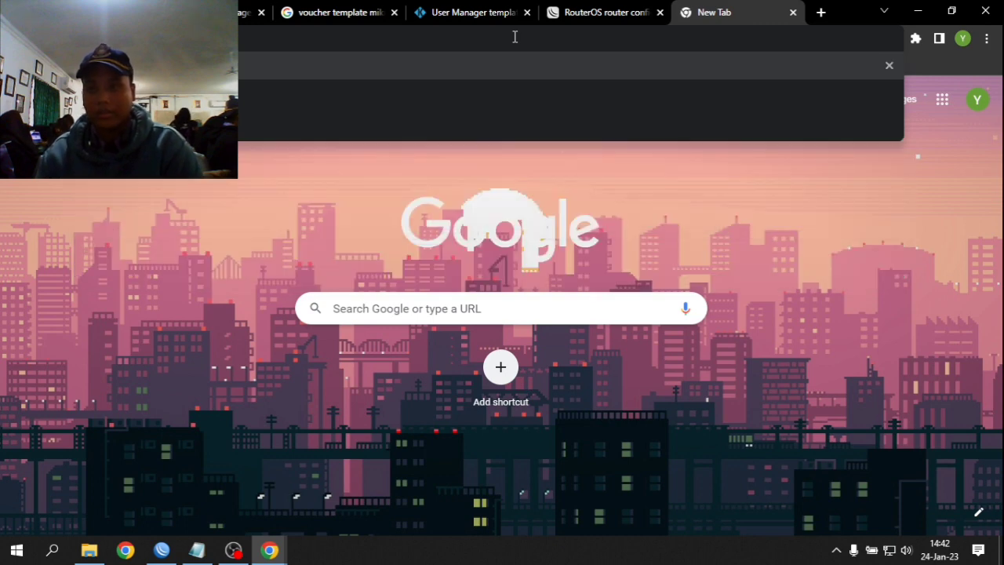
pyautogui.press('Return')
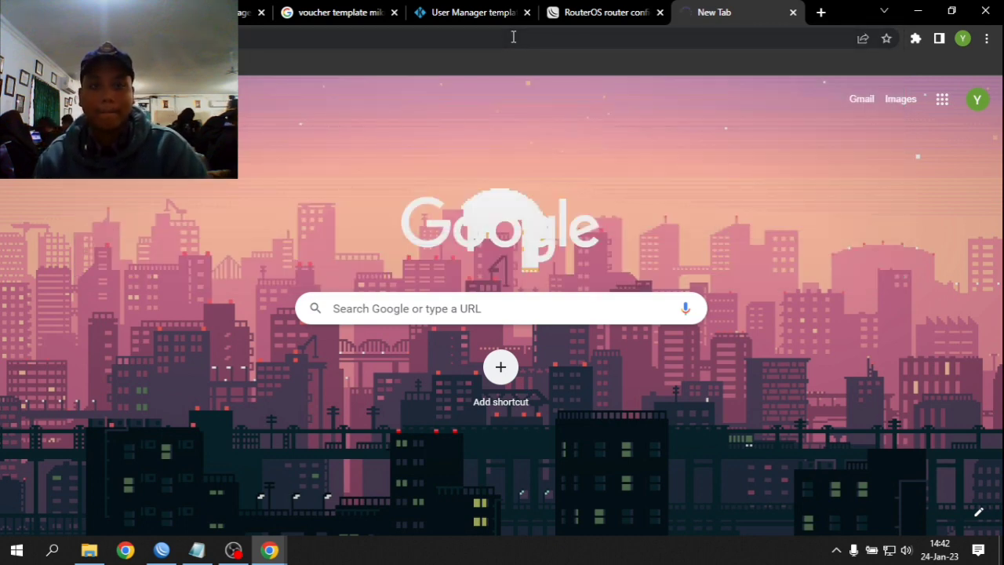
pyautogui.click(162, 550)
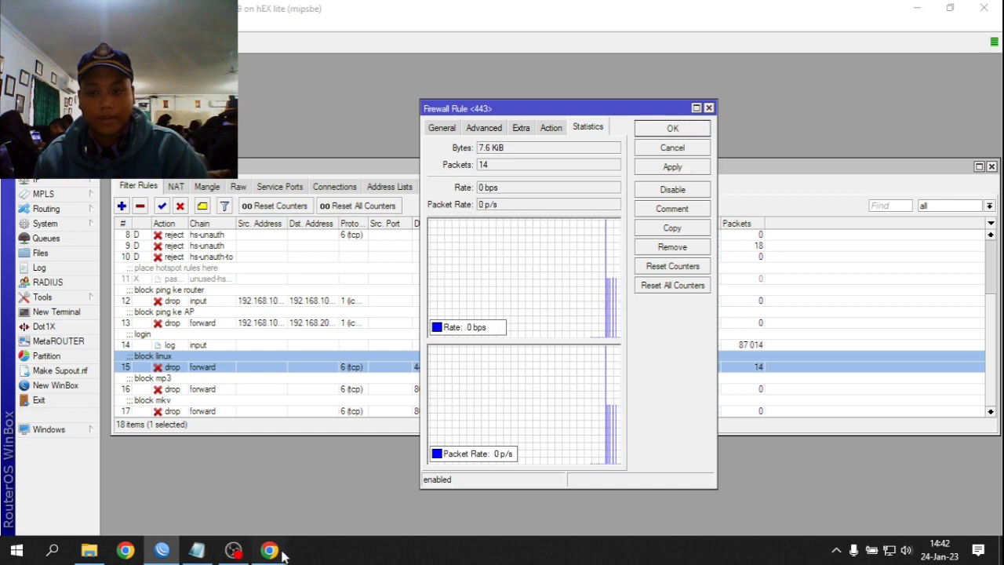
pyautogui.moveTo(269, 550)
pyautogui.click(251, 522)
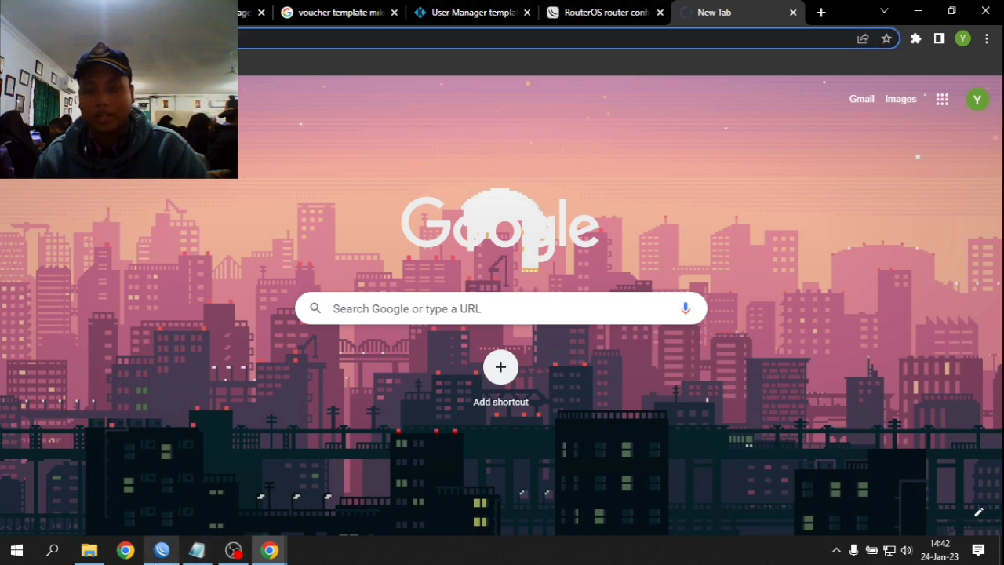
pyautogui.click(161, 550)
pyautogui.click(709, 109)
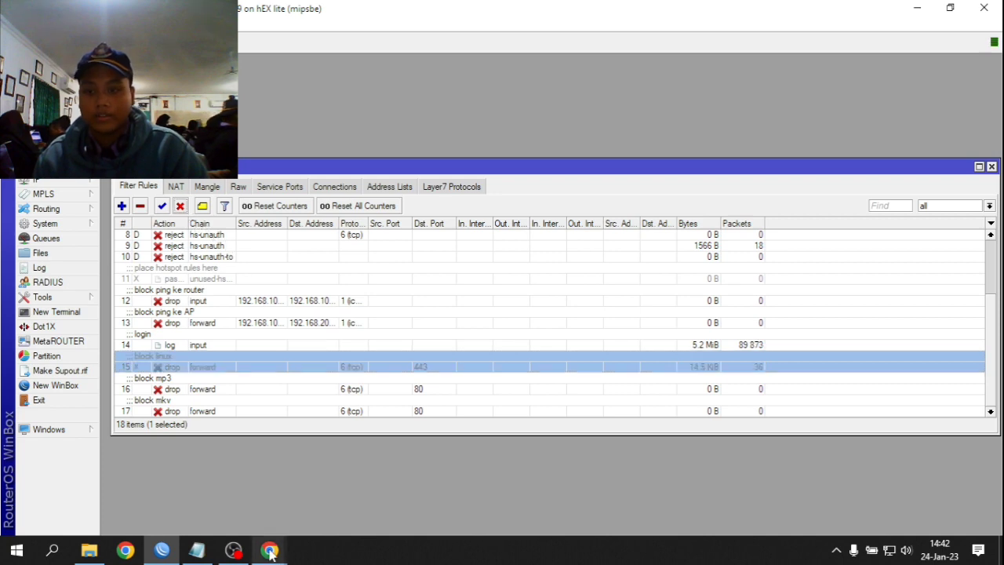
pyautogui.moveTo(269, 550)
pyautogui.click(259, 455)
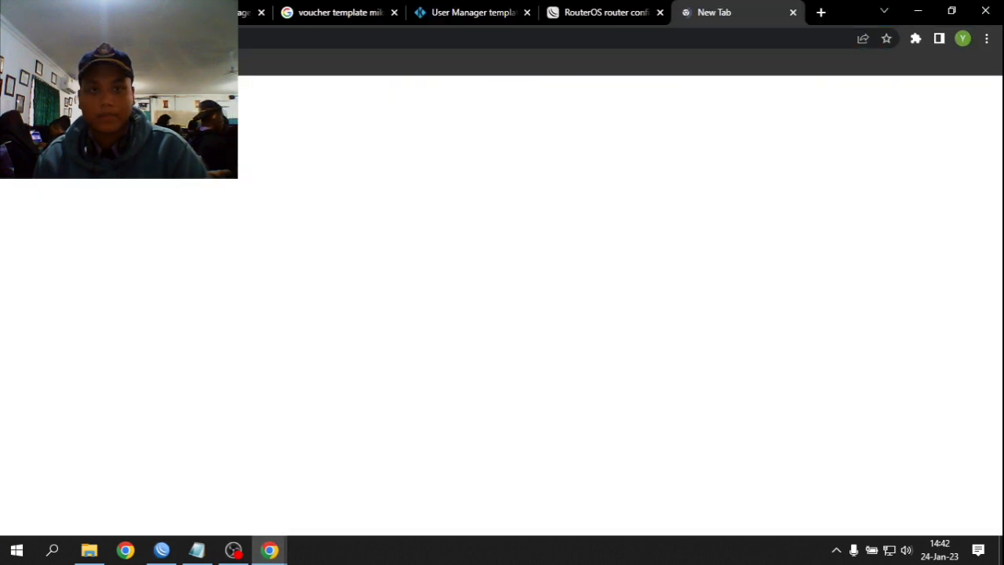
pyautogui.hotkey('ctrl', 'l')
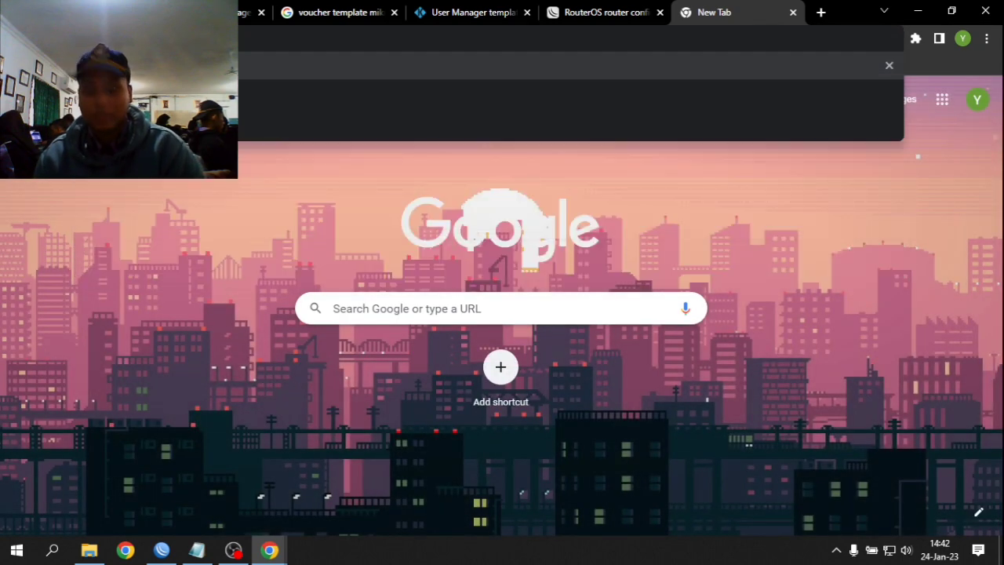
pyautogui.press('Return')
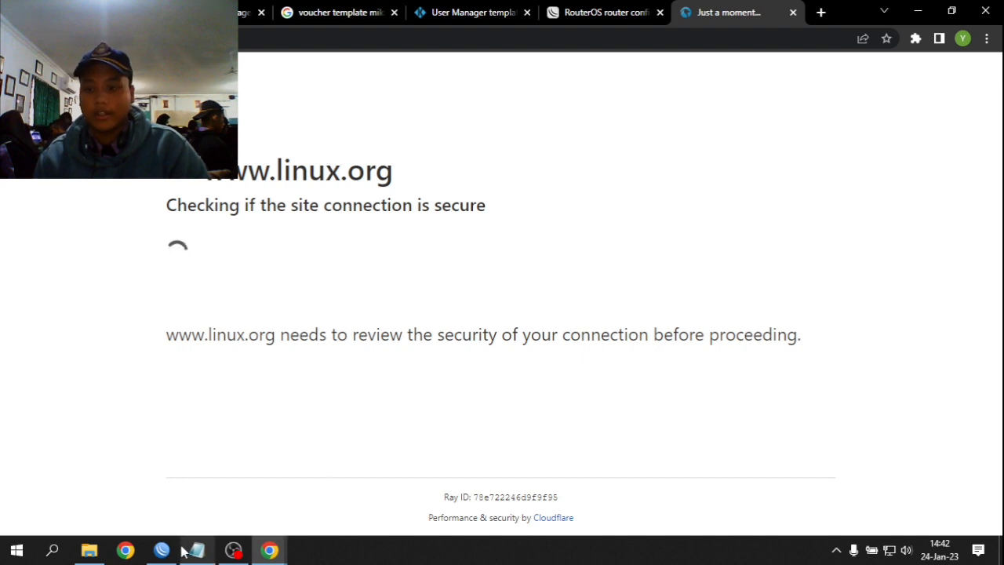
pyautogui.click(159, 491)
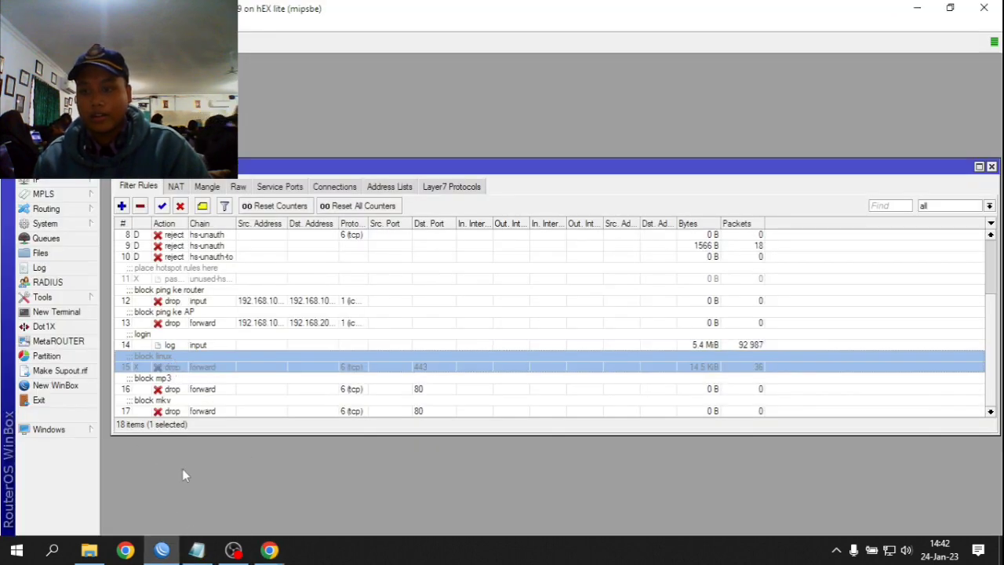
pyautogui.moveTo(269, 549)
pyautogui.click(279, 480)
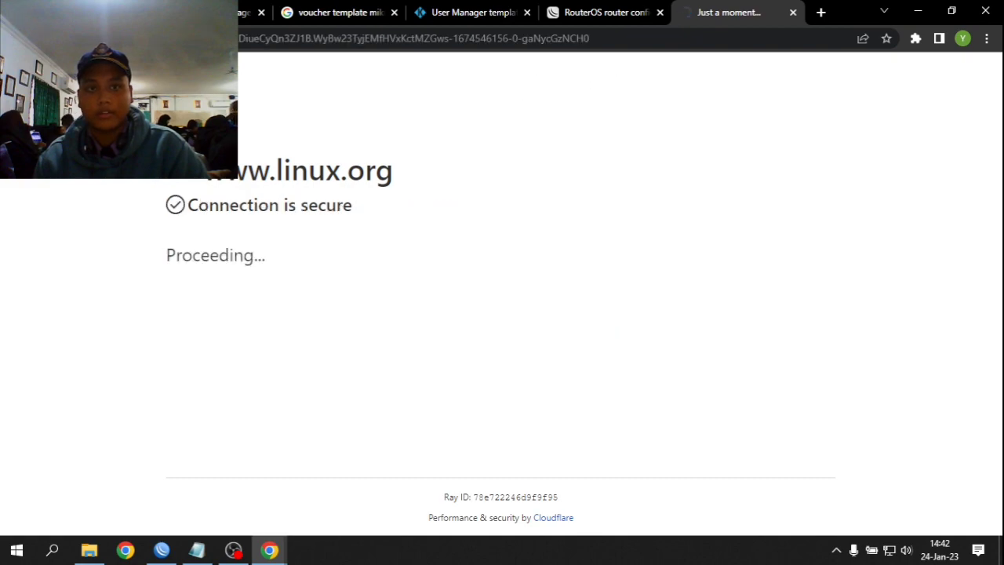
pyautogui.scroll(-10, 331, 228)
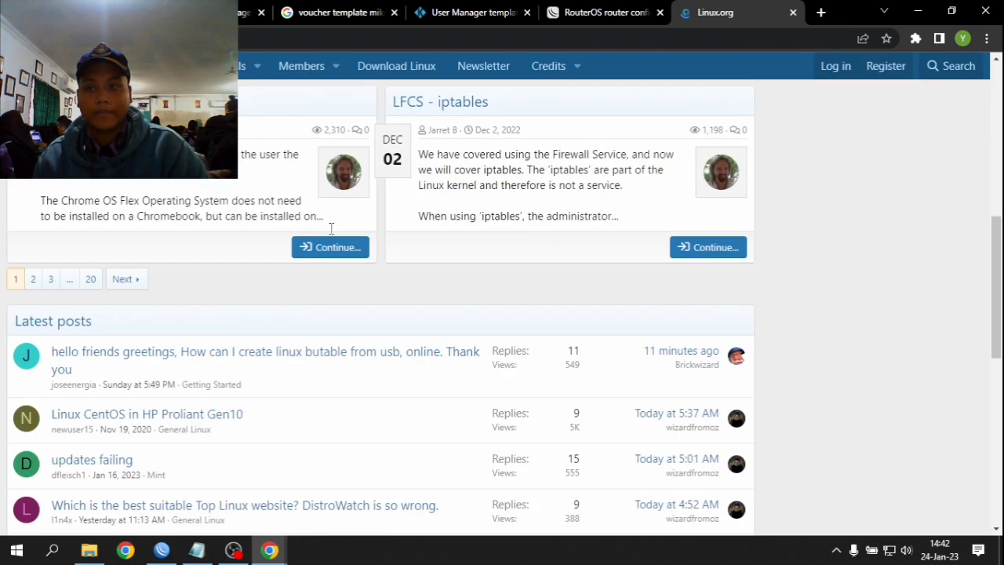
pyautogui.scroll(10, 331, 227)
# - Re-enable the block linux rule in WinBox and restore the Linux.org tab in Chrome
pyautogui.click(162, 549)
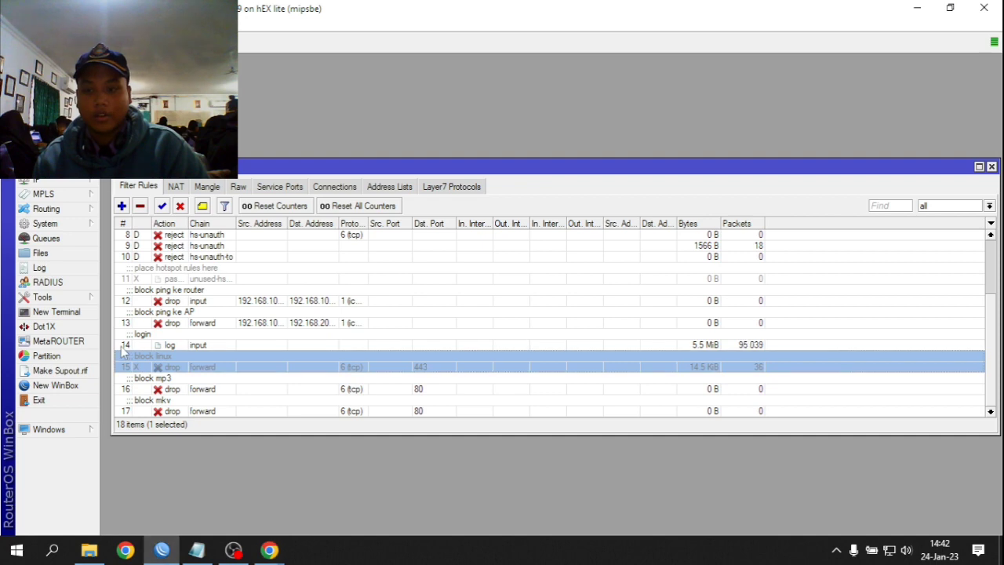
pyautogui.moveTo(270, 549)
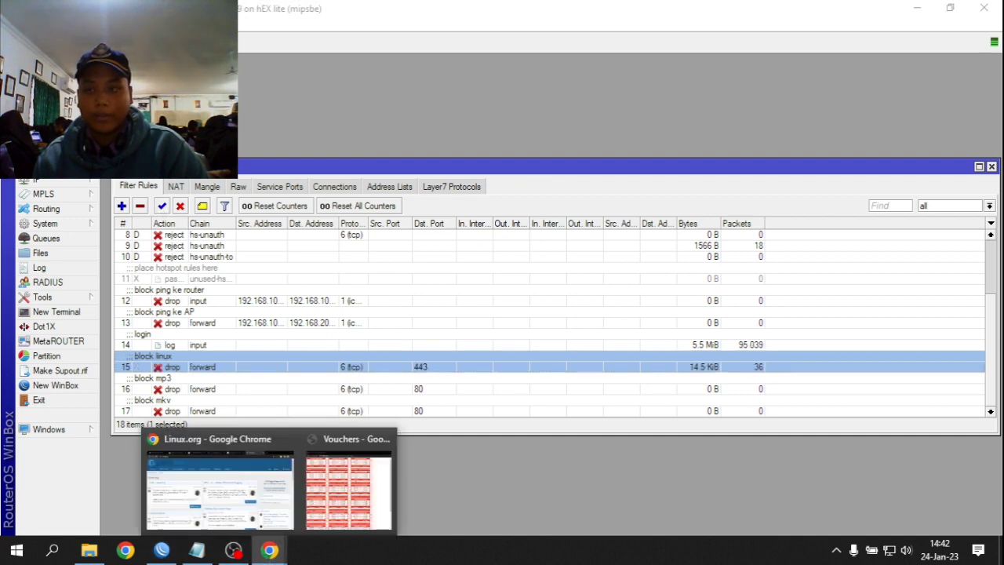
pyautogui.click(281, 465)
pyautogui.click(819, 12)
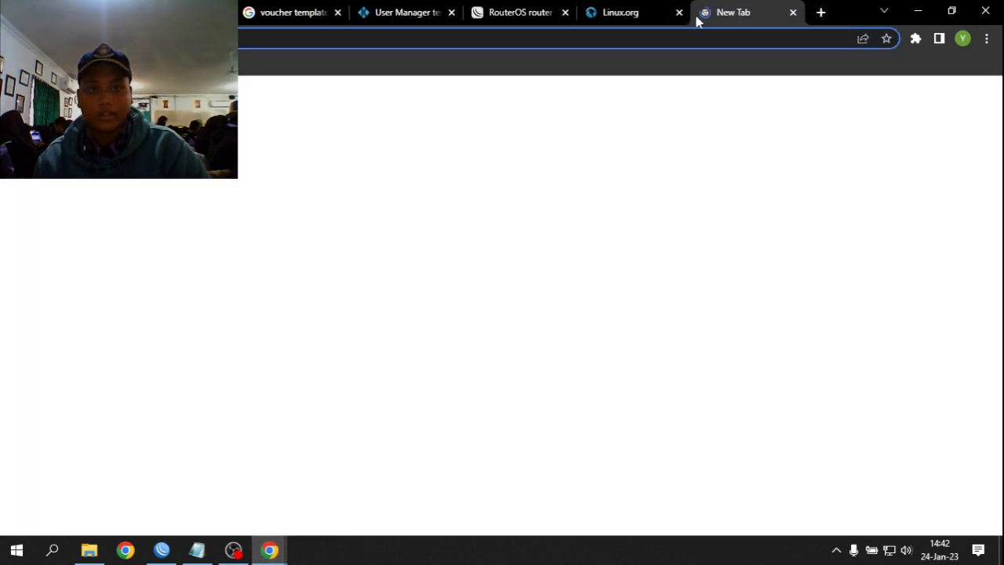
pyautogui.click(679, 13)
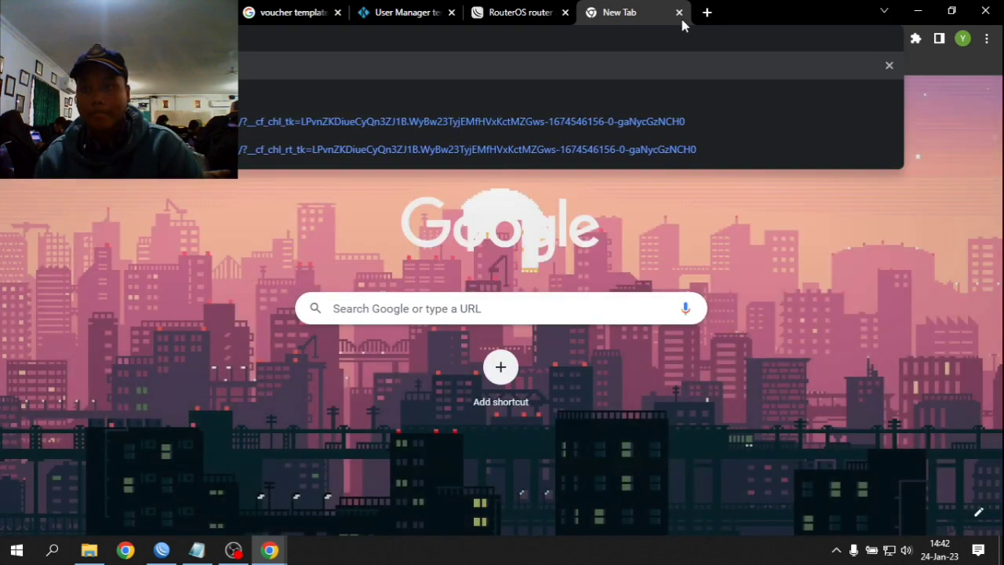
pyautogui.click(679, 14)
pyautogui.hotkey('ctrl', 'shift', 't')
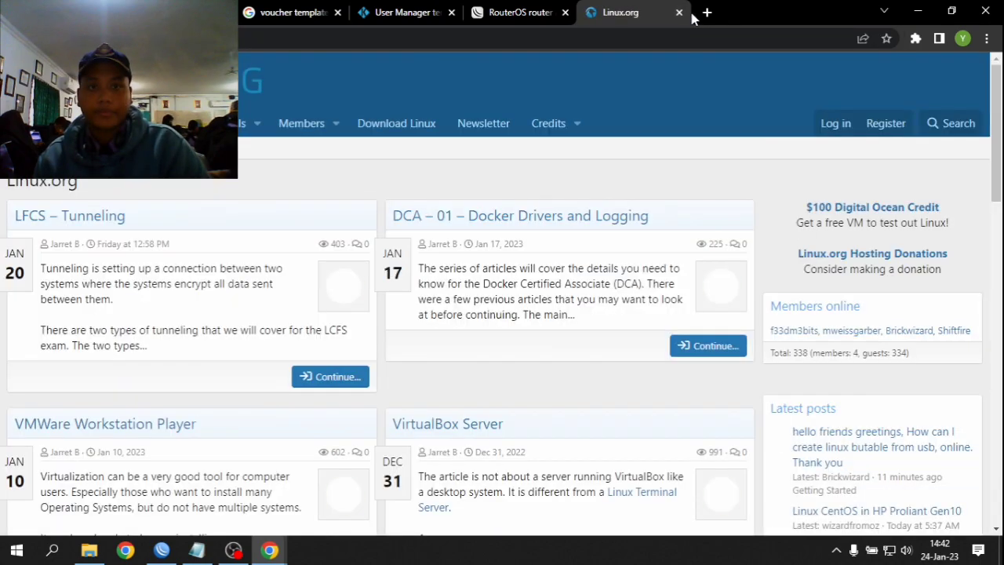
pyautogui.click(707, 12)
pyautogui.click(620, 12)
pyautogui.click(161, 550)
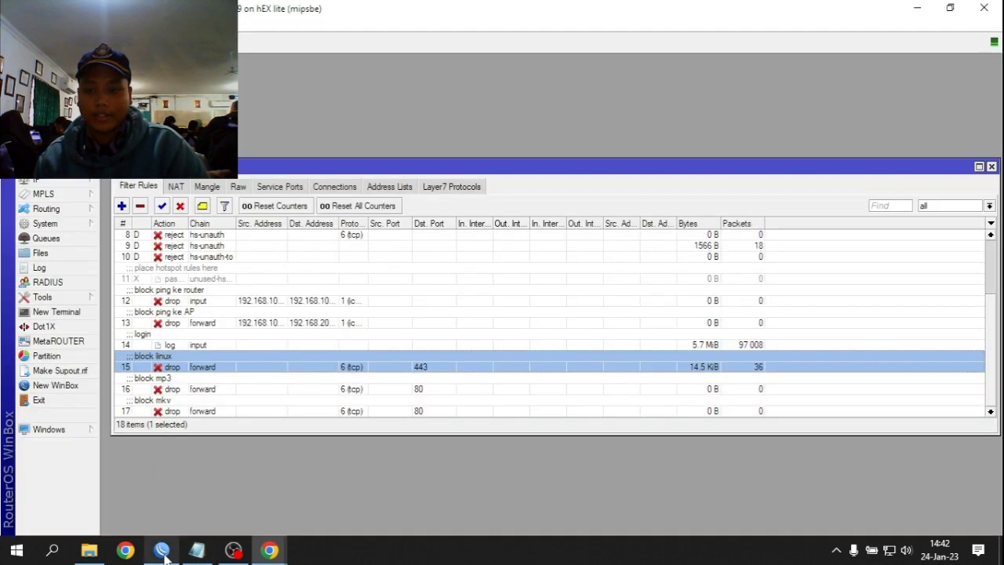
# - Check the block linux rule's statistics (14.5 KiB, 36 packets) and close the Linux.org tab
pyautogui.doubleClick(352, 369)
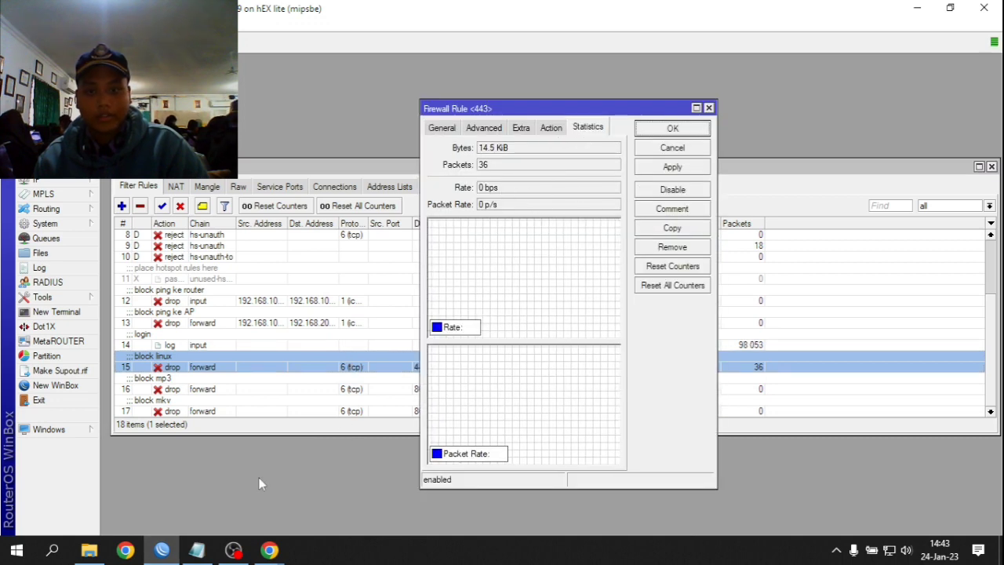
pyautogui.moveTo(277, 556)
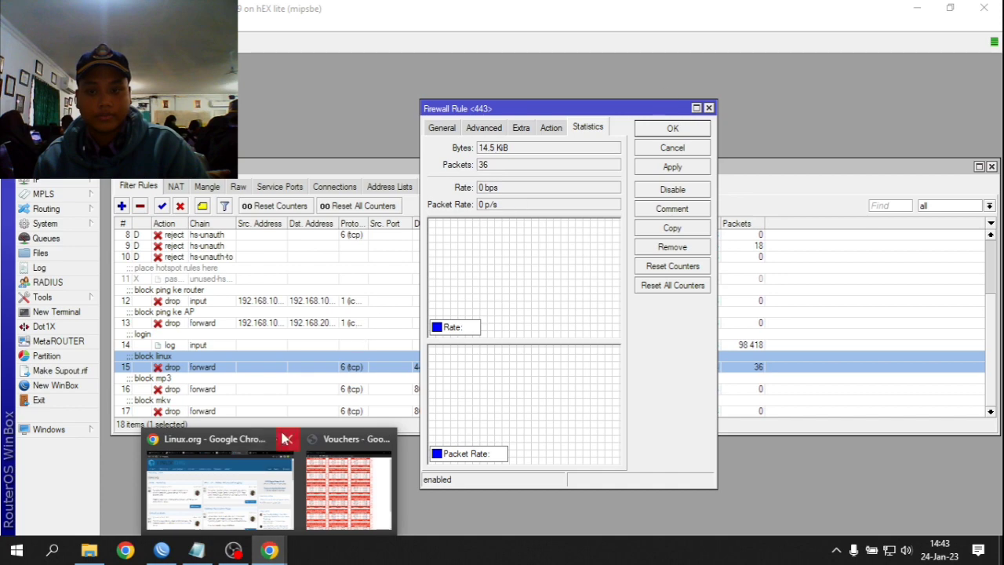
pyautogui.click(228, 483)
pyautogui.click(677, 13)
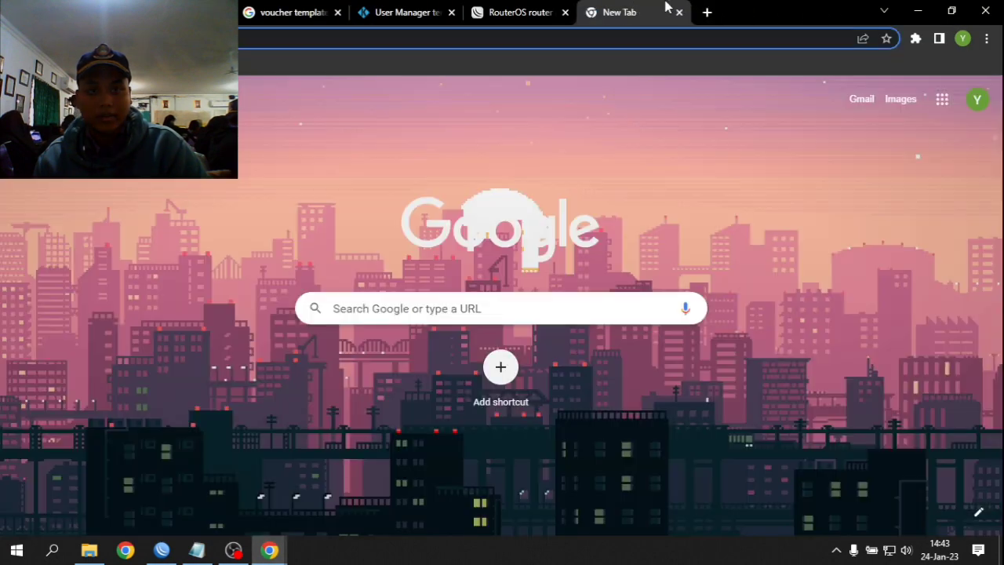
# - Apply and close Firewall Rule <443>, then select the block mp3 rule
pyautogui.click(172, 552)
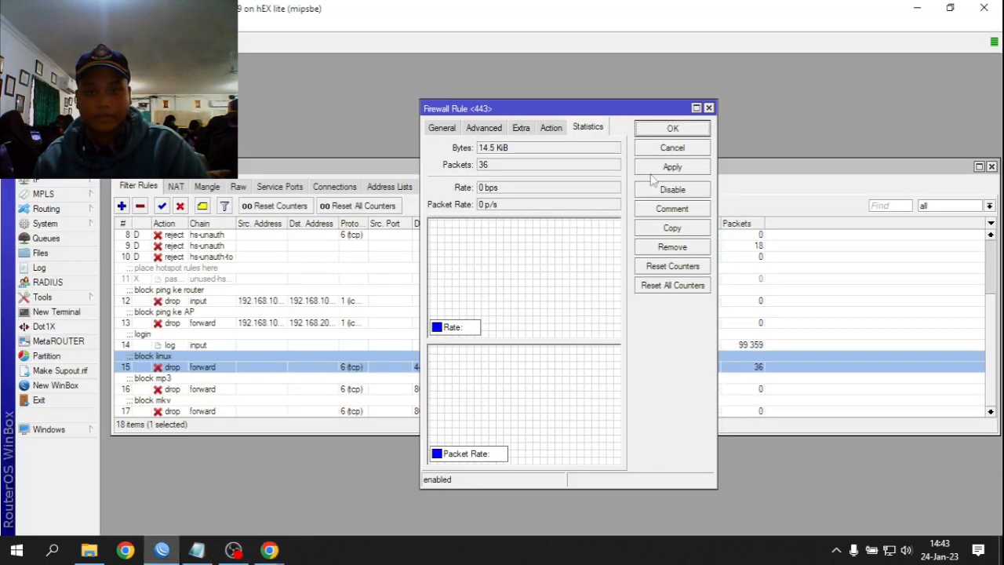
pyautogui.click(677, 168)
pyautogui.click(687, 132)
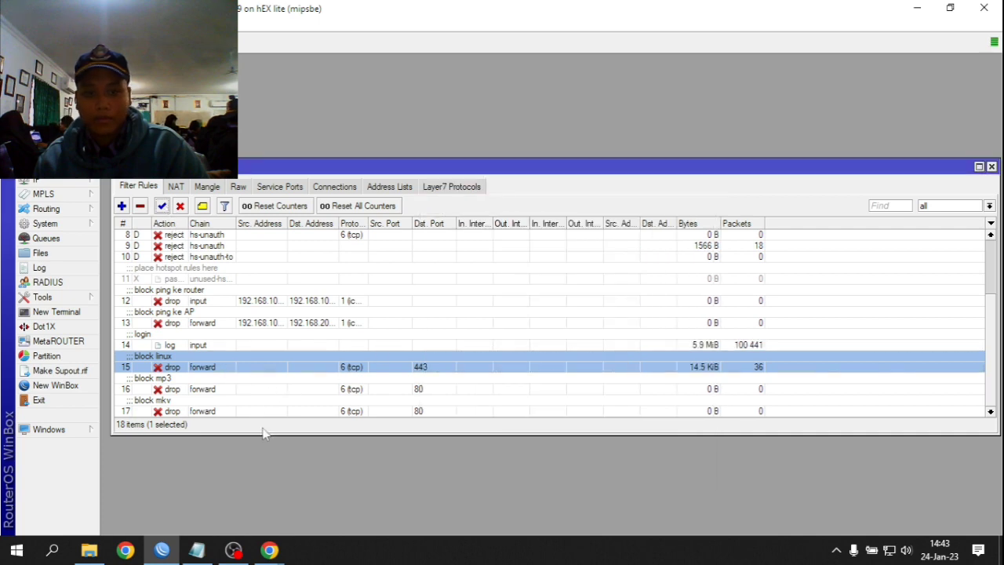
pyautogui.click(255, 391)
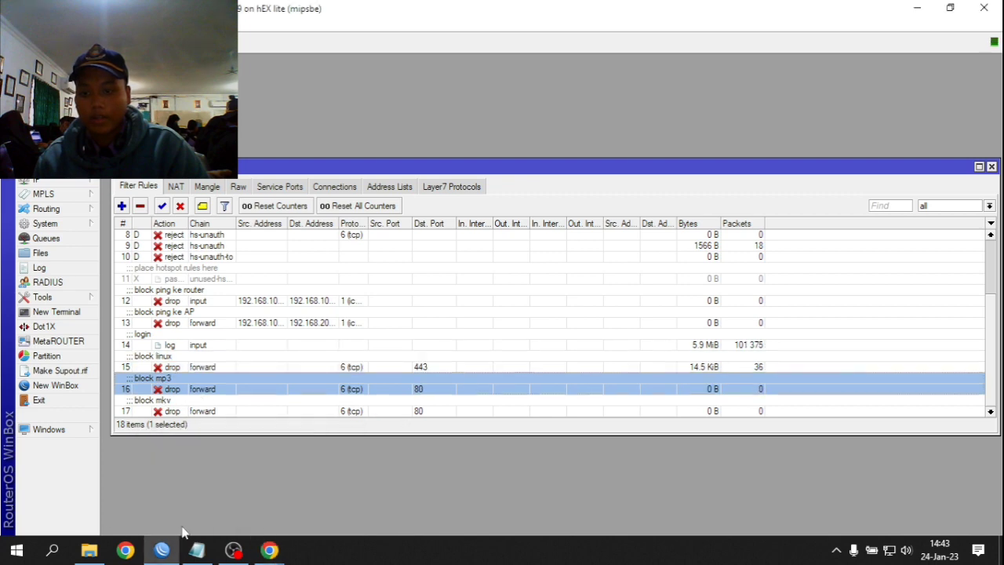
# - Search Google for 'inurl mp3' in Chrome's new tab
pyautogui.moveTo(269, 548)
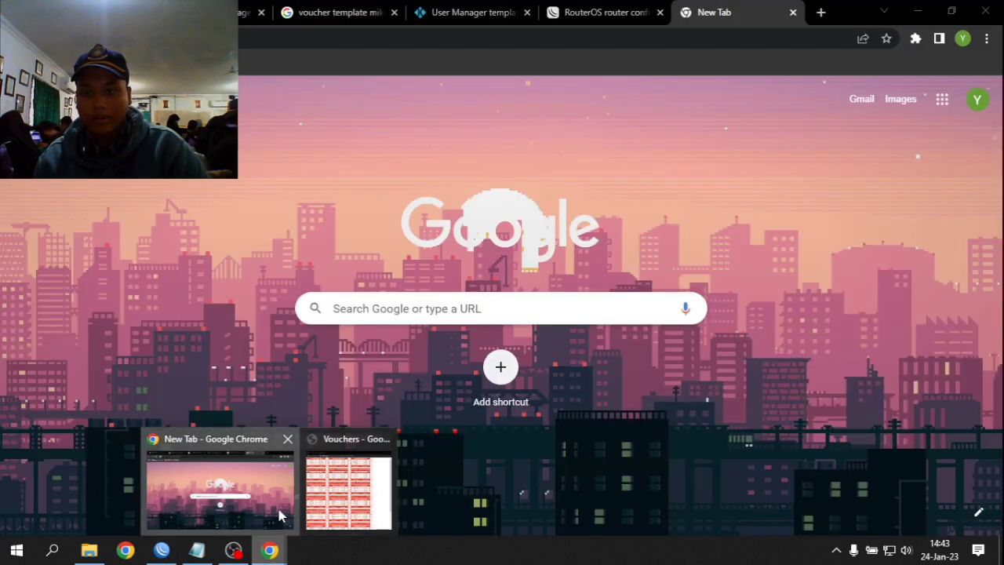
pyautogui.click(280, 515)
pyautogui.click(496, 34)
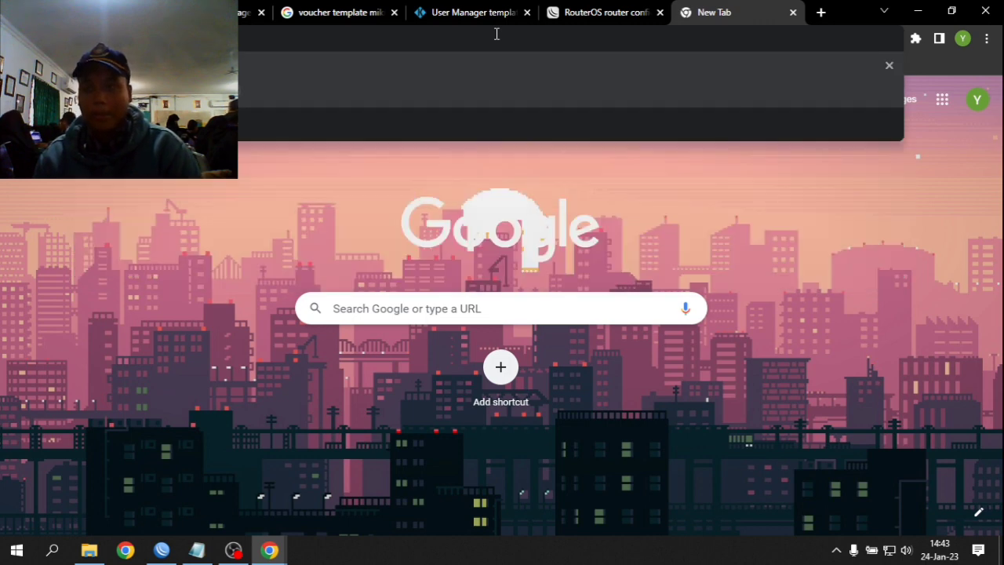
pyautogui.press('Return')
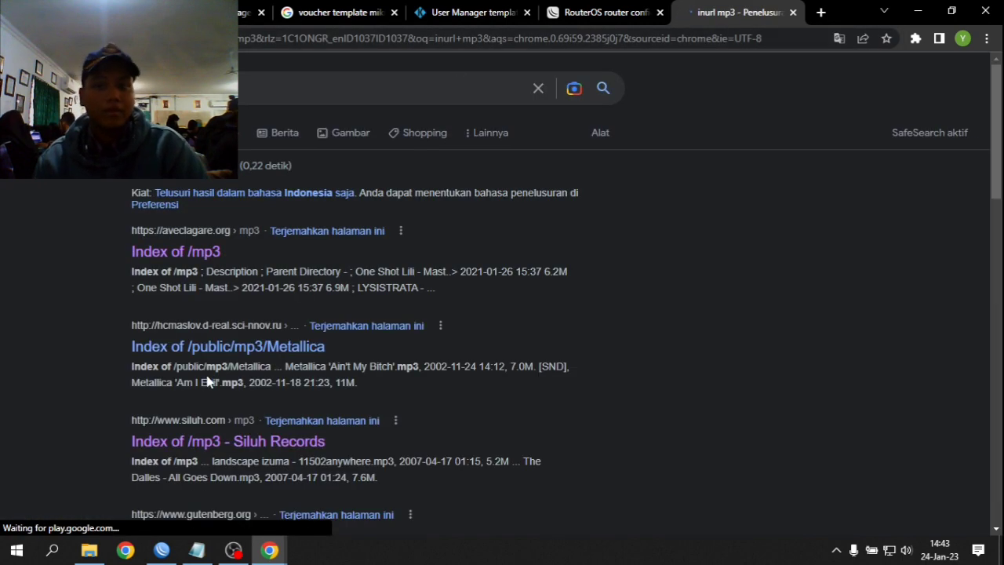
pyautogui.scroll(-15, 208, 380)
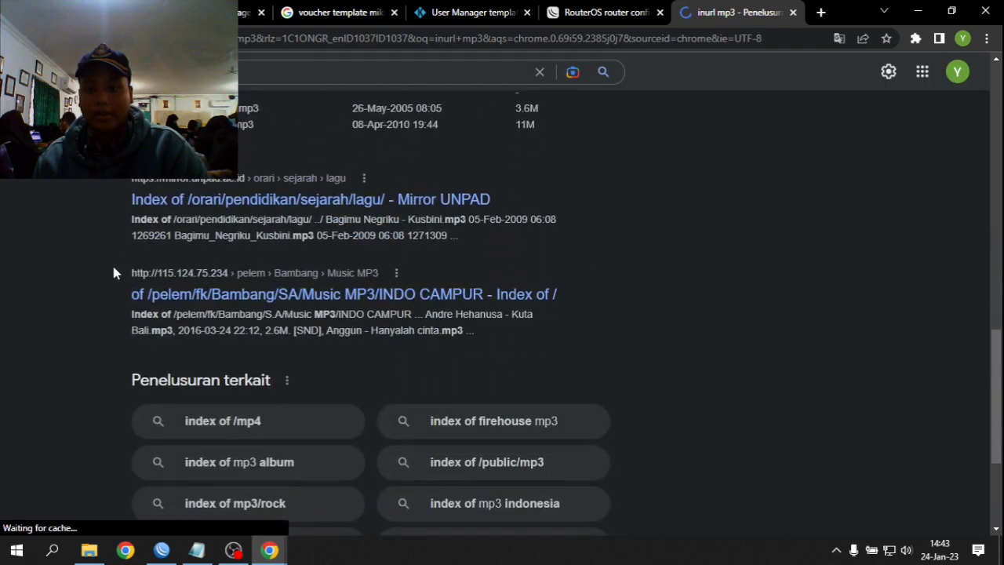
pyautogui.scroll(12, 133, 287)
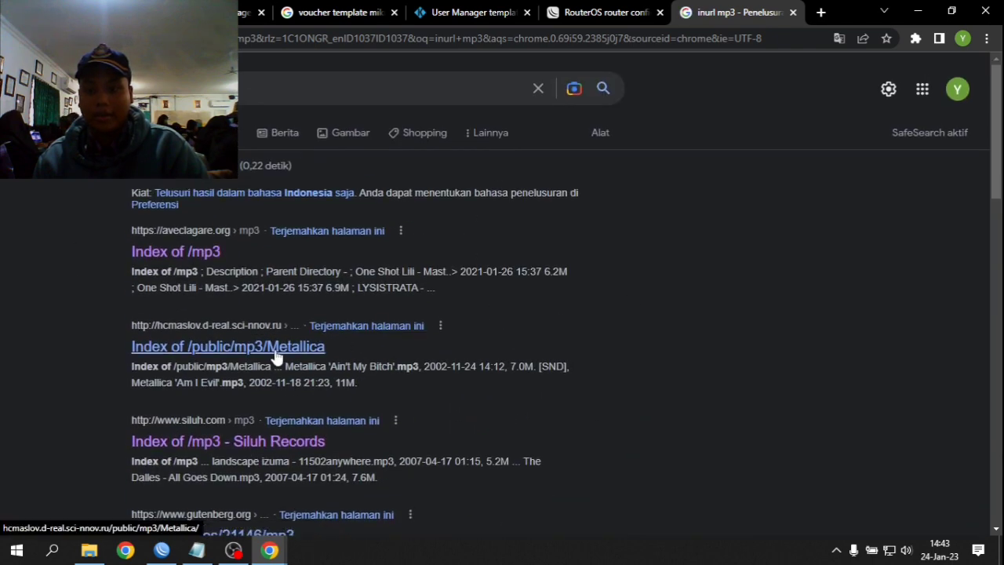
pyautogui.scroll(-3, 189, 346)
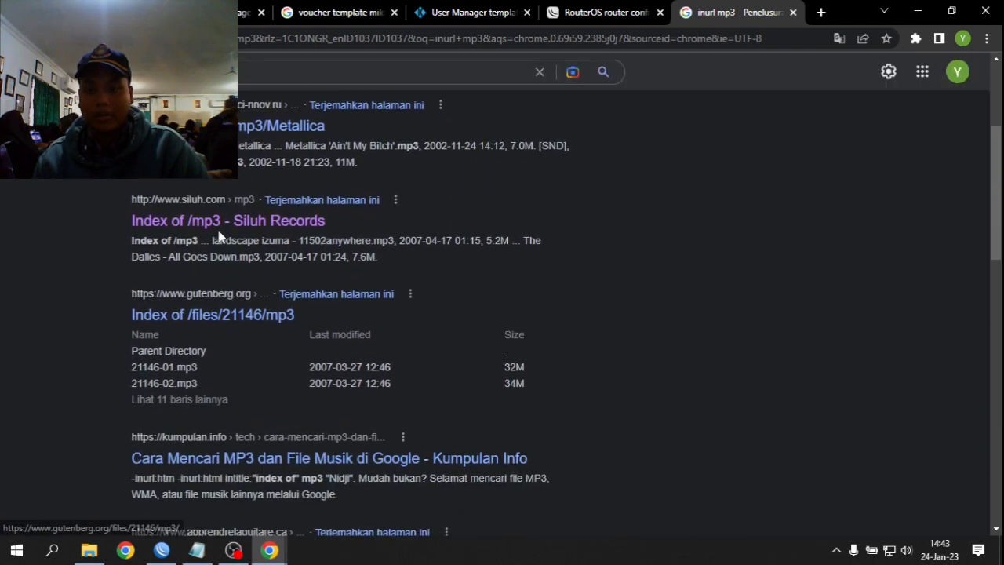
# - Open Siluh Records' Index of /mp3 listing and request the Tchi mp3 file
pyautogui.click(221, 231)
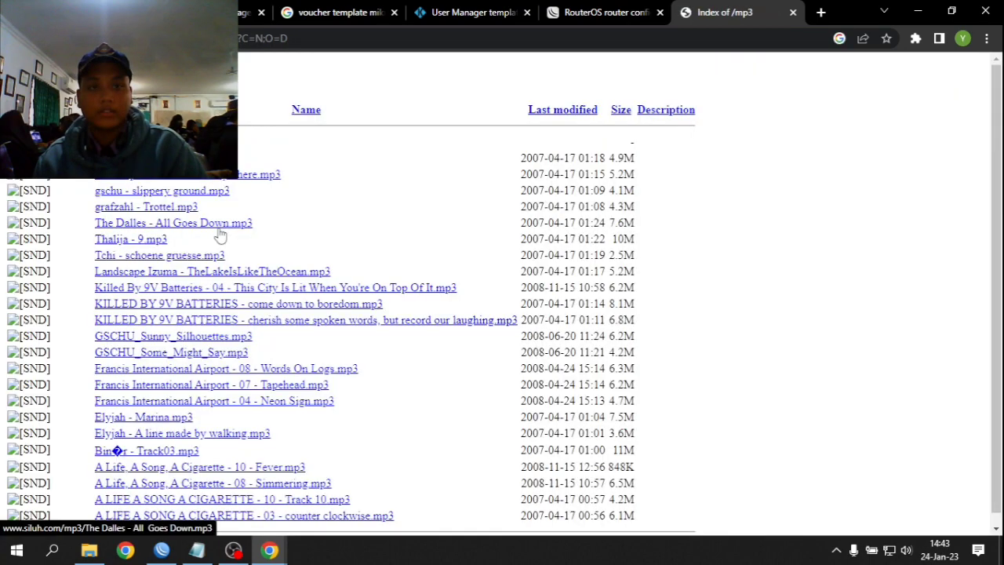
pyautogui.scroll(-1, 188, 352)
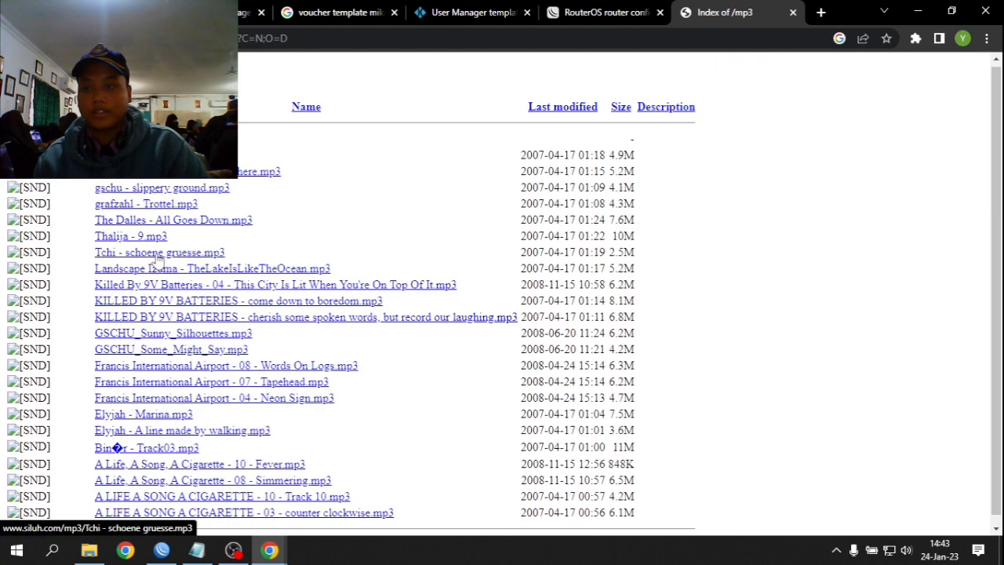
pyautogui.click(200, 247)
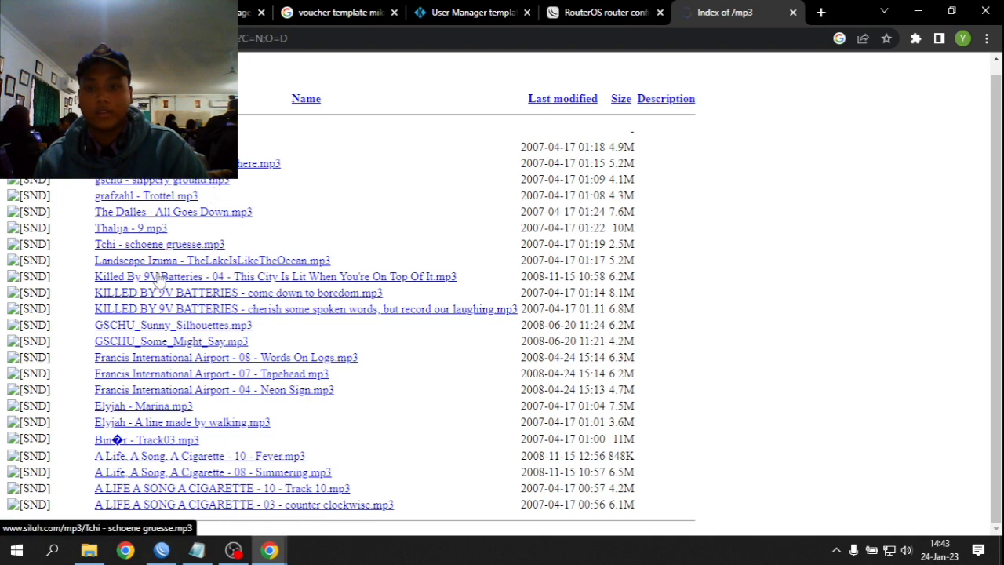
pyautogui.click(174, 553)
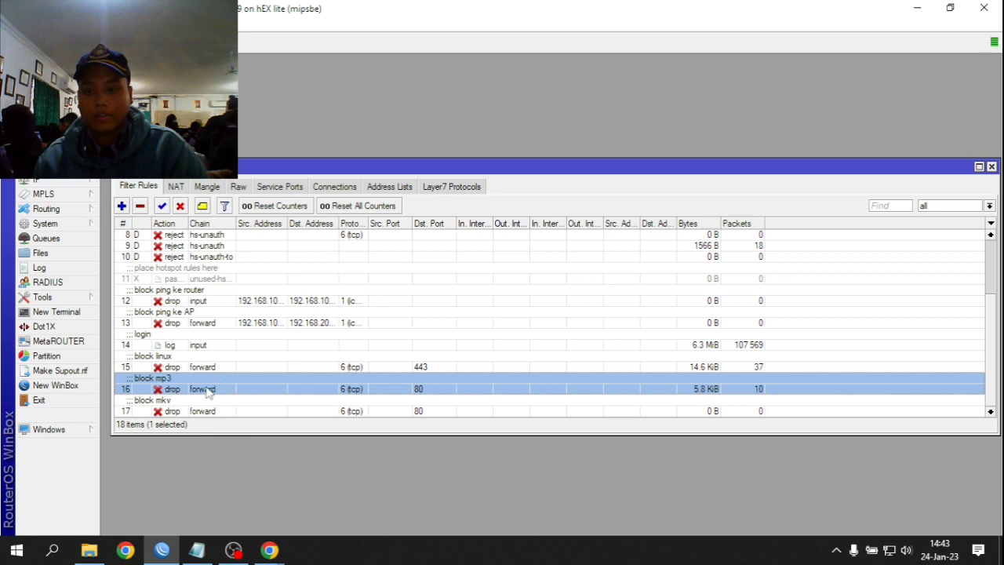
# - Confirm the block mp3 rule dropped 10.4 KiB in 18 packets, then close its statistics
pyautogui.doubleClick(208, 392)
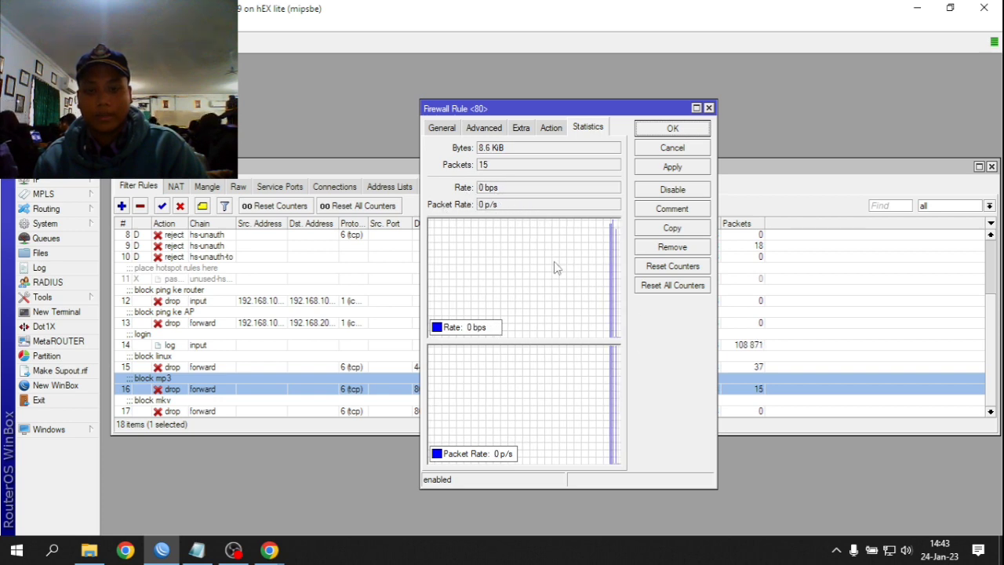
pyautogui.moveTo(269, 549)
pyautogui.click(235, 479)
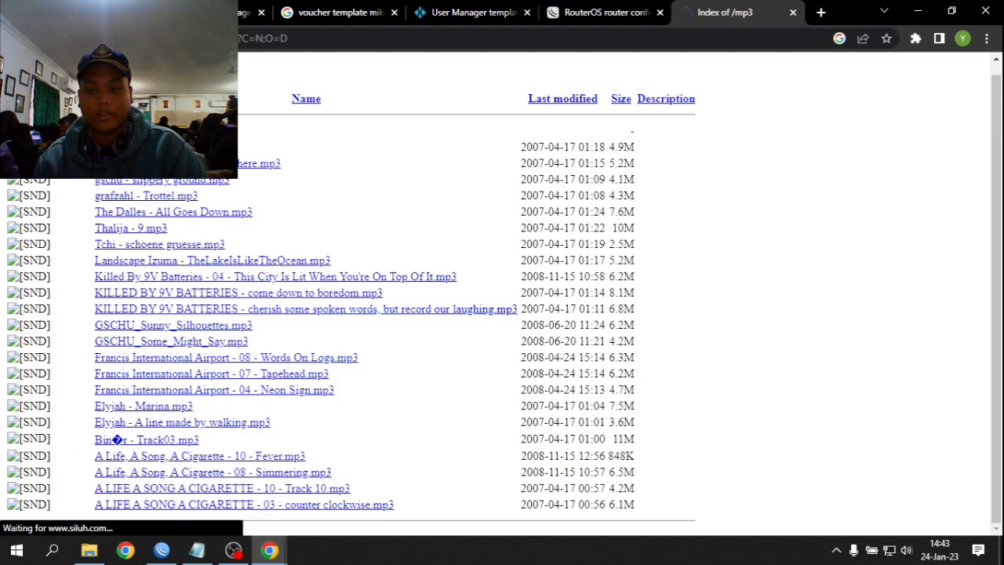
pyautogui.click(161, 549)
pyautogui.click(161, 542)
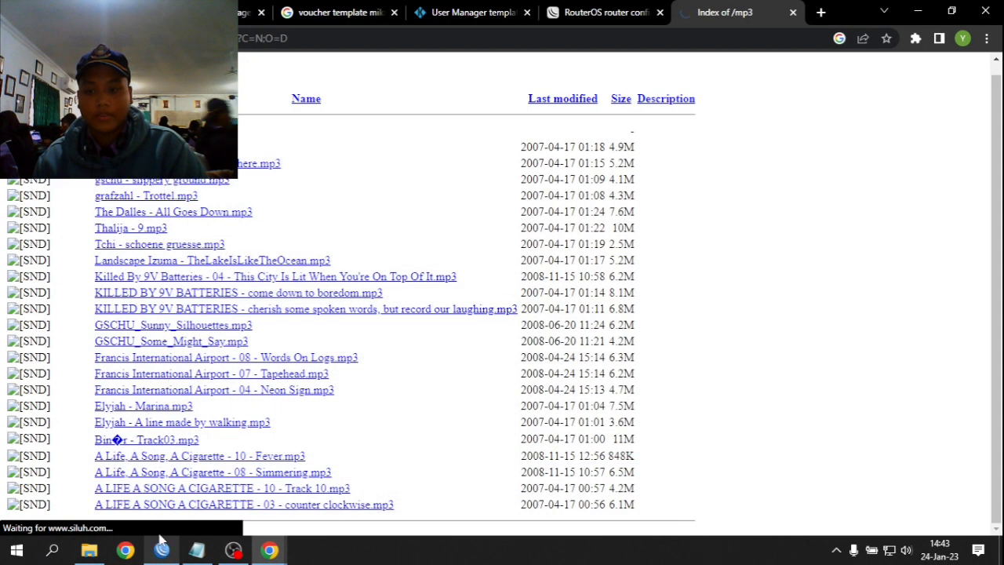
pyautogui.click(161, 549)
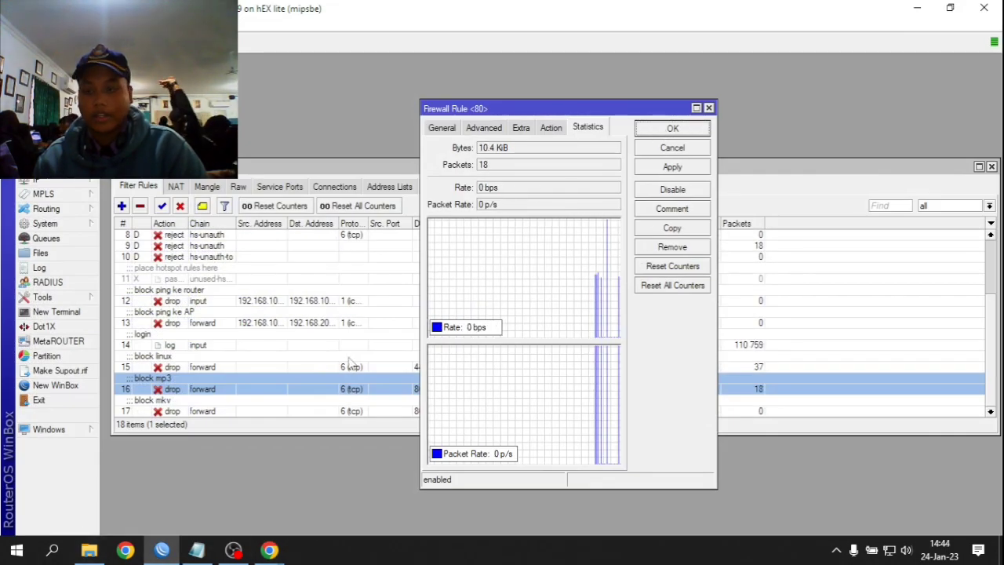
pyautogui.click(709, 108)
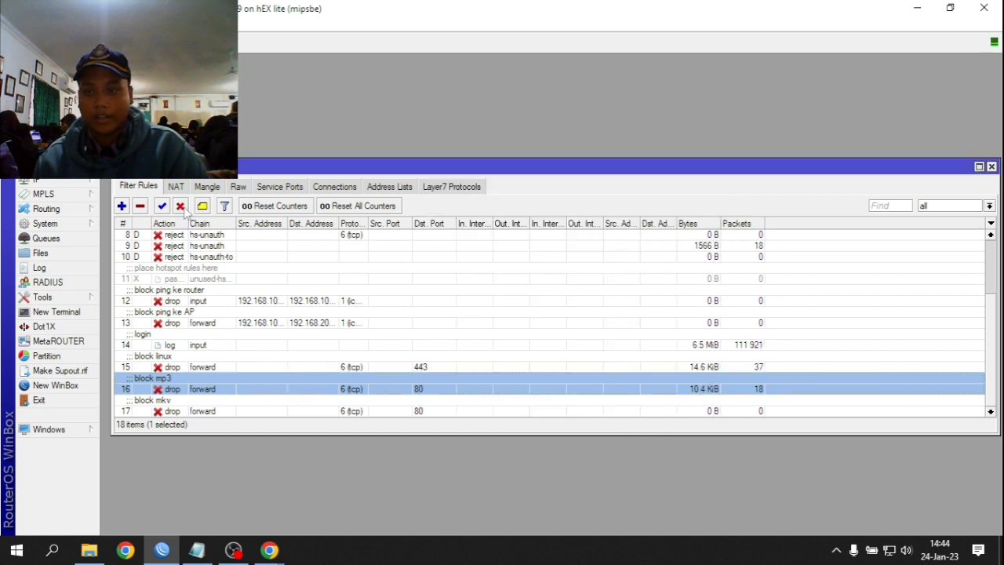
# - Open the block mkv rule's statistics, still showing 0 B
pyautogui.moveTo(263, 553)
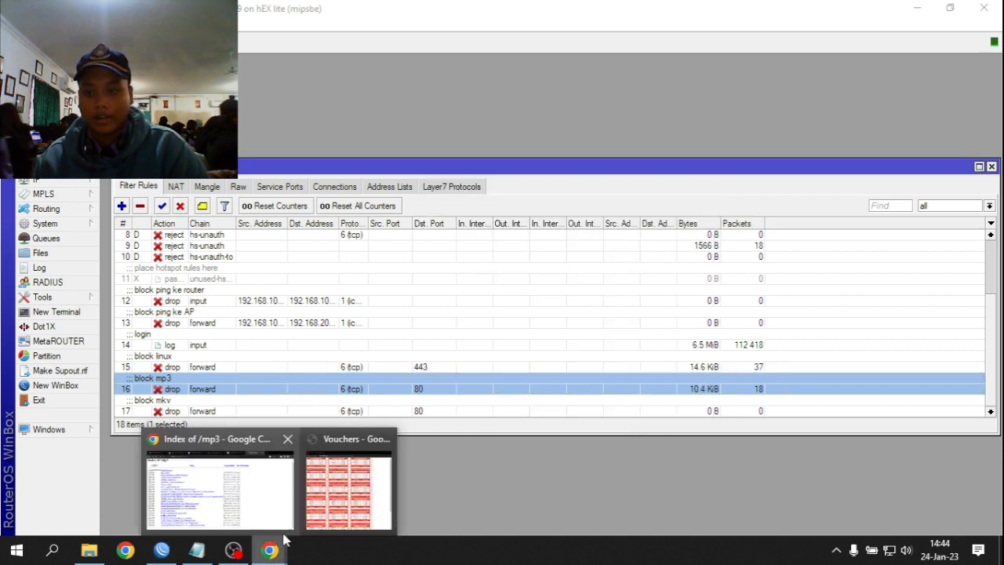
pyautogui.click(199, 486)
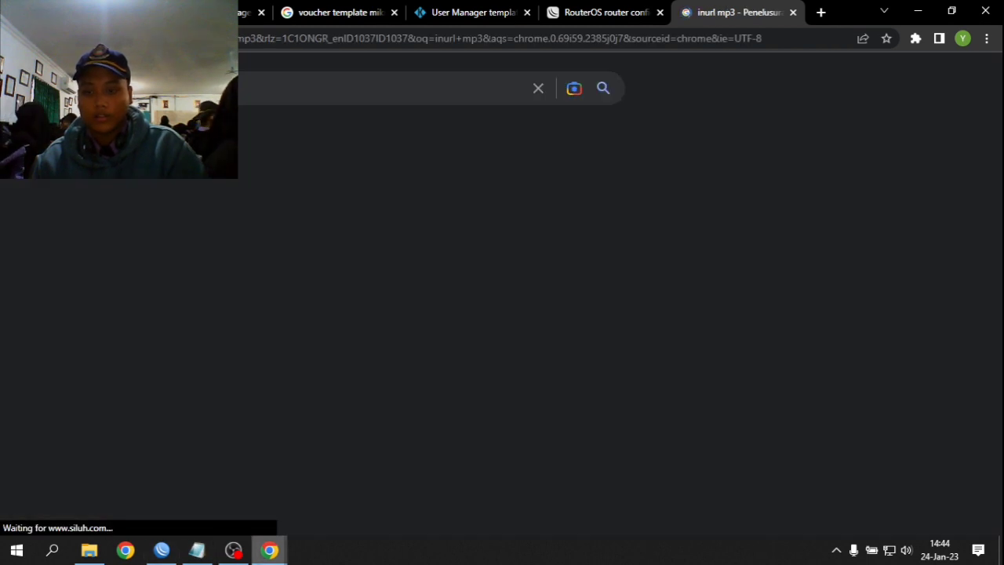
pyautogui.click(162, 550)
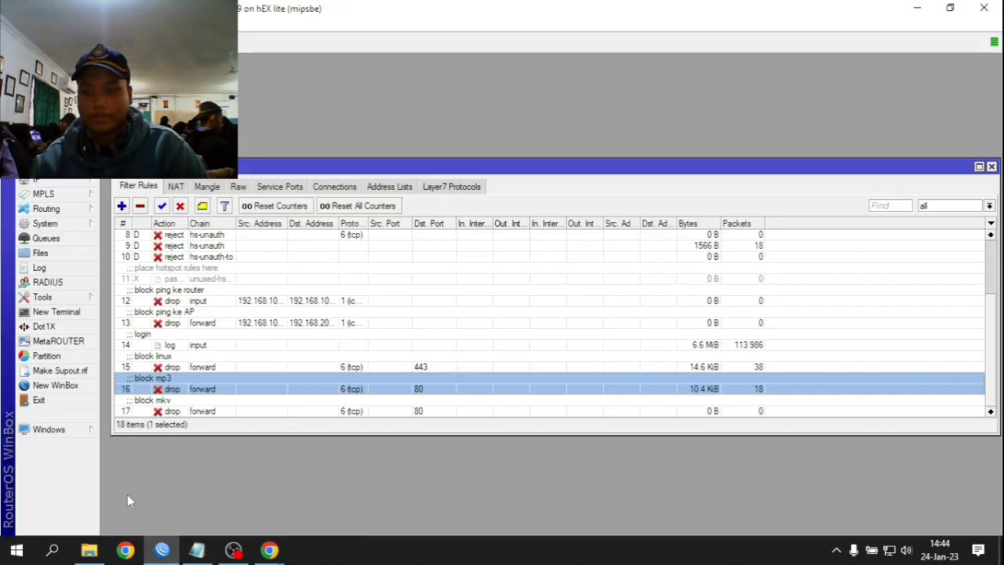
pyautogui.doubleClick(203, 412)
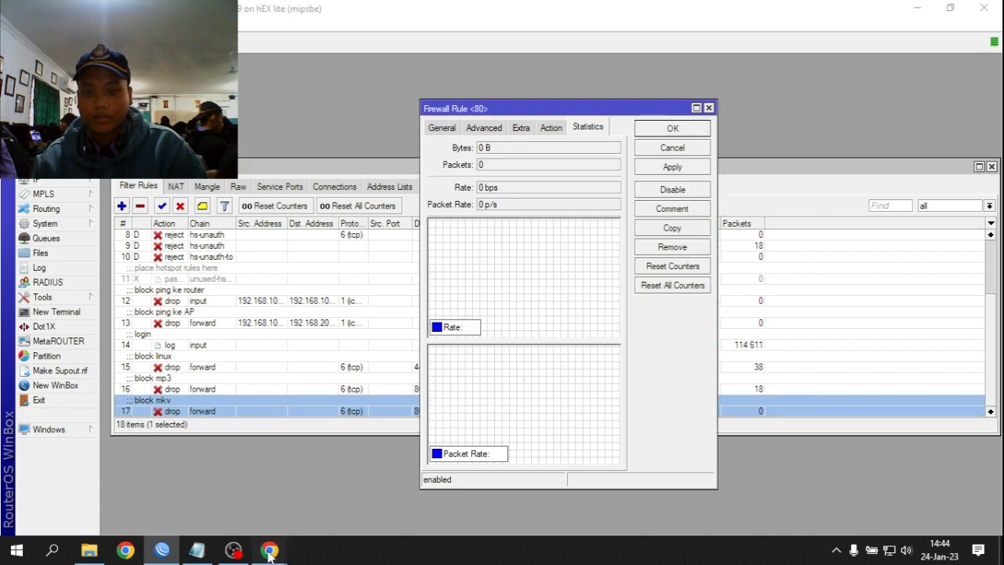
# - Search Google for 'inurl mkv' and open an Index of /mkv file listing
pyautogui.click(269, 550)
pyautogui.scroll(3, 326, 131)
pyautogui.click(320, 98)
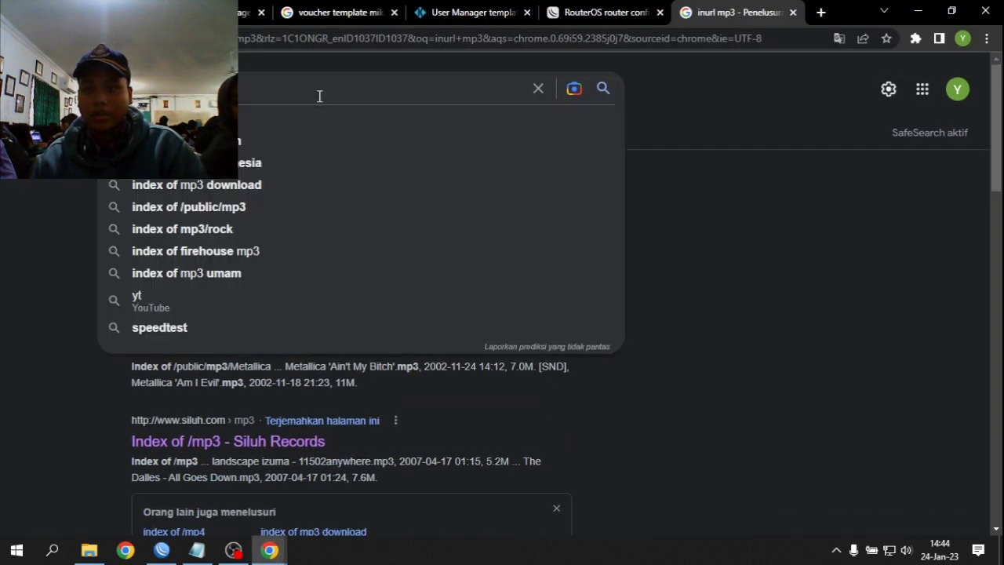
pyautogui.write('blo')
pyautogui.press('BackSpace')
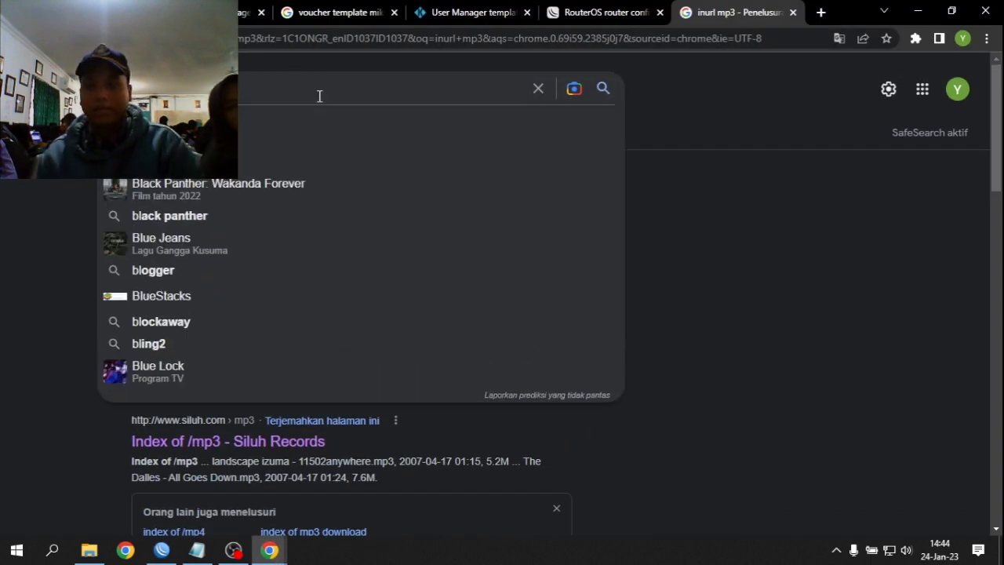
pyautogui.press('BackSpace')
pyautogui.press('BackSpace')
pyautogui.write('inurl mkv')
pyautogui.press('Return')
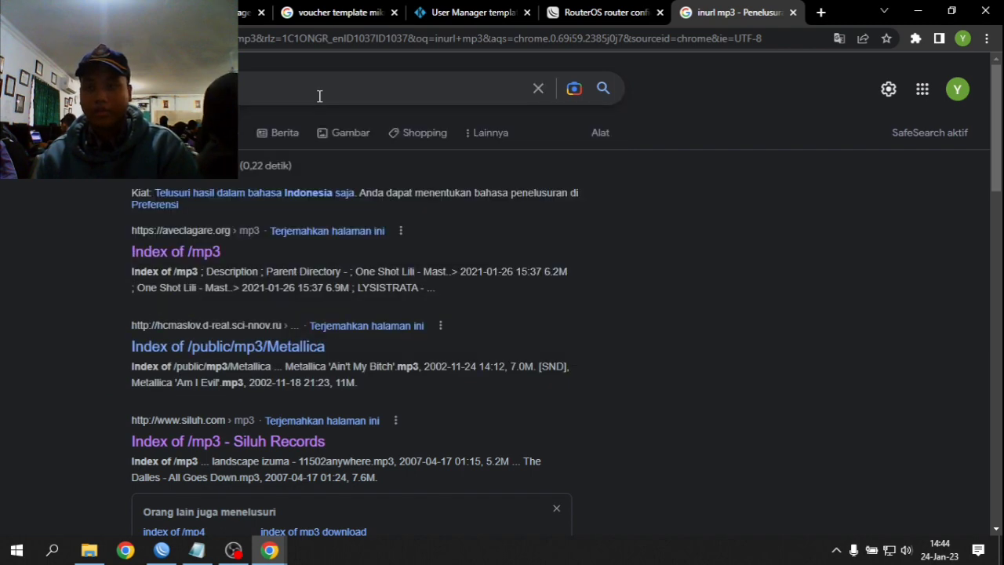
pyautogui.scroll(-2, 253, 319)
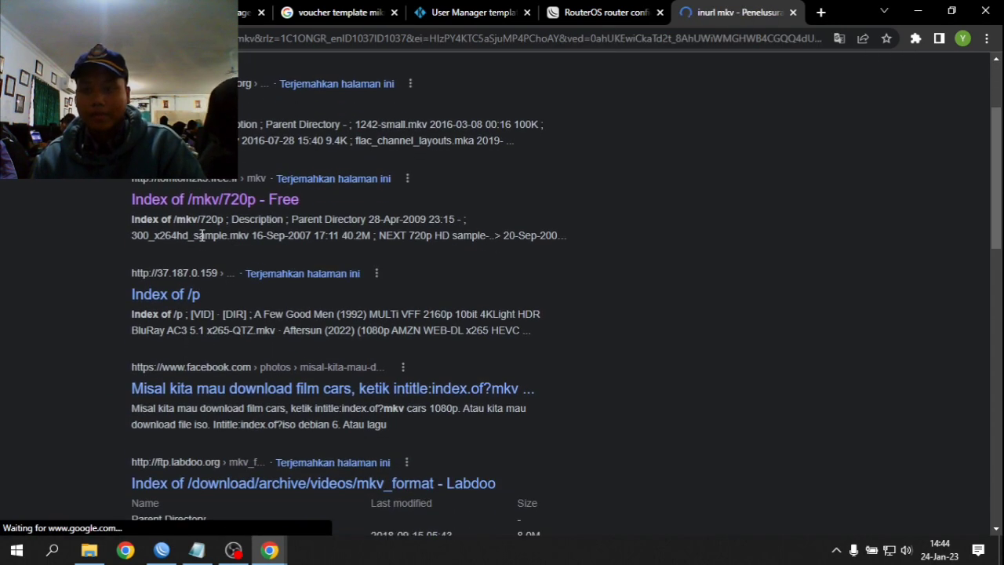
pyautogui.click(188, 106)
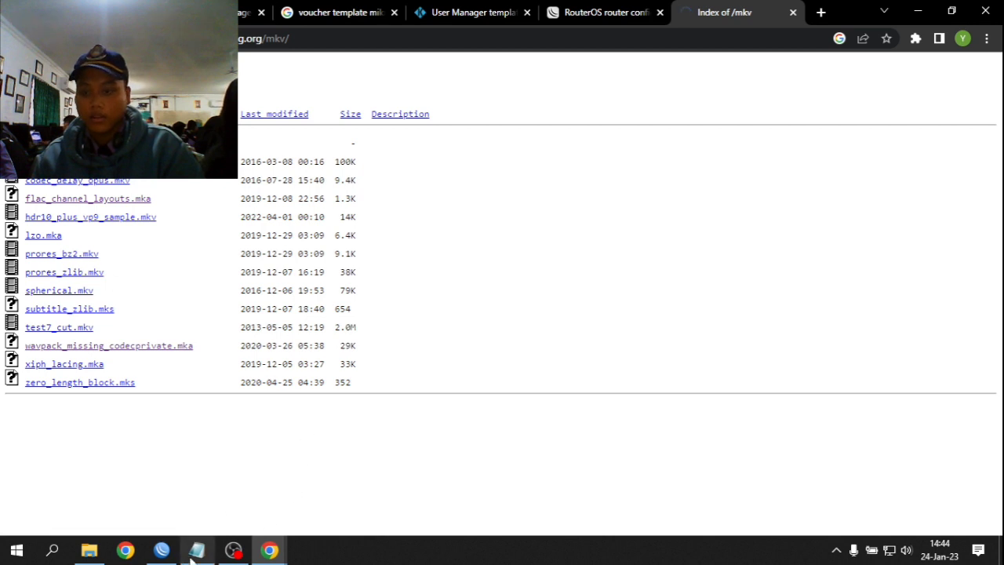
# - Verify the block mkv rule caught 9.5 KiB in 18 packets and close its statistics
pyautogui.click(160, 551)
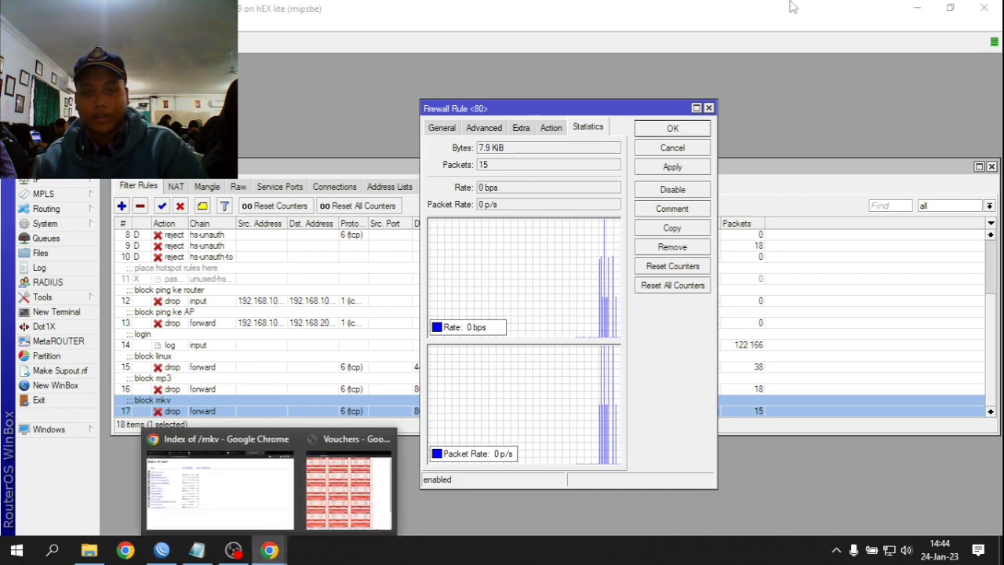
pyautogui.click(203, 494)
pyautogui.click(819, 12)
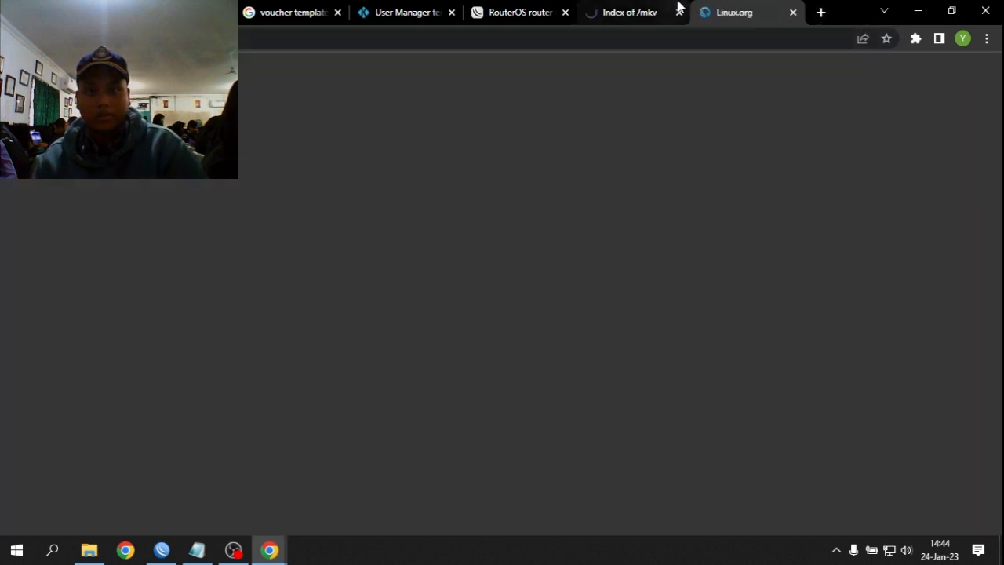
pyautogui.click(643, 11)
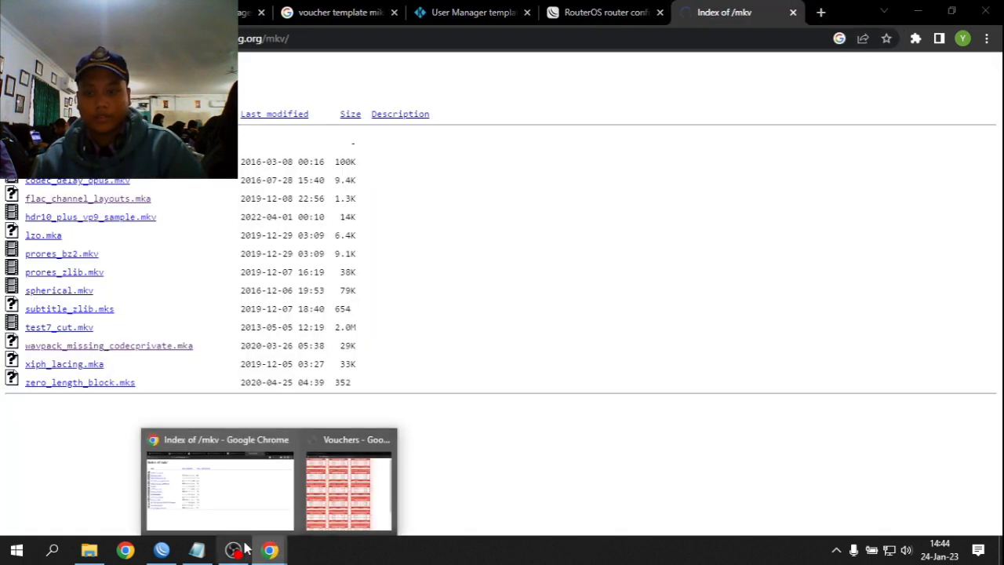
pyautogui.click(162, 550)
pyautogui.click(255, 370)
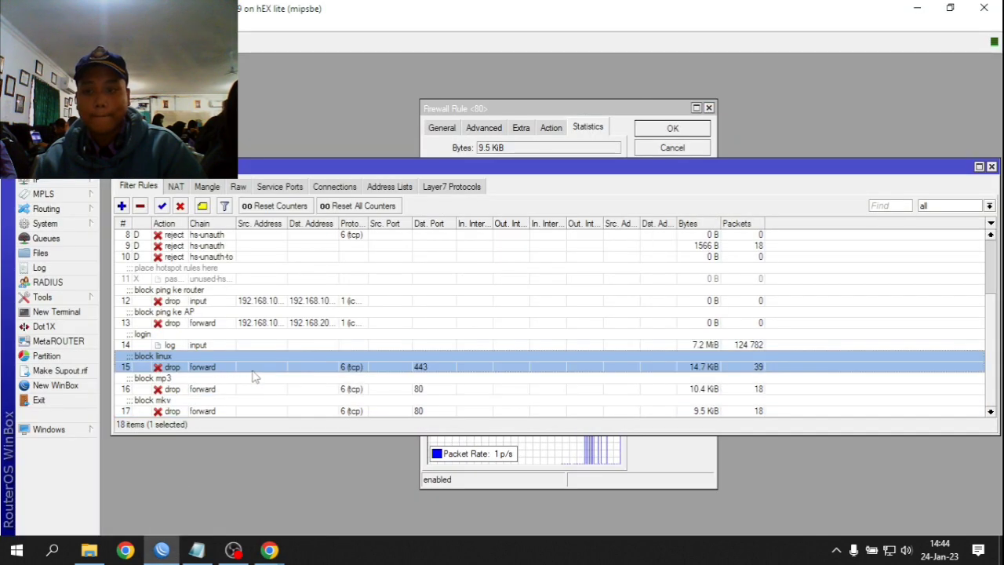
pyautogui.click(618, 151)
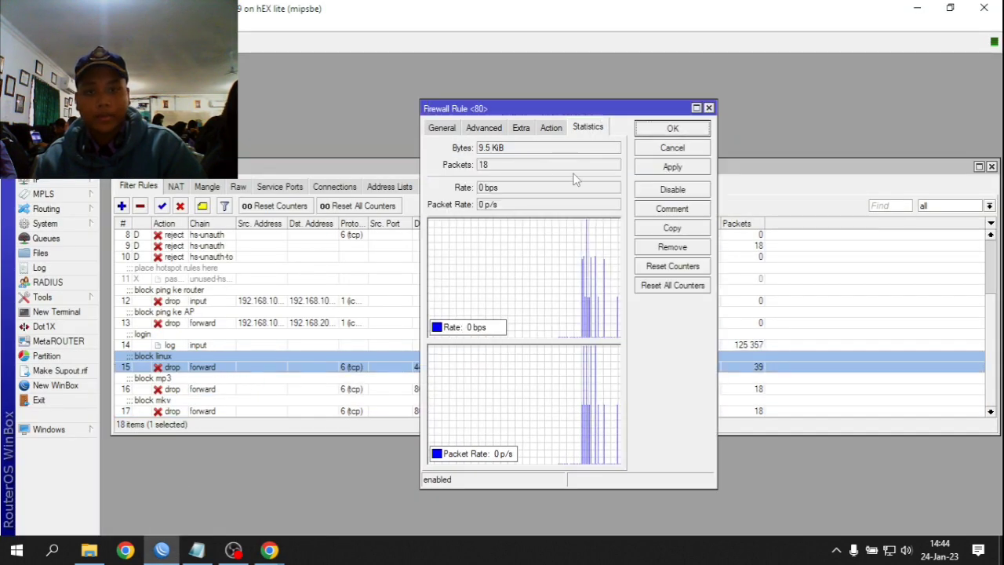
pyautogui.click(671, 130)
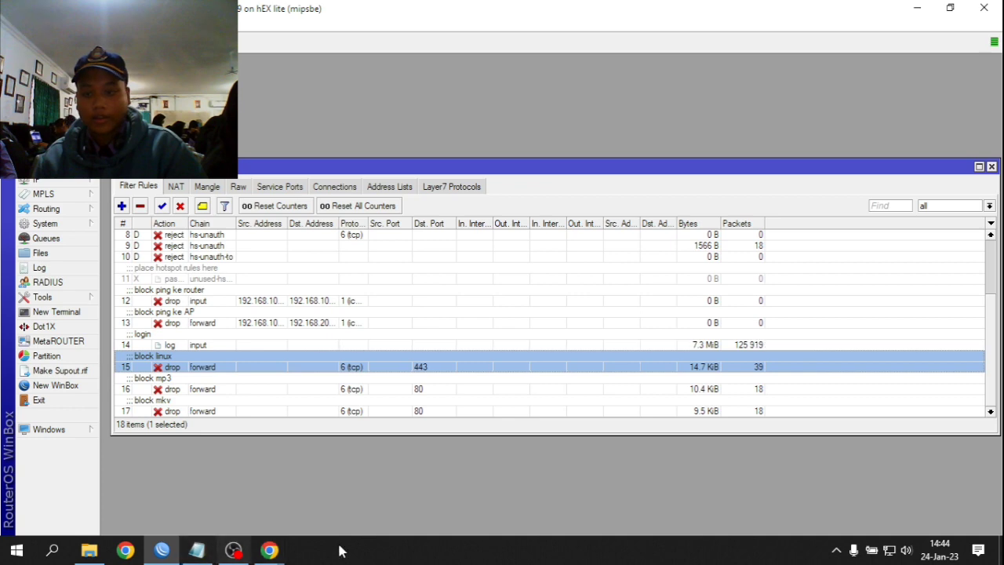
# - Glance at the hotspot vouchers window, then minimize it and Chrome to reveal Winbox
pyautogui.click(269, 550)
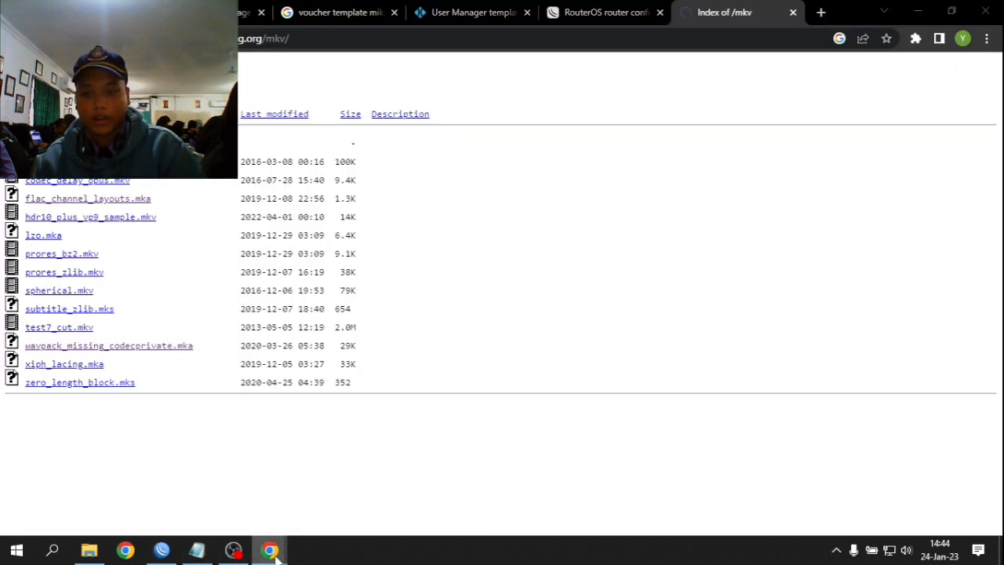
pyautogui.moveTo(270, 550)
pyautogui.click(370, 531)
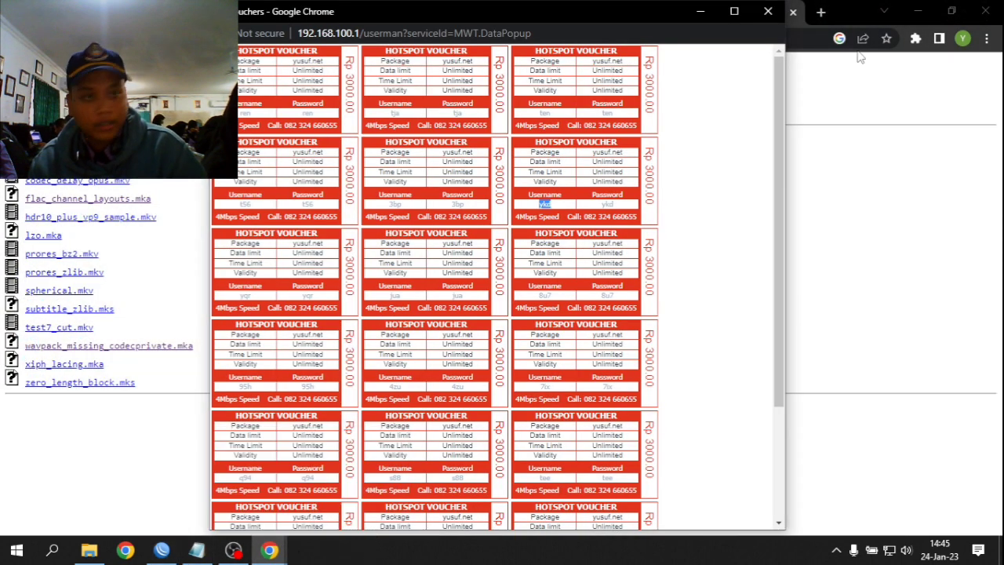
pyautogui.click(701, 11)
pyautogui.click(921, 10)
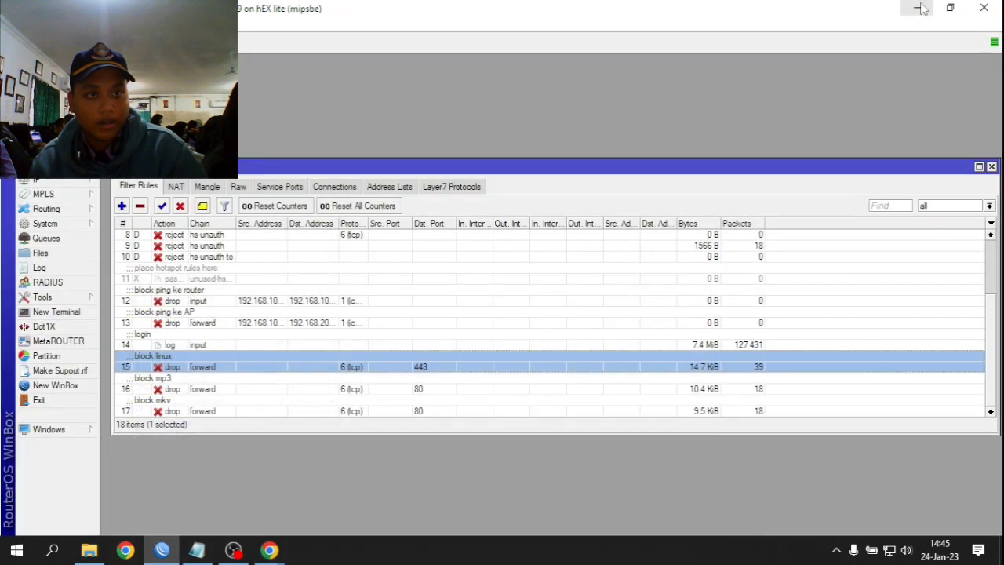
# - Open the Ethernet adapter's properties via Network & Internet settings' adapter options
pyautogui.rightClick(890, 550)
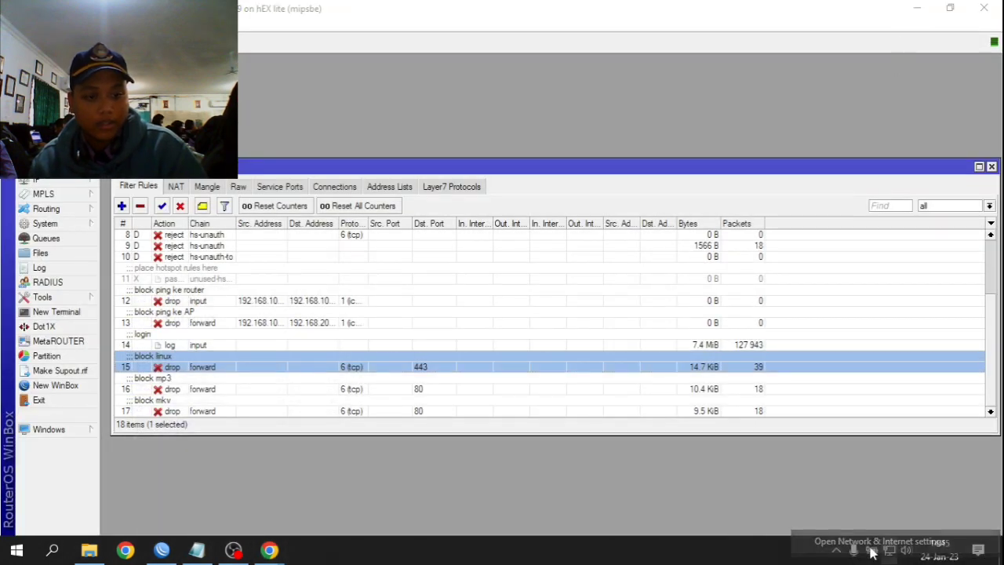
pyautogui.click(890, 552)
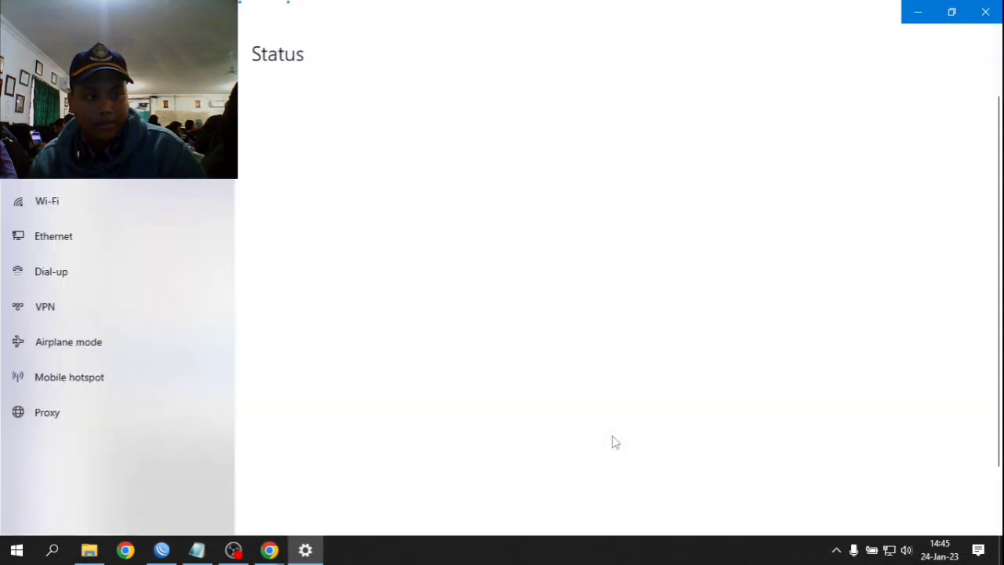
pyautogui.scroll(-3, 393, 399)
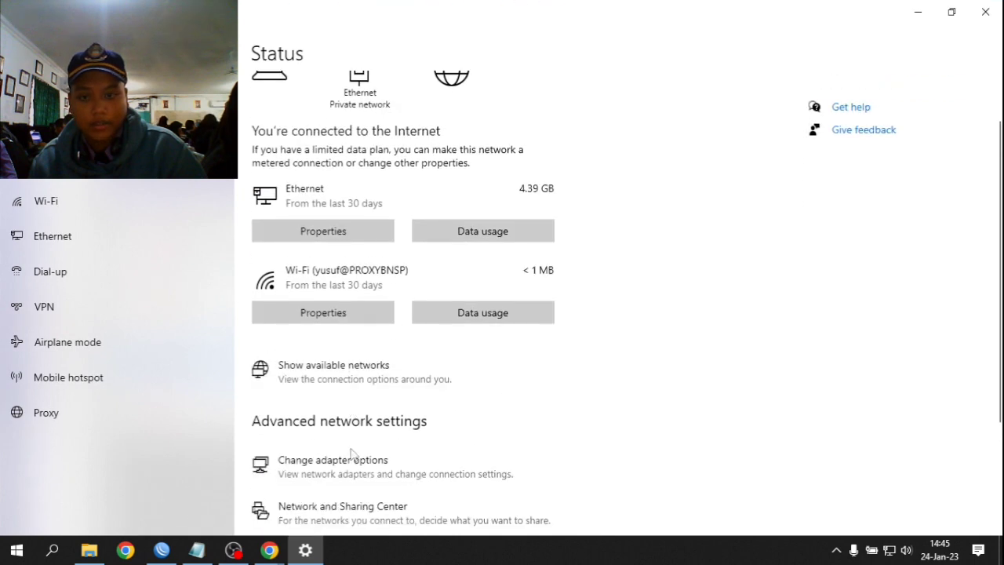
pyautogui.rightClick(890, 551)
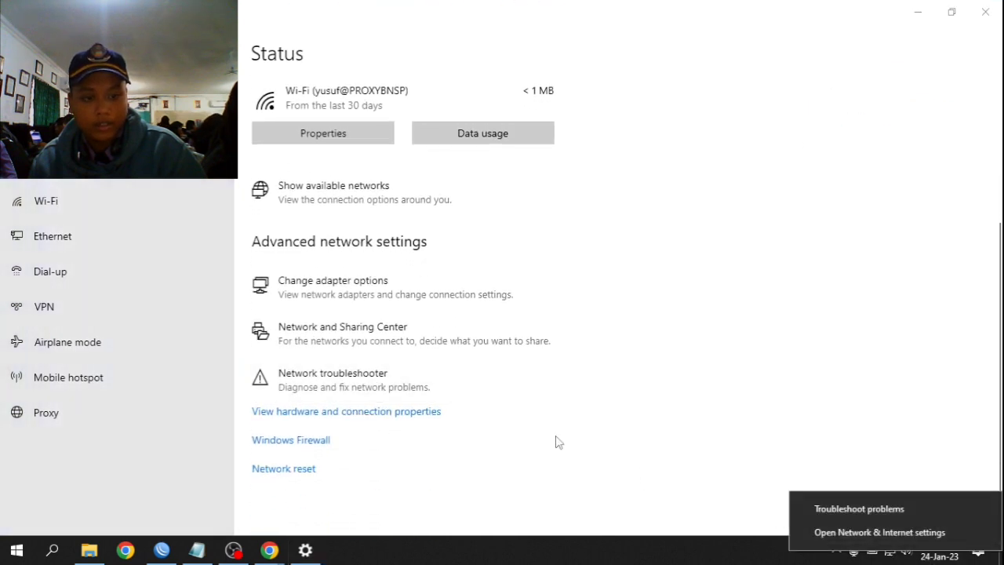
pyautogui.click(437, 309)
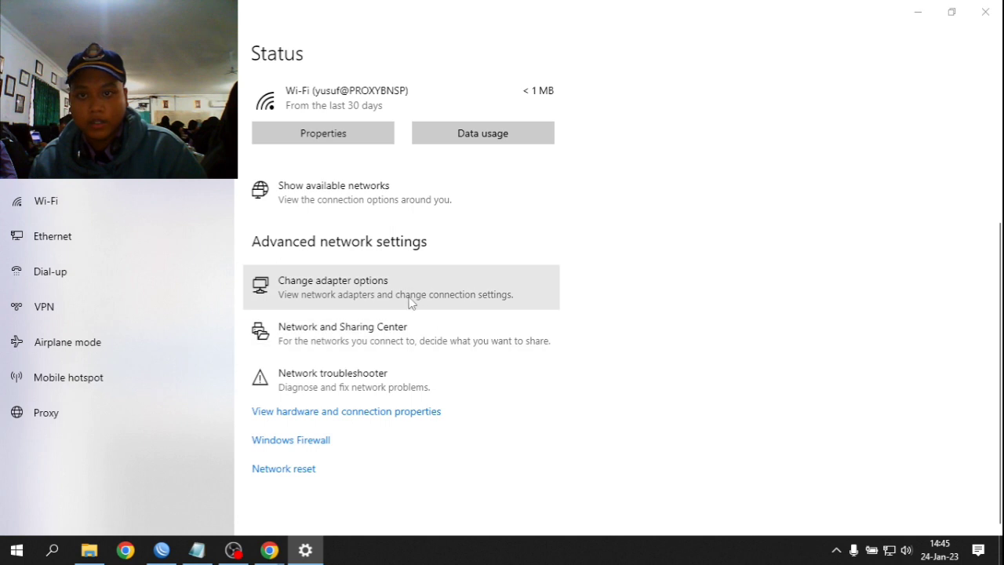
pyautogui.click(416, 303)
pyautogui.rightClick(120, 138)
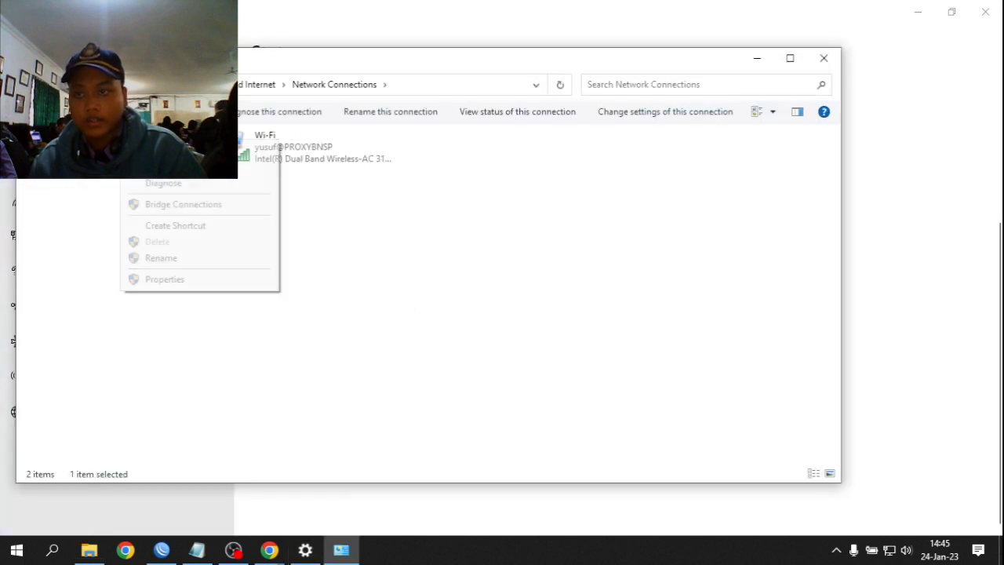
pyautogui.click(145, 286)
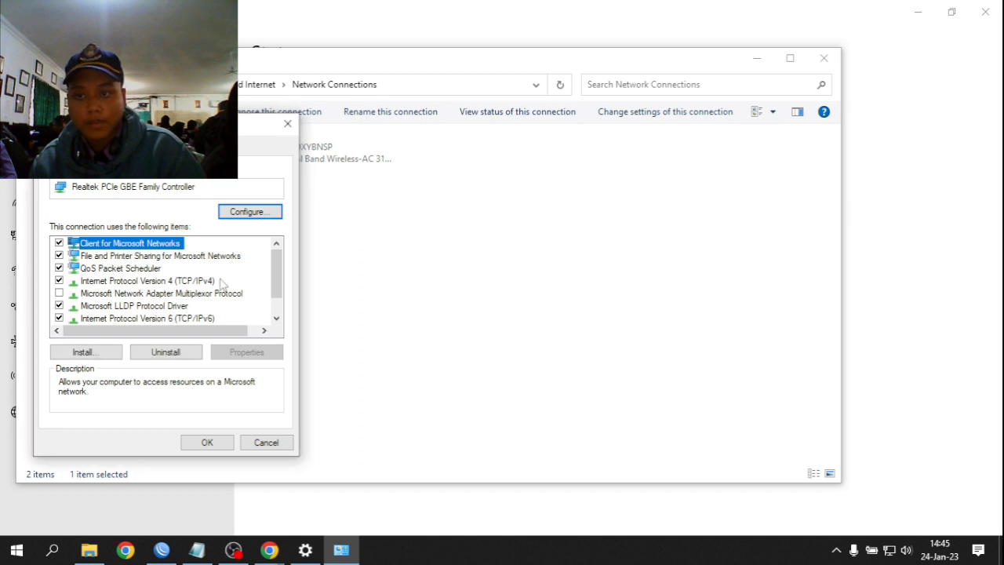
# - Set the adapter's IPv4 properties to use a manually entered IP address
pyautogui.scroll(-1, 168, 288)
pyautogui.scroll(1, 168, 287)
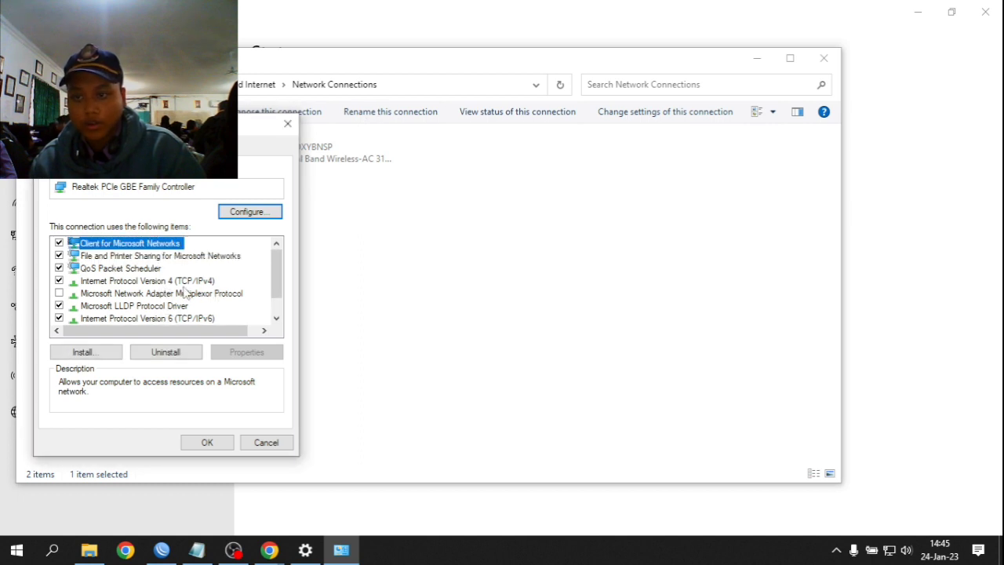
pyautogui.doubleClick(150, 280)
pyautogui.click(123, 288)
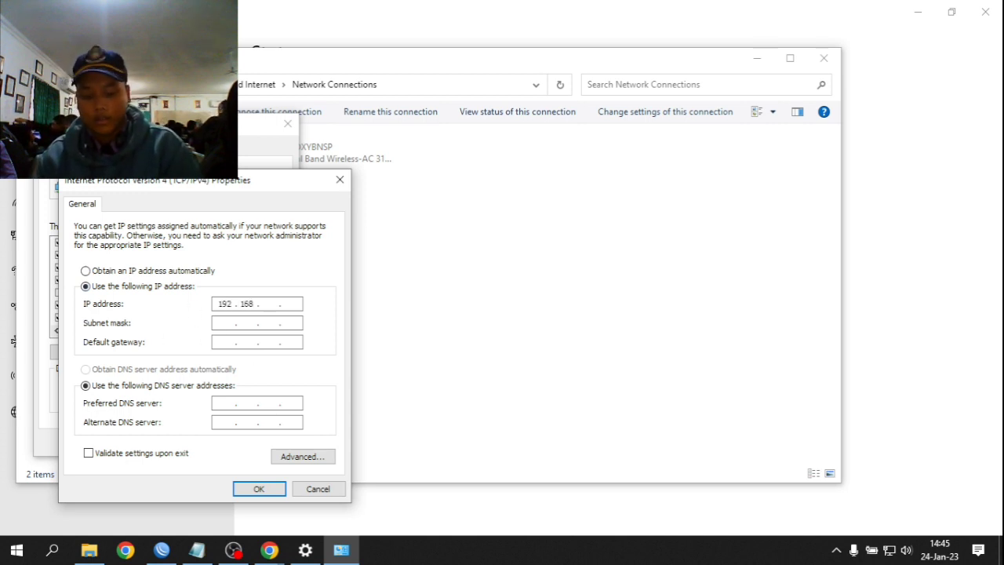
pyautogui.click(162, 549)
pyautogui.scroll(3, 218, 323)
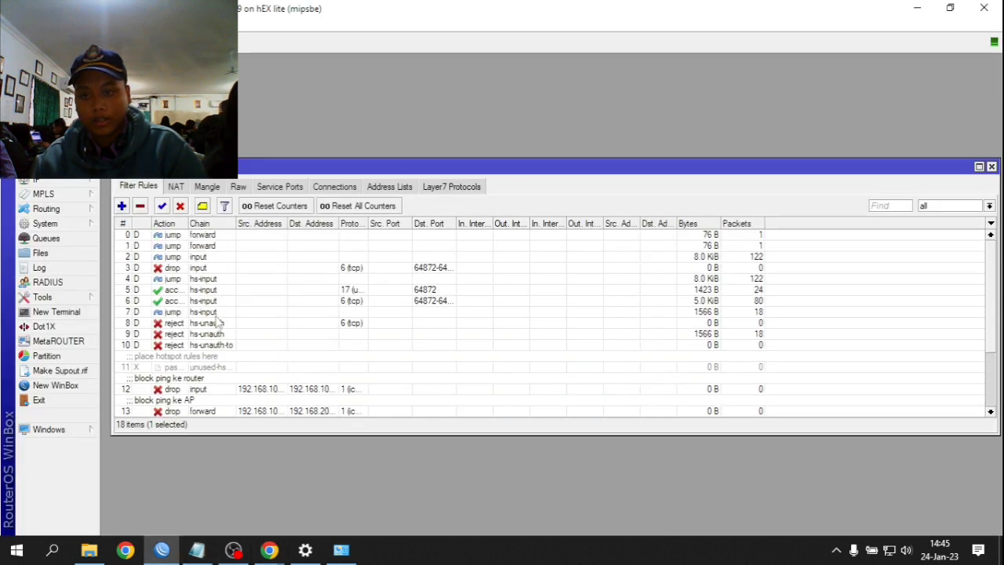
# - Check the source address range of the 'block ping ke router' firewall rule
pyautogui.scroll(-1, 218, 324)
pyautogui.click(230, 346)
pyautogui.doubleClick(230, 346)
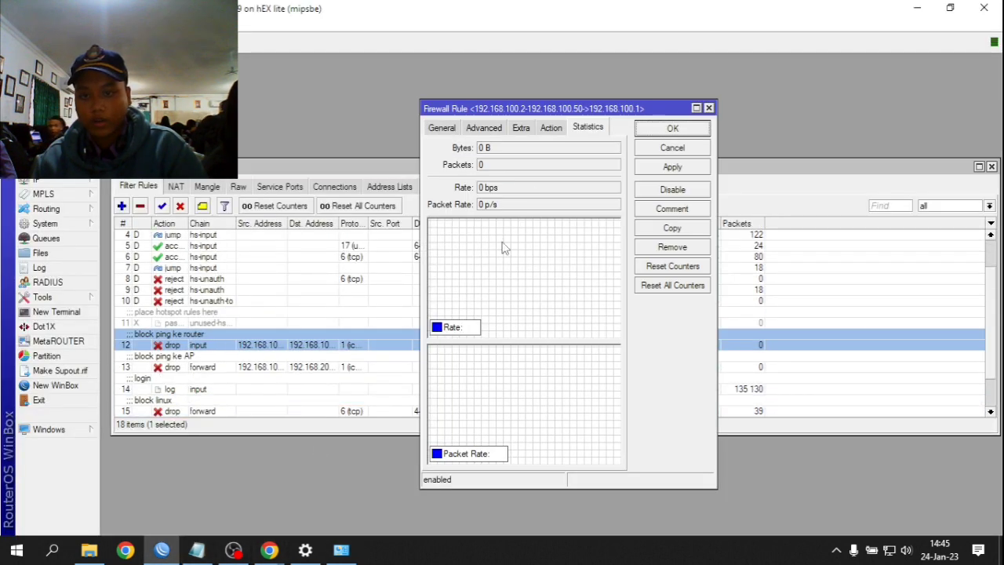
pyautogui.click(442, 130)
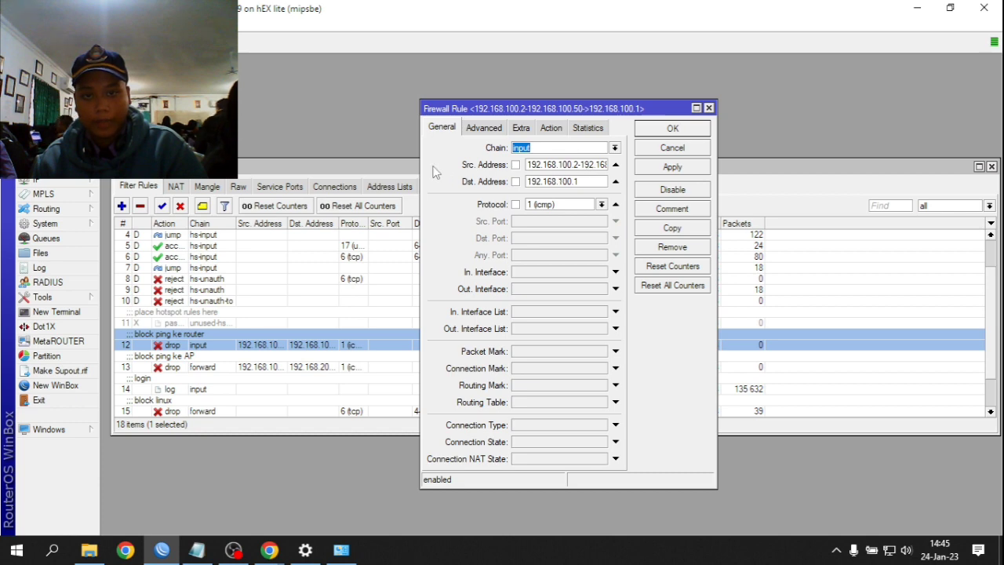
pyautogui.click(305, 550)
pyautogui.click(336, 553)
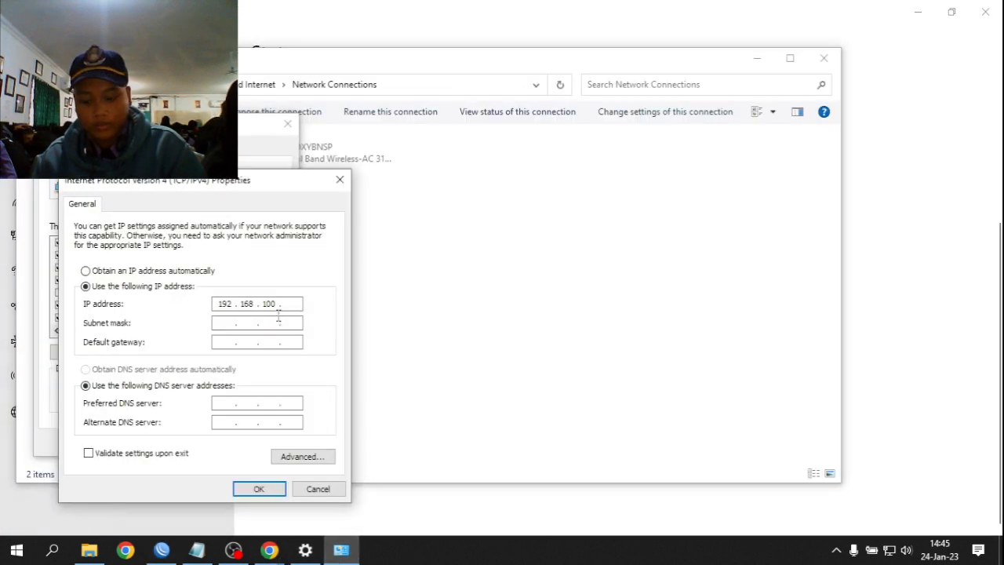
pyautogui.click(196, 553)
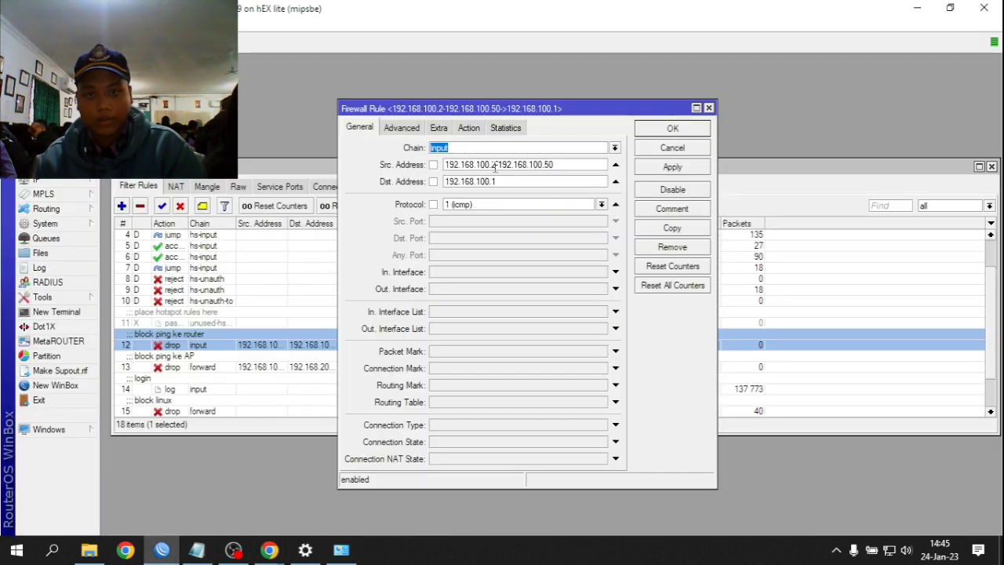
pyautogui.click(444, 166)
pyautogui.click(584, 168)
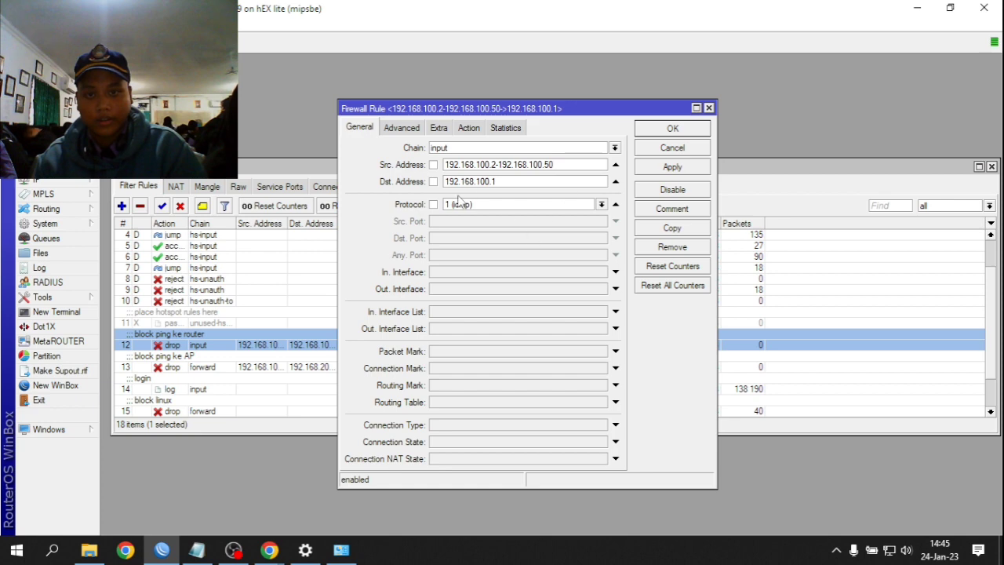
# - Set the IPv4 subnet mask to 255.255.255.128 for IP 192.168.100.4
pyautogui.click(305, 550)
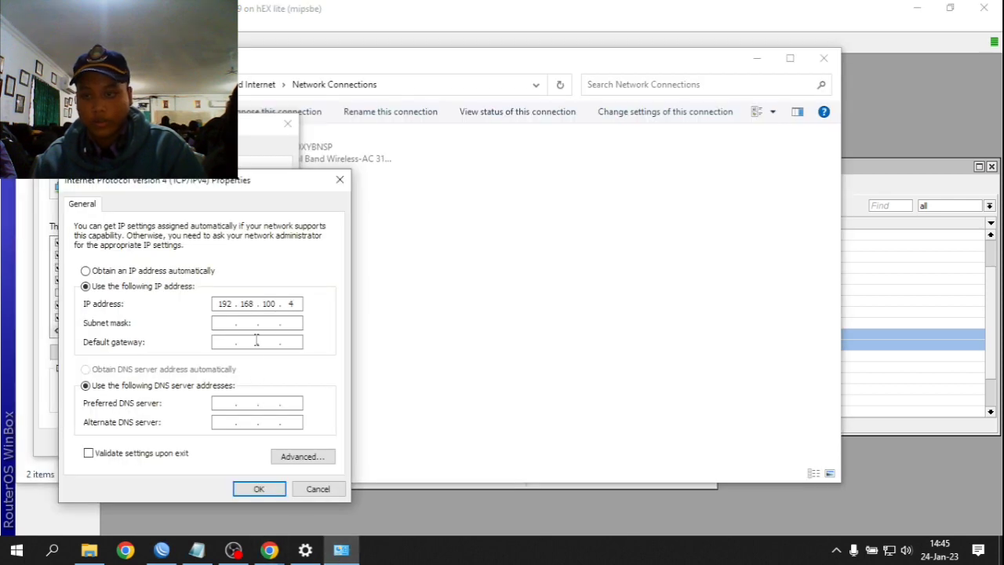
pyautogui.click(284, 325)
pyautogui.doubleClick(292, 322)
pyautogui.write('128')
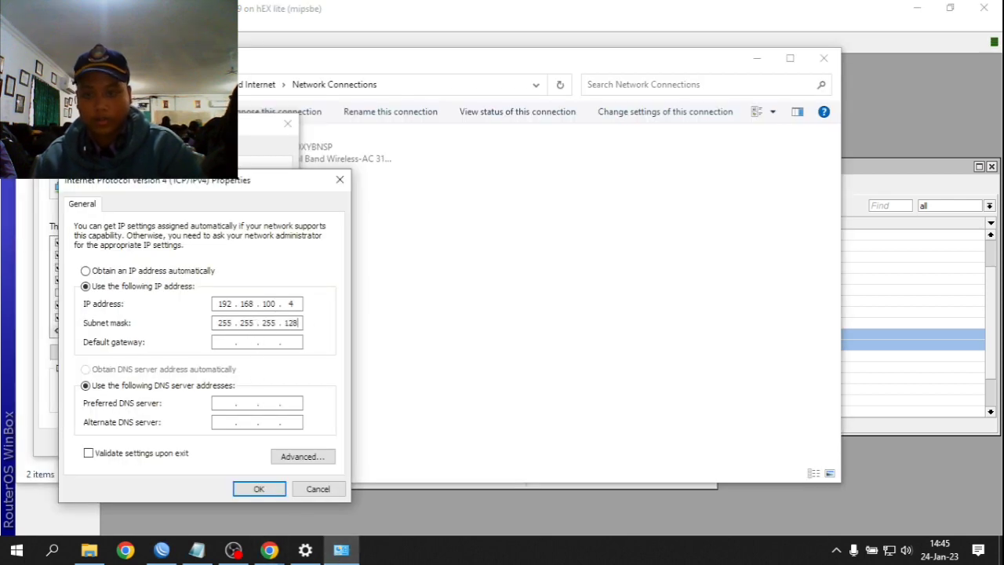
pyautogui.click(236, 347)
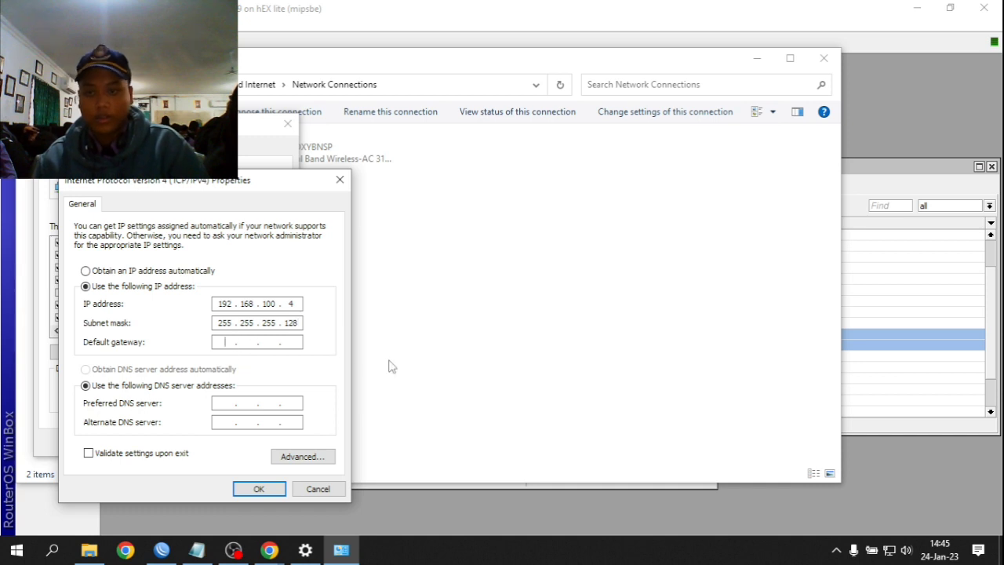
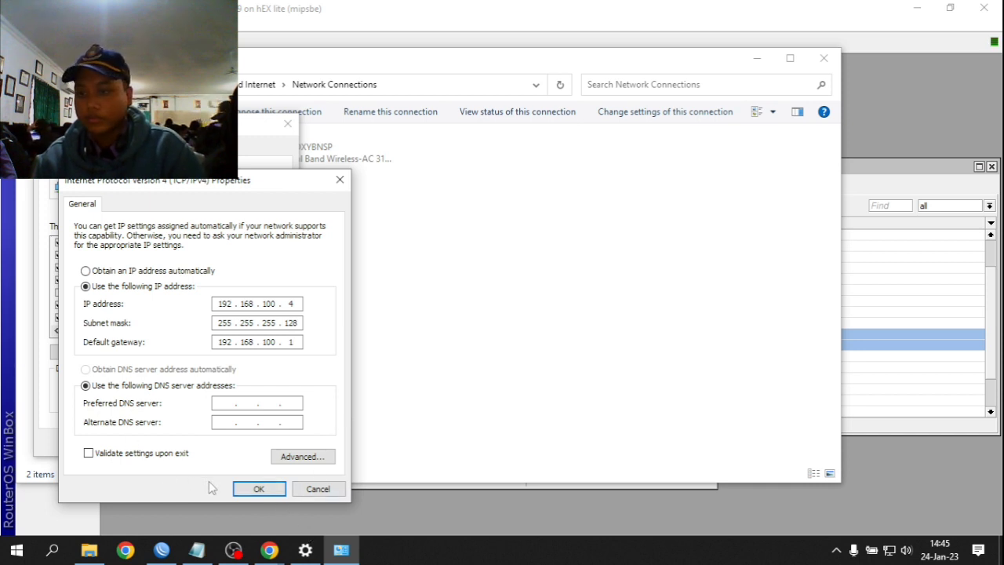
# - Apply static IPv4 192.168.100.4/255.255.255.128 with gateway 192.168.100.1 and minimise Network Connections
pyautogui.click(241, 491)
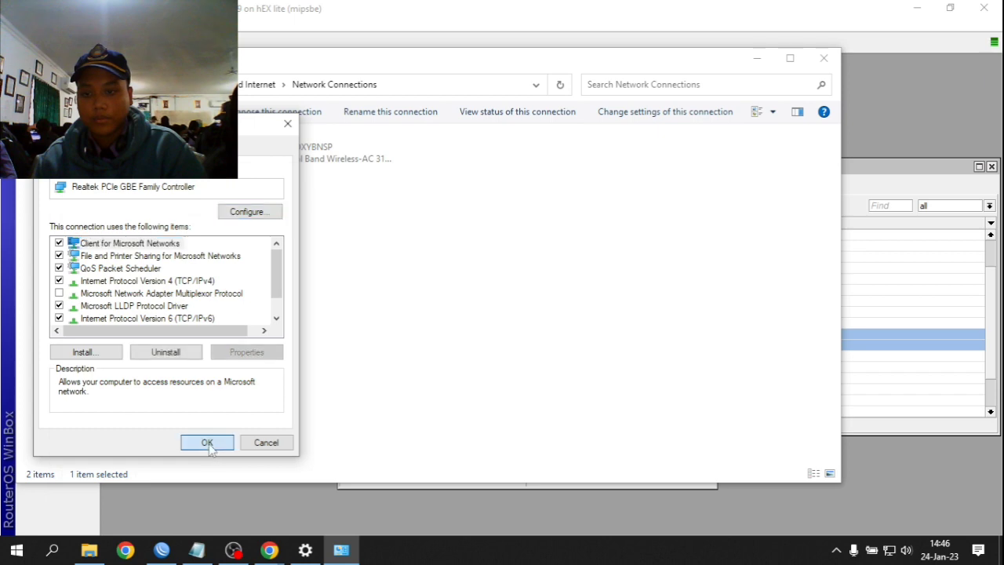
pyautogui.click(208, 444)
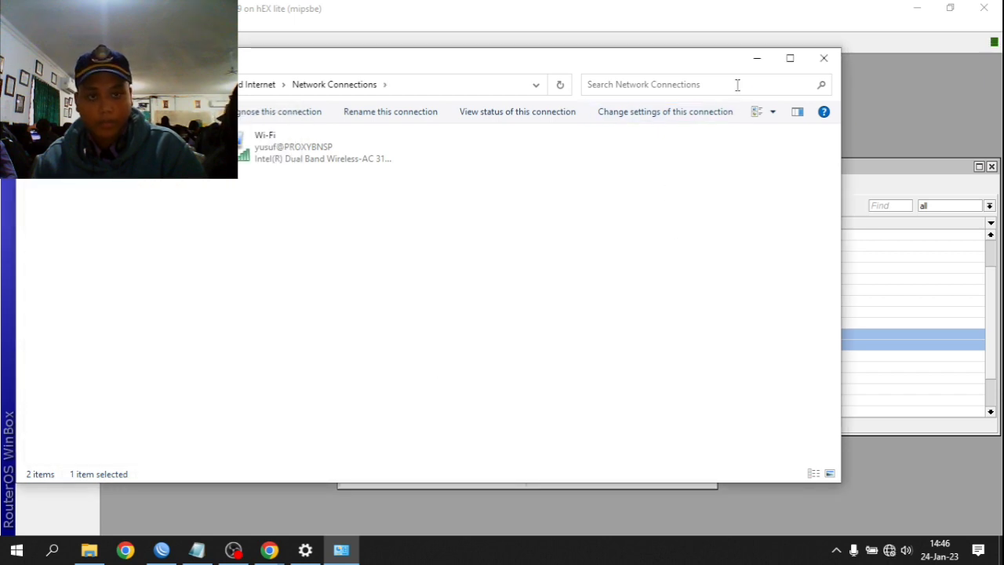
pyautogui.click(757, 60)
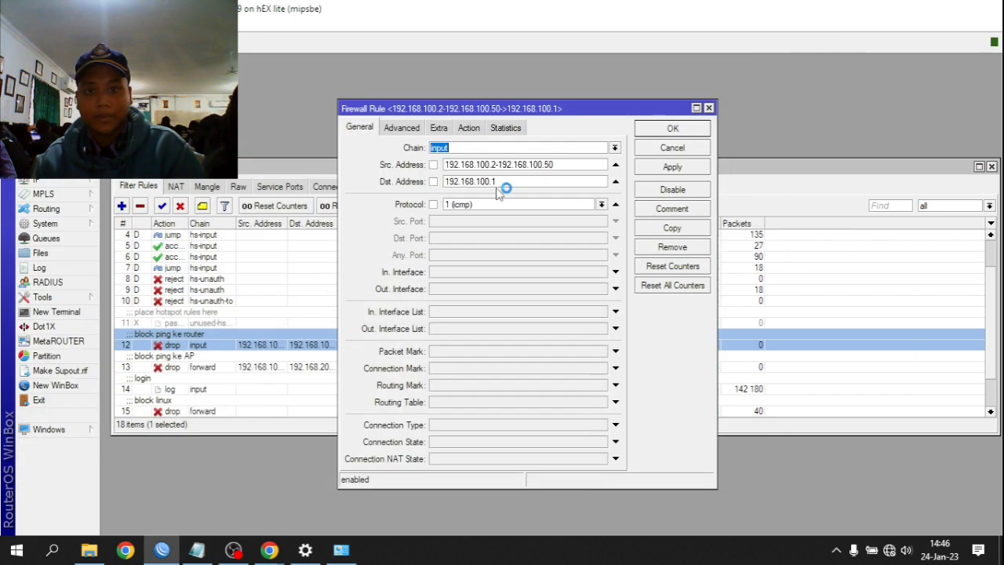
# - Reconnect the WinBox session to the router
pyautogui.hotkey('alt', 'Tab')
pyautogui.click(161, 550)
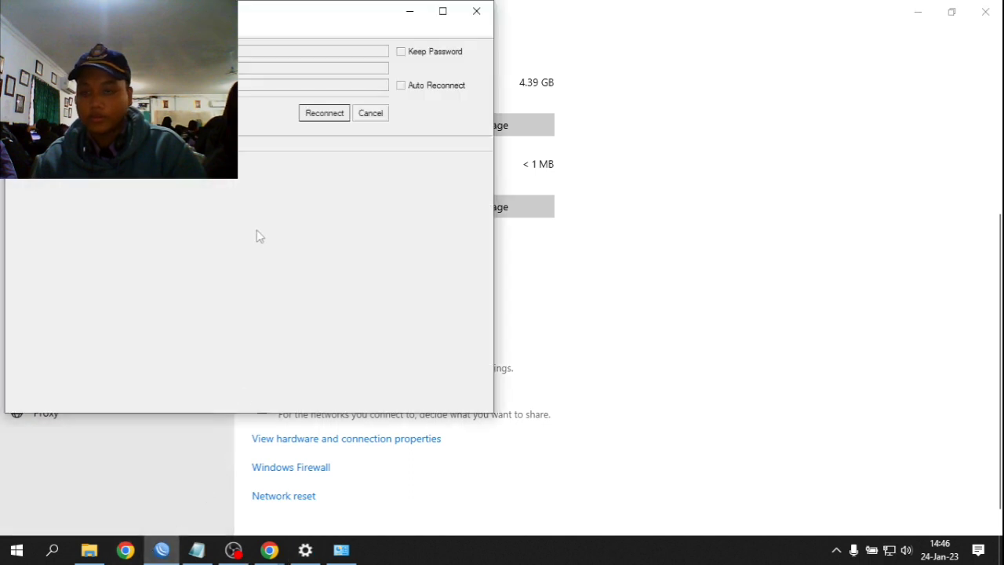
pyautogui.click(323, 113)
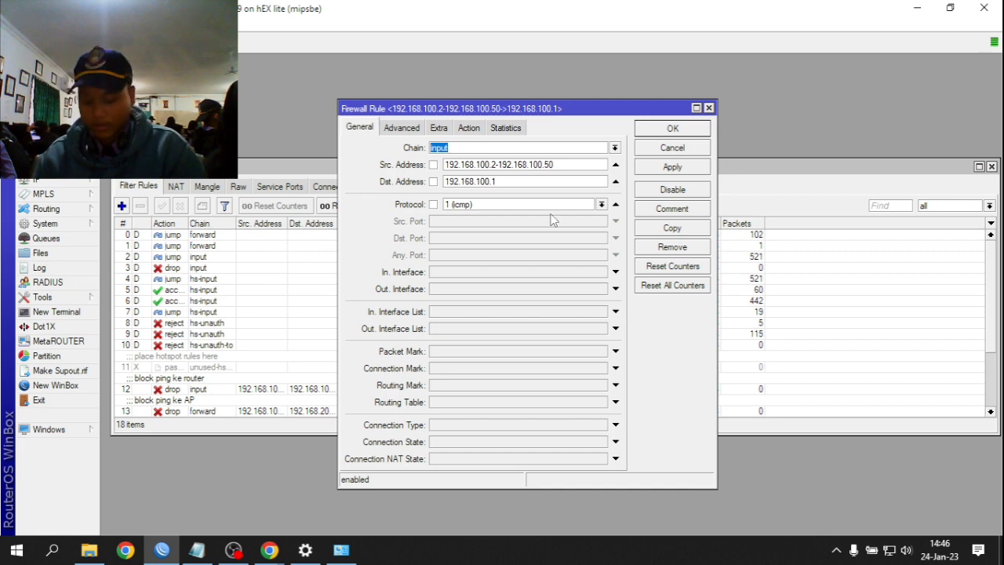
# - Open Command Prompt and run ipconfig to check the adapter addresses
pyautogui.press('super+r')
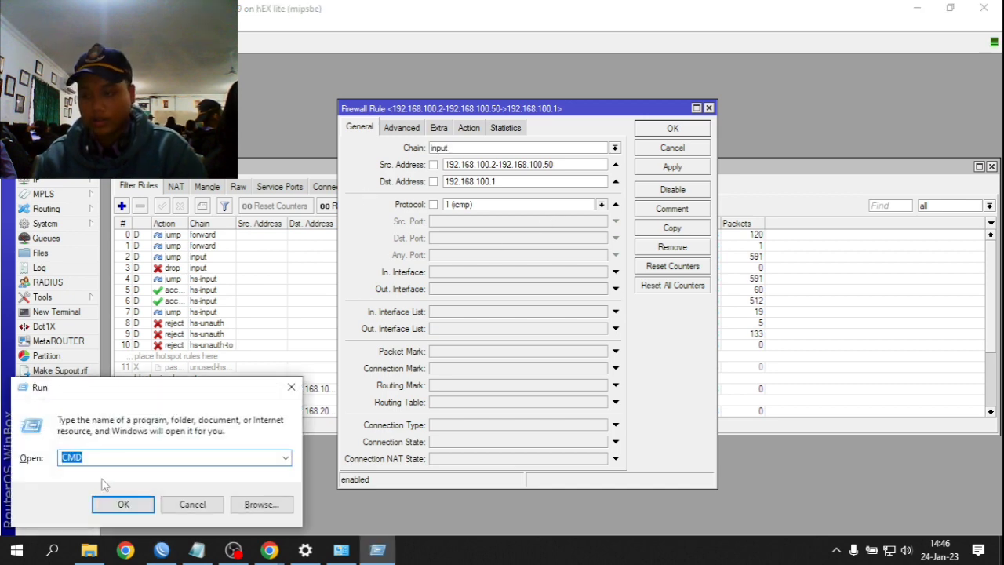
pyautogui.write('cmd')
pyautogui.press('Return')
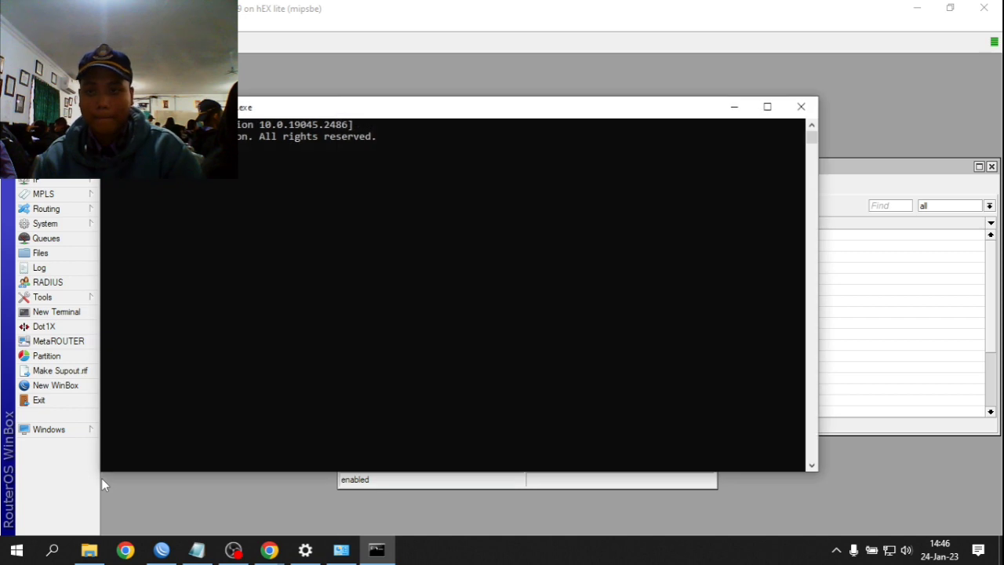
pyautogui.write('ipconfig')
pyautogui.press('Return')
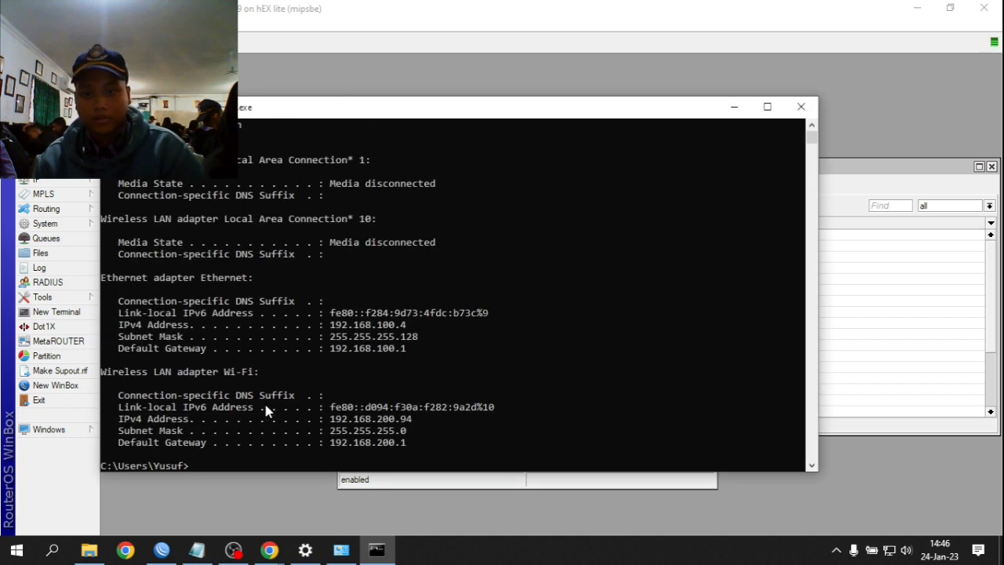
pyautogui.scroll(-3, 395, 318)
pyautogui.scroll(5, 395, 317)
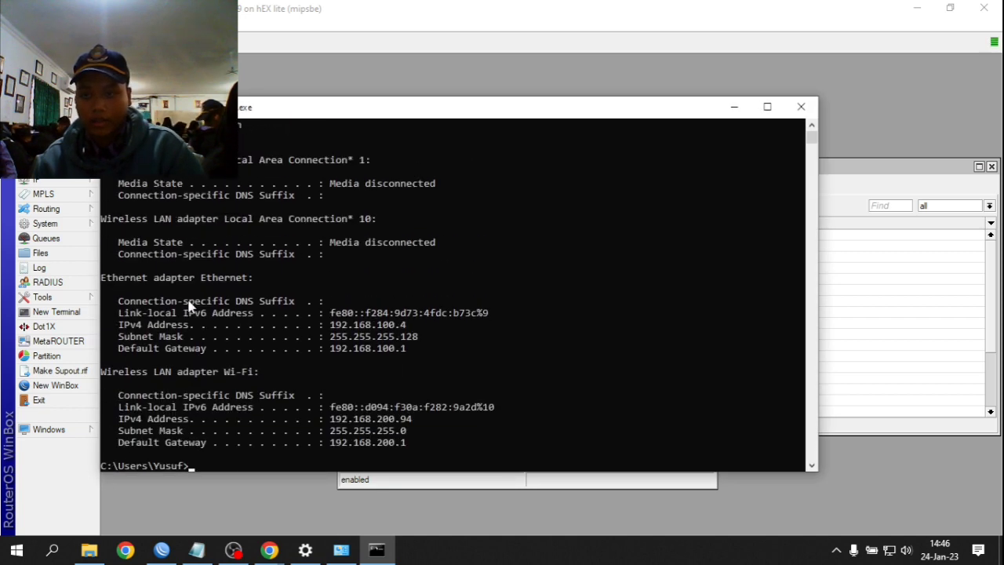
# - Disconnect Wi-Fi and rerun ipconfig to confirm only Ethernet is connected
pyautogui.click(891, 549)
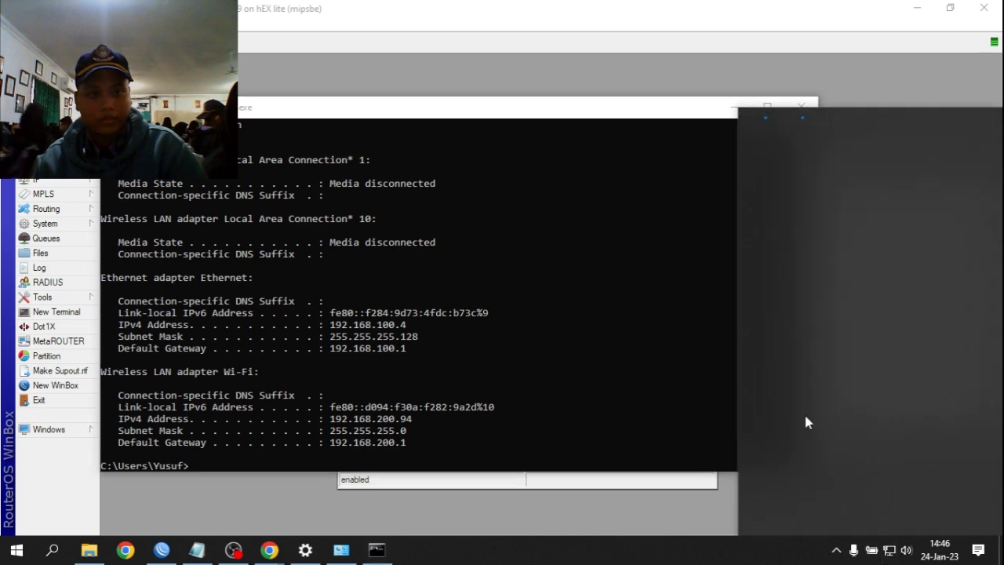
pyautogui.click(914, 270)
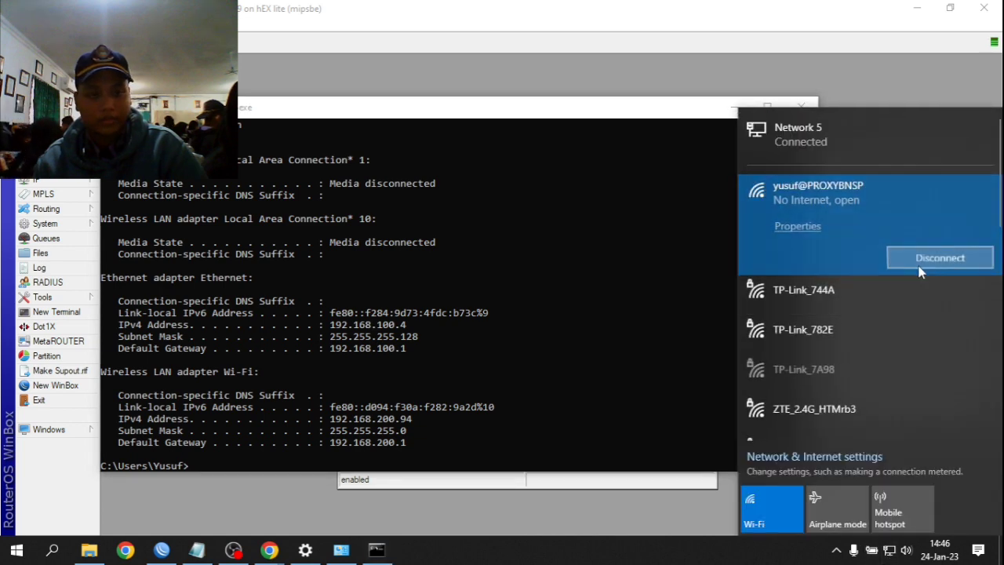
pyautogui.click(524, 404)
pyautogui.scroll(-3, 474, 422)
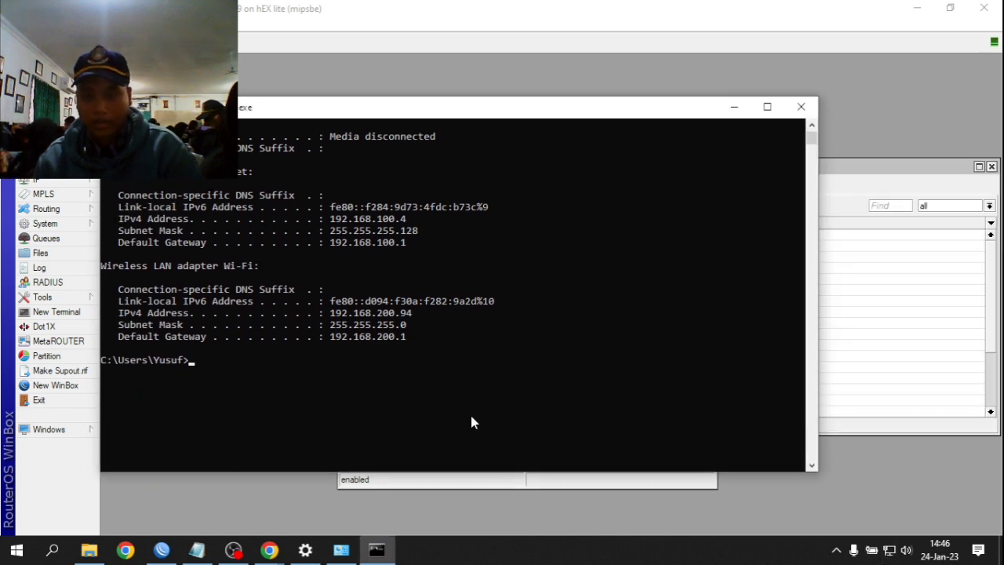
pyautogui.write('ipconfig')
pyautogui.press('Return')
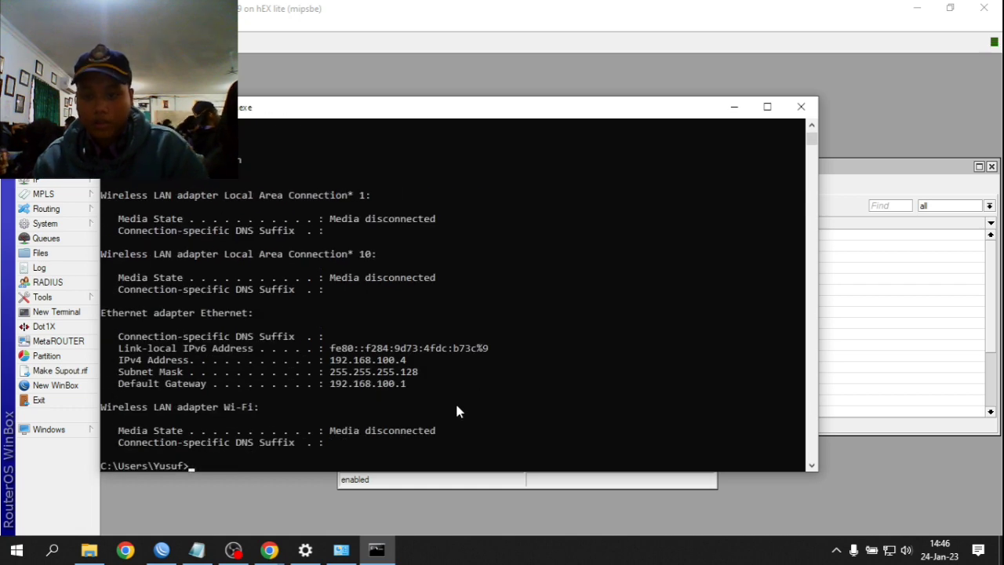
# - Copy the IPv4 address 192.168.100.4 and gateway 192.168.100.1 from the ipconfig output
pyautogui.moveTo(329, 360); pyautogui.dragTo(330, 386)
pyautogui.rightClick(418, 390)
pyautogui.rightClick(356, 431)
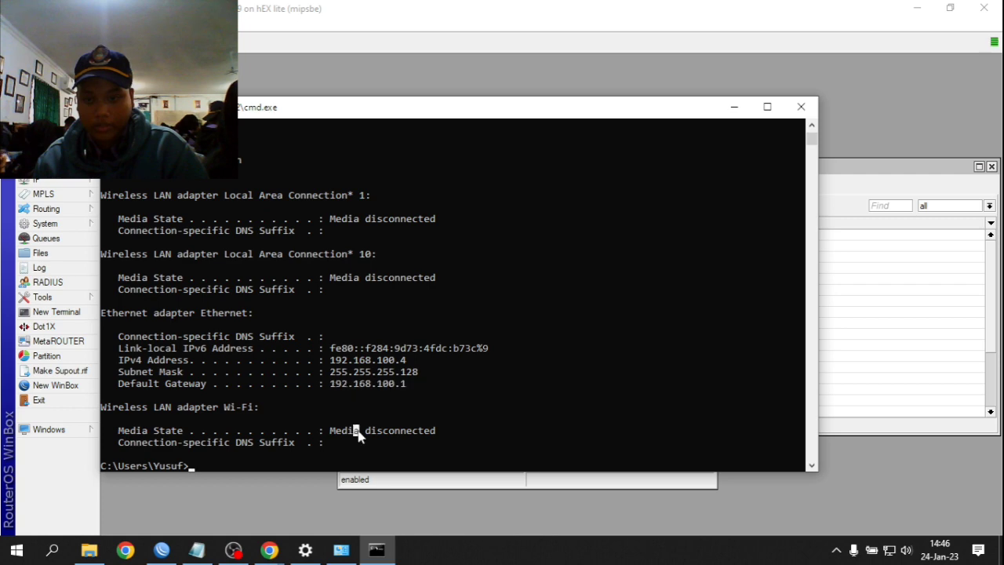
pyautogui.click(839, 298)
pyautogui.click(571, 135)
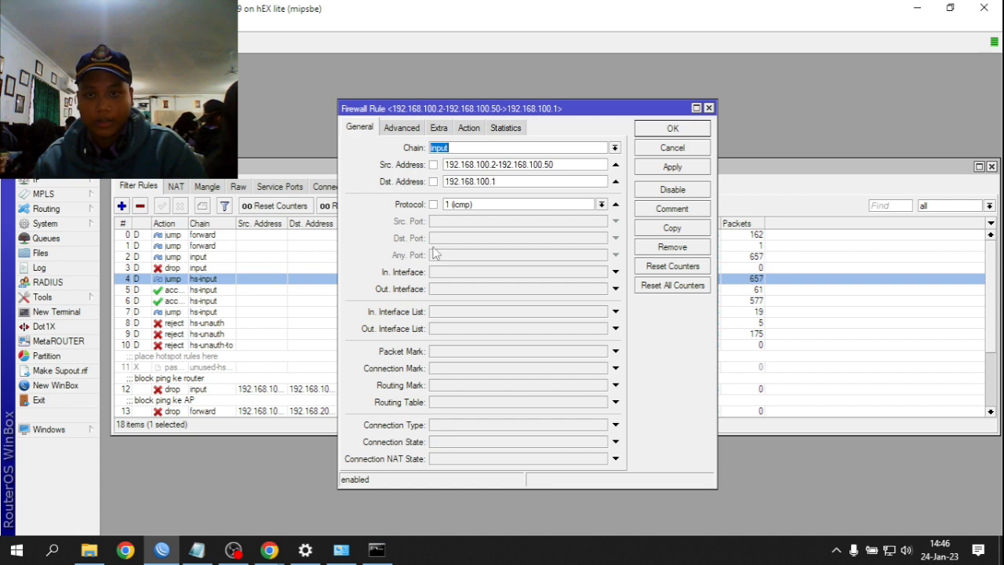
pyautogui.click(377, 549)
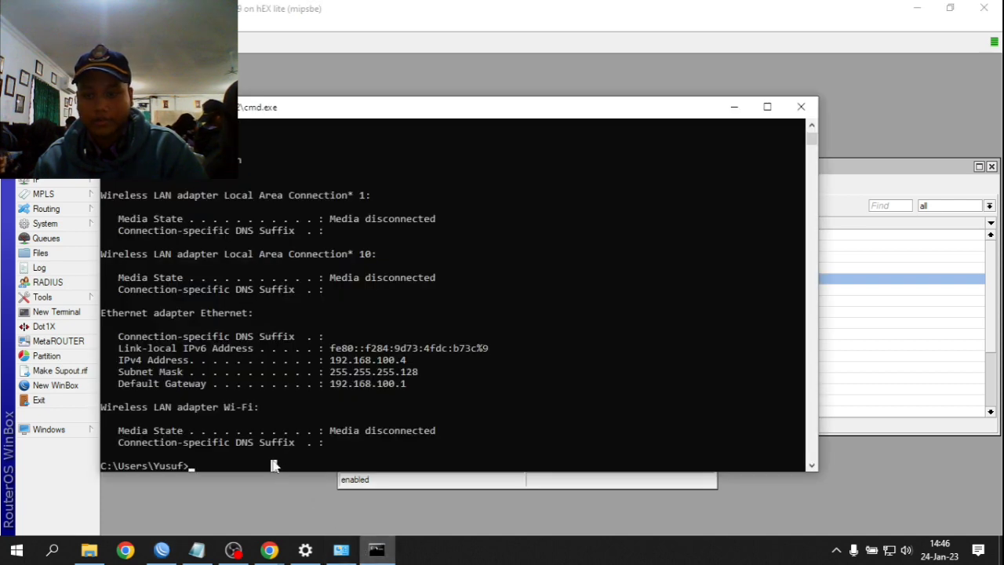
# - Start a continuous ping to 192.168.100.1 (ping -t) and bring the firewall rule editor back
pyautogui.write('ping 192.16')
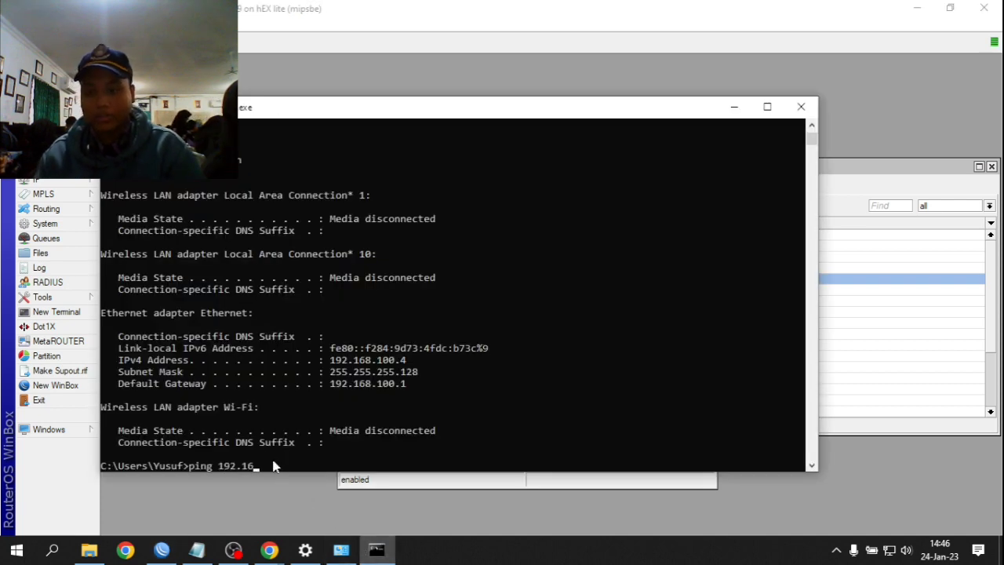
pyautogui.write('8.')
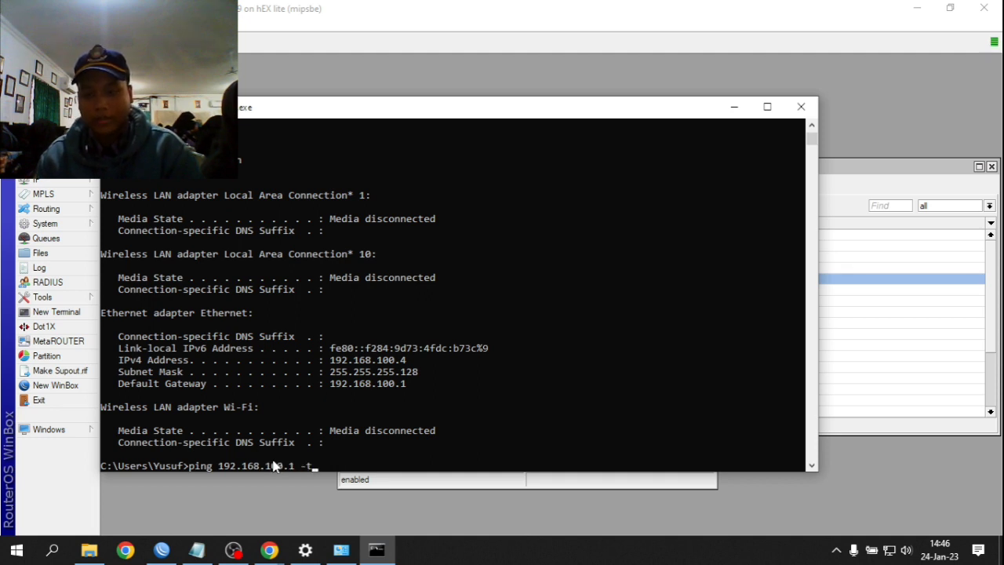
pyautogui.write('100.1 -t')
pyautogui.press('Return')
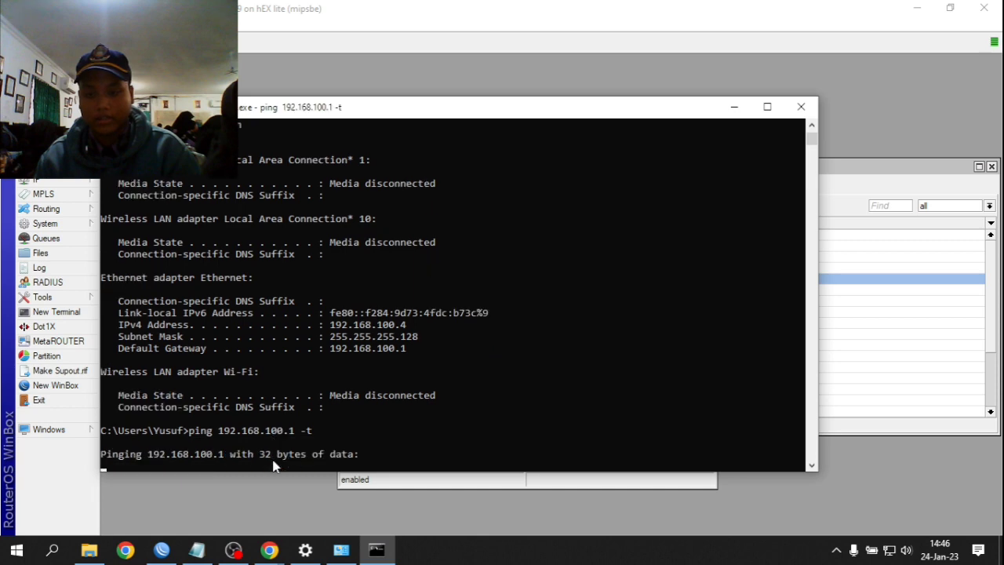
pyautogui.moveTo(598, 118); pyautogui.dragTo(561, 98)
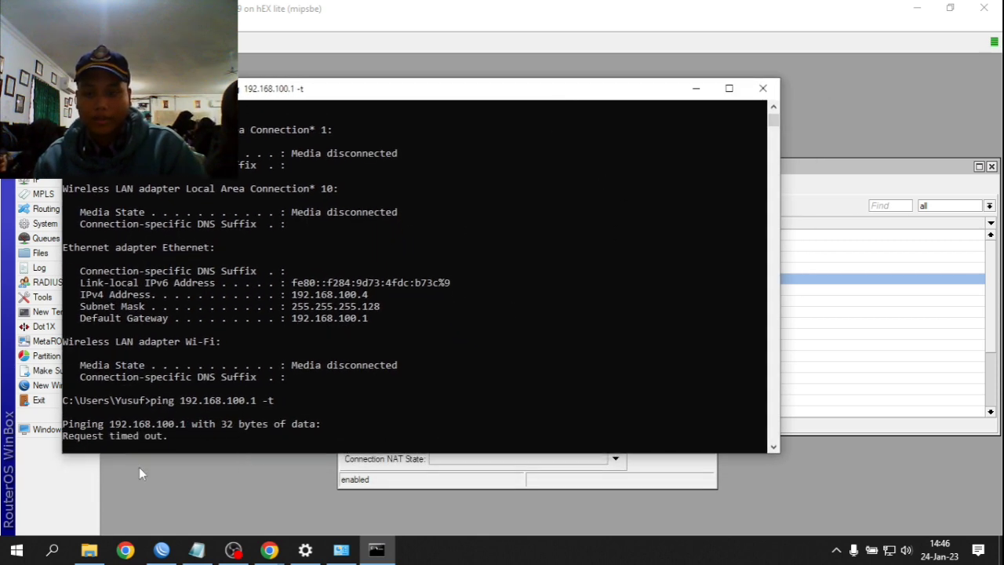
pyautogui.click(653, 493)
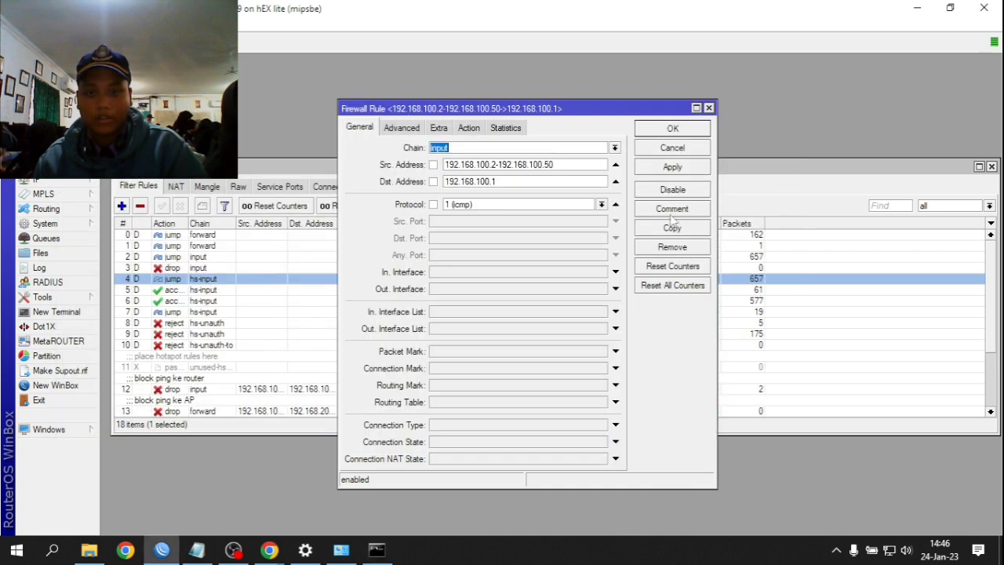
# - Close the rule editor and disable the 'block ping ke router' rule
pyautogui.click(672, 128)
pyautogui.scroll(-2, 294, 358)
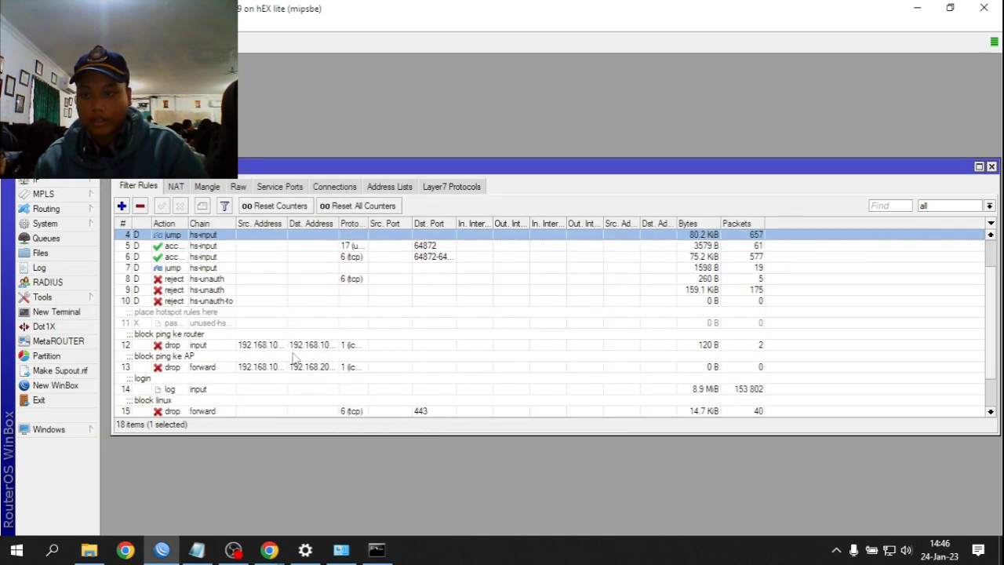
pyautogui.scroll(-2, 294, 357)
pyautogui.click(227, 334)
pyautogui.click(200, 312)
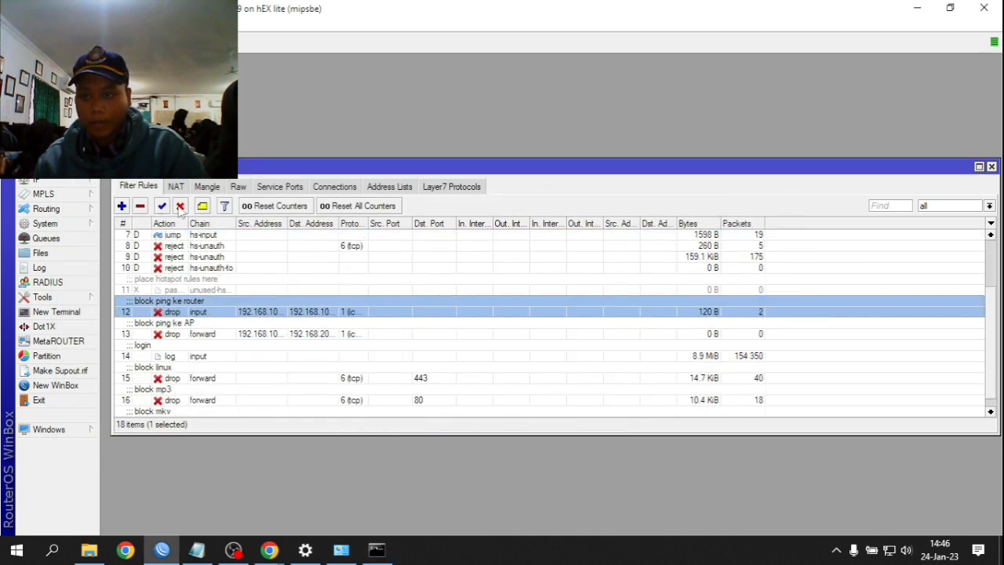
pyautogui.click(180, 205)
# - Watch the ping to 192.168.100.1 get replies and place the console beside the rule list
pyautogui.click(376, 549)
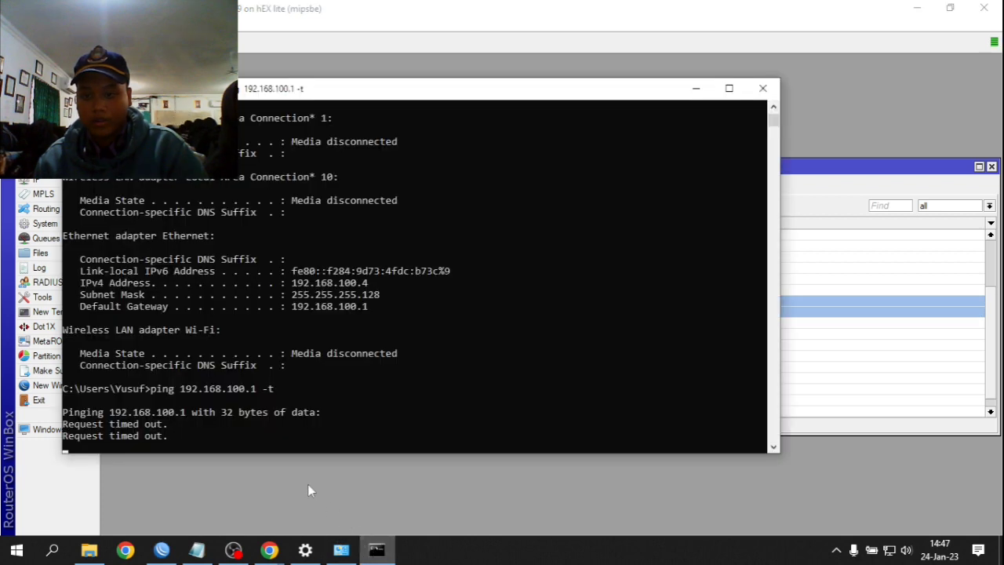
pyautogui.click(308, 484)
pyautogui.click(370, 546)
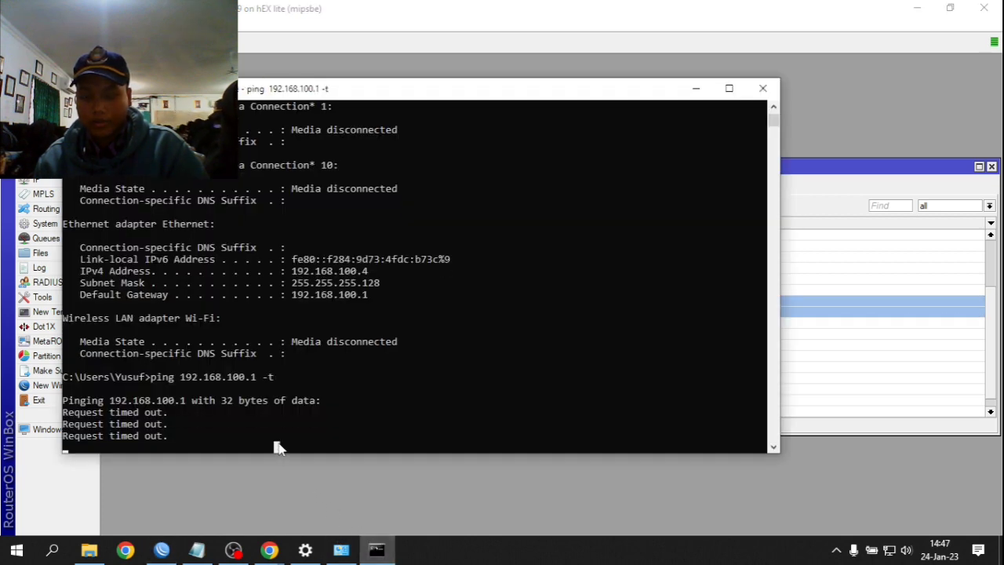
pyautogui.scroll(-4, 278, 447)
pyautogui.scroll(3, 283, 452)
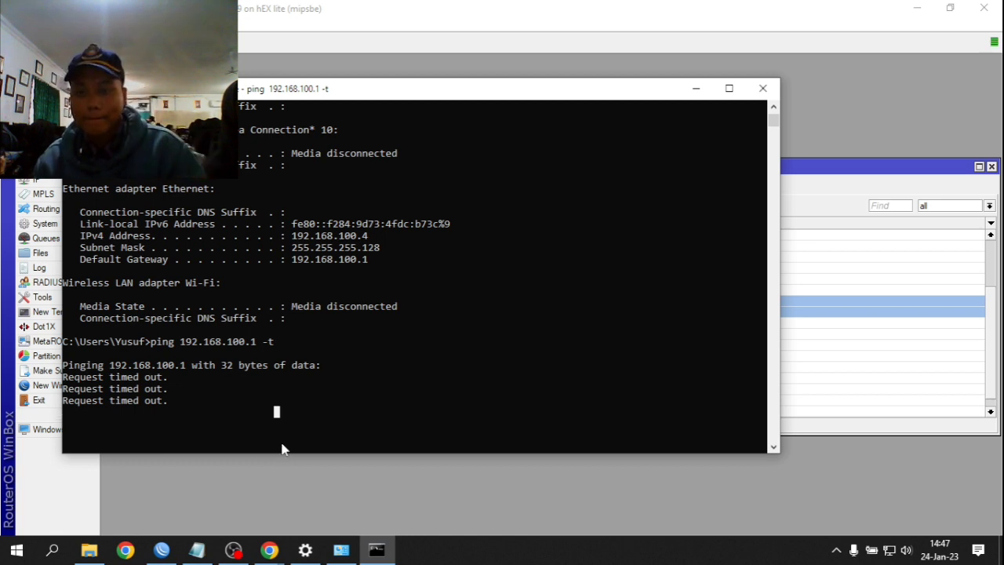
pyautogui.rightClick(283, 416)
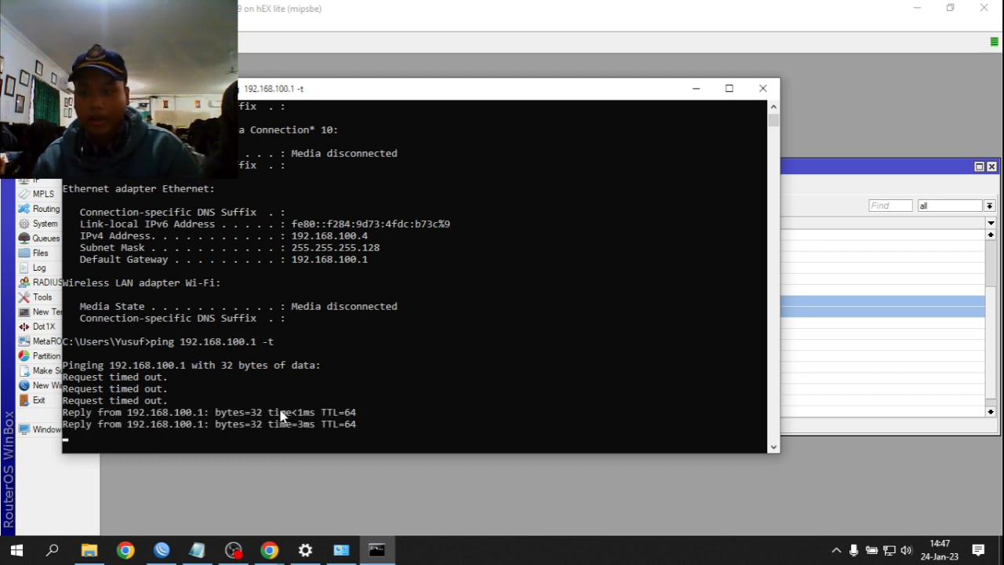
pyautogui.scroll(-4, 263, 400)
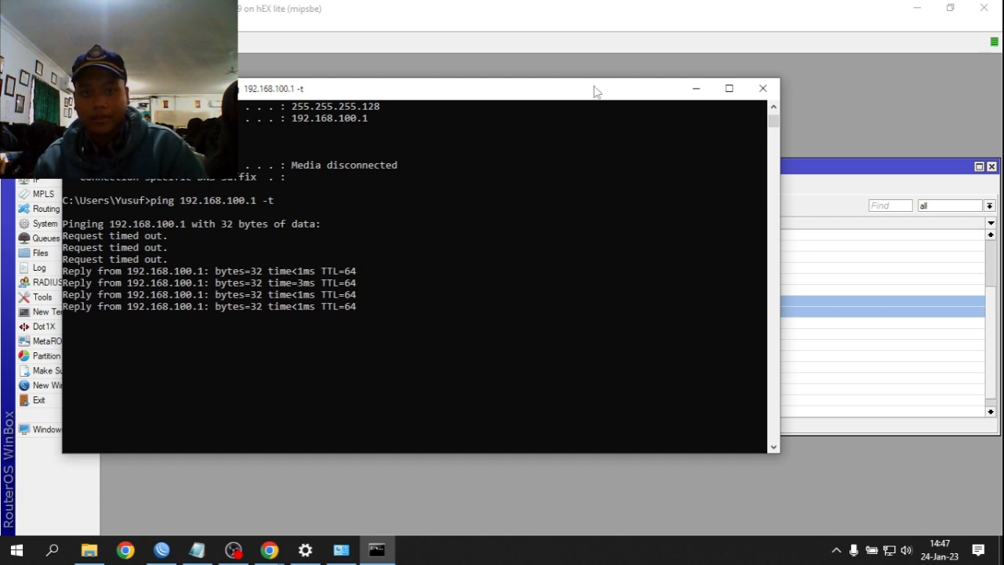
pyautogui.moveTo(594, 90); pyautogui.dragTo(557, 400)
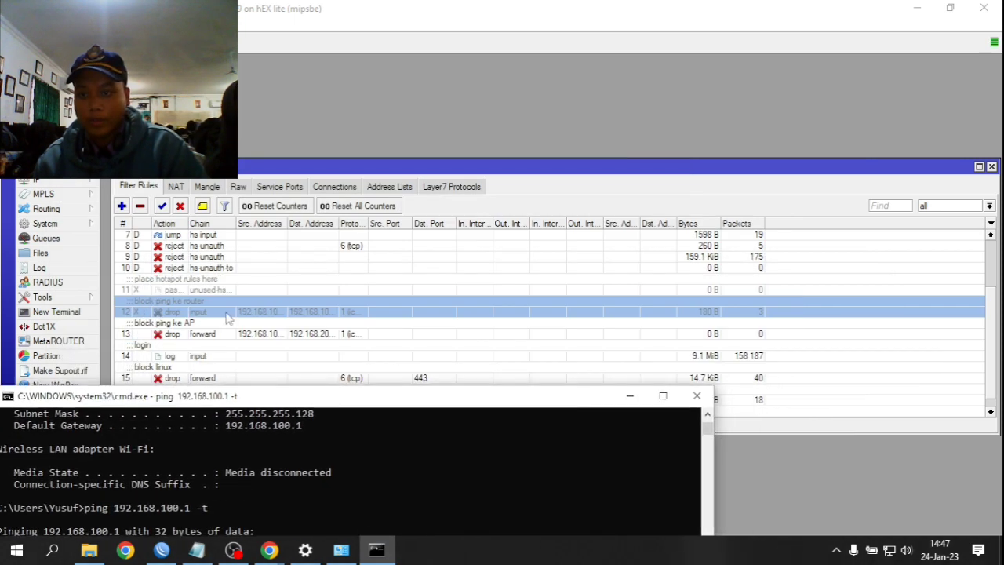
pyautogui.moveTo(271, 399); pyautogui.dragTo(506, 222)
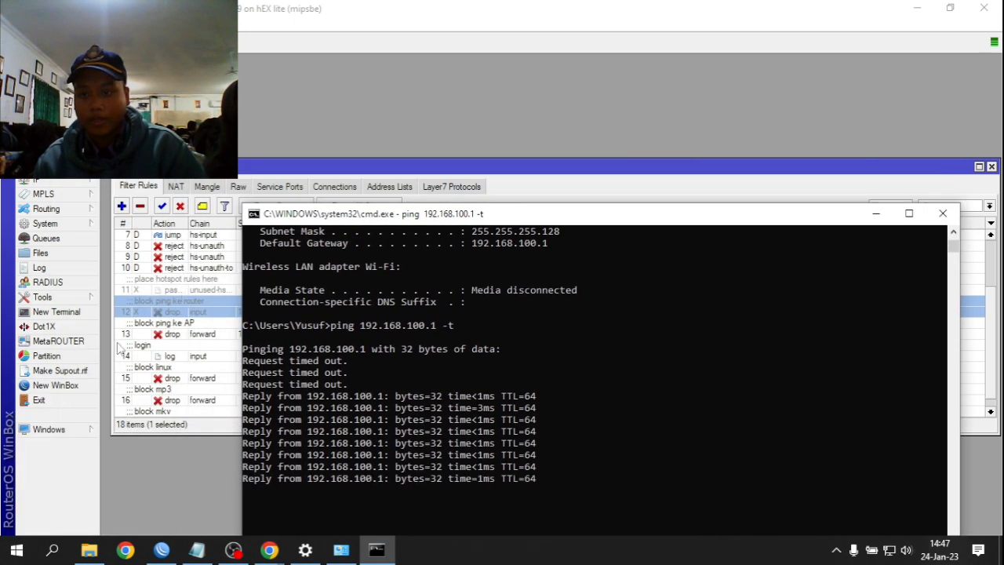
pyautogui.moveTo(343, 217); pyautogui.dragTo(311, 129)
# - Re-enable 'block ping ke router' and stop the ping at 15 sent, 11 received, 26% loss
pyautogui.click(179, 295)
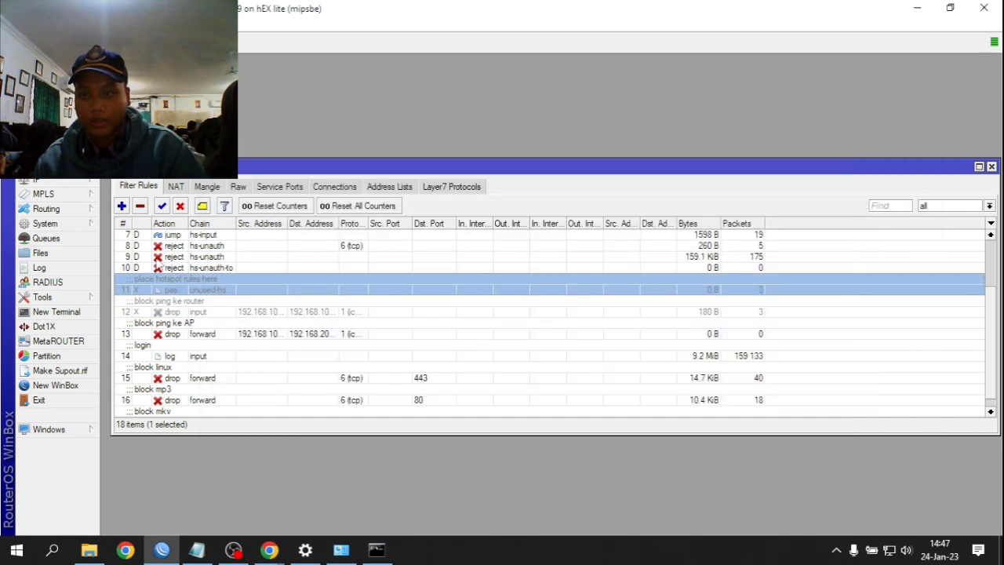
pyautogui.click(170, 314)
pyautogui.click(161, 206)
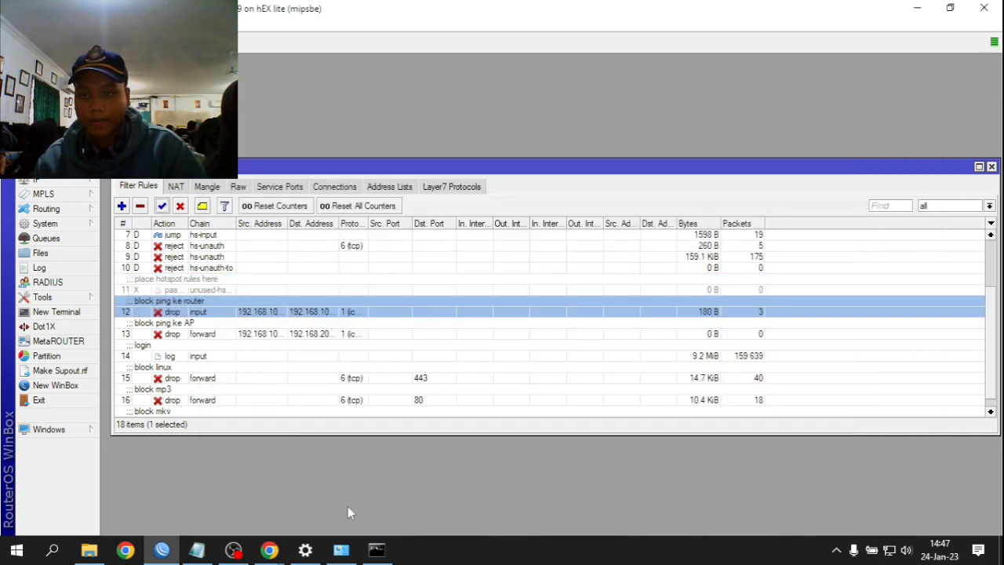
pyautogui.click(377, 550)
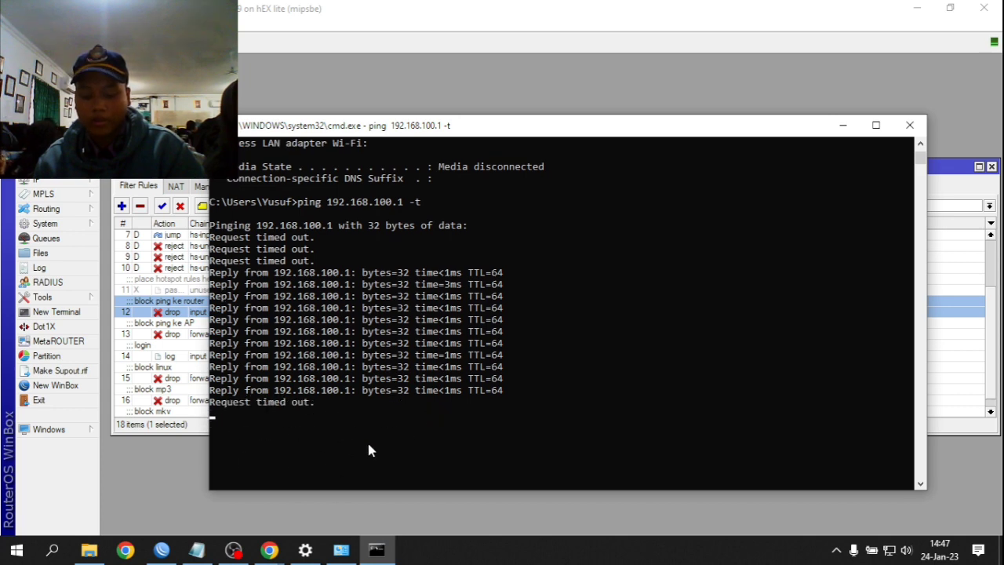
pyautogui.hotkey('ctrl', 'c')
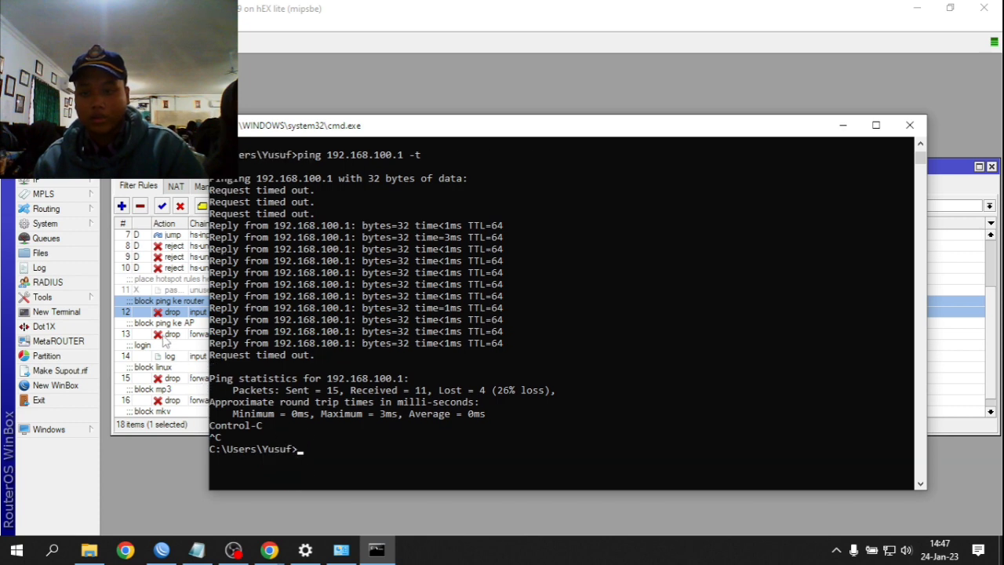
pyautogui.click(177, 324)
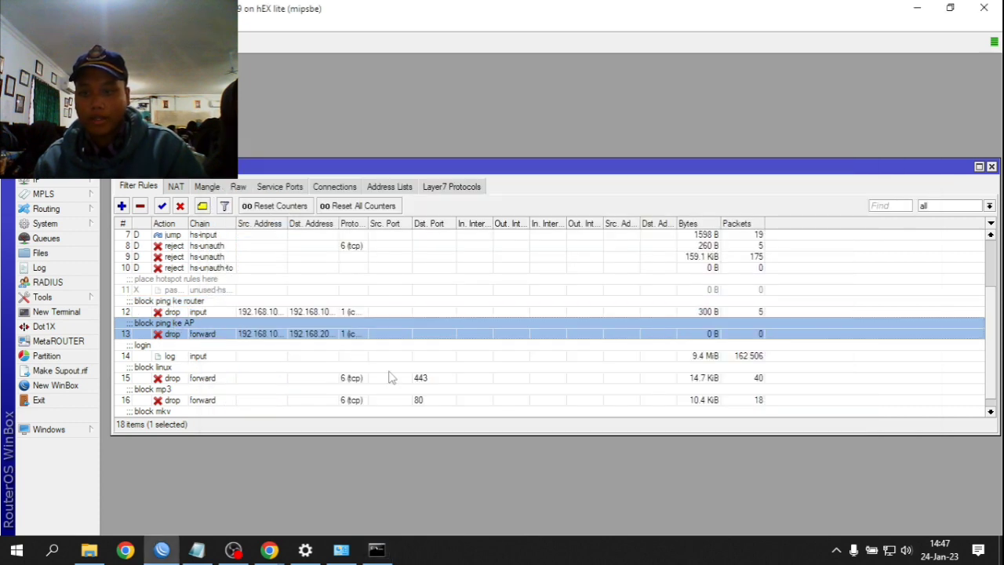
pyautogui.click(353, 552)
pyautogui.click(375, 552)
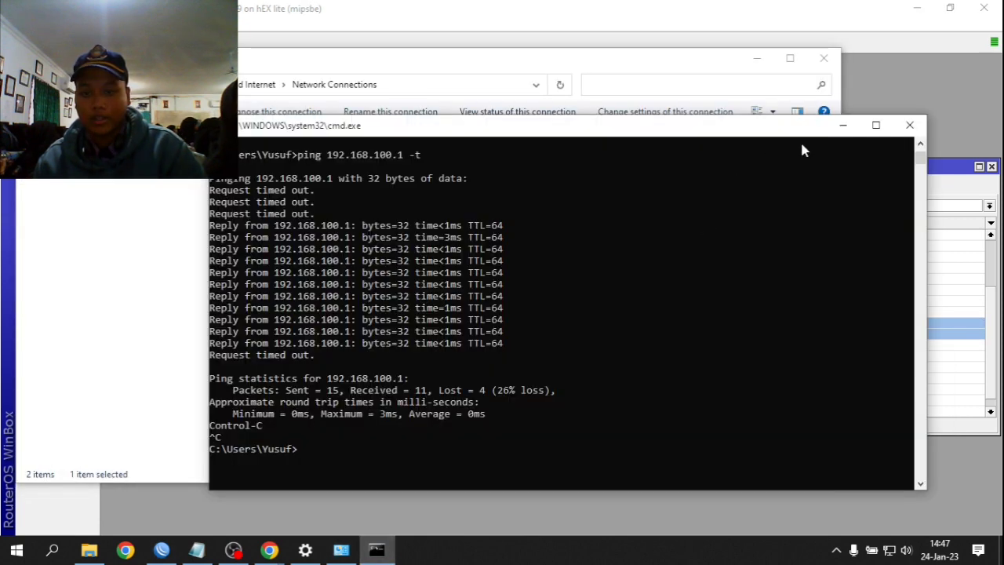
# - Clear the console with cls and open the Ethernet adapter's properties
pyautogui.write('cls')
pyautogui.press('Return')
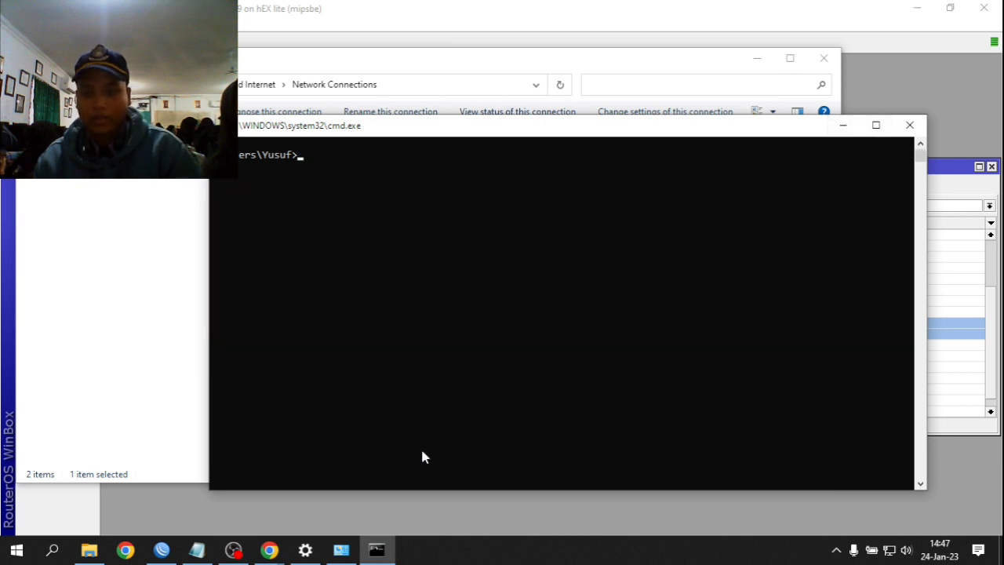
pyautogui.click(123, 209)
pyautogui.rightClick(119, 163)
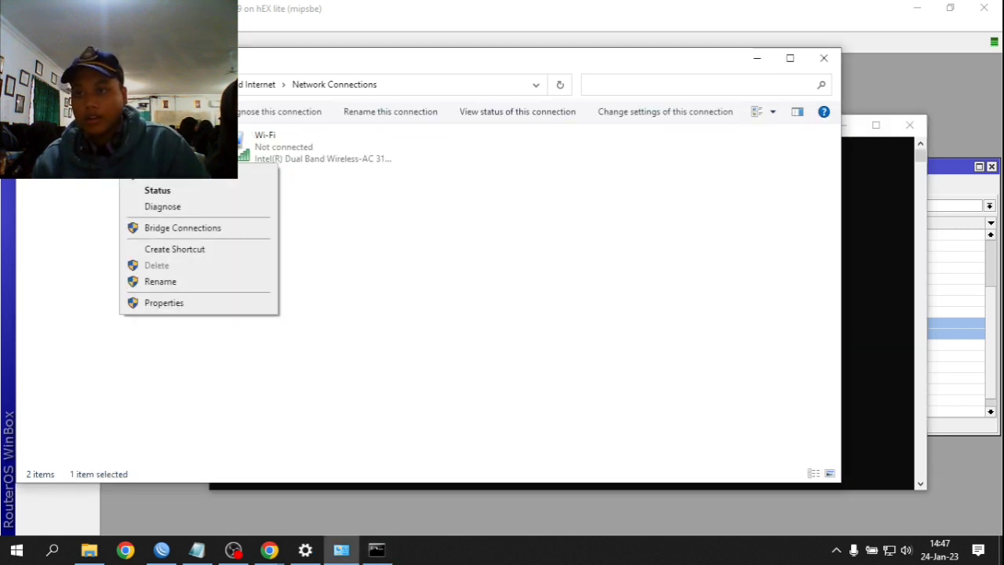
pyautogui.click(193, 303)
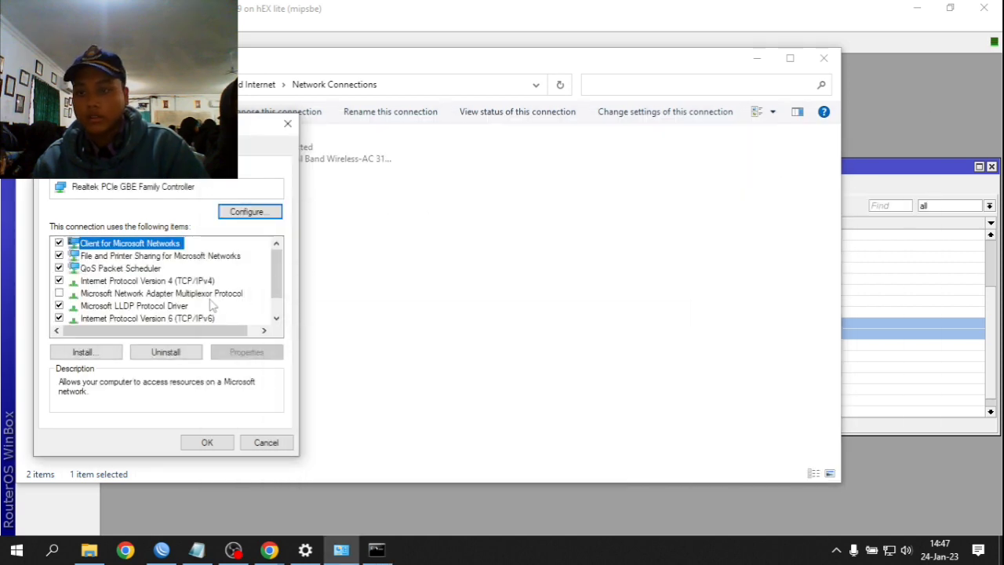
# - Change the last octet of the adapter's static IPv4 address to 3 and apply
pyautogui.click(207, 295)
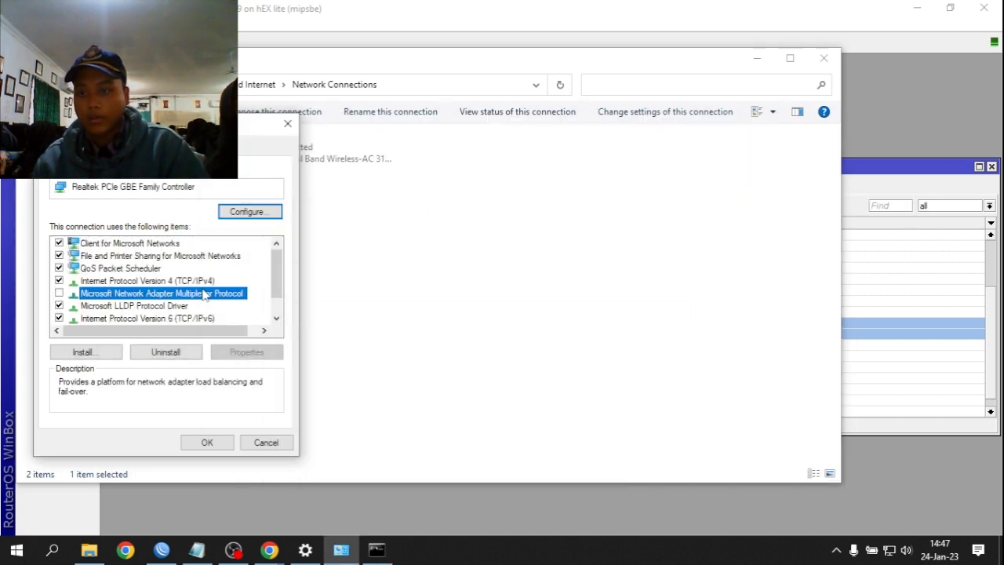
pyautogui.click(205, 284)
pyautogui.doubleClick(205, 284)
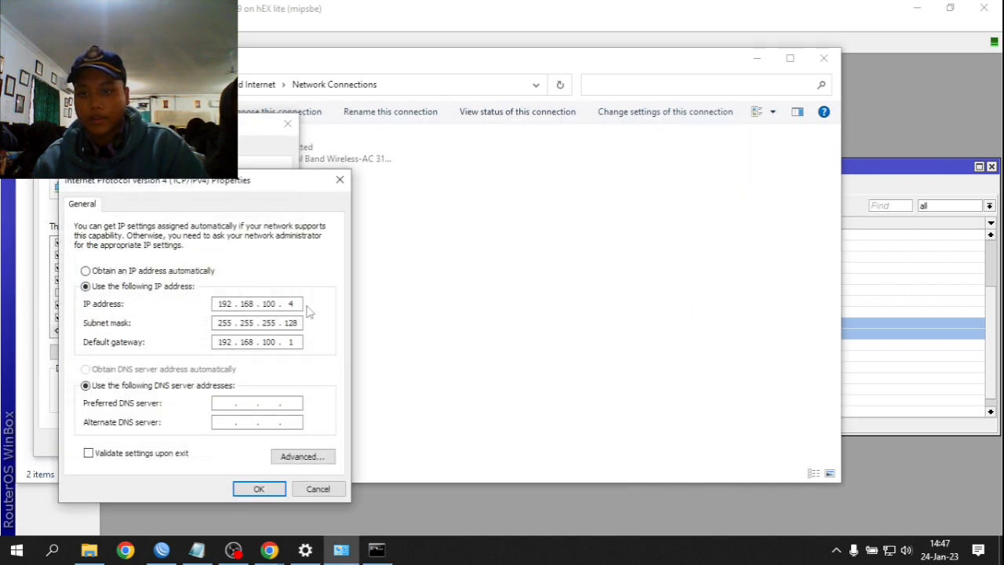
pyautogui.doubleClick(292, 303)
pyautogui.write('3')
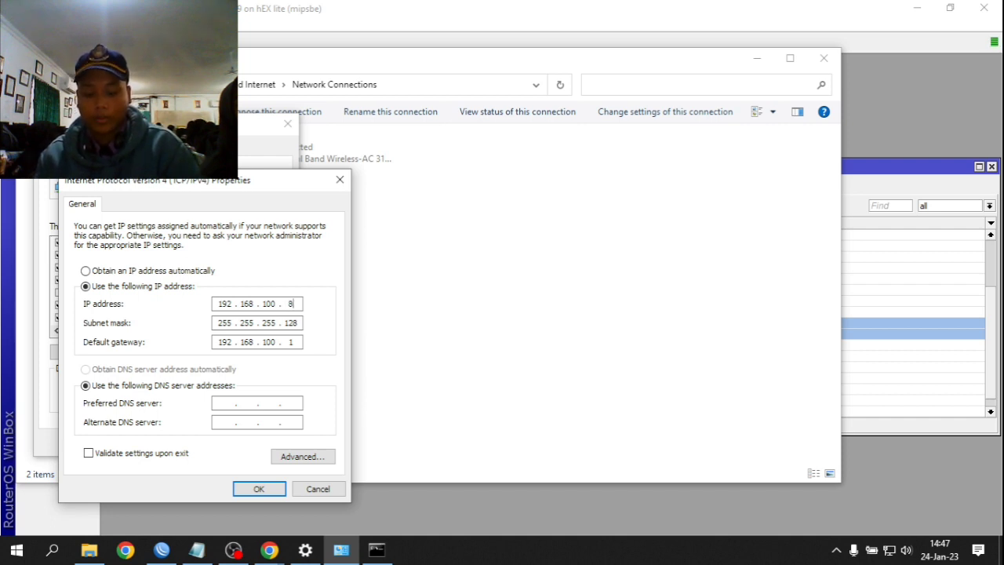
pyautogui.click(259, 489)
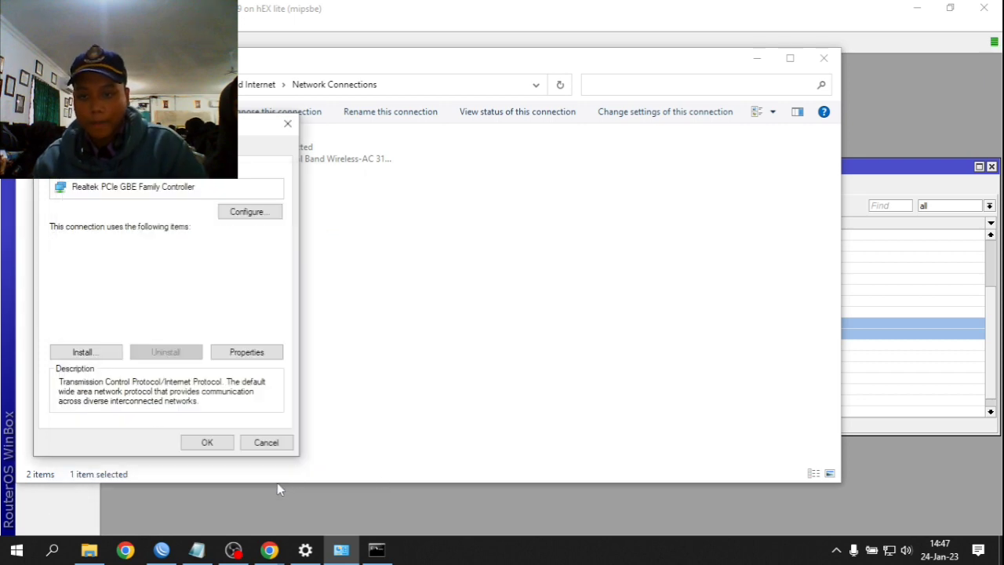
pyautogui.click(205, 441)
pyautogui.click(851, 355)
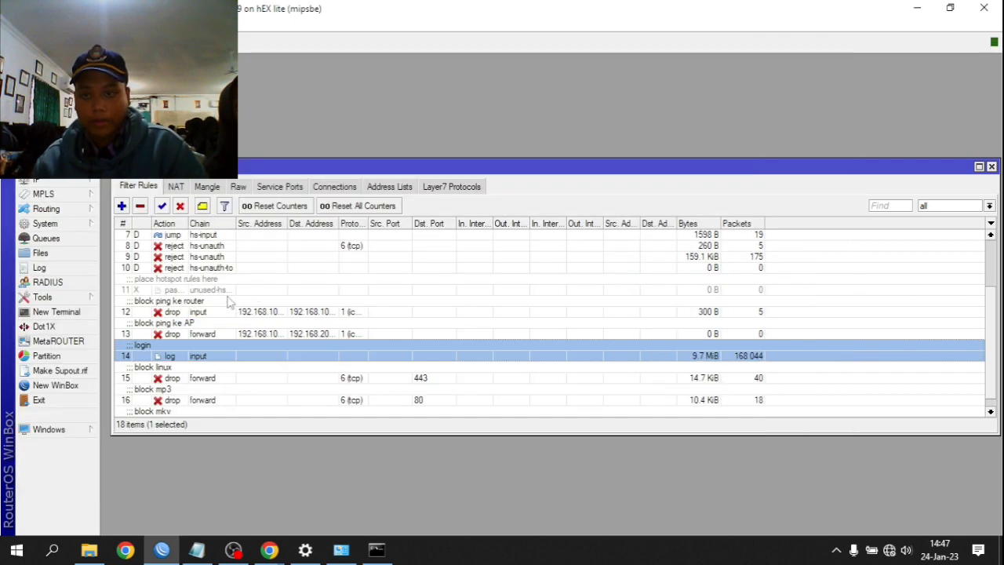
# - Open the 'block ping ke AP' rule settings and reconnect WinBox to the router
pyautogui.doubleClick(195, 336)
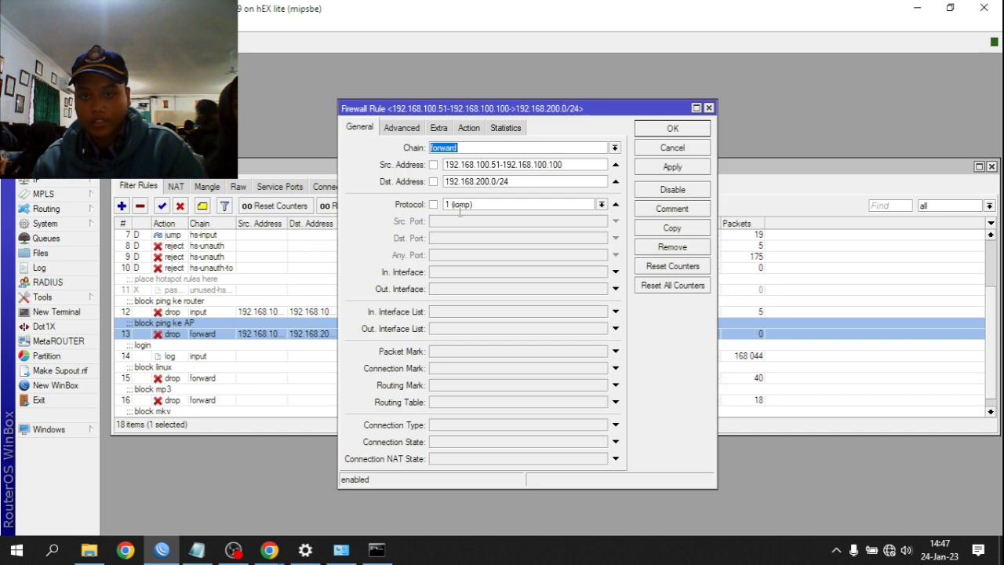
pyautogui.hotkey('alt', 'Tab')
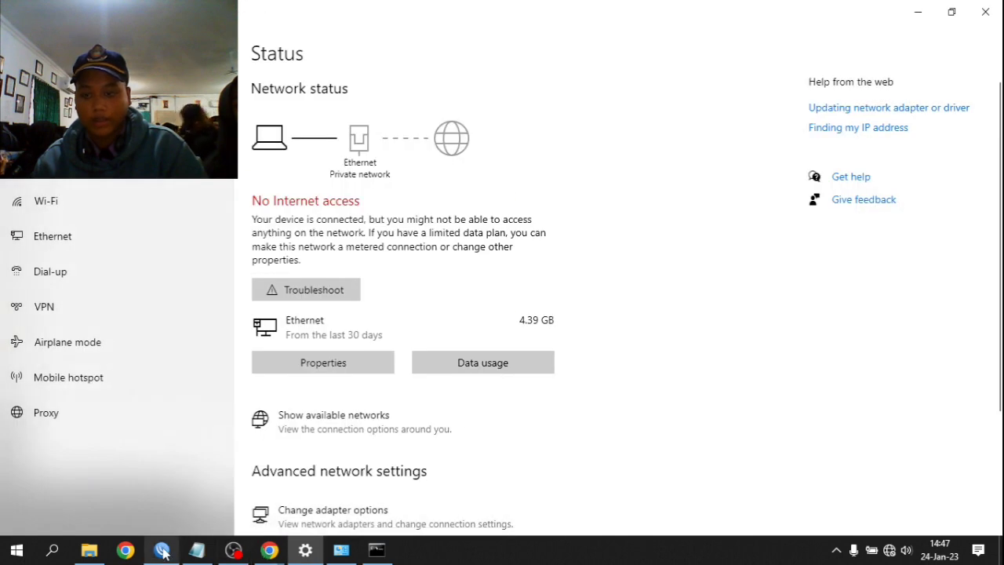
pyautogui.click(325, 113)
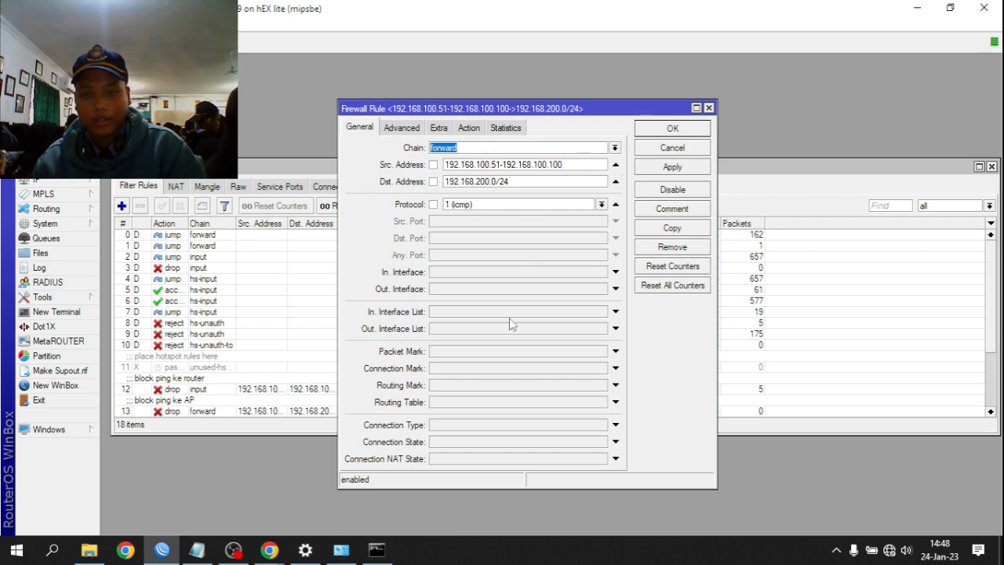
# - Run a continuous ping to 192.168.200.1, which gets replies, then stop it
pyautogui.click(377, 550)
pyautogui.write('pin')
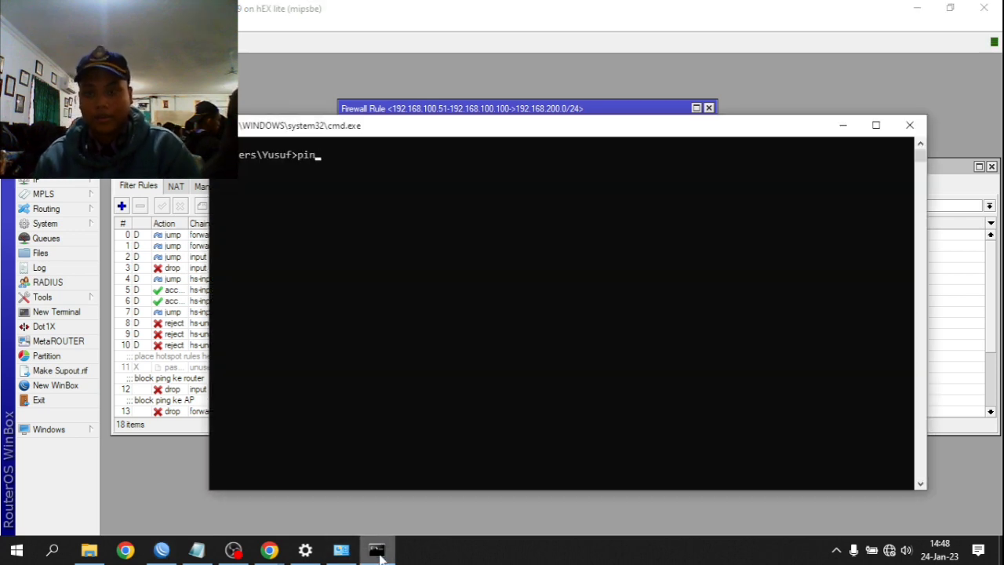
pyautogui.write('m')
pyautogui.write(' 192.168.100')
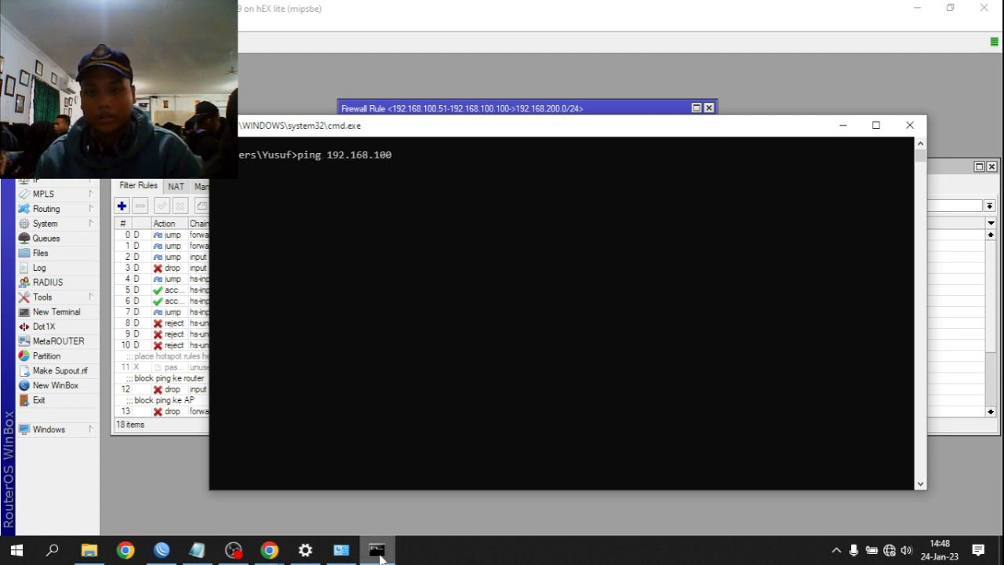
pyautogui.press('BackSpace')
pyautogui.press('BackSpace')
pyautogui.press('BackSpace')
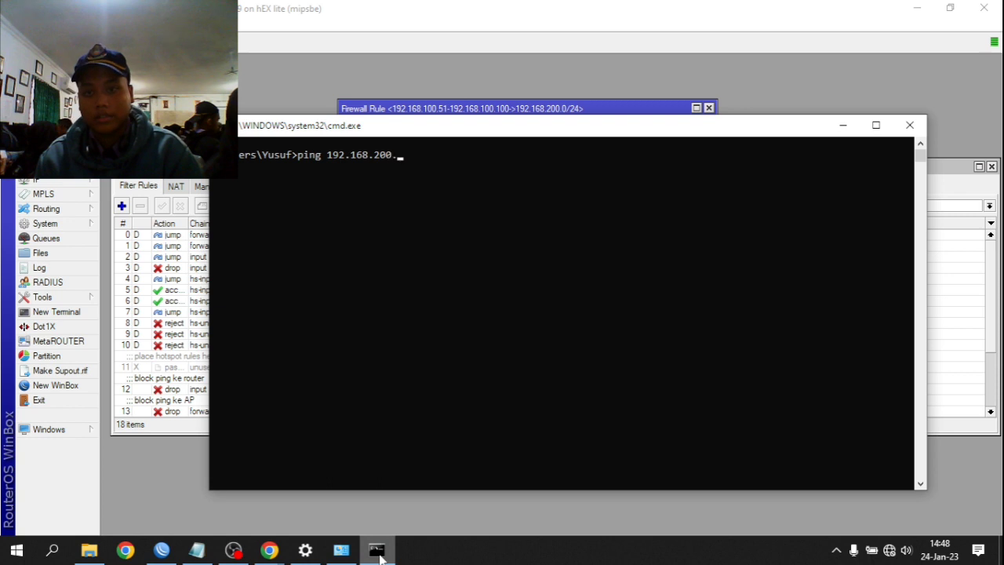
pyautogui.write('t')
pyautogui.press('Return')
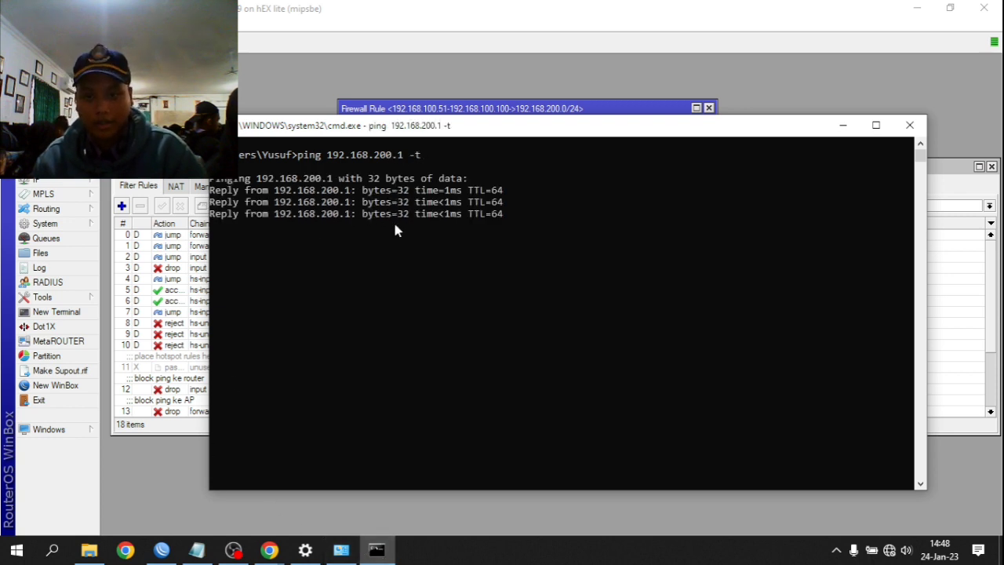
pyautogui.hotkey('ctrl', 'c')
# - Start a continuous ping to 192.168.200.0, which times out, and close the rule settings
pyautogui.press('Up')
pyautogui.press('BackSpace')
pyautogui.press('BackSpace')
pyautogui.press('BackSpace')
pyautogui.press('BackSpace')
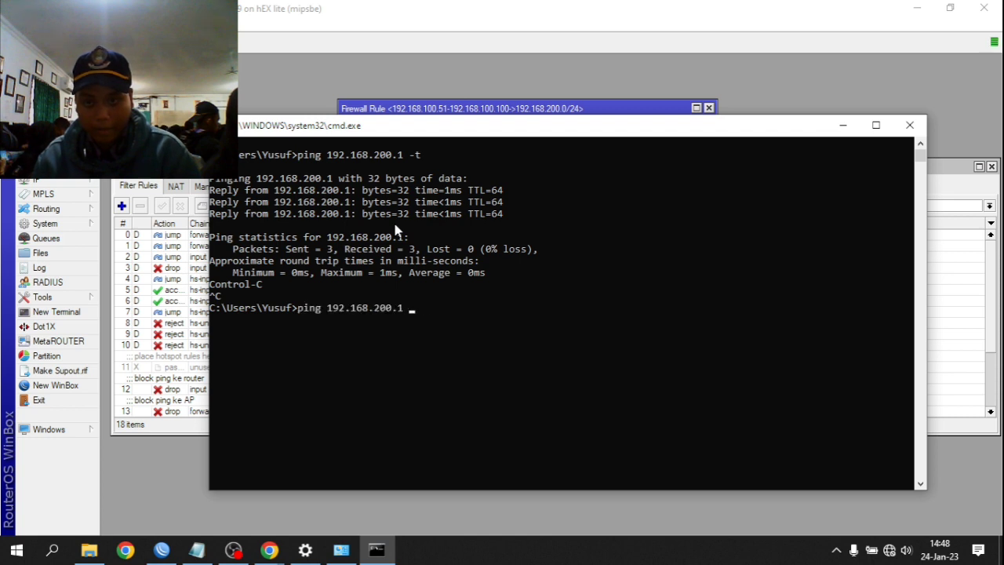
pyautogui.write('0 t')
pyautogui.press('Return')
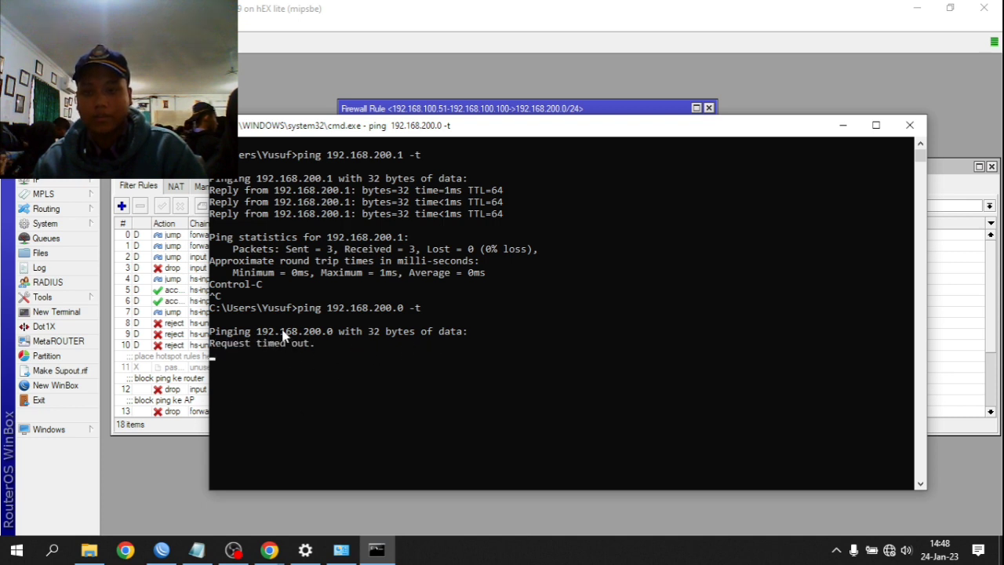
pyautogui.click(600, 111)
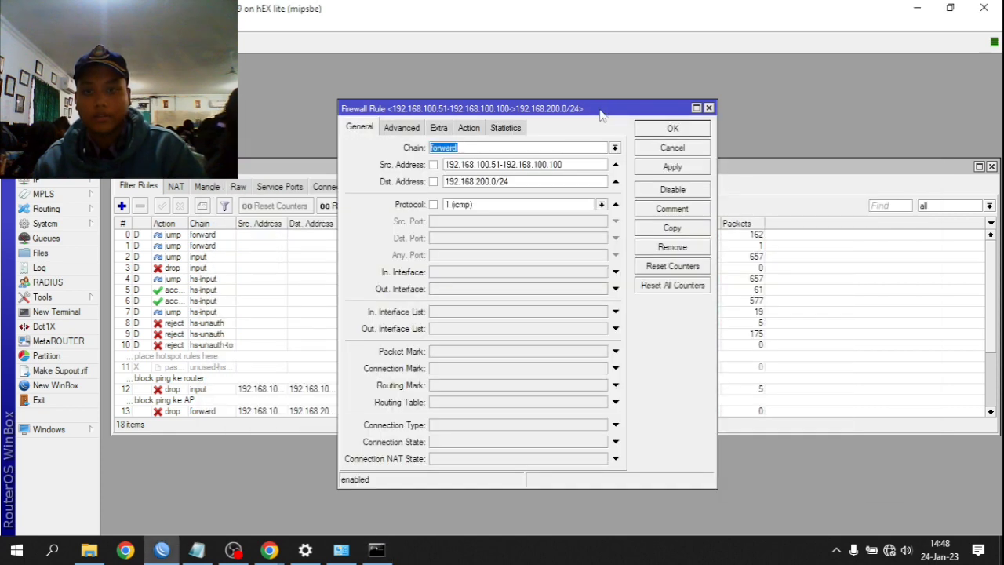
pyautogui.click(709, 108)
# - Disable the AP ping-block rule 13 and watch the running ping
pyautogui.scroll(-2, 196, 405)
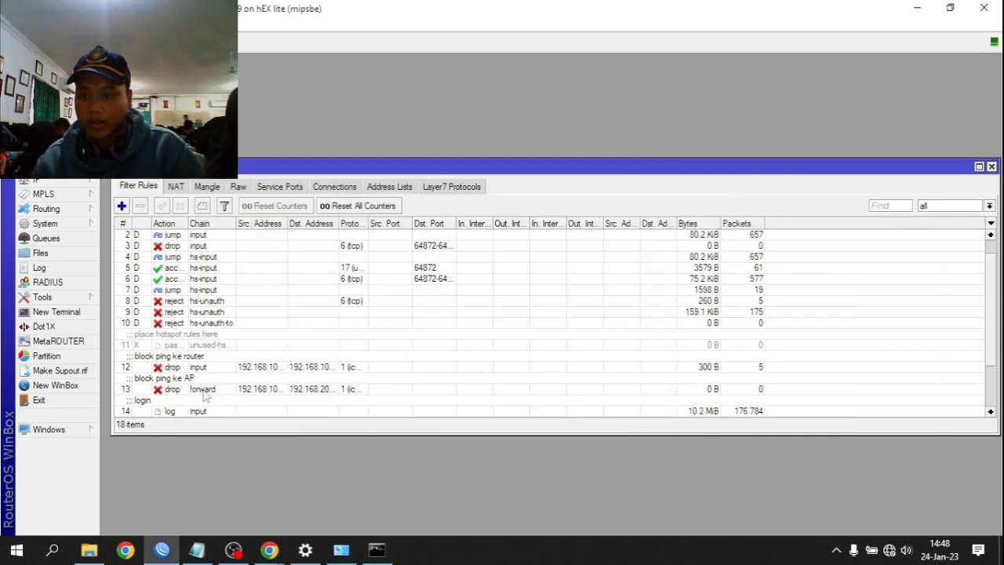
pyautogui.click(209, 389)
pyautogui.click(180, 207)
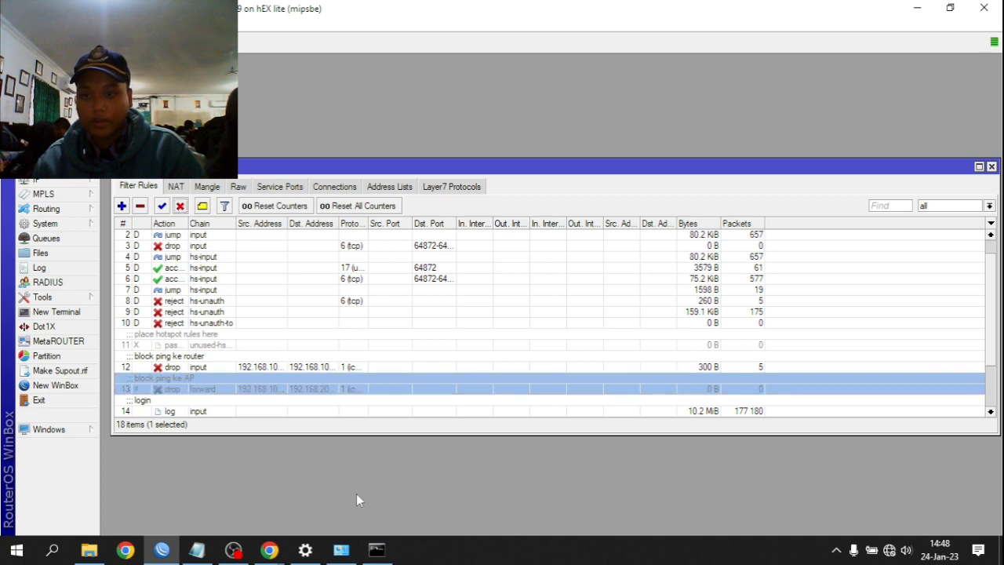
pyautogui.click(376, 550)
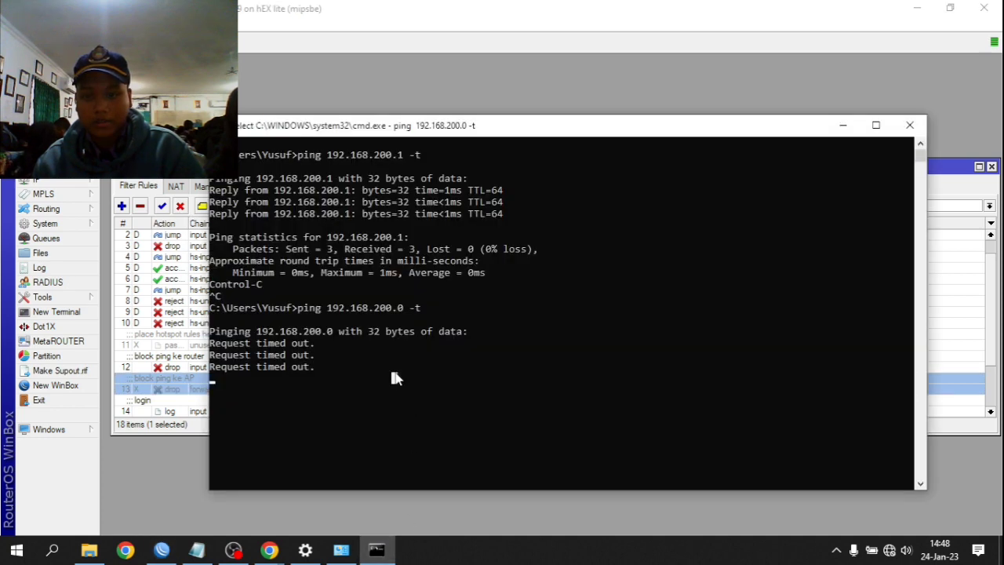
pyautogui.scroll(-1, 392, 366)
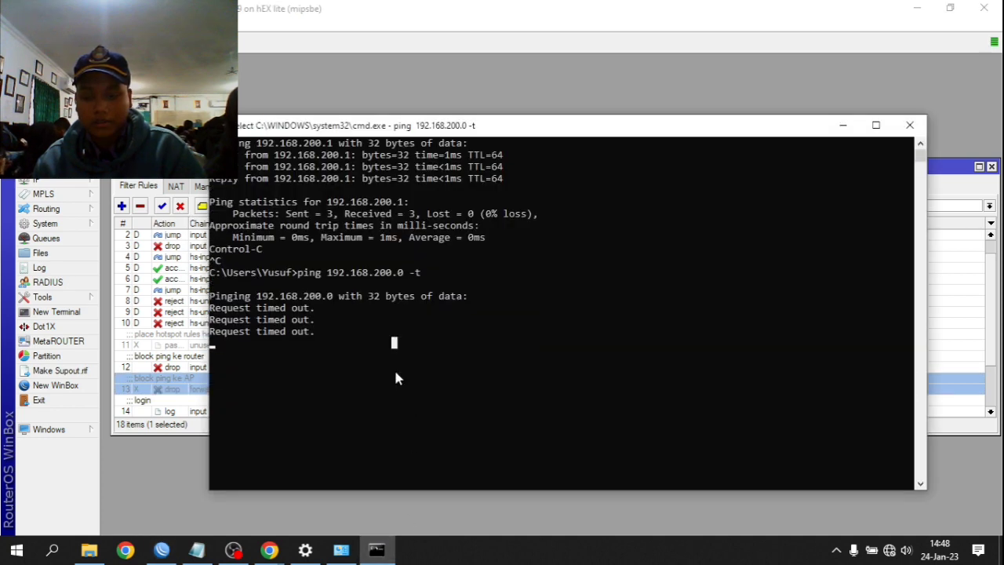
pyautogui.press('Escape')
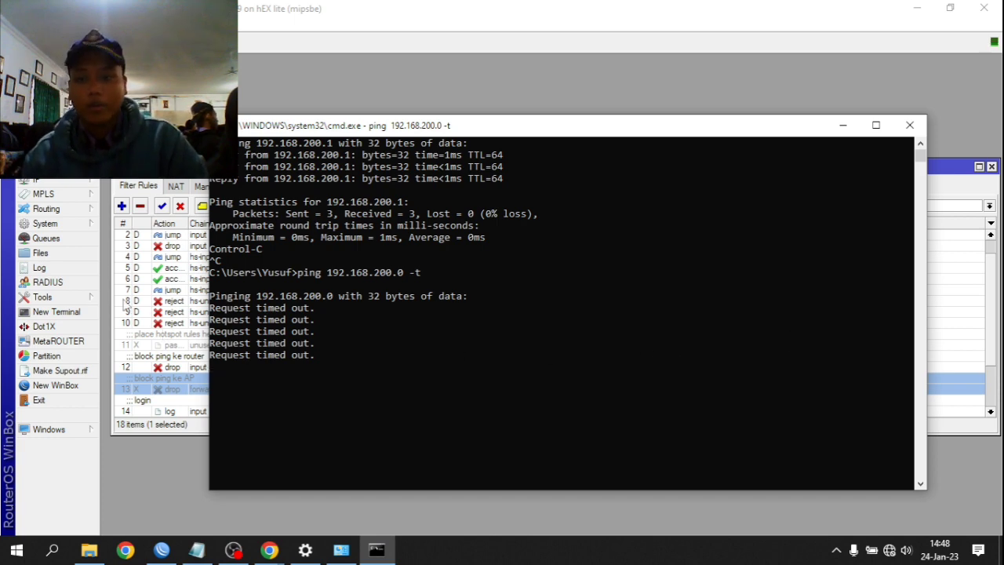
# - Re-enable rule 13 and change its chain from forward to input
pyautogui.click(939, 392)
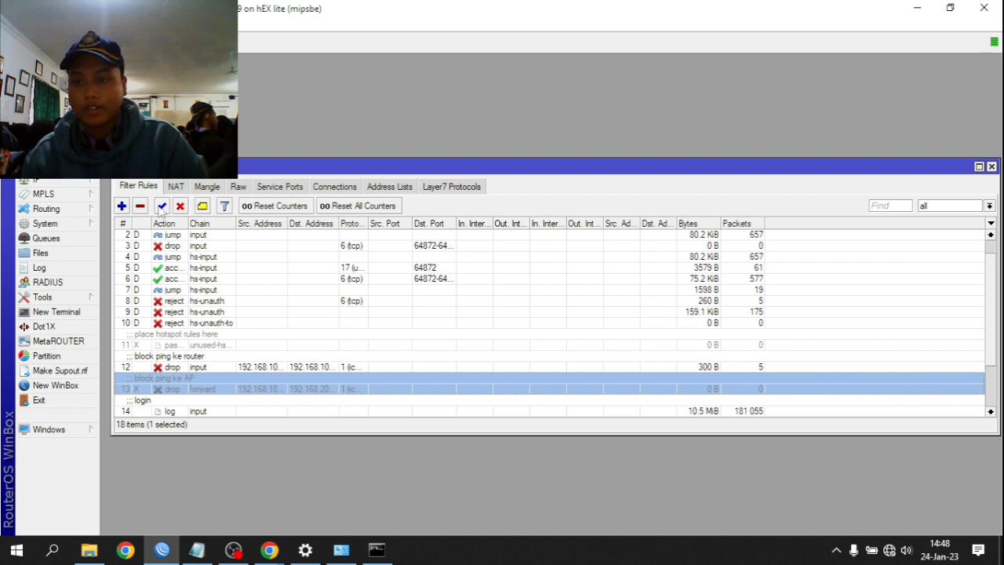
pyautogui.click(161, 207)
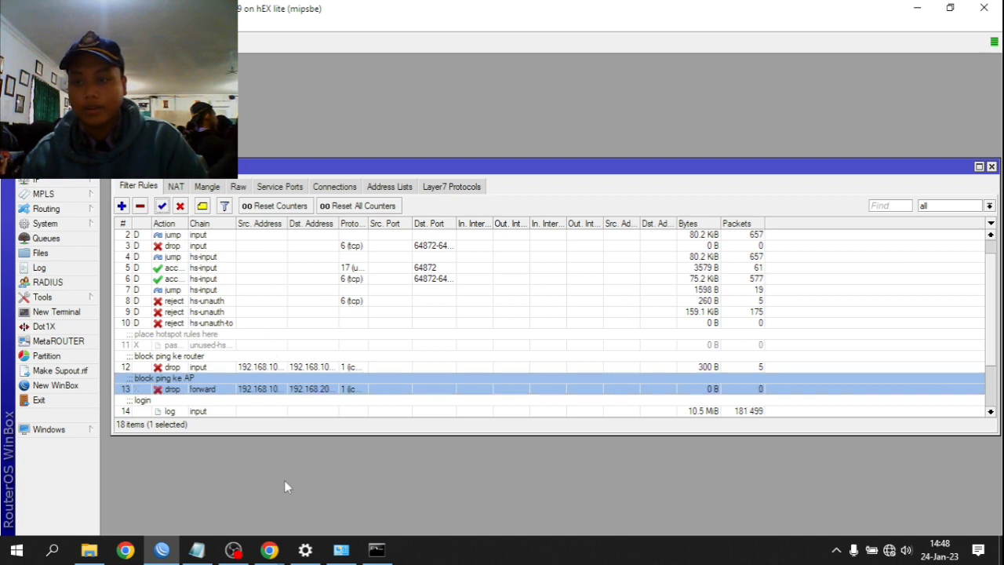
pyautogui.doubleClick(248, 389)
pyautogui.click(614, 148)
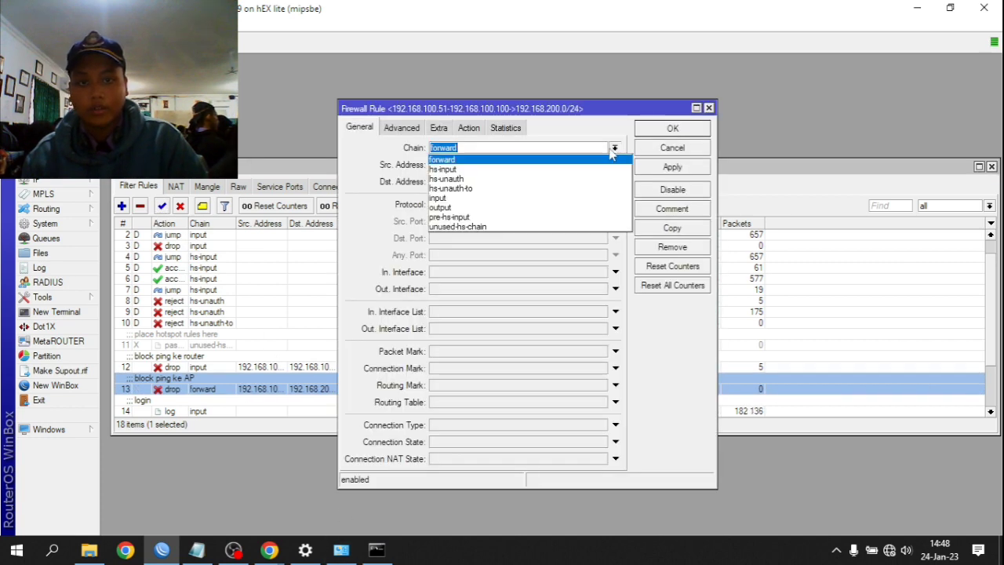
pyautogui.click(489, 197)
pyautogui.click(673, 170)
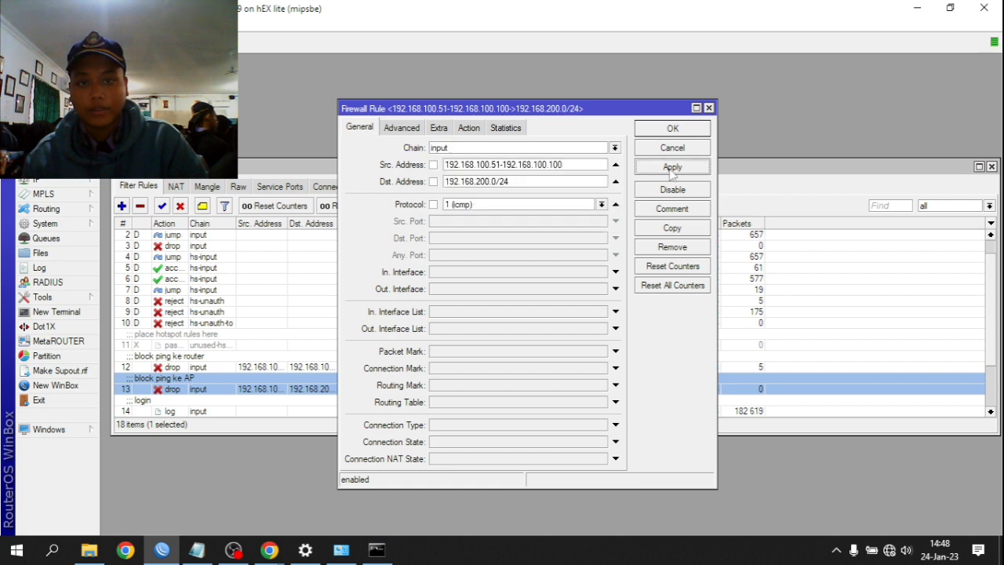
pyautogui.click(672, 130)
pyautogui.click(377, 550)
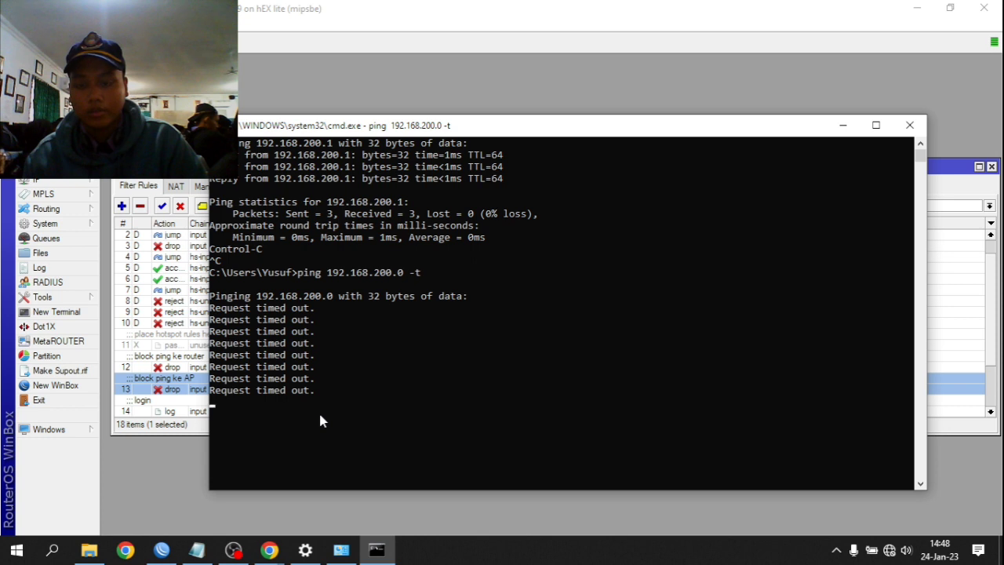
# - Stop the continuous ping and run a standard ping to 192.168.200.0
pyautogui.scroll(-3, 318, 410)
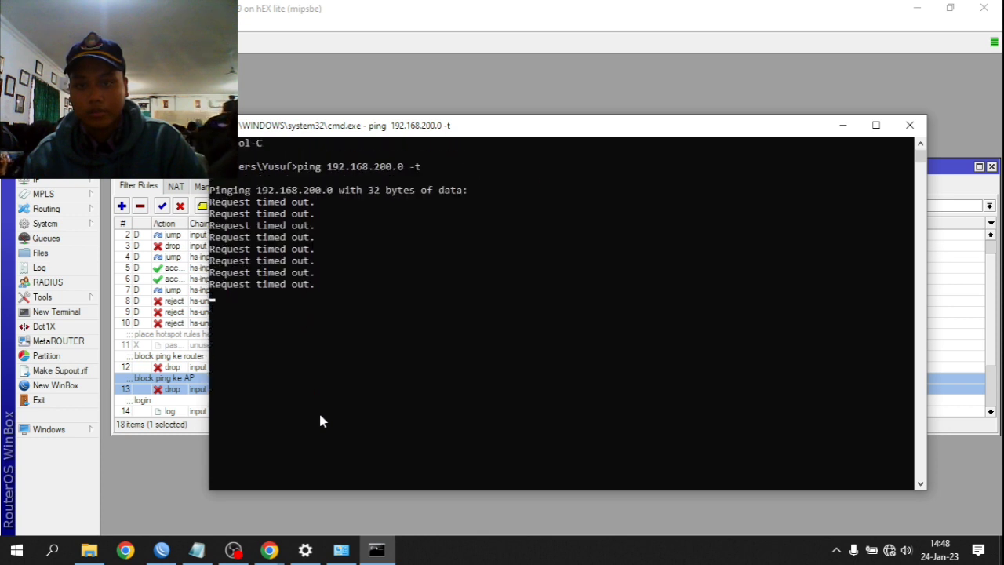
pyautogui.hotkey('ctrl', 'c')
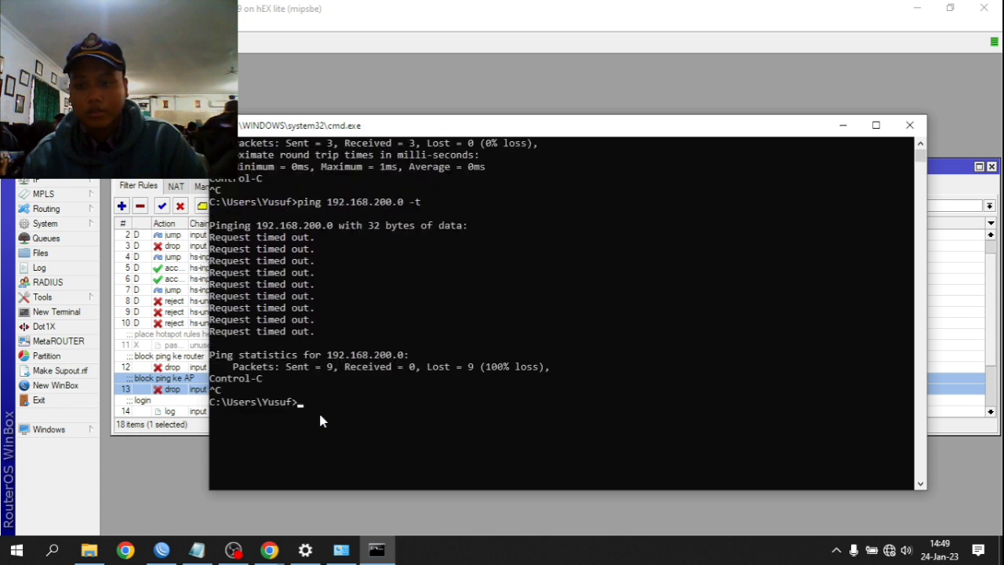
pyautogui.write('ping 19')
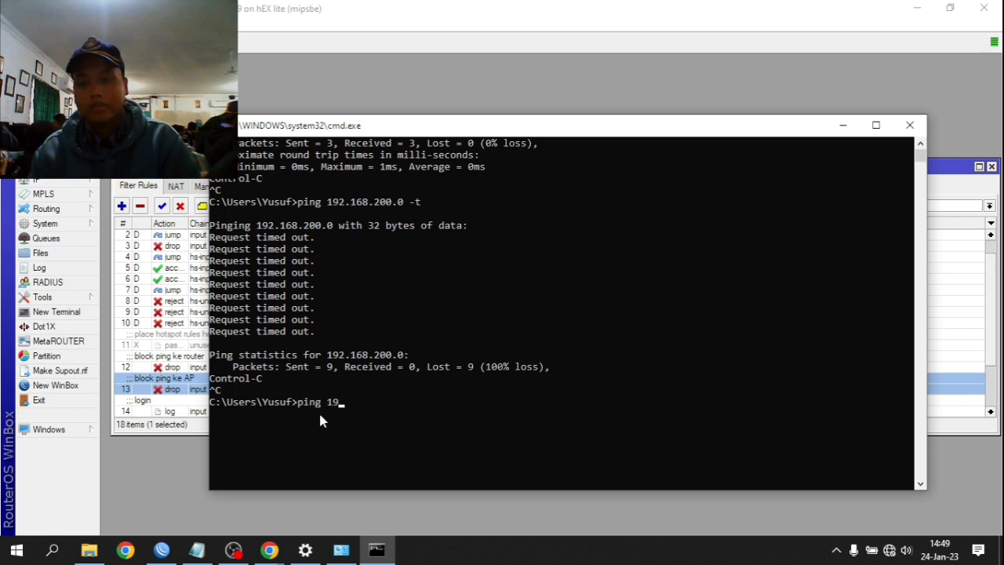
pyautogui.write('2.168')
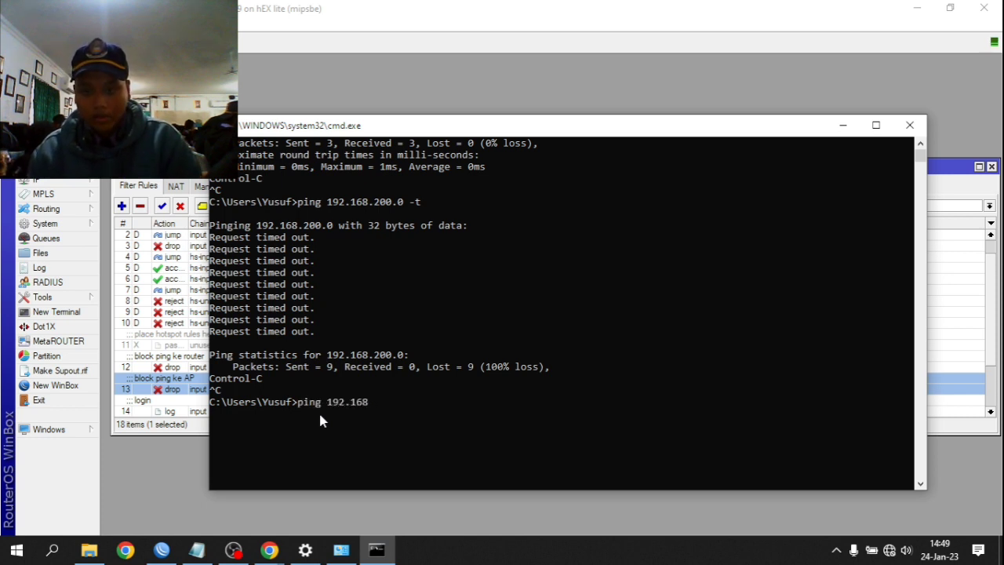
pyautogui.write('.200.0')
pyautogui.press('Return')
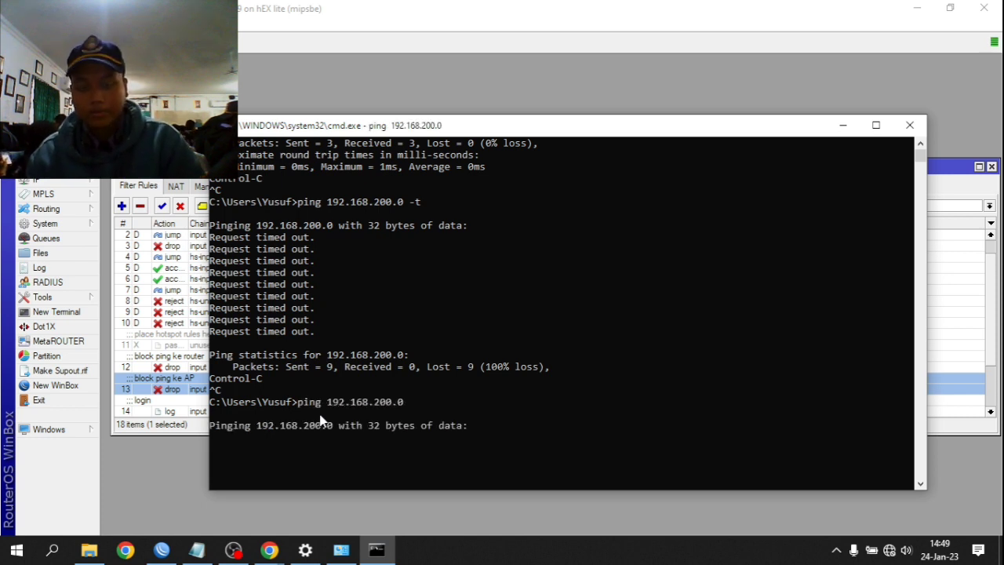
pyautogui.scroll(-2, 252, 431)
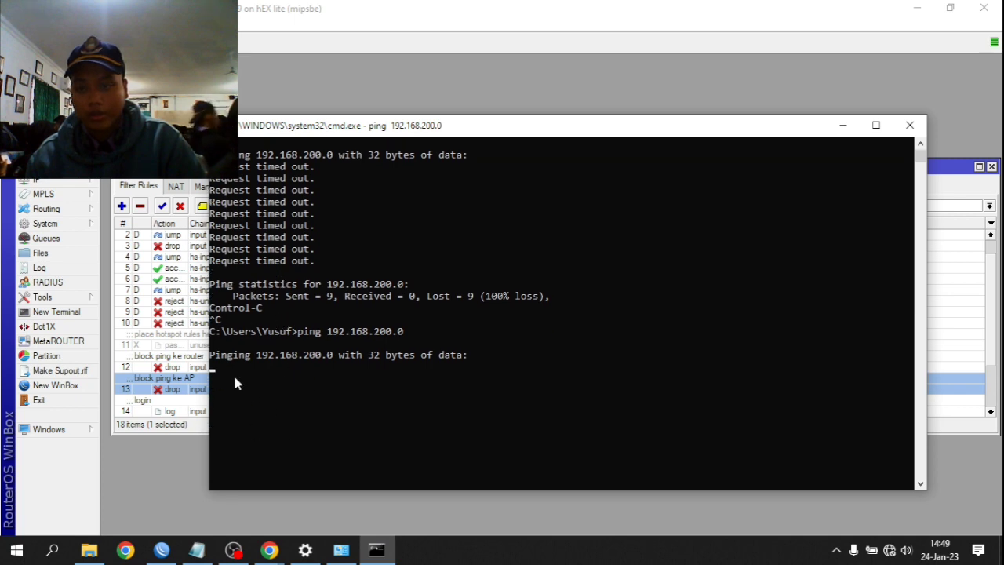
# - Disable the AP ping-block rule again while the ping runs, then stop the ping
pyautogui.click(188, 389)
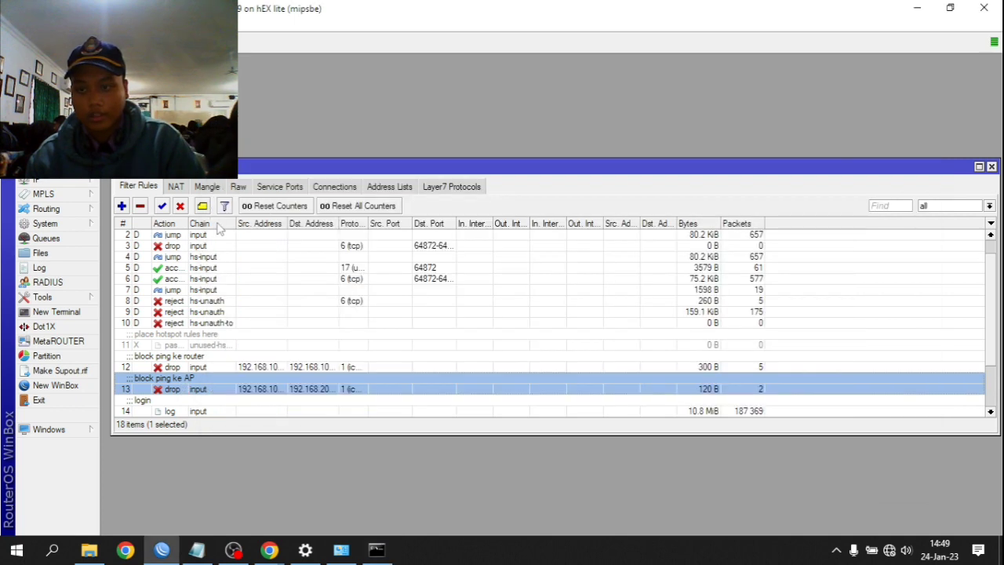
pyautogui.click(179, 206)
pyautogui.click(376, 550)
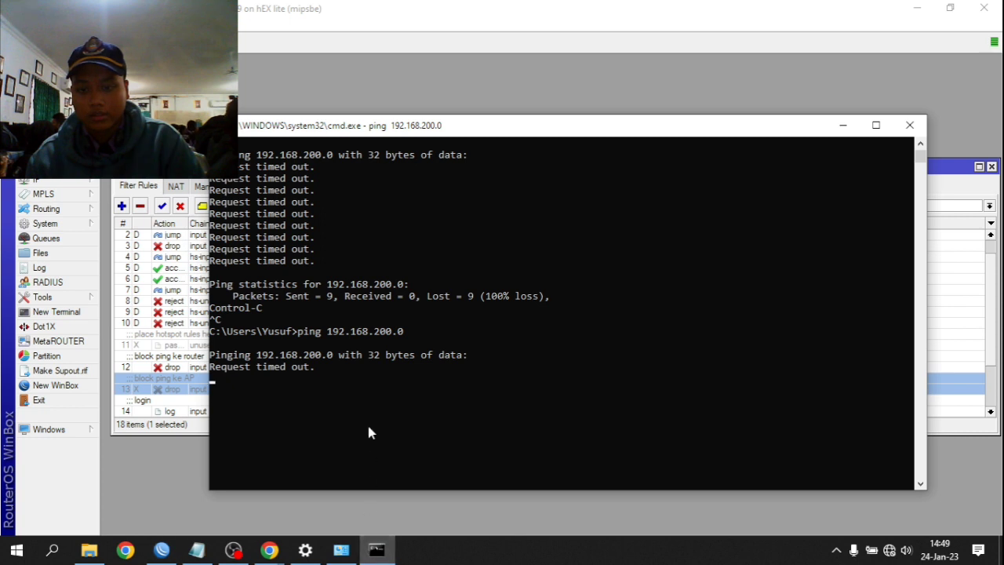
pyautogui.click(364, 378)
pyautogui.scroll(-1, 393, 393)
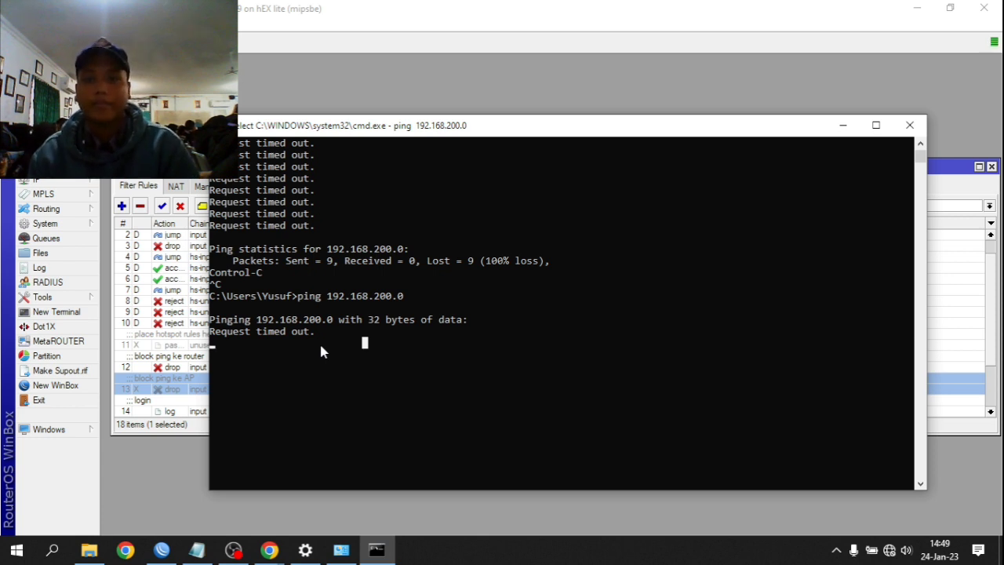
pyautogui.click(319, 344)
pyautogui.hotkey('ctrl', 'c')
pyautogui.hotkey('ctrl', 'c')
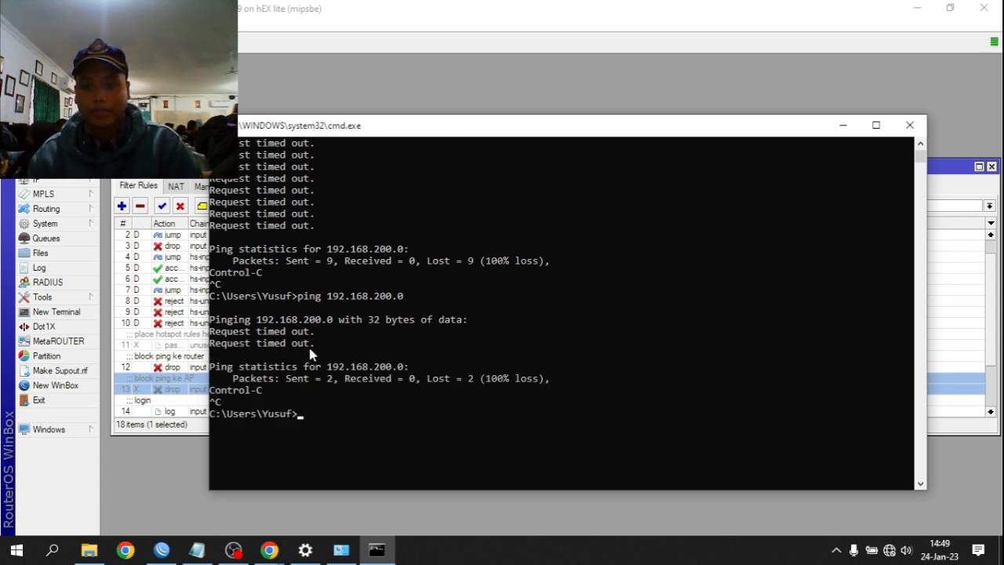
# - Rerun ping 192.168.200.0, which still times out, then return to the firewall rules
pyautogui.write('ping 192.168')
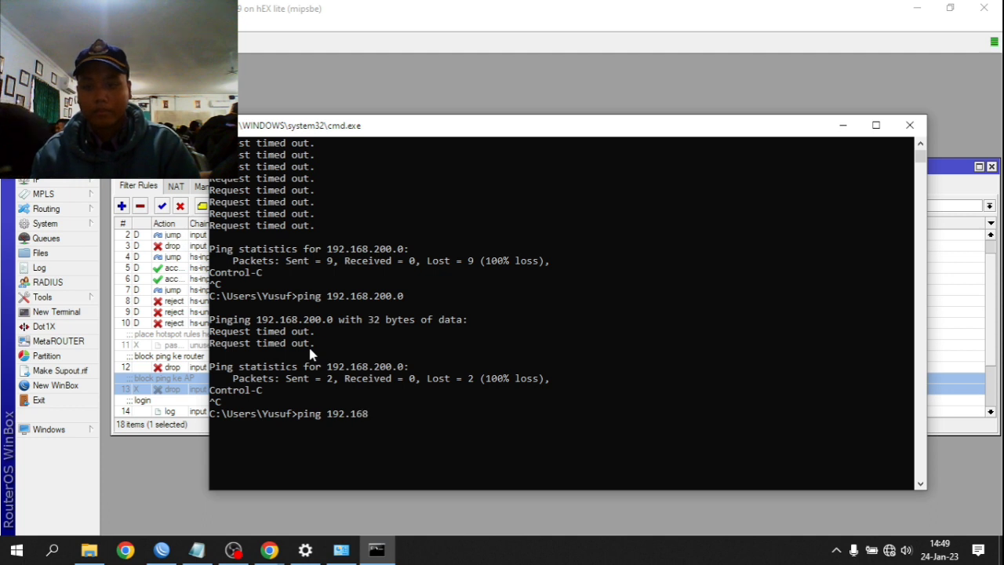
pyautogui.write('.200.')
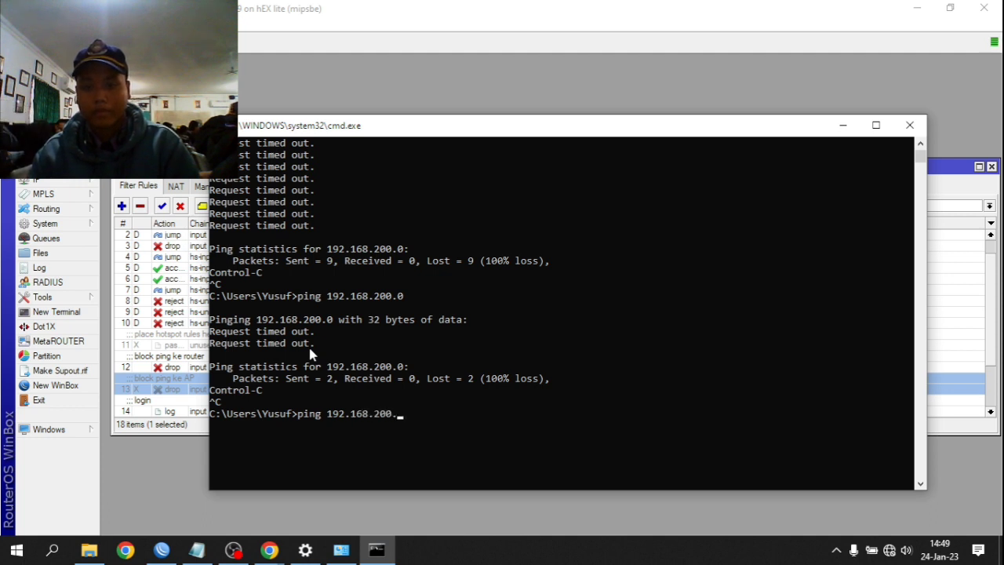
pyautogui.write('0')
pyautogui.press('Return')
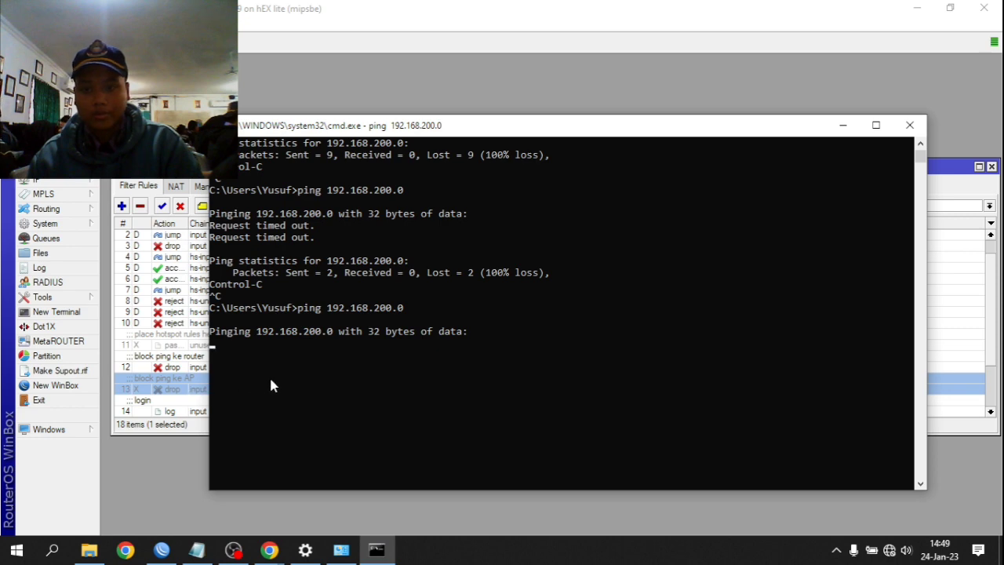
pyautogui.moveTo(234, 550)
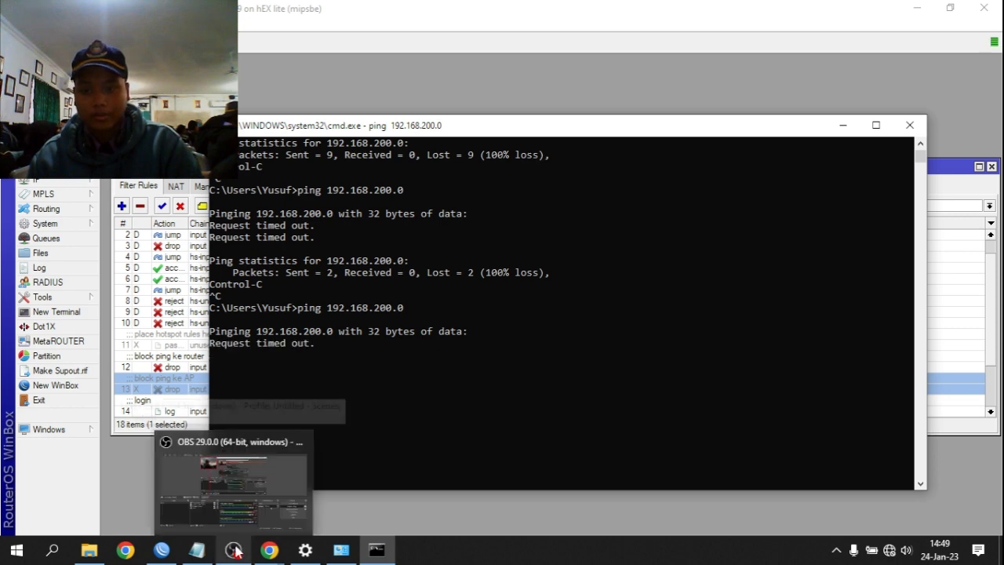
pyautogui.hotkey('ctrl', 'c')
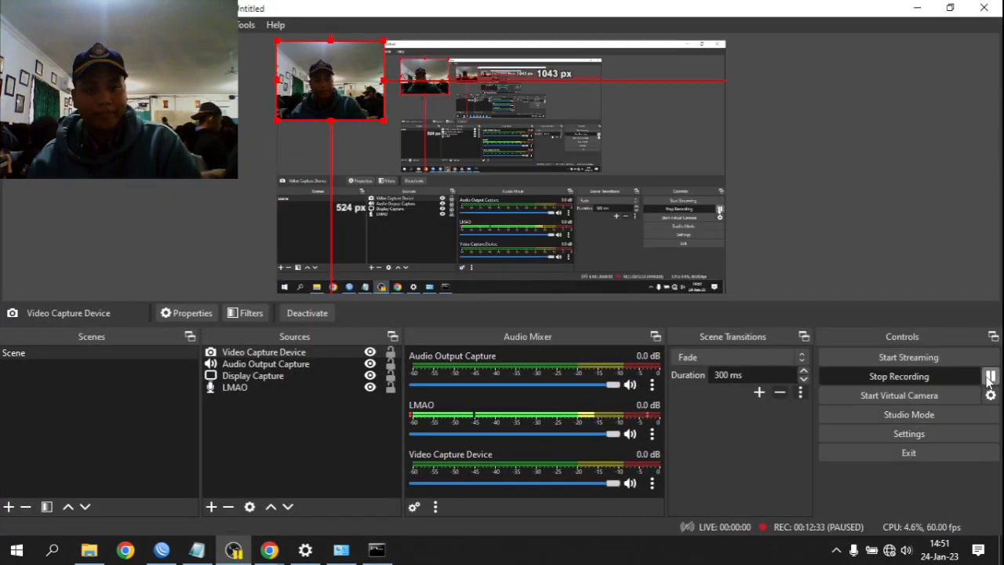
pyautogui.click(990, 377)
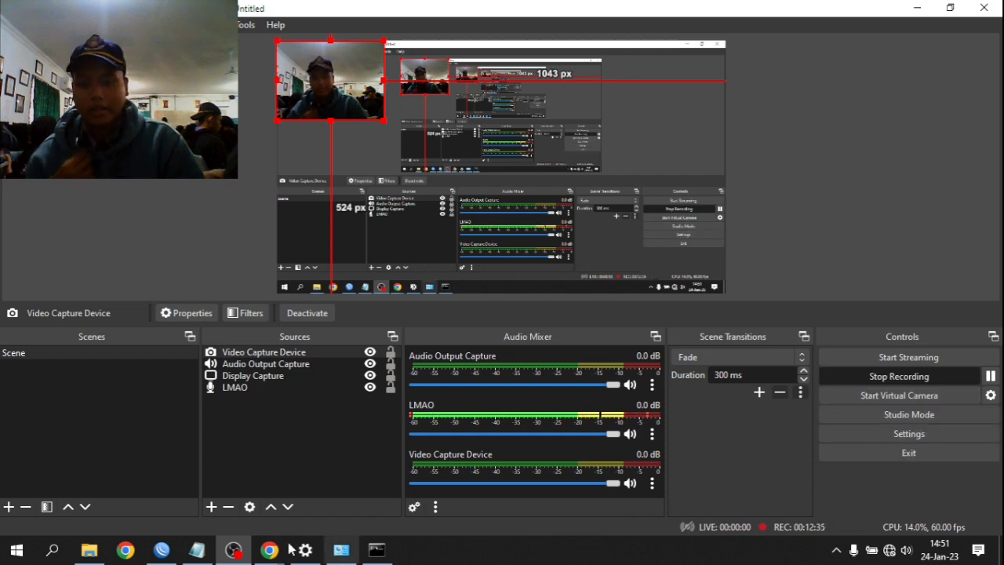
pyautogui.click(377, 550)
pyautogui.click(163, 550)
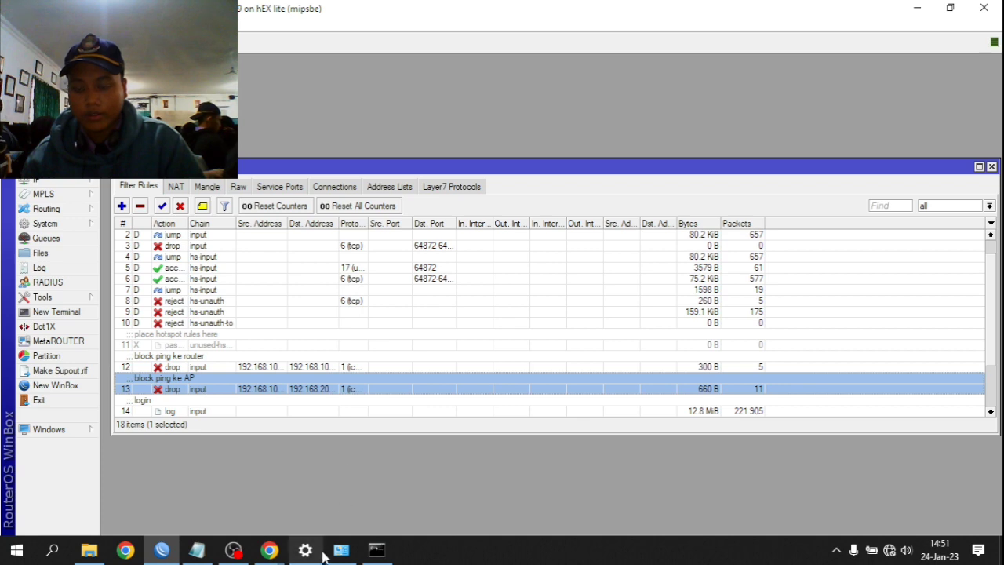
# - Stop the ping, clear the console and start ping 192.168.200.1 -t
pyautogui.click(377, 550)
pyautogui.hotkey('ctrl', 'c')
pyautogui.write('c')
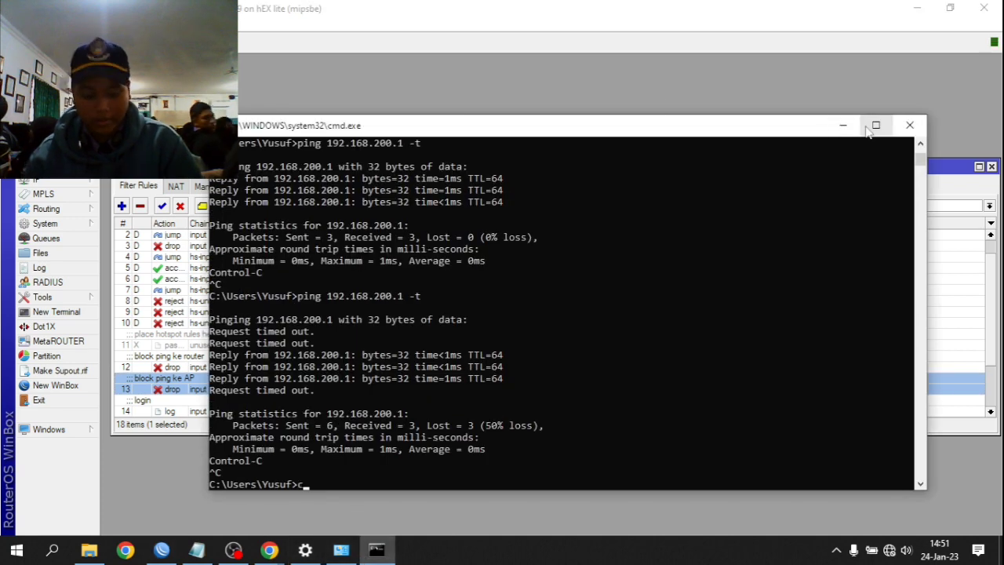
pyautogui.write('ls')
pyautogui.press('Return')
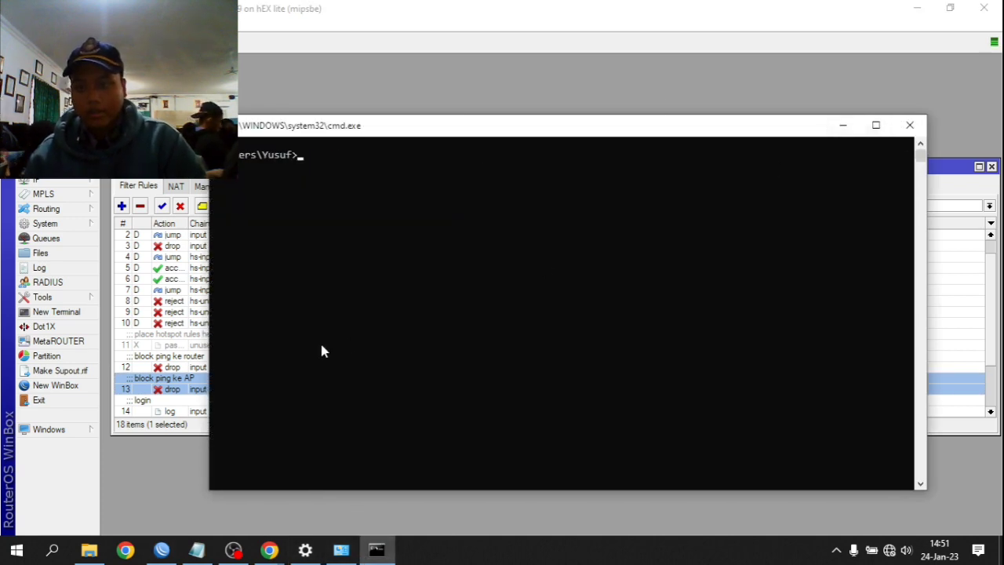
pyautogui.write('ping 1')
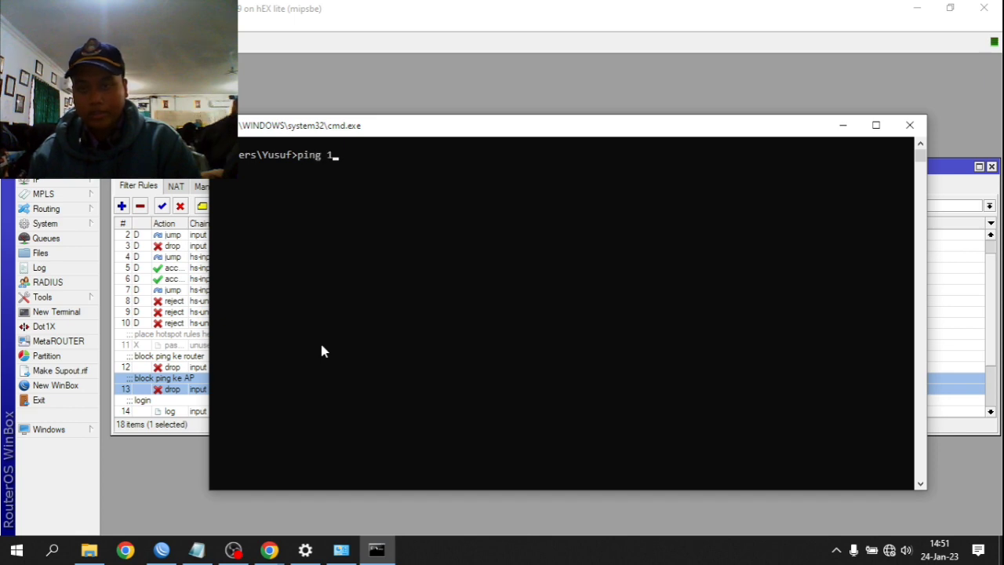
pyautogui.write('92.168.200.2')
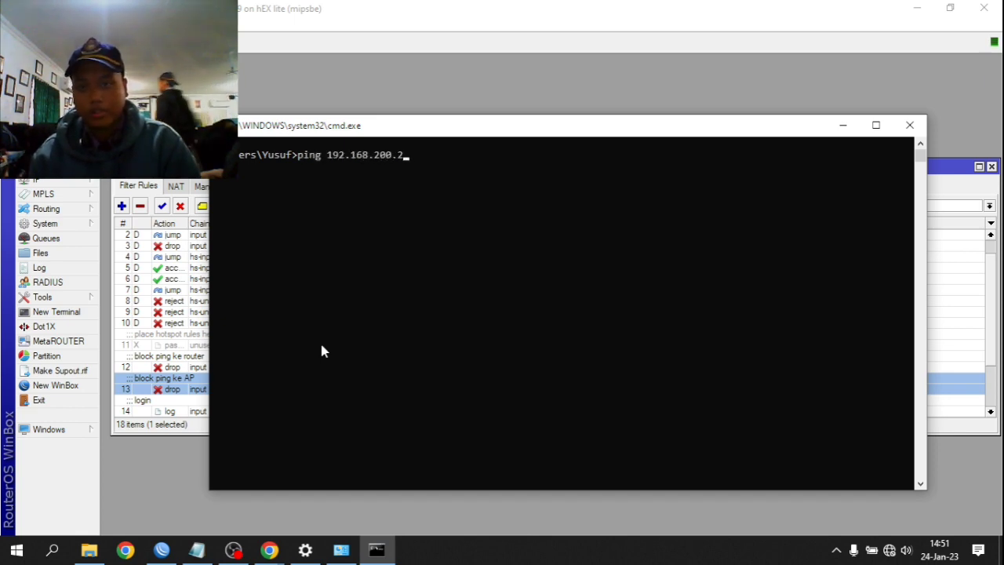
pyautogui.press('BackSpace')
pyautogui.write('1')
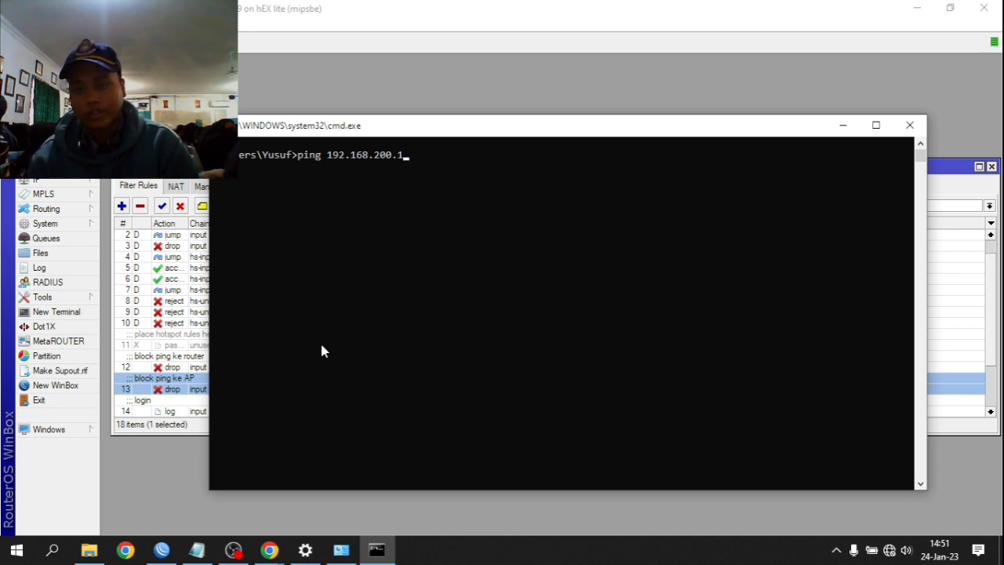
pyautogui.write(' -t')
pyautogui.press('Return')
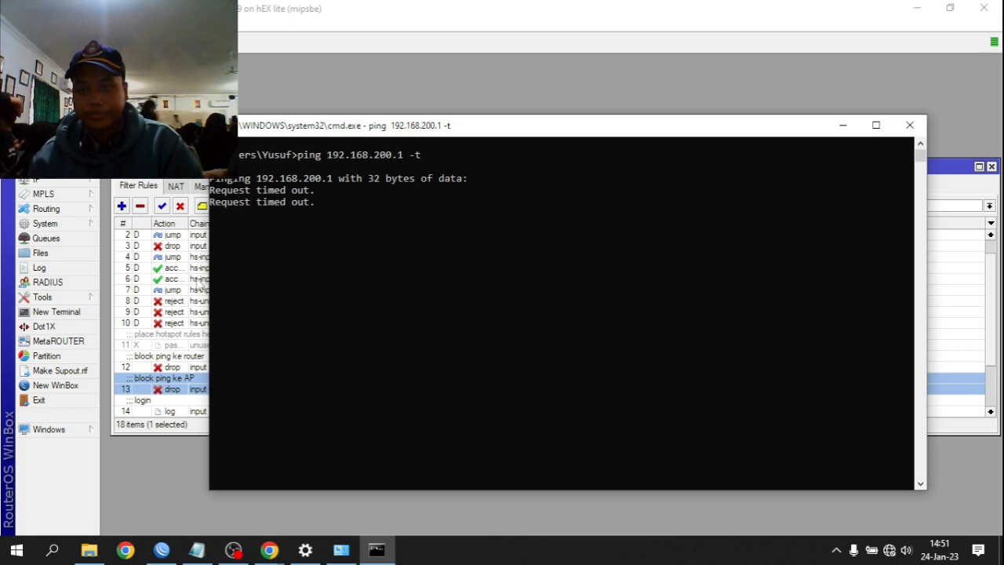
pyautogui.click(180, 394)
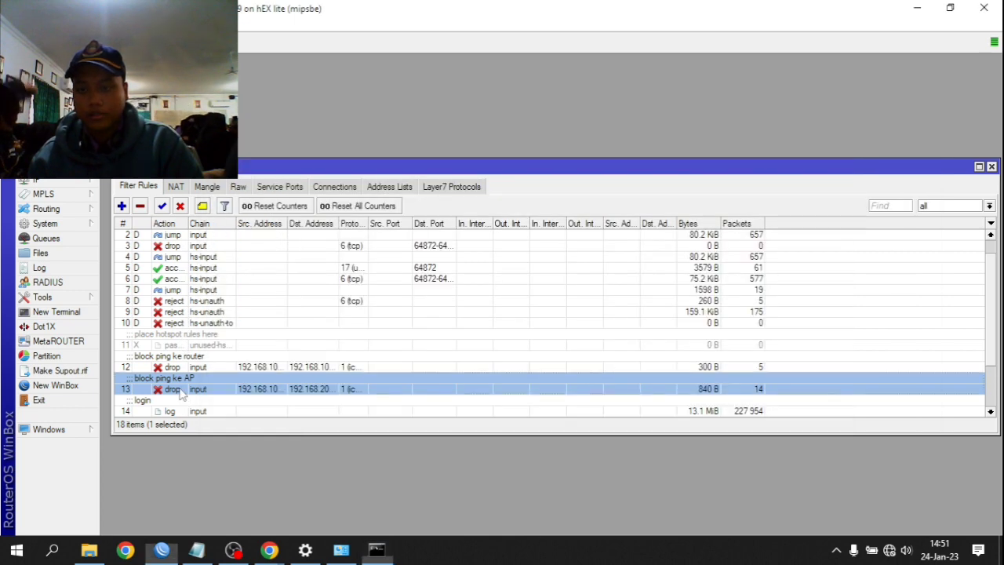
# - Review and apply the 'block ping ke AP' rule (ICMP to 192.168.200.0/24, input), then disable it
pyautogui.doubleClick(207, 387)
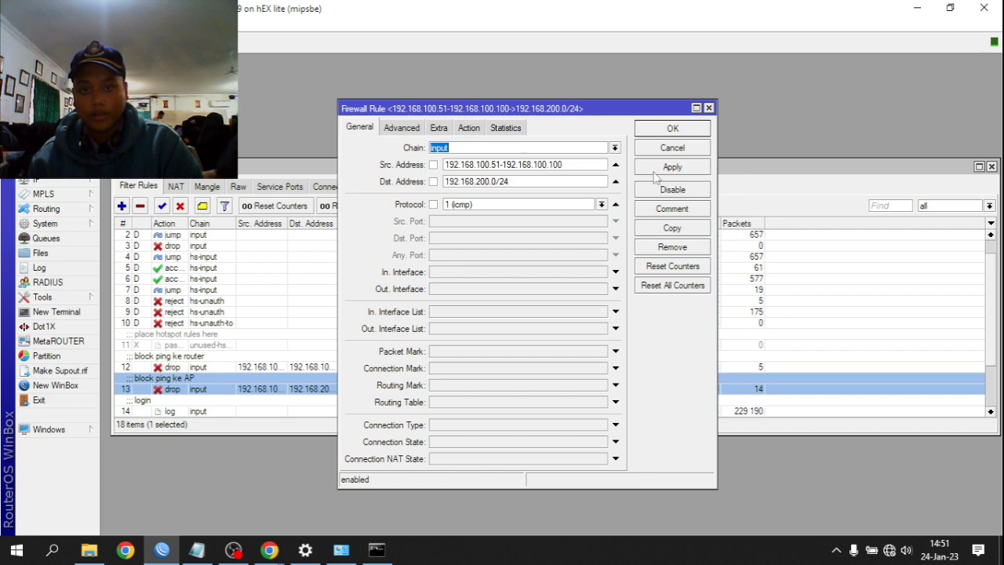
pyautogui.scroll(-1, 240, 380)
pyautogui.scroll(-2, 240, 381)
pyautogui.scroll(2, 228, 376)
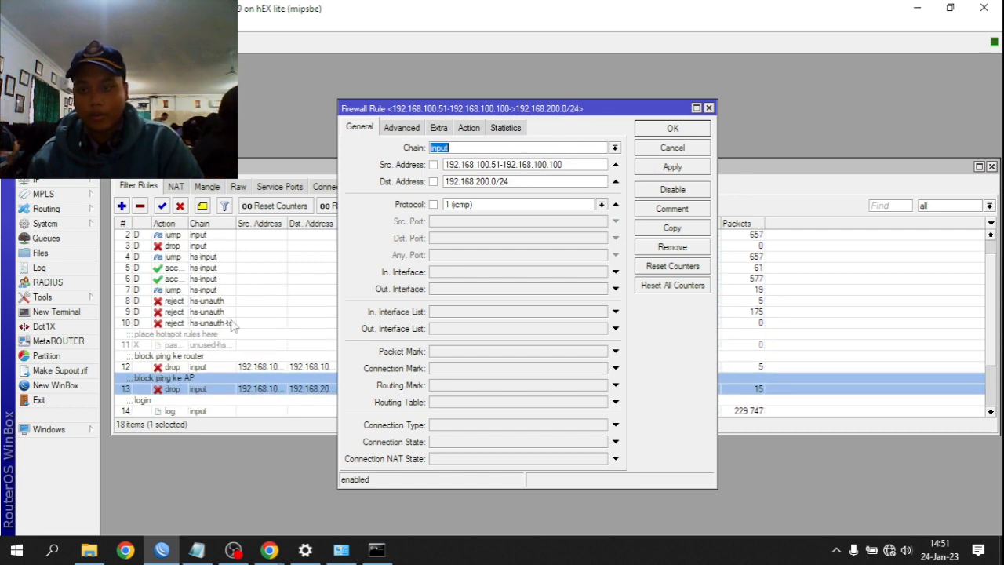
pyautogui.scroll(-2, 205, 382)
pyautogui.scroll(3, 267, 280)
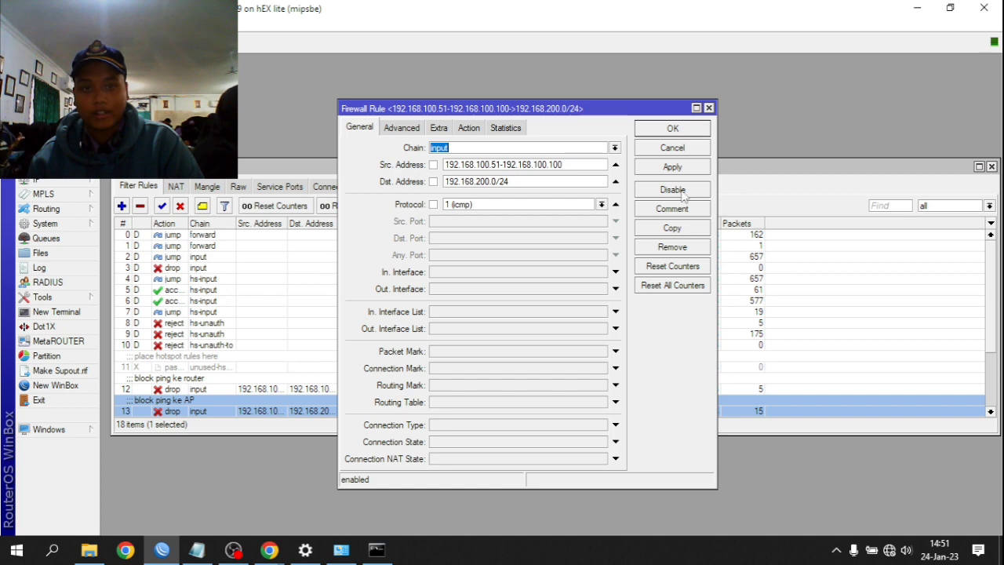
pyautogui.scroll(-2, 265, 291)
pyautogui.scroll(2, 287, 313)
pyautogui.scroll(-3, 131, 324)
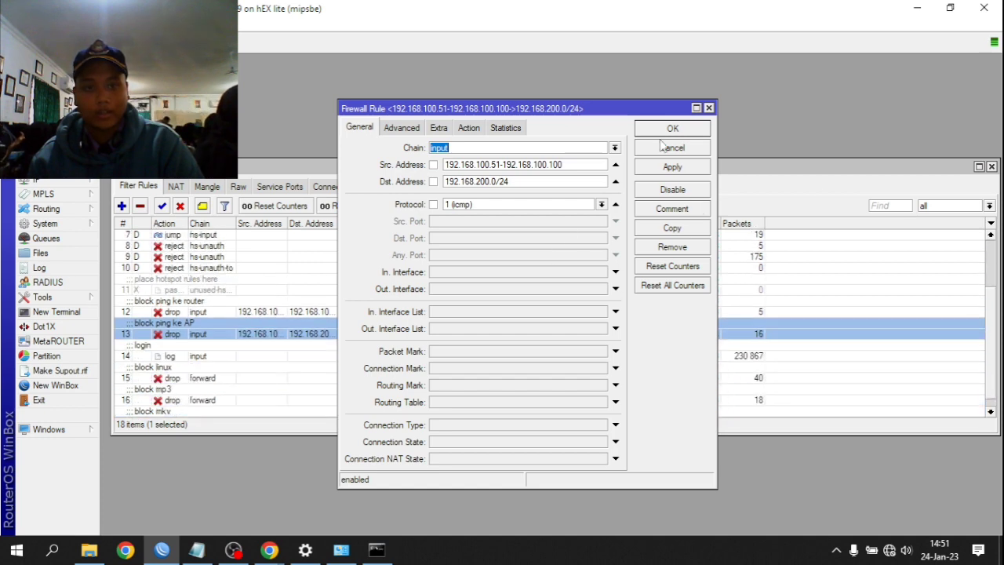
pyautogui.click(669, 168)
pyautogui.click(671, 129)
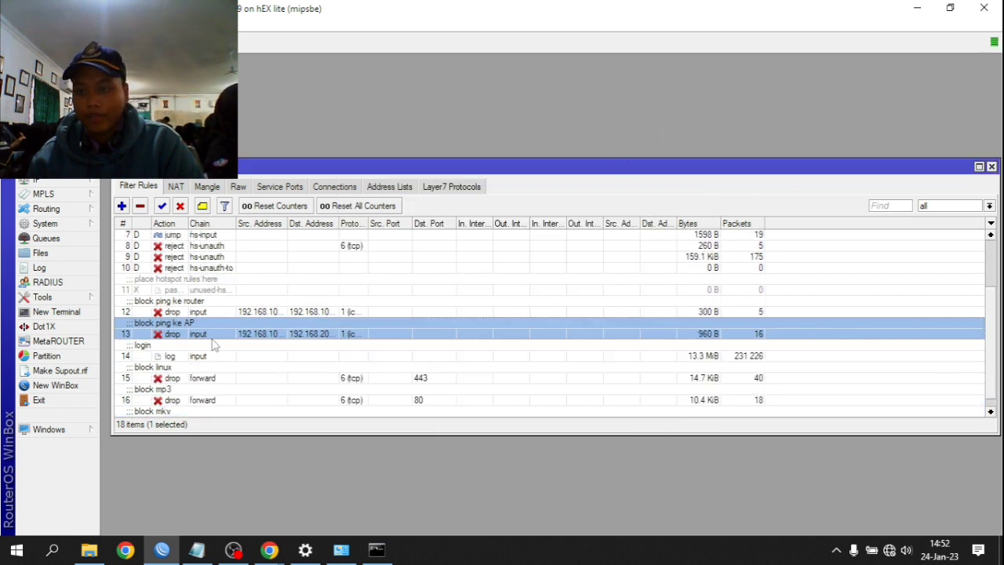
pyautogui.click(179, 206)
# - Stop the continuous ping and run a normal ping to 192.168.200.1, getting 0% loss
pyautogui.click(377, 549)
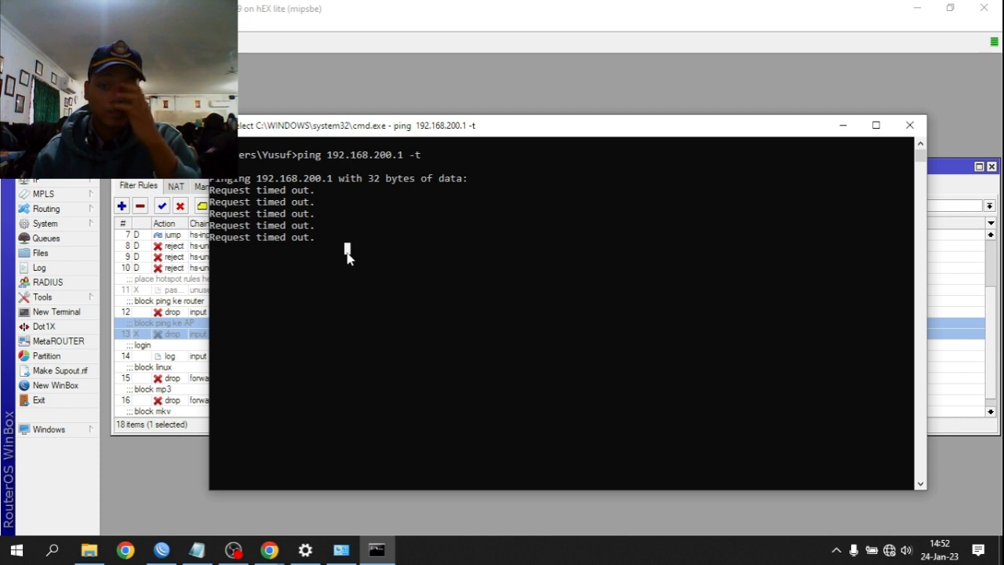
pyautogui.press('Escape')
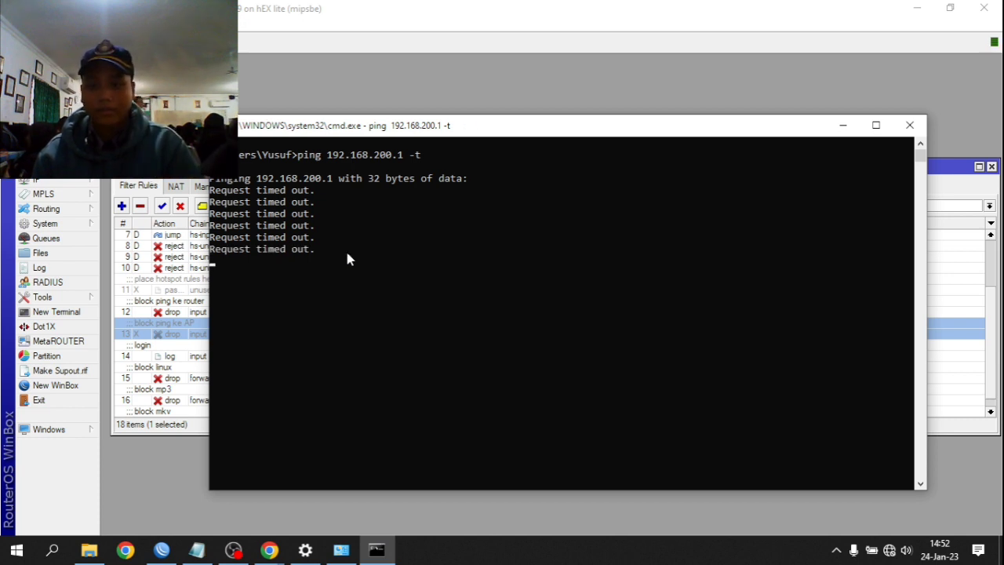
pyautogui.hotkey('ctrl', 'c')
pyautogui.write('ping 192.168.200.')
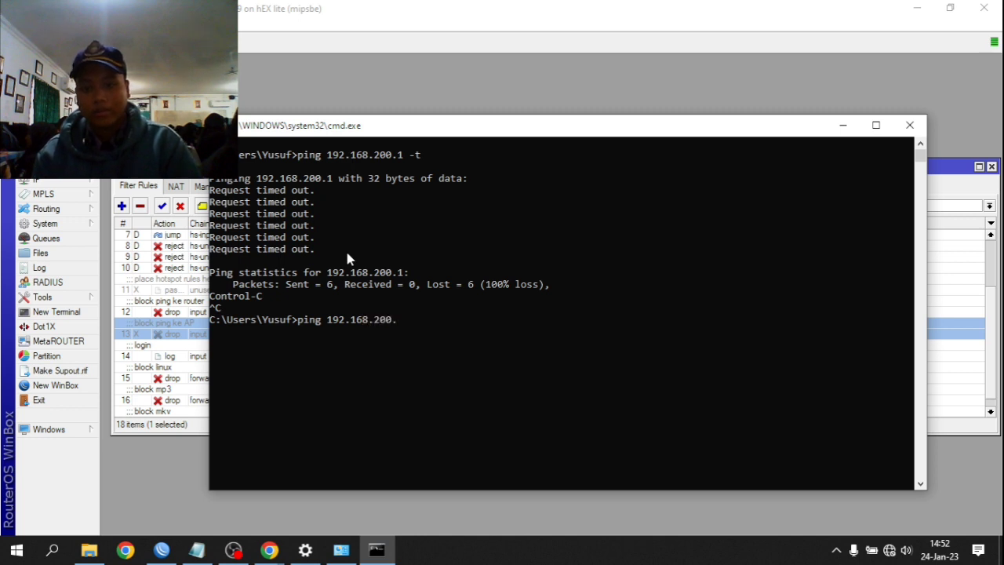
pyautogui.write('1')
pyautogui.press('Return')
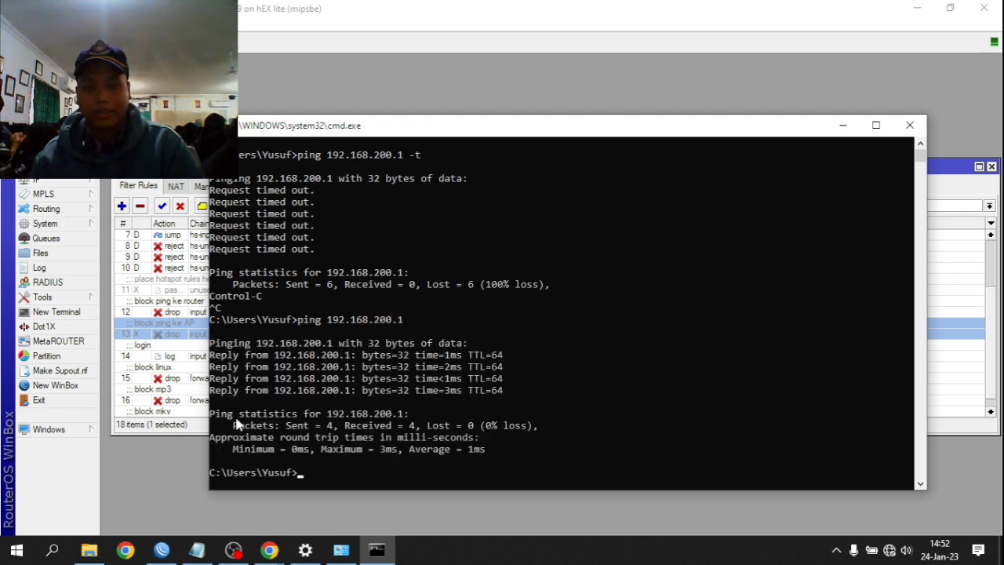
# - Start a continuous ping 192.168.200.1 -t and select the block ping ke AP rule to re-enable
pyautogui.press('Return')
pyautogui.press('Up')
pyautogui.write('0-')
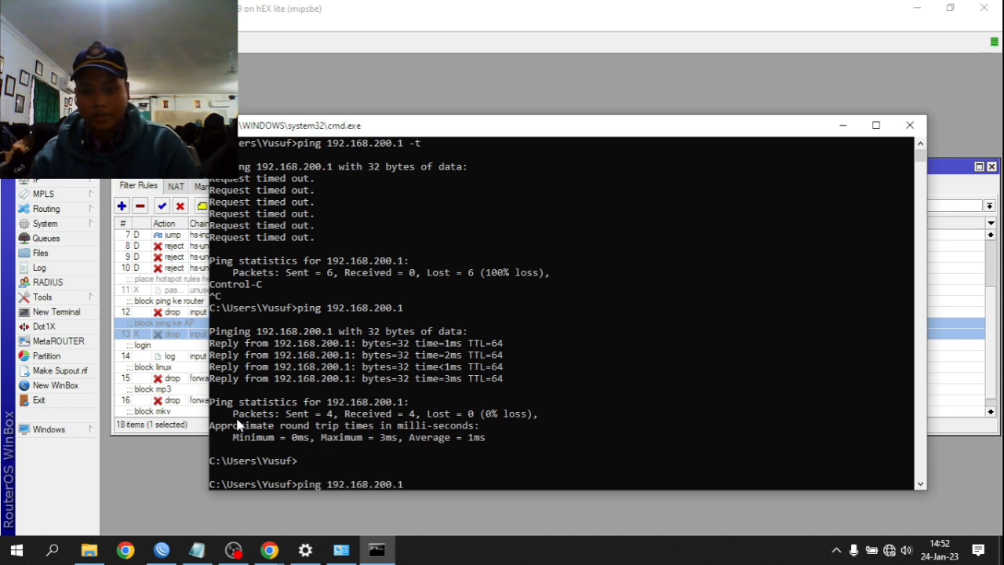
pyautogui.press('BackSpace')
pyautogui.press('BackSpace')
pyautogui.write('-t')
pyautogui.press('Return')
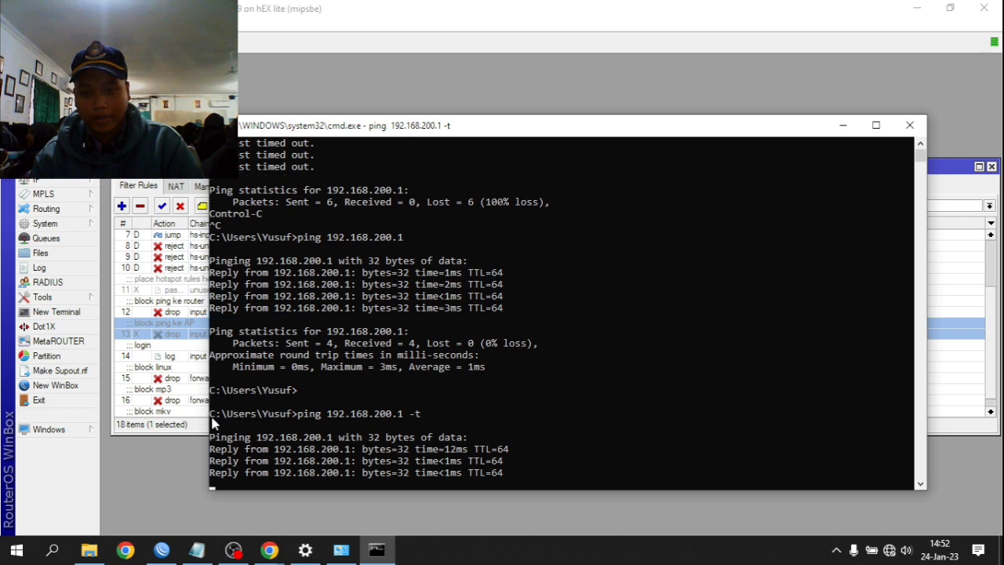
pyautogui.click(190, 296)
pyautogui.click(162, 205)
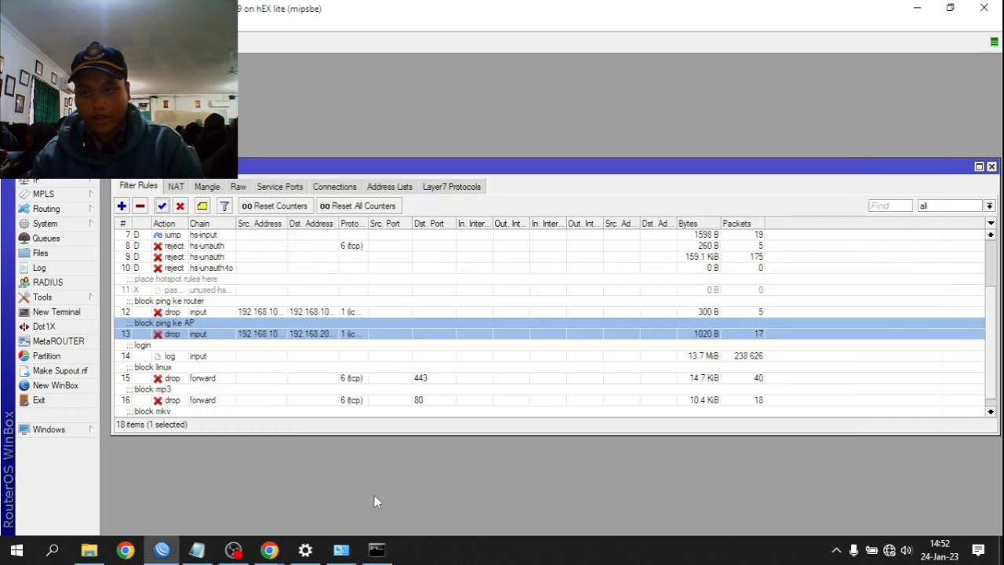
# - Check that the ping to 192.168.200.1 now times out, stop it, and close Command Prompt
pyautogui.click(376, 549)
pyautogui.scroll(-2, 353, 439)
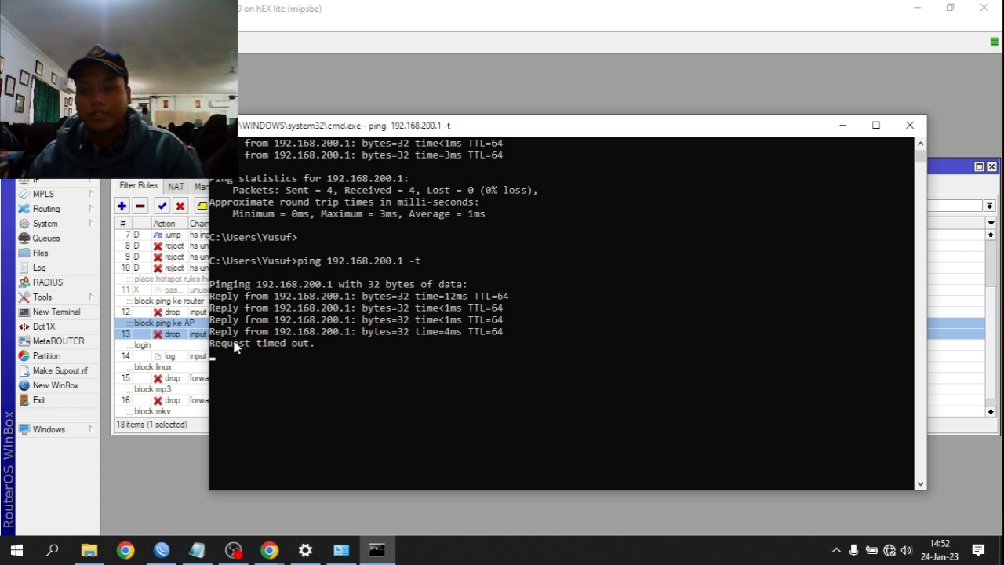
pyautogui.click(194, 312)
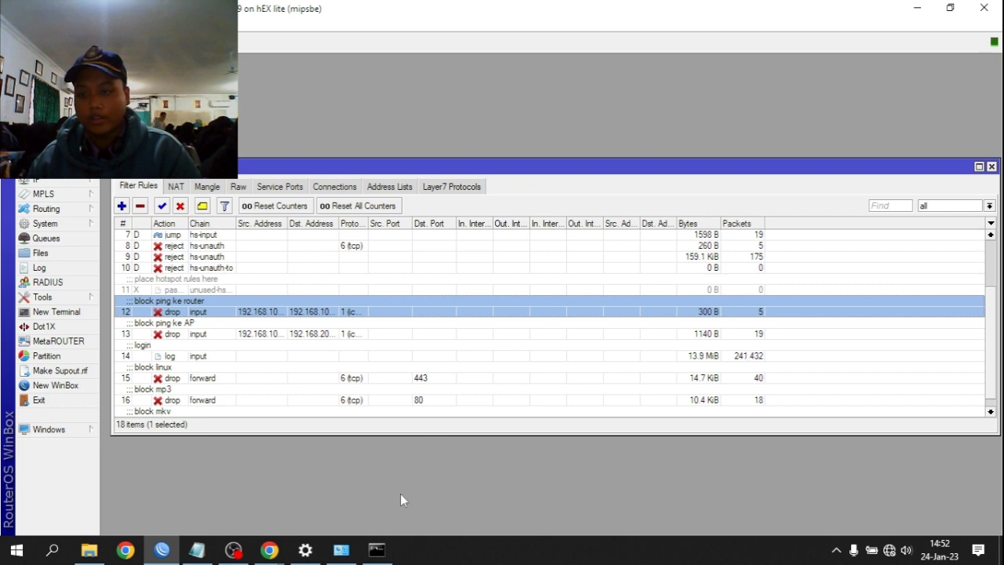
pyautogui.click(376, 550)
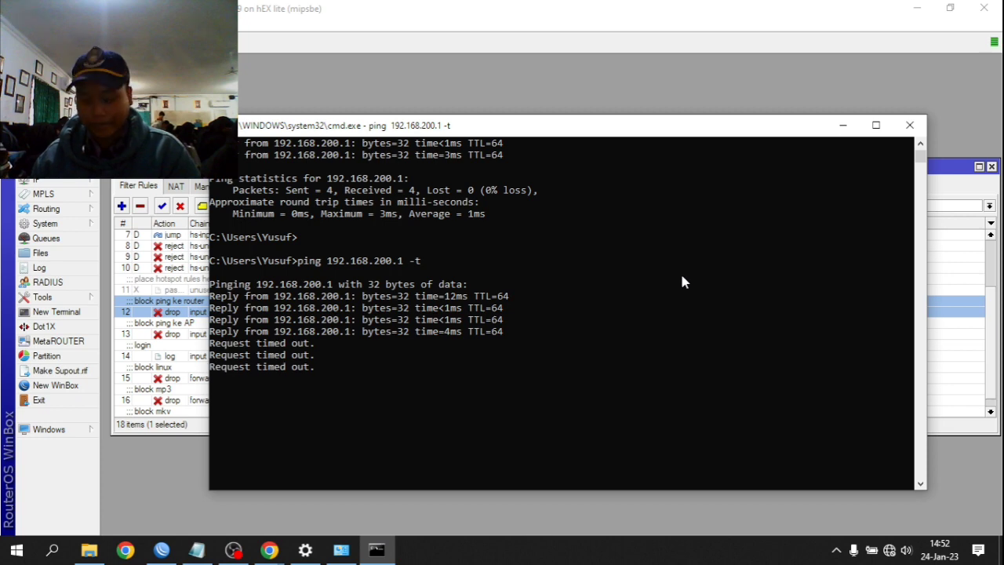
pyautogui.hotkey('ctrl', 'c')
pyautogui.click(911, 124)
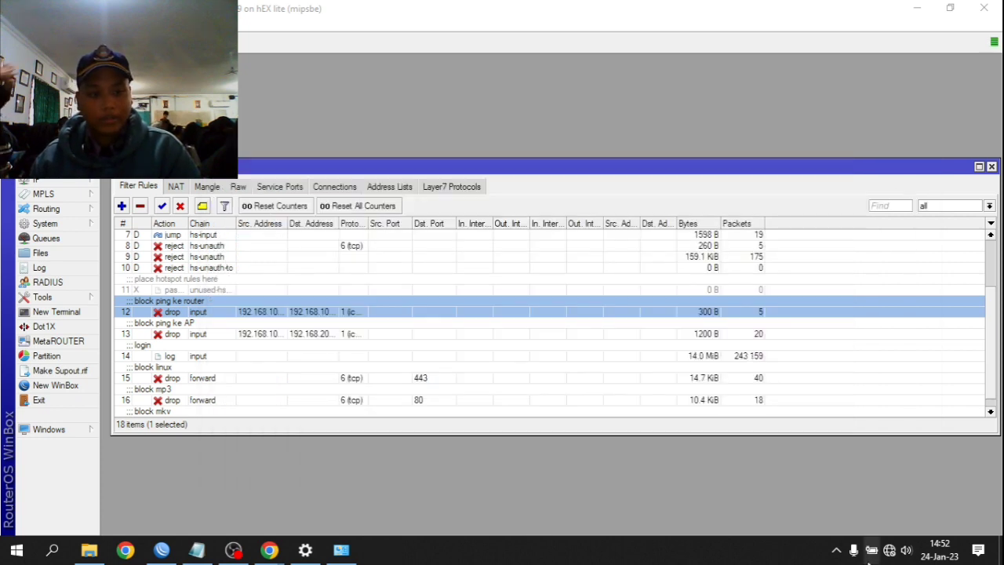
# - Select the block ping ke AP rule to review its counters, then switch to OBS Studio
pyautogui.click(906, 551)
pyautogui.click(461, 339)
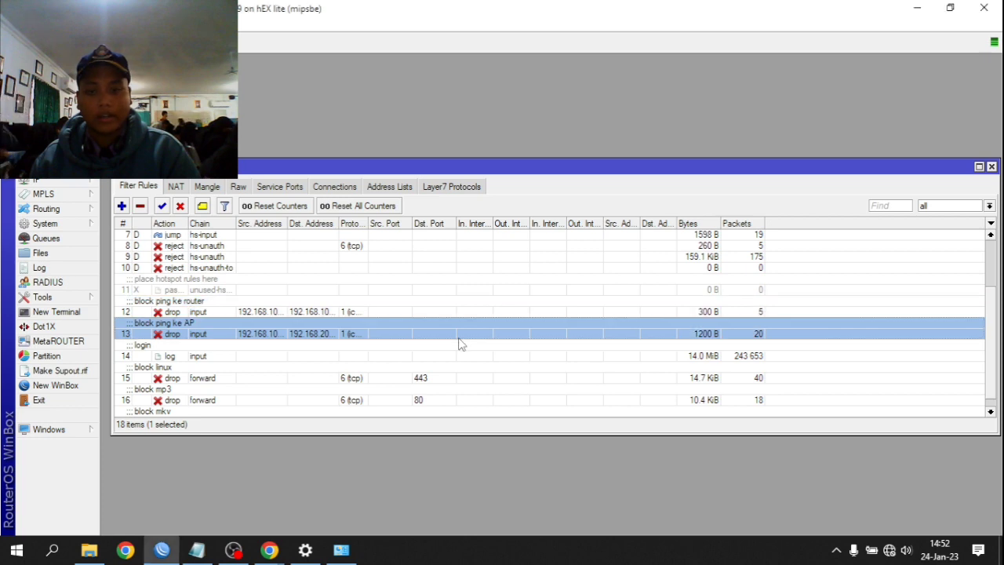
pyautogui.scroll(2, 394, 365)
pyautogui.scroll(-3, 382, 314)
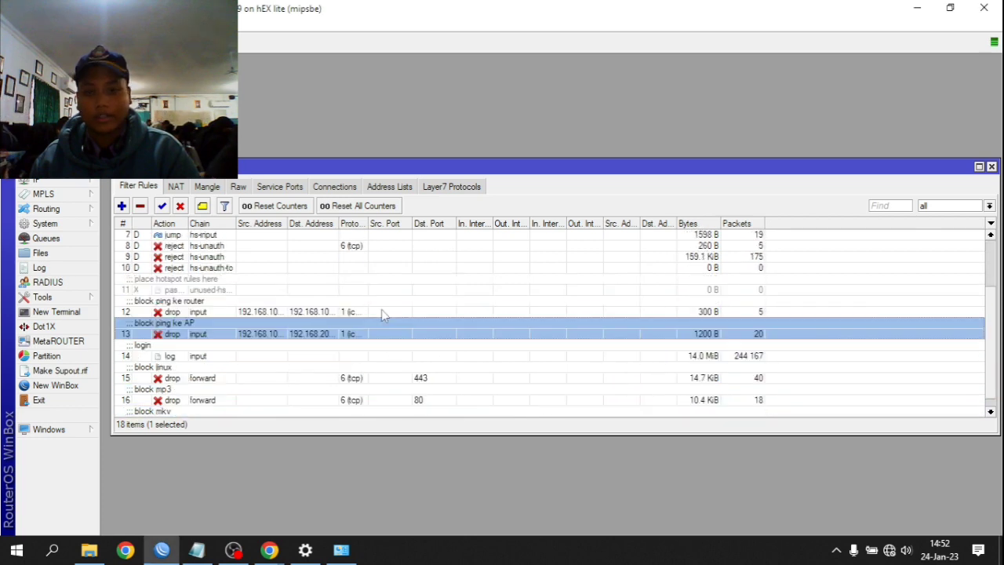
pyautogui.scroll(2, 301, 339)
pyautogui.scroll(-2, 307, 349)
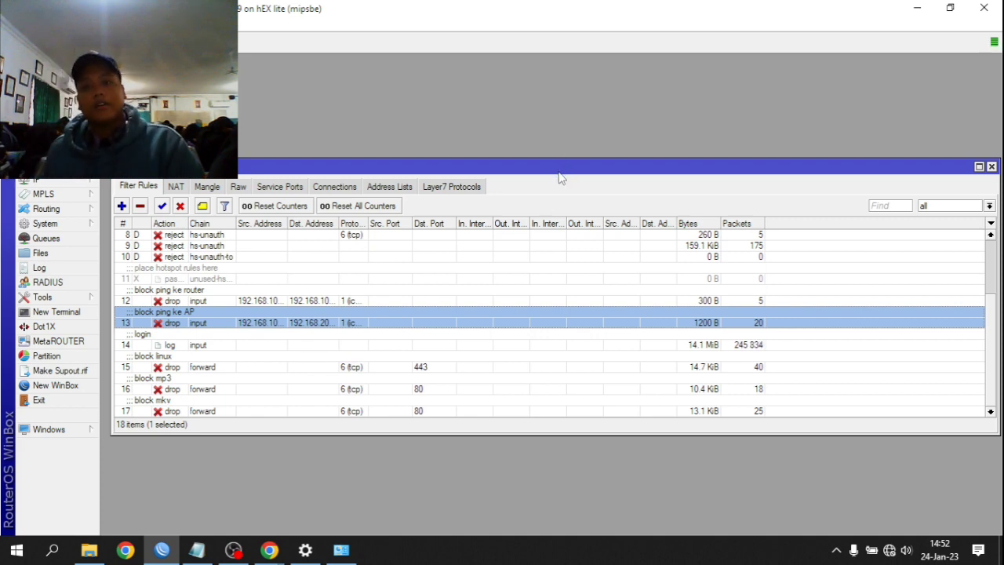
pyautogui.click(244, 552)
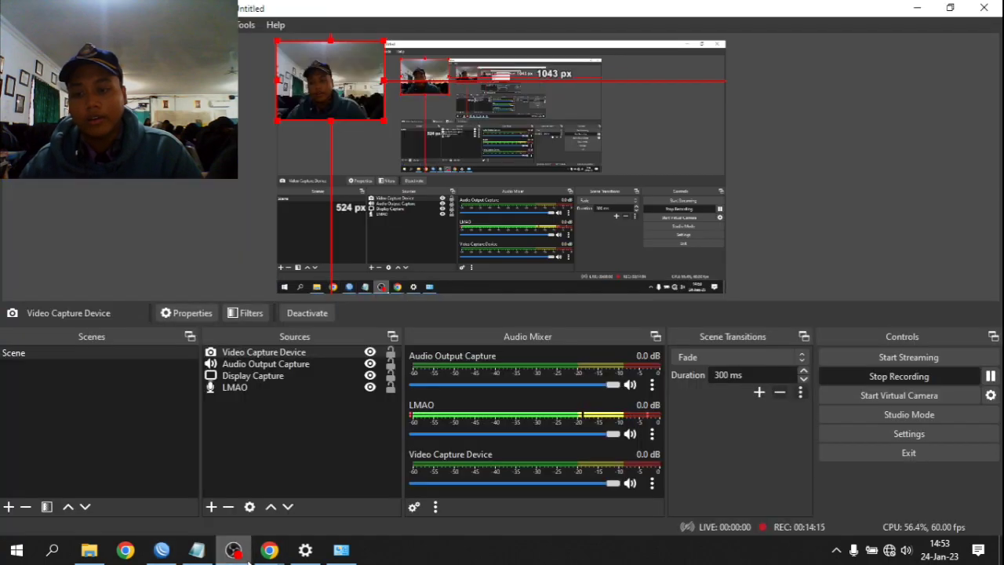